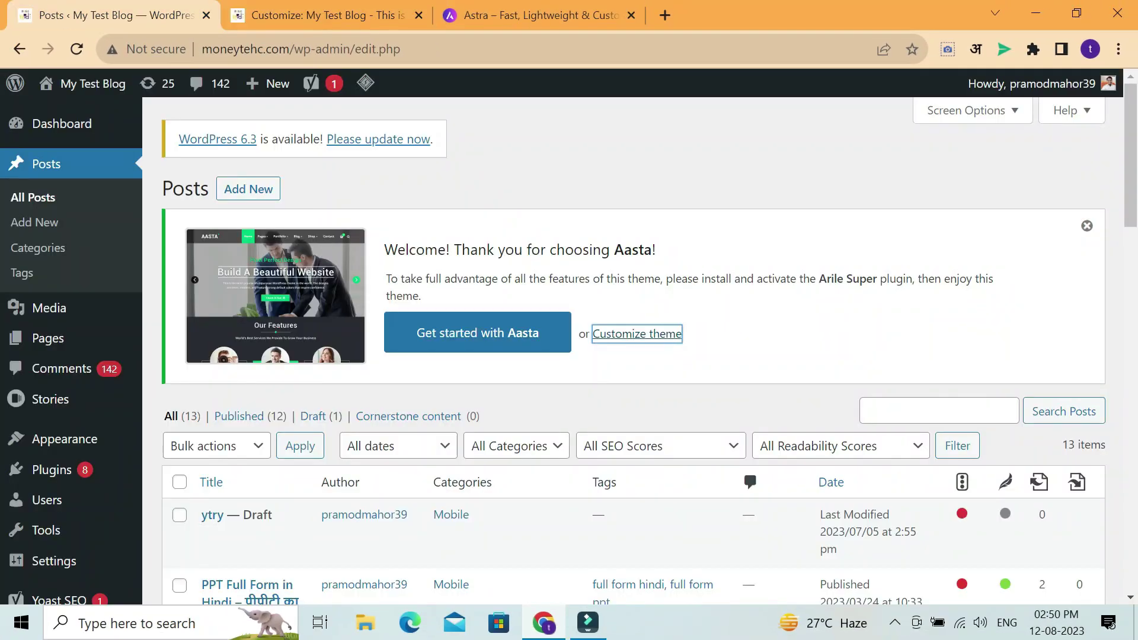
Open the page for adding new themes and search the theme directory for Astra
scroll(491, 322, down, 10)
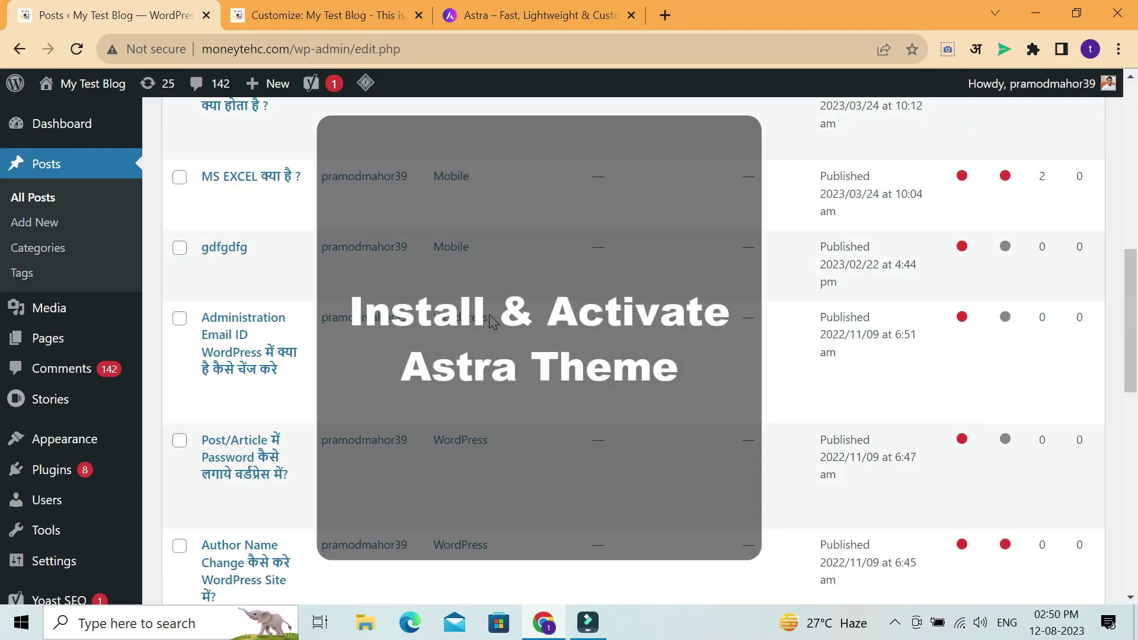
scroll(491, 322, up, 5)
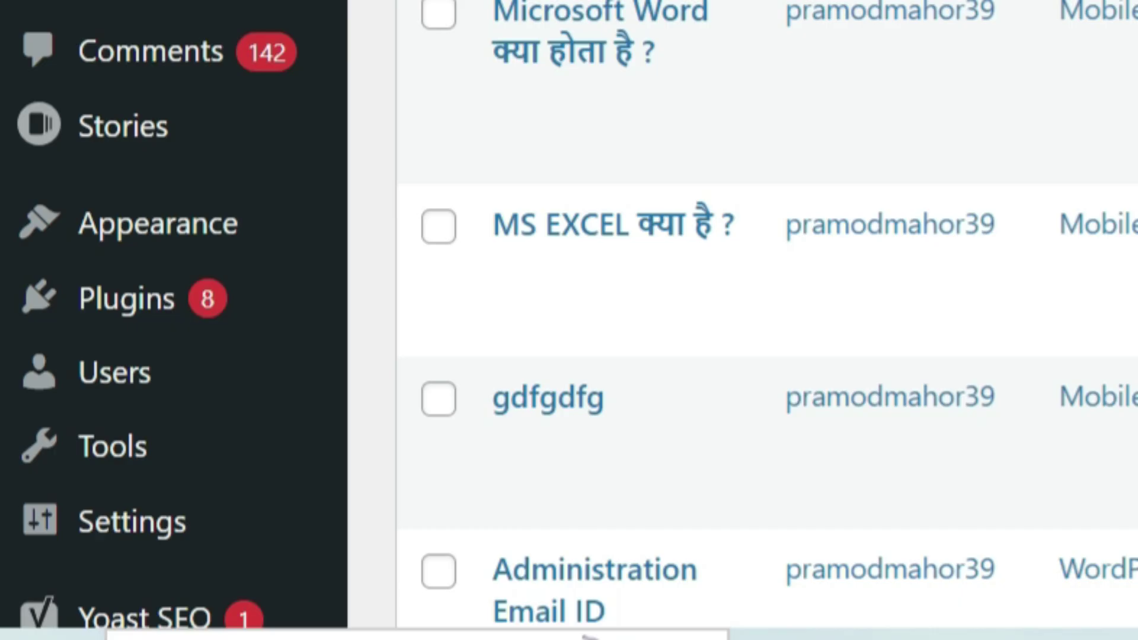
mouse_move(275, 234)
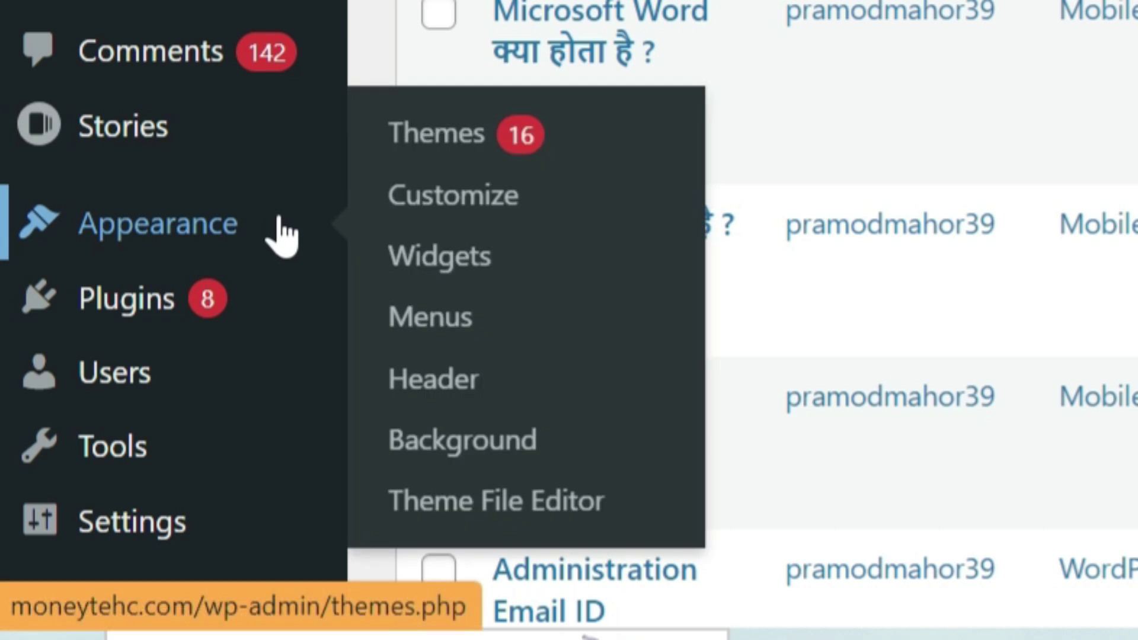
click(492, 148)
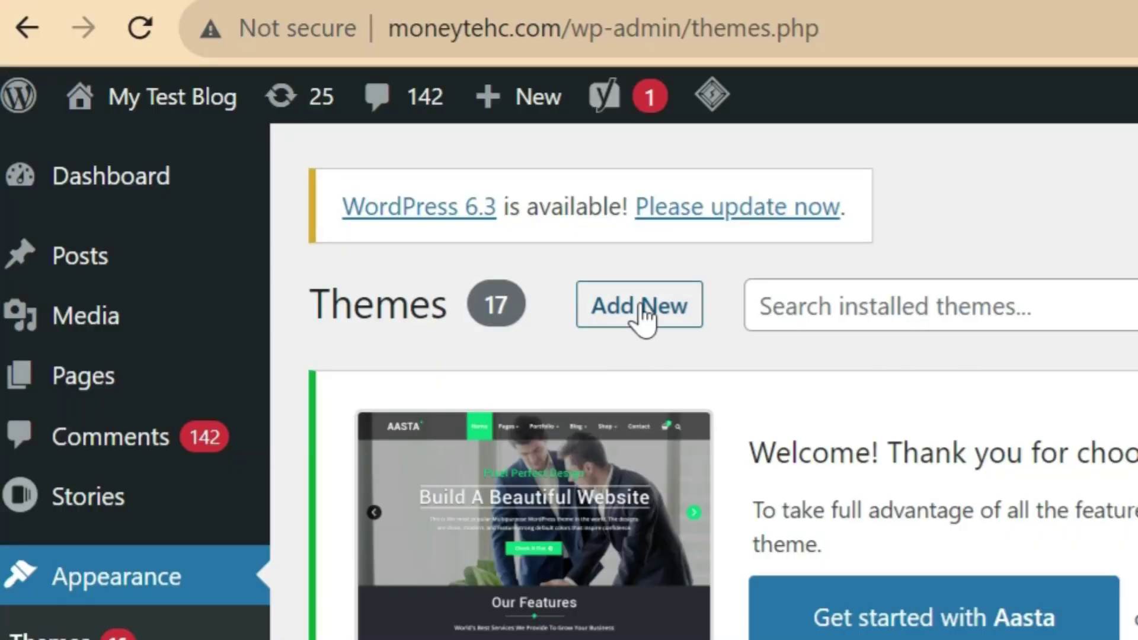
click(330, 189)
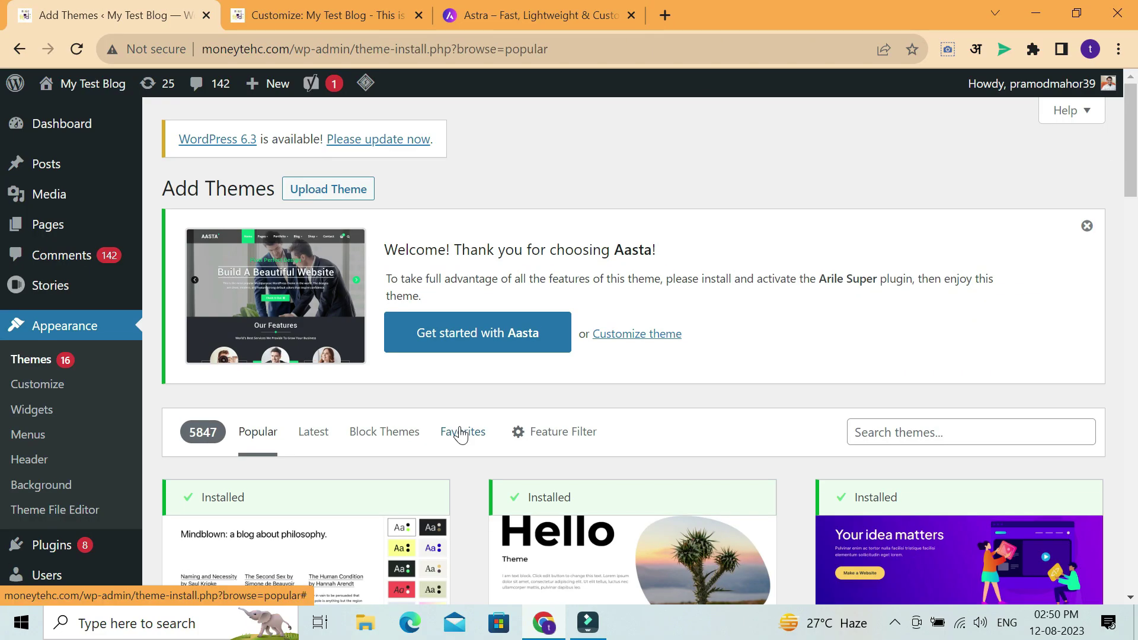
click(904, 435)
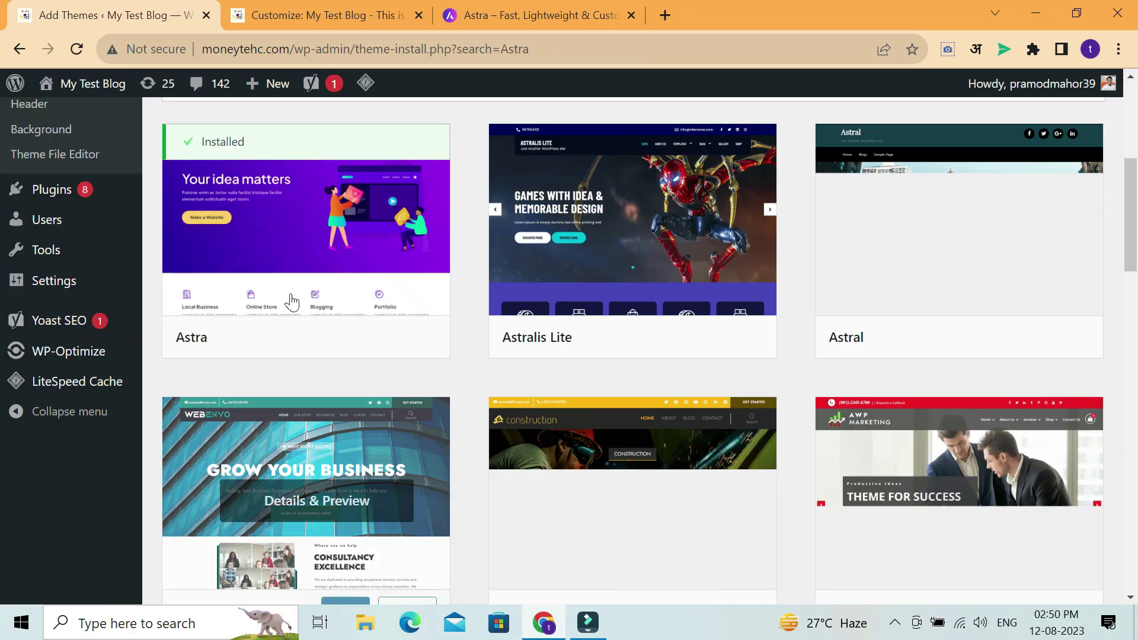
Open the Astra theme's details preview, read through its rating, version and description, and close it
mouse_move(331, 257)
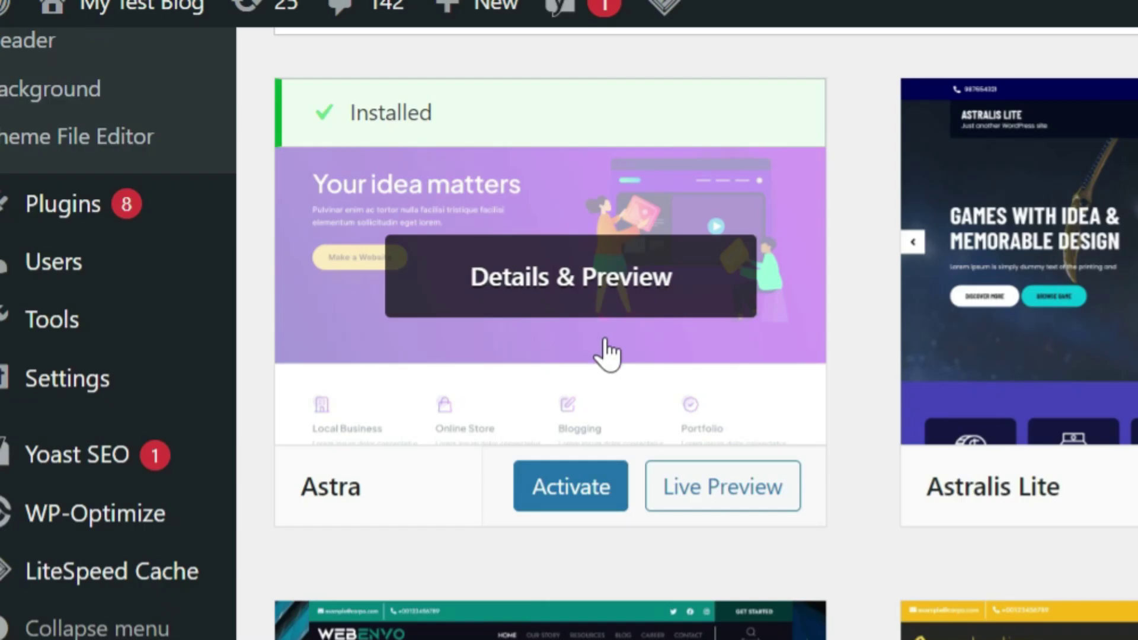
click(605, 354)
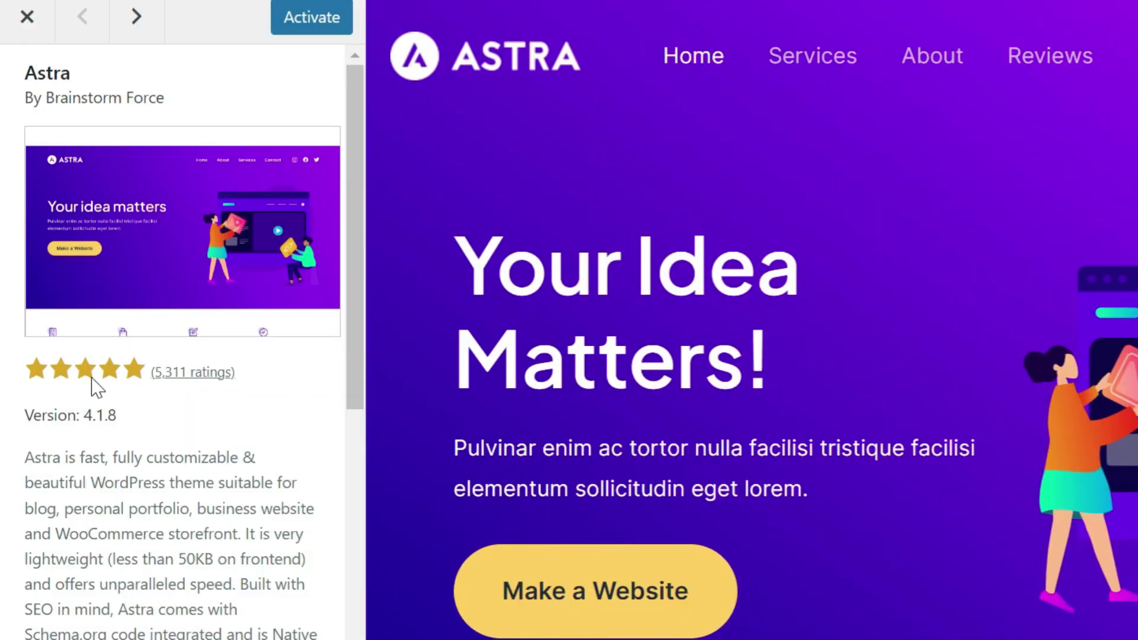
scroll(176, 413, down, 5)
scroll(176, 414, up, 5)
scroll(175, 413, down, 5)
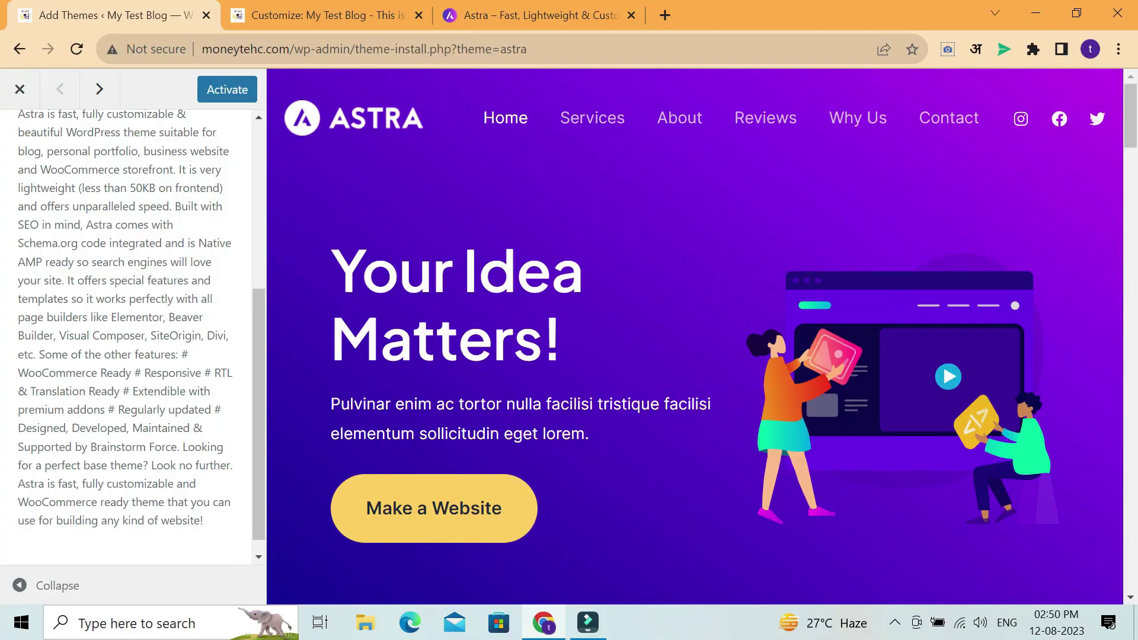
scroll(128, 314, down, 1)
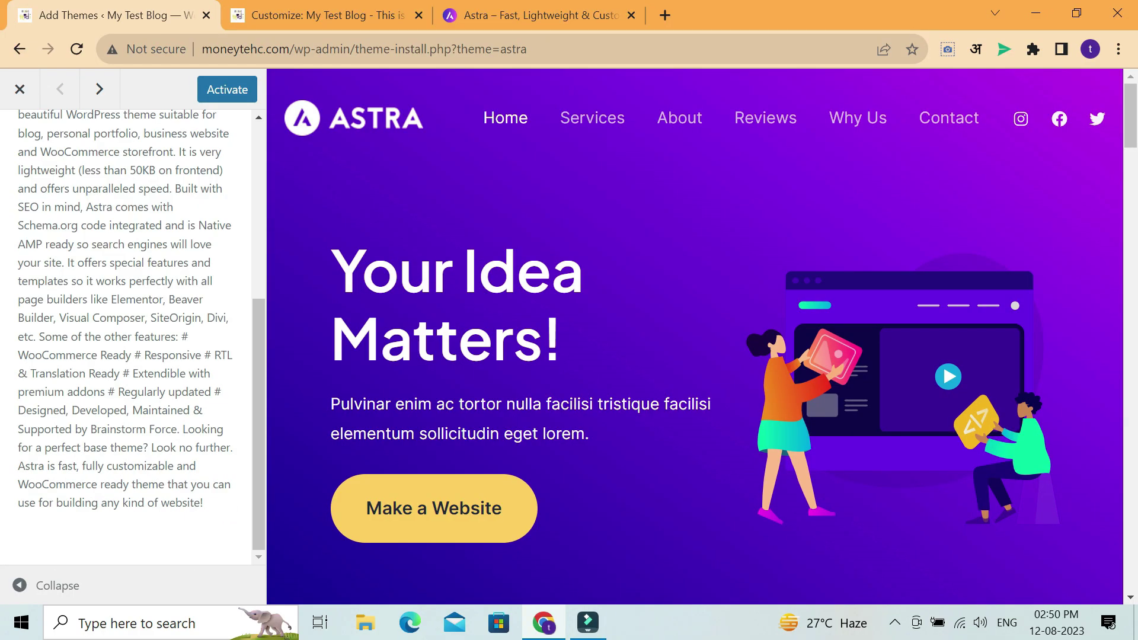
scroll(159, 398, up, 5)
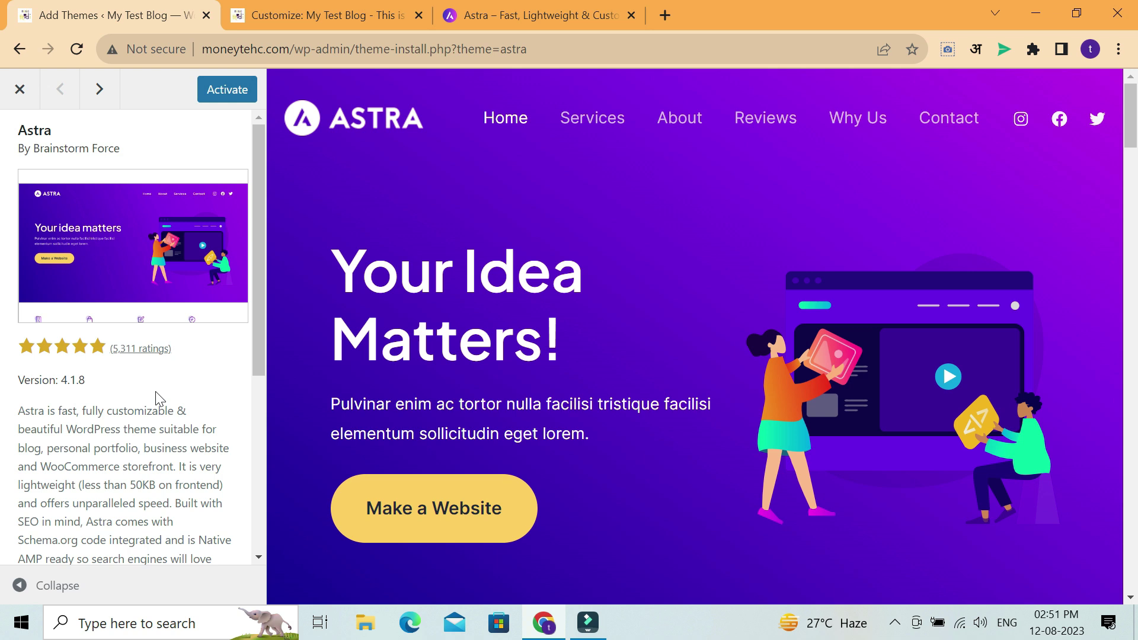
click(20, 89)
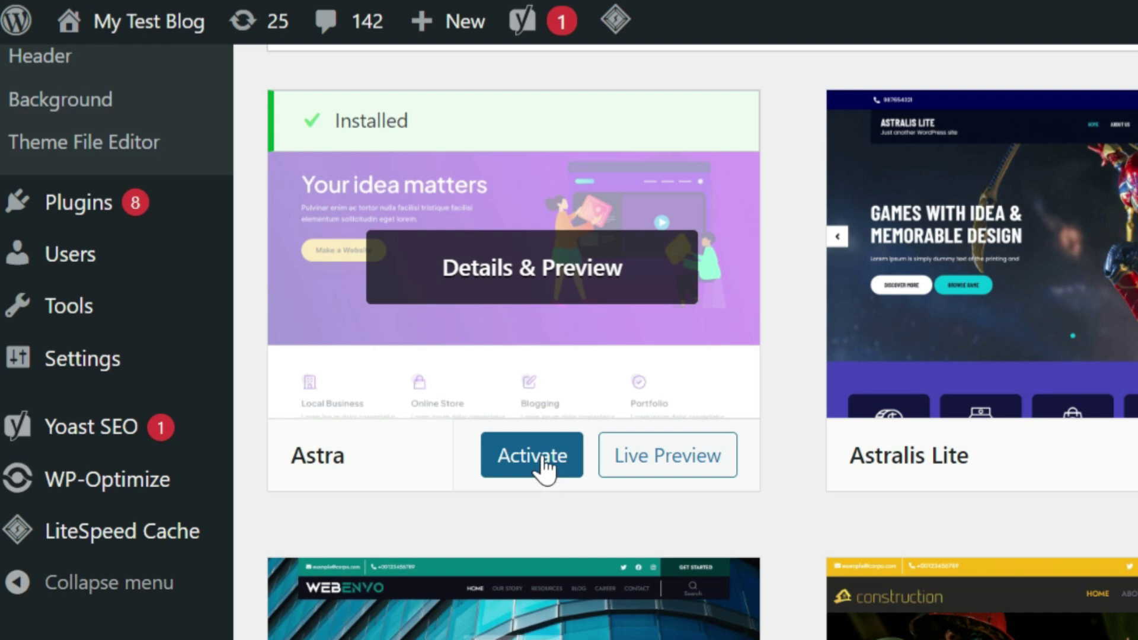
Activate the Astra theme and open it in the theme customizer
click(542, 454)
scroll(750, 282, down, 2)
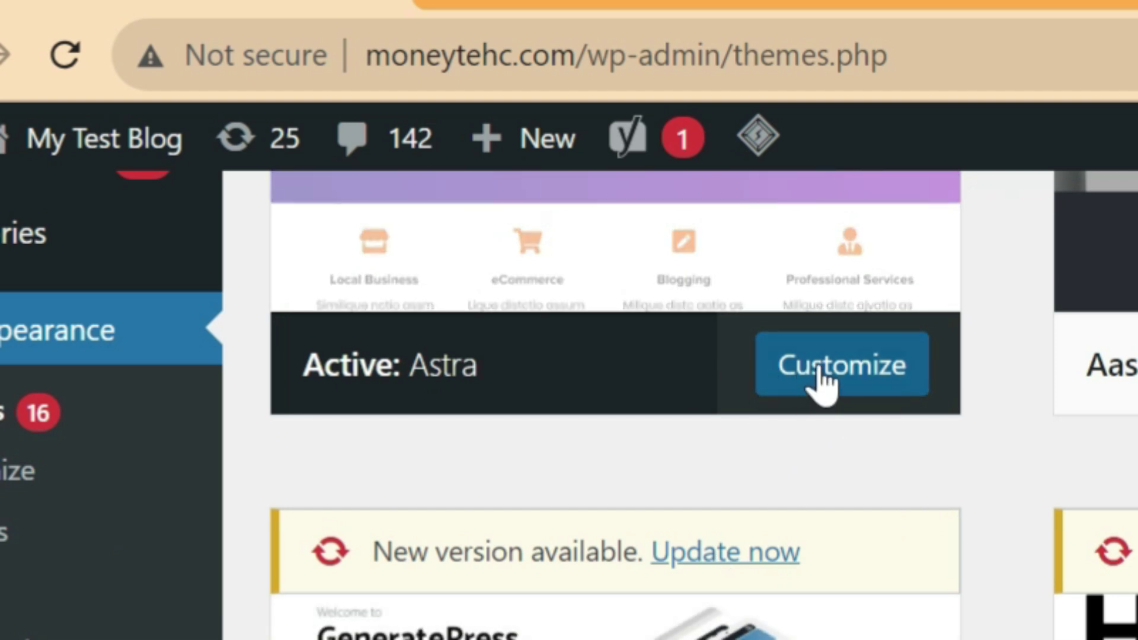
click(824, 380)
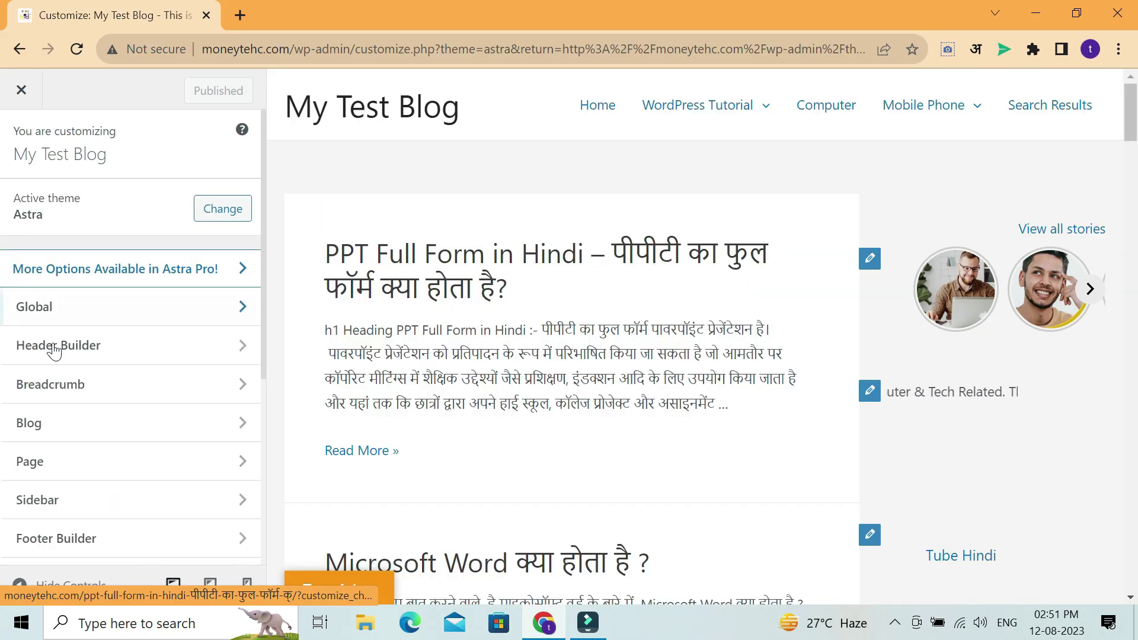
Look through the customizer sections and open the Global typography settings
scroll(49, 351, down, 5)
scroll(49, 351, up, 5)
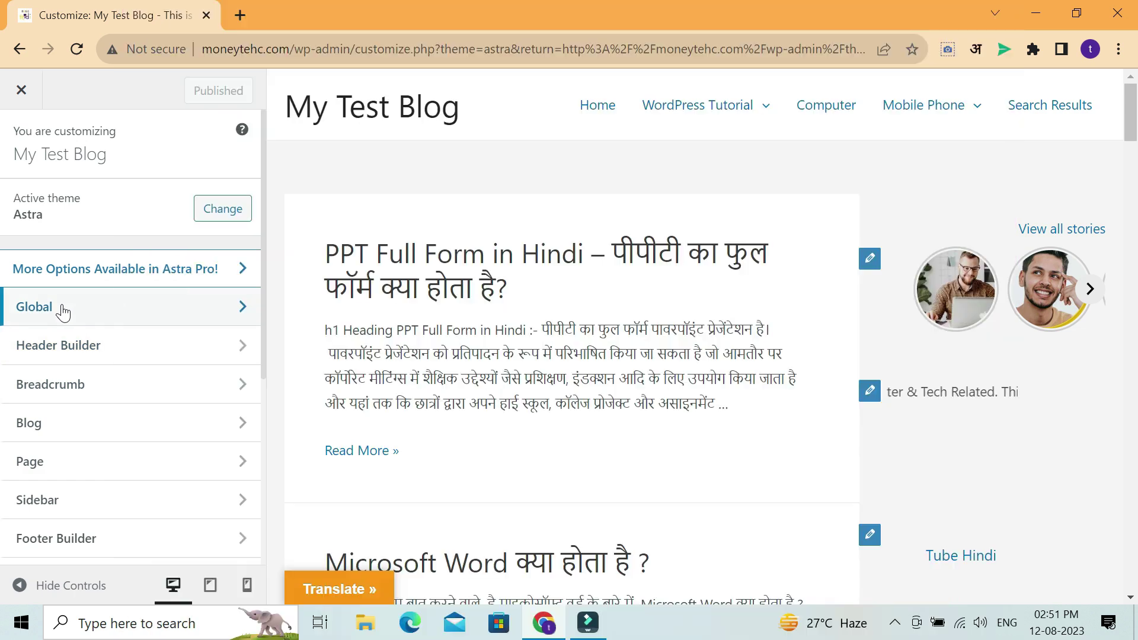
click(63, 312)
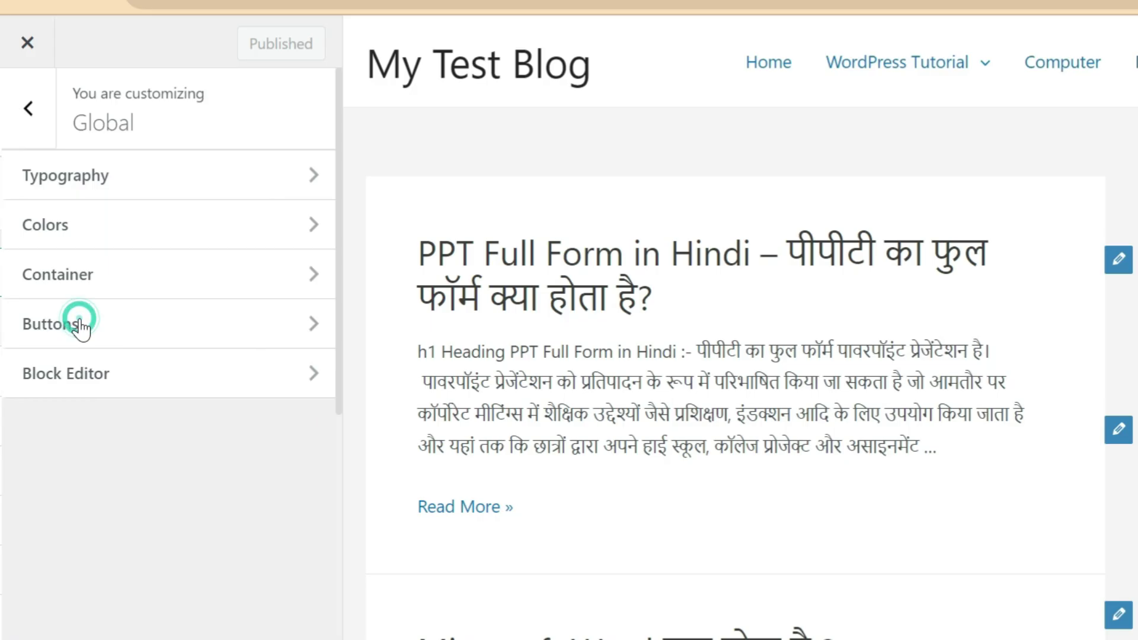
click(150, 182)
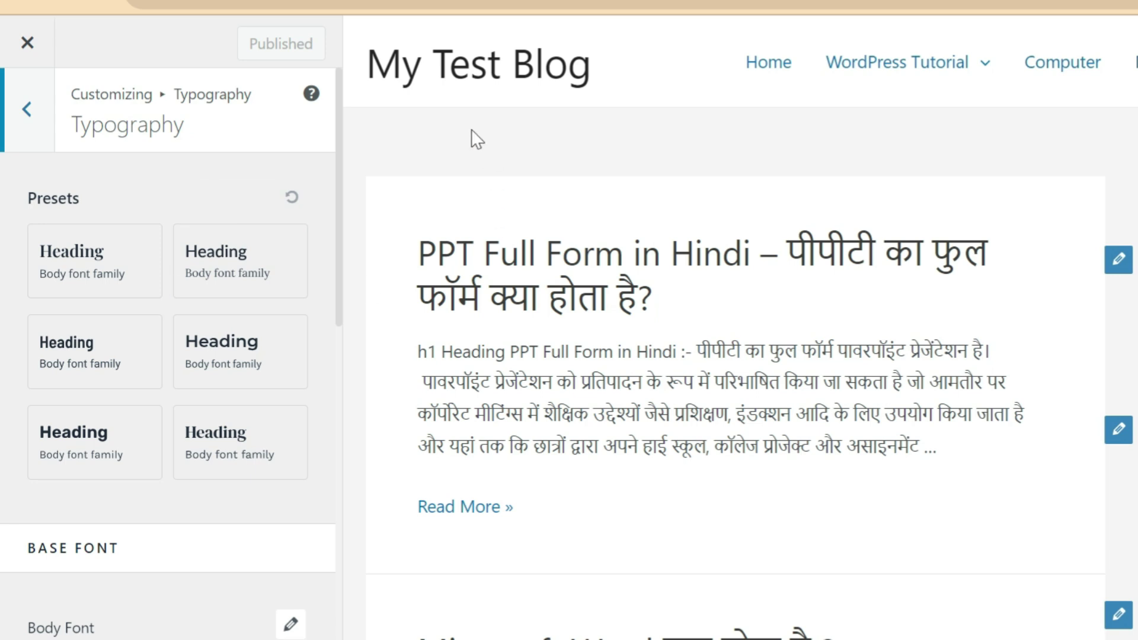
Try several typography presets on the site and apply the Barlow Semi Condensed / Roboto preset
click(245, 366)
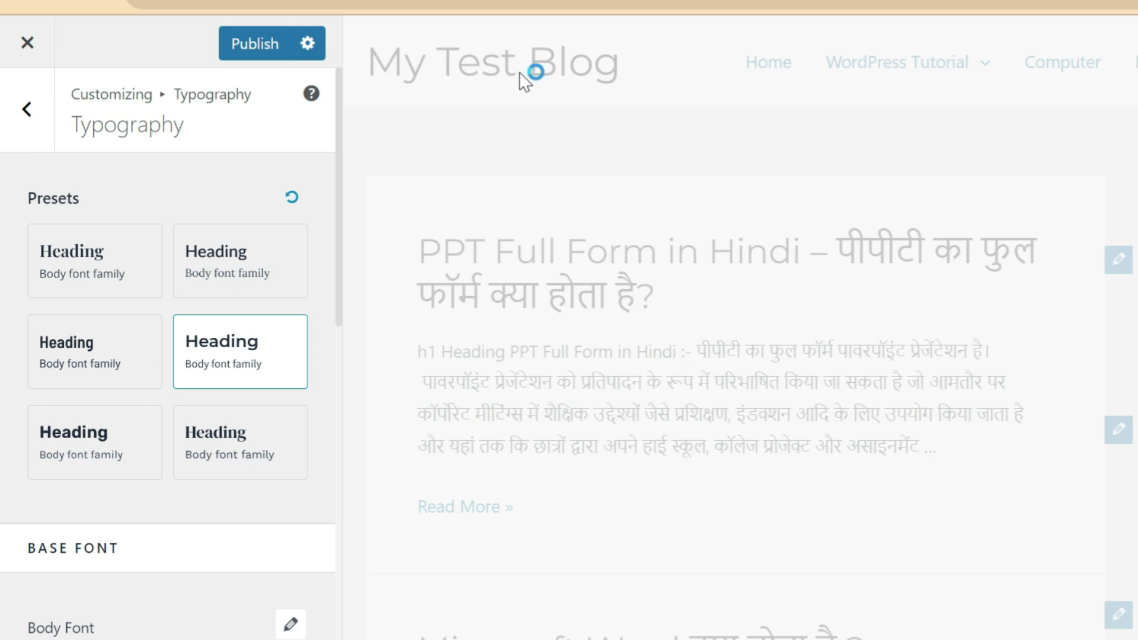
click(215, 426)
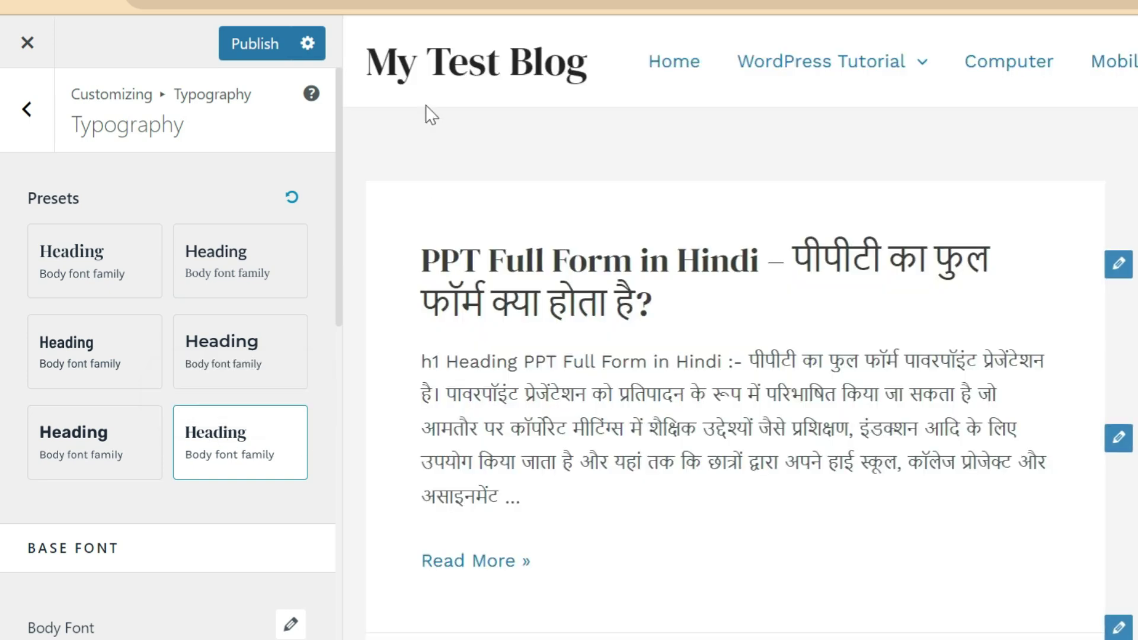
click(125, 438)
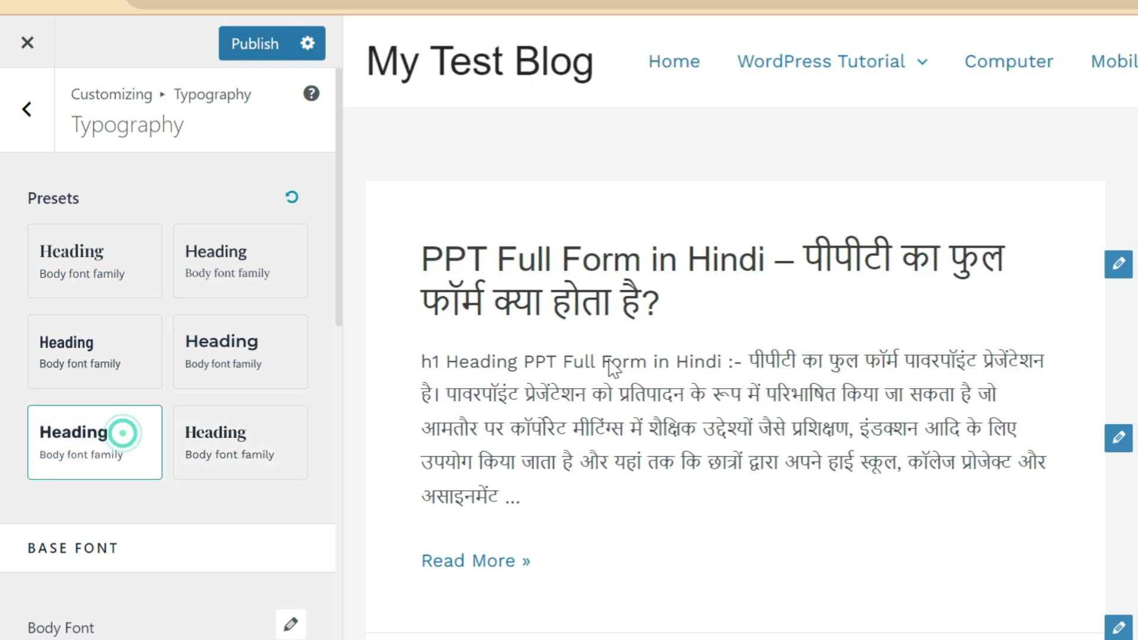
click(112, 335)
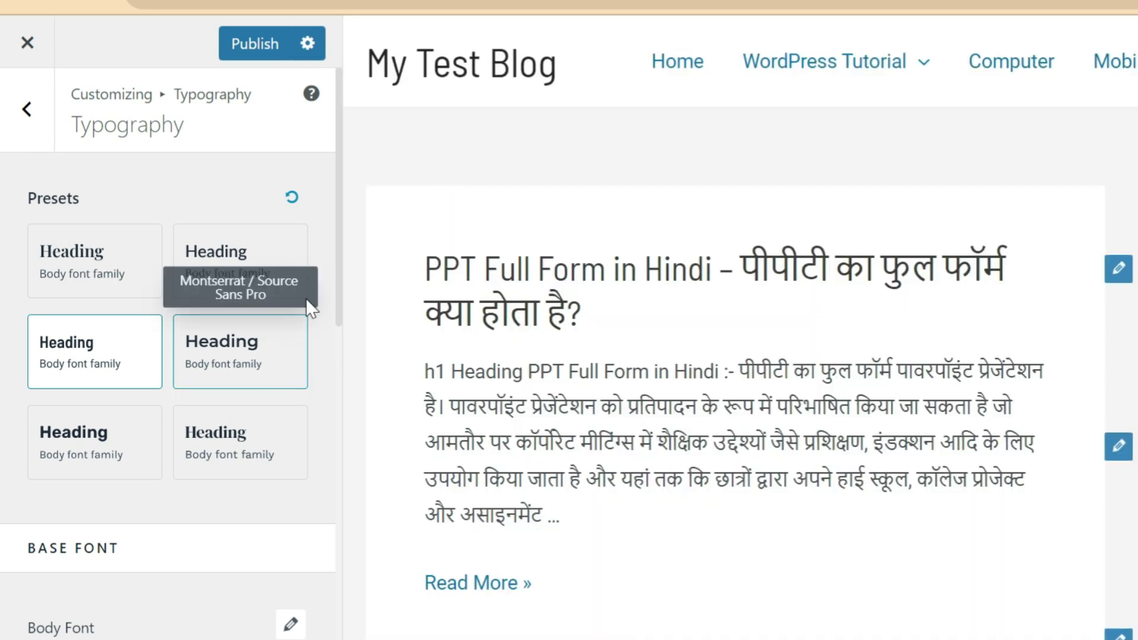
Set the base body font's weight to Extra-Light 200
drag(337, 286, 325, 420)
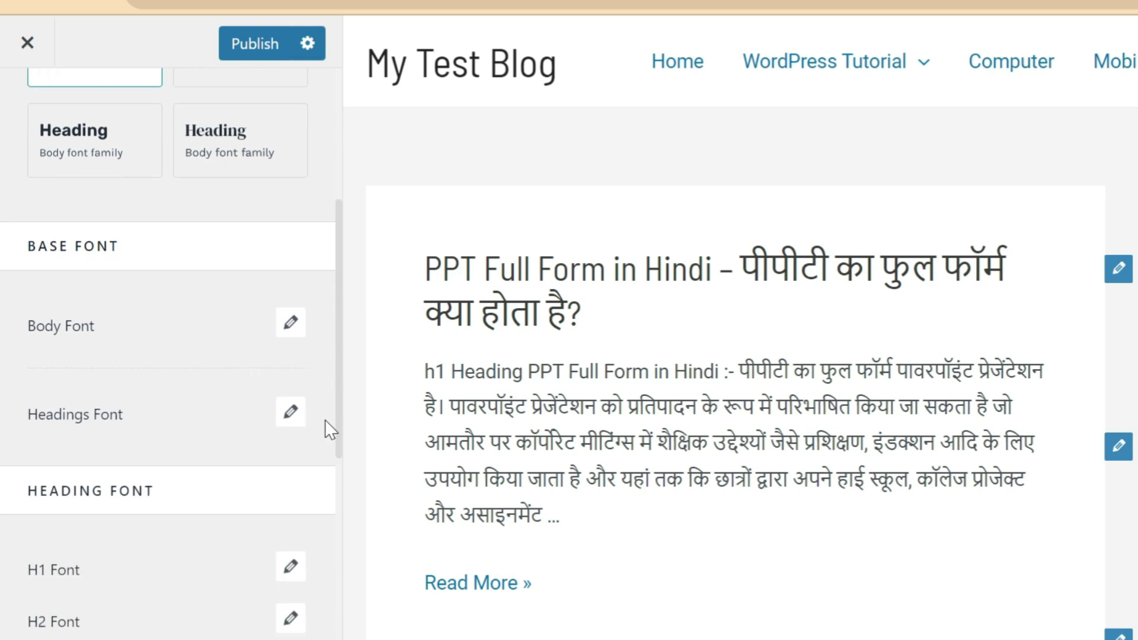
drag(528, 364, 630, 426)
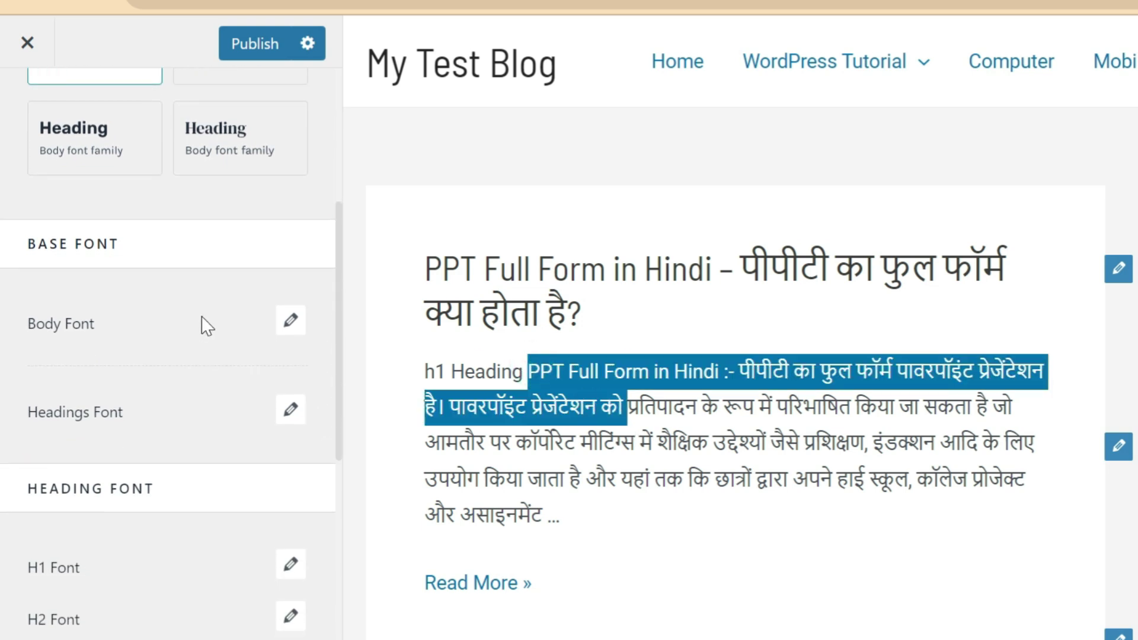
click(291, 322)
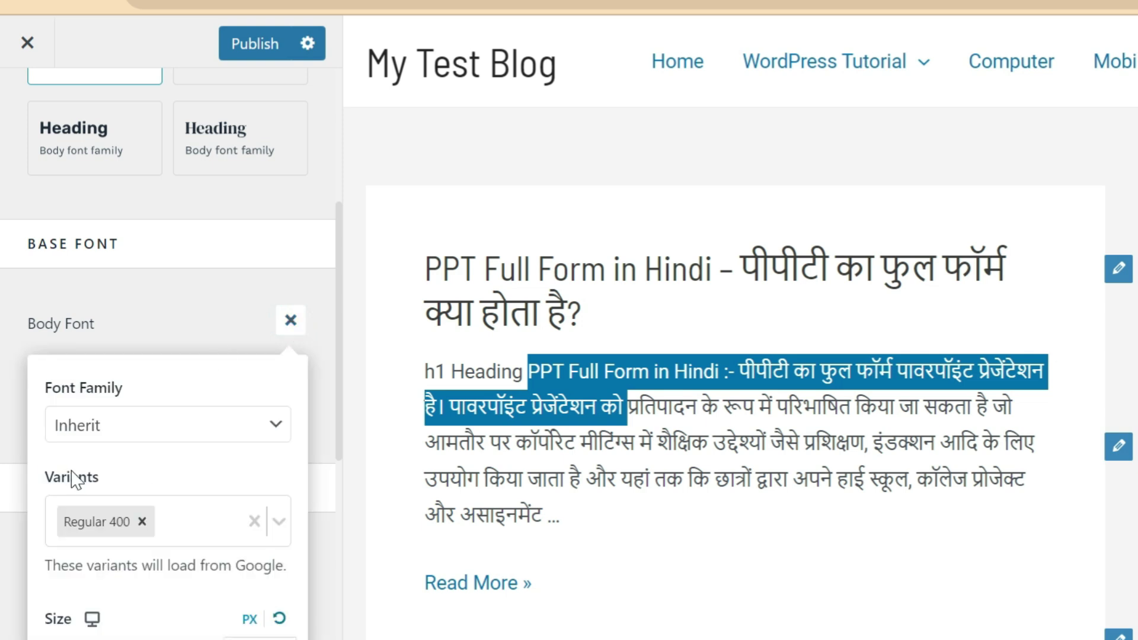
scroll(76, 479, down, 7)
click(158, 335)
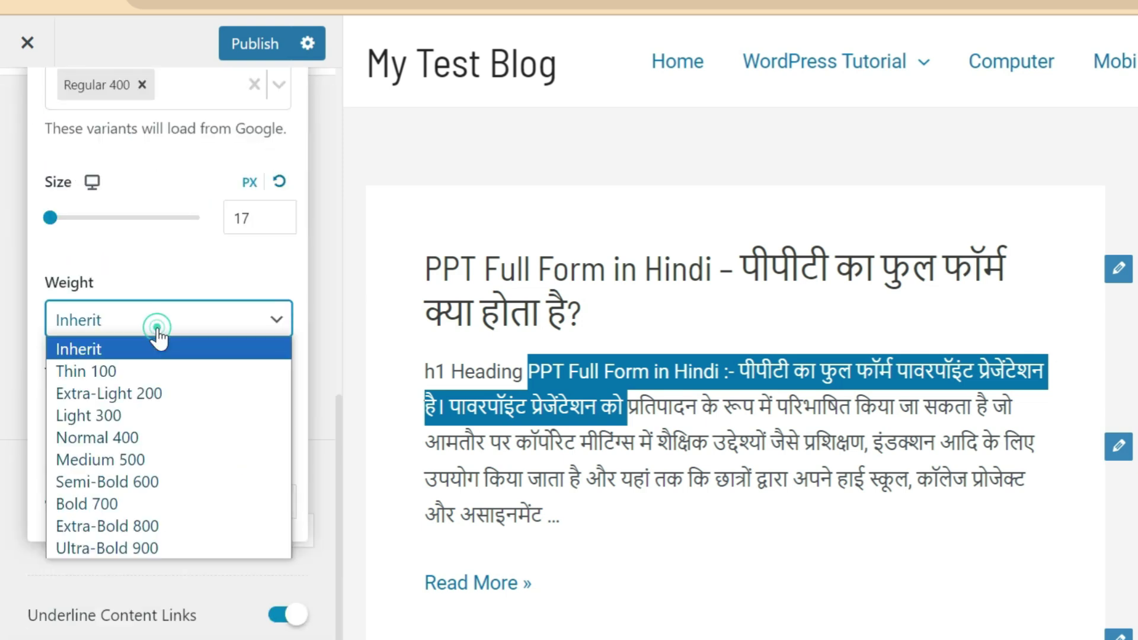
click(153, 395)
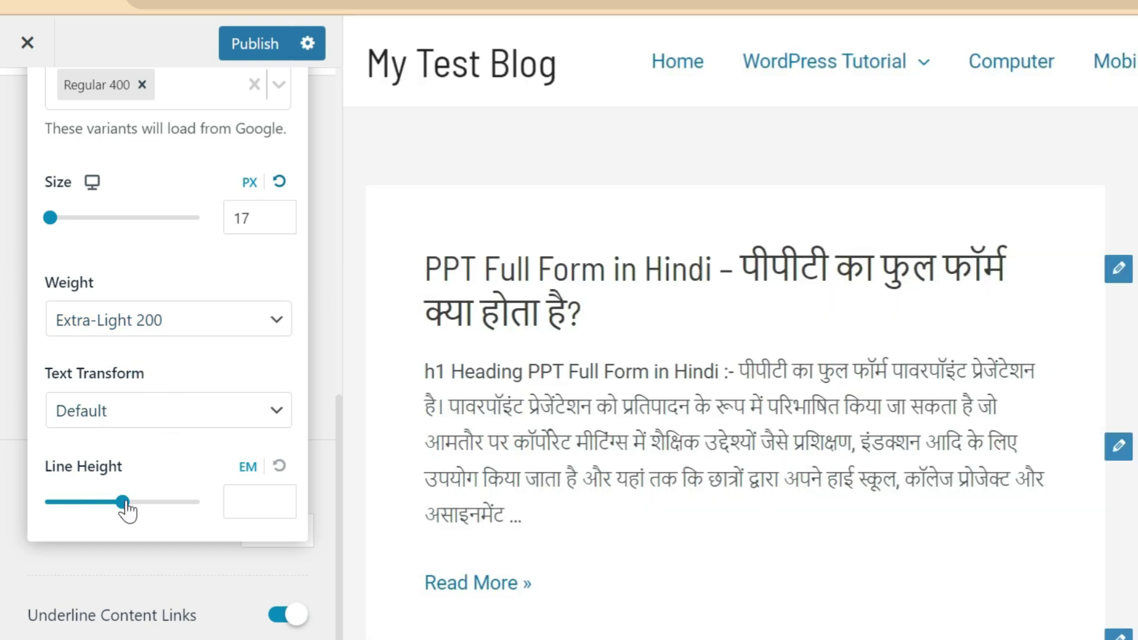
Try a body font line height of 3.51 em and reset it to the default
drag(127, 503, 142, 503)
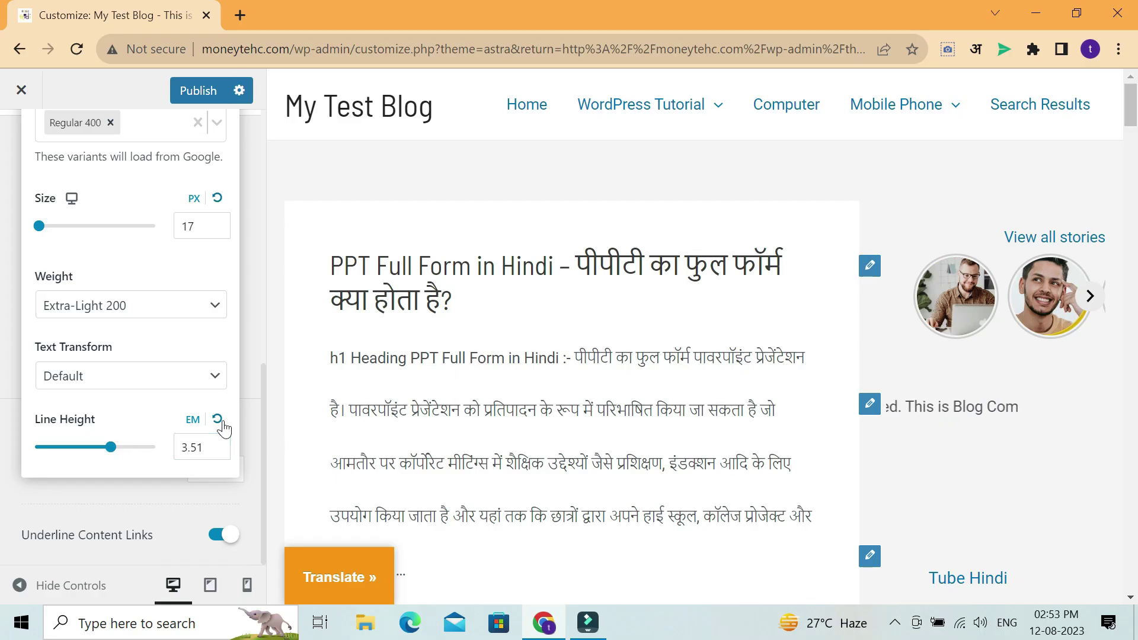
click(219, 419)
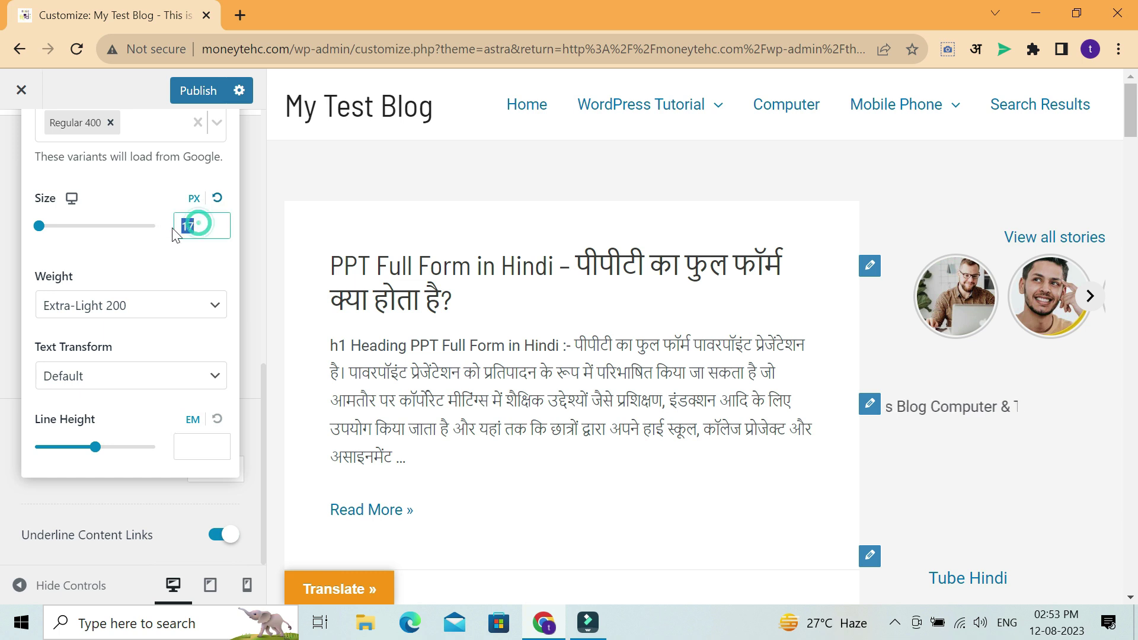
Set the body font size to 20 px and check the post text in the site preview
text(0)
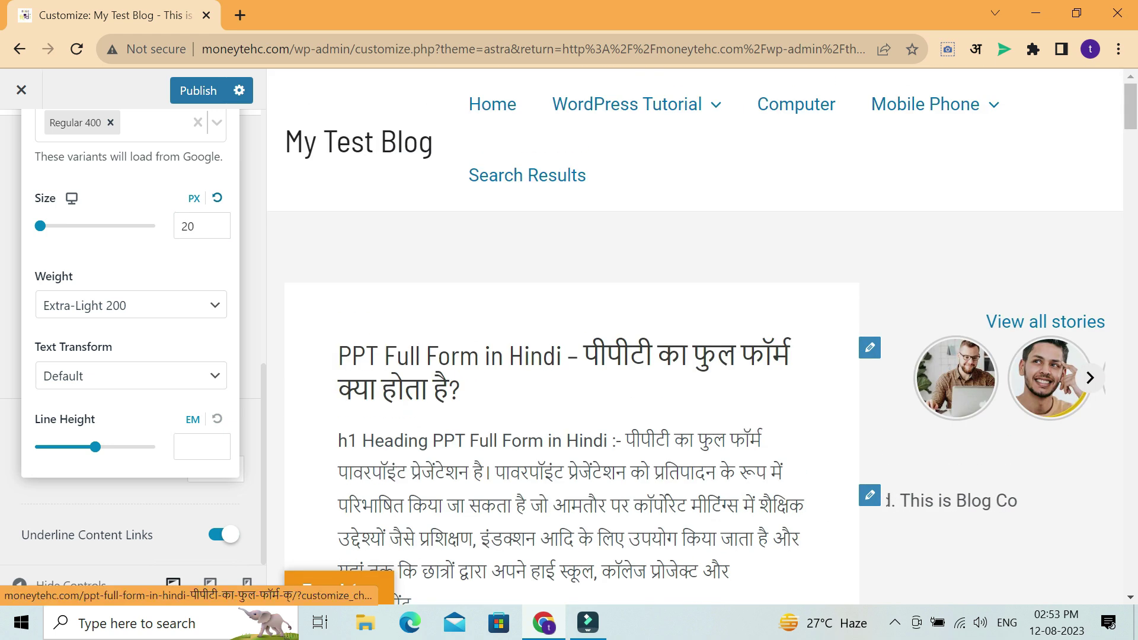
drag(428, 441, 621, 507)
scroll(143, 314, up, 10)
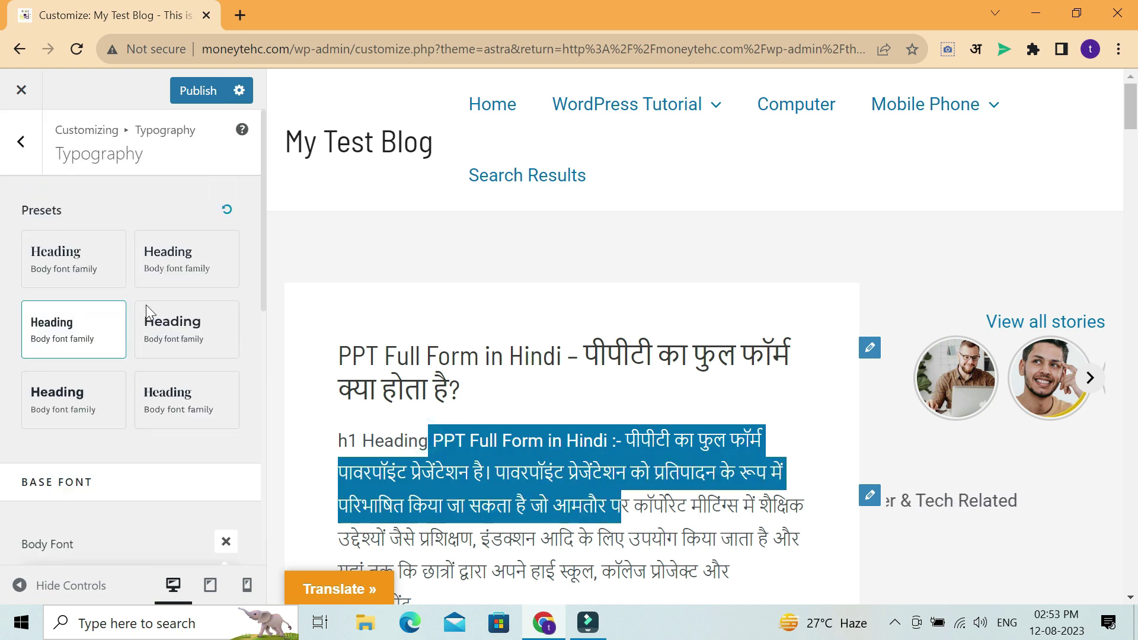
scroll(148, 305, down, 6)
scroll(115, 322, up, 6)
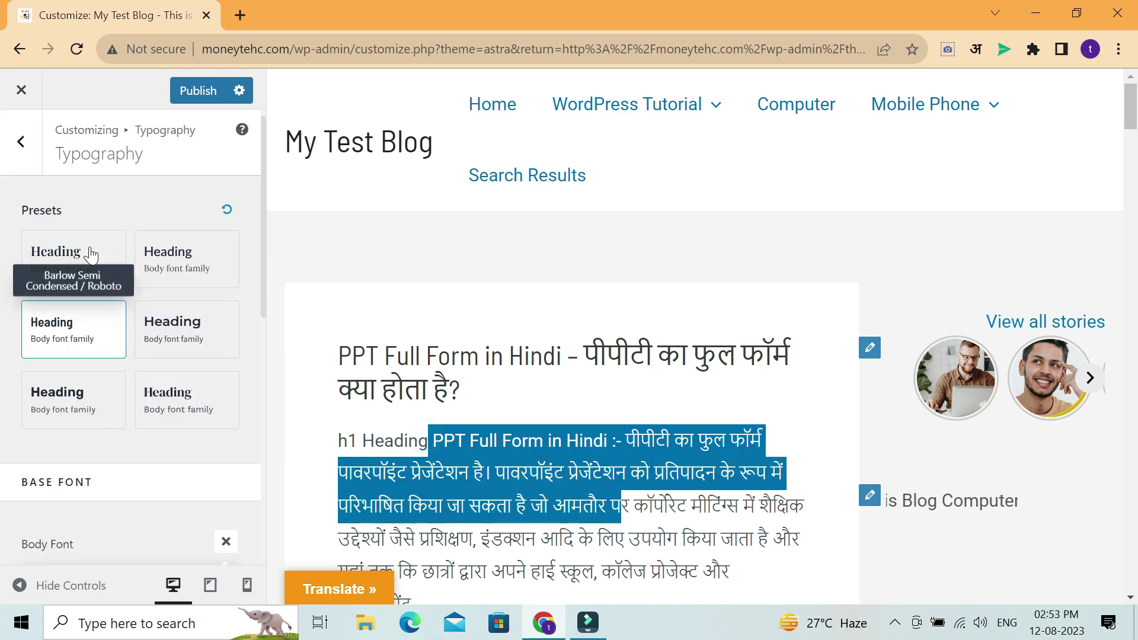
scroll(558, 403, down, 6)
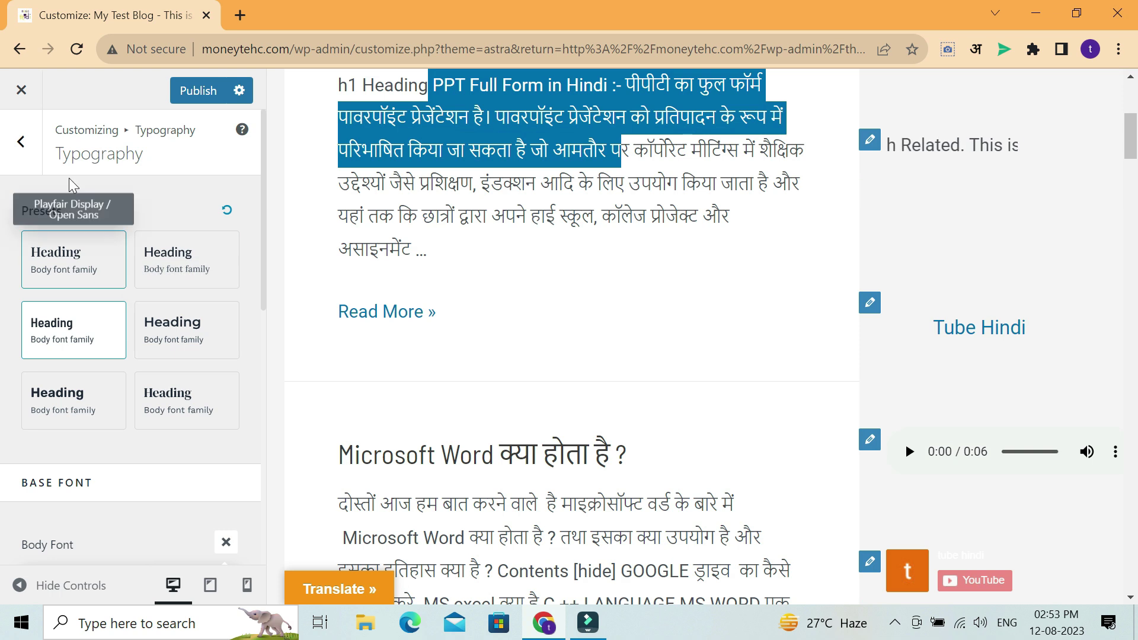
scroll(534, 289, up, 6)
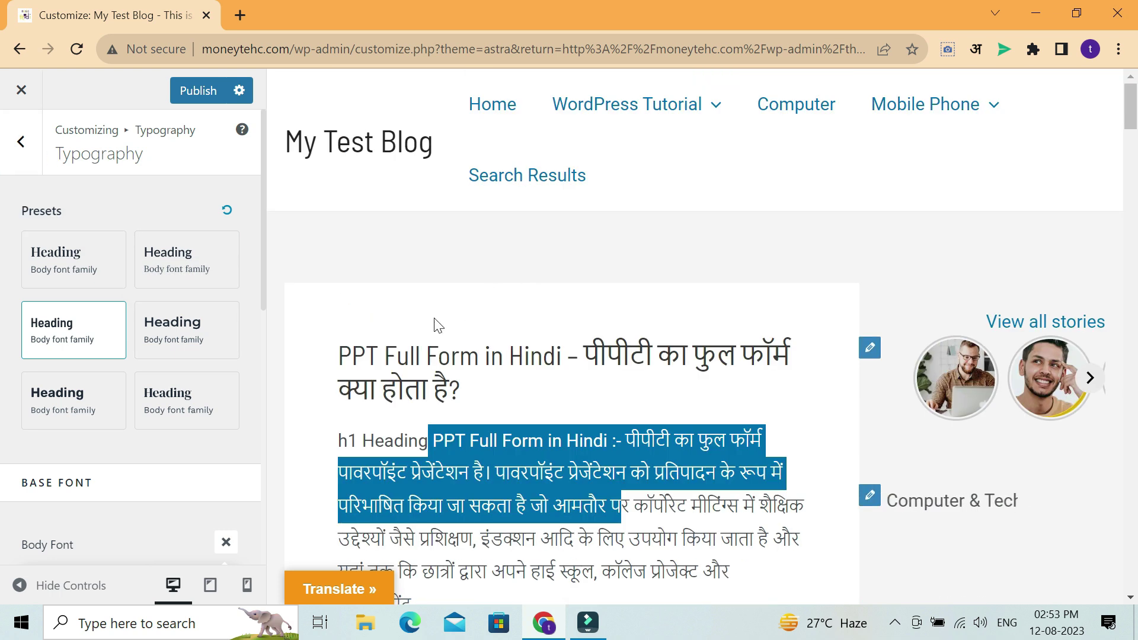
Set the body font size to 18 px
drag(265, 261, 234, 495)
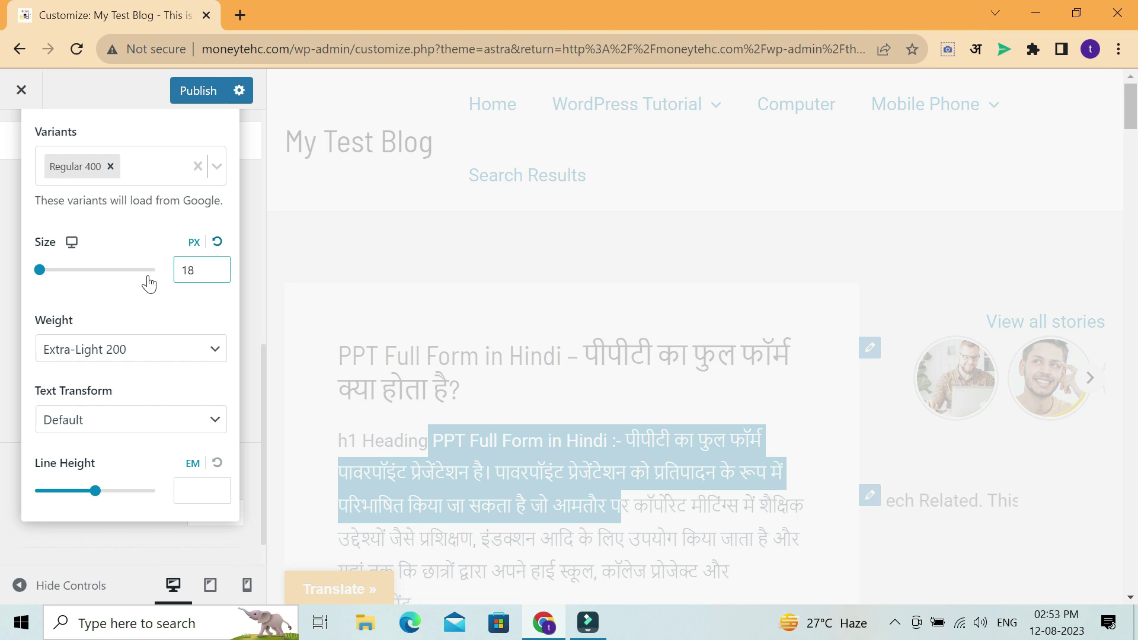
click(129, 496)
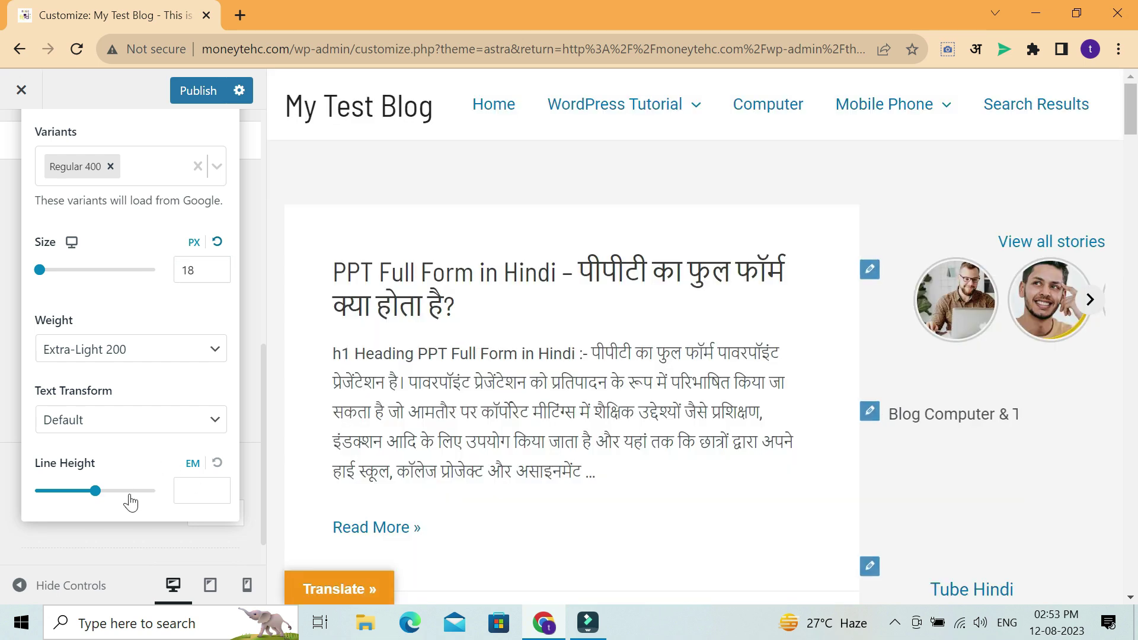
click(205, 351)
click(204, 352)
click(205, 352)
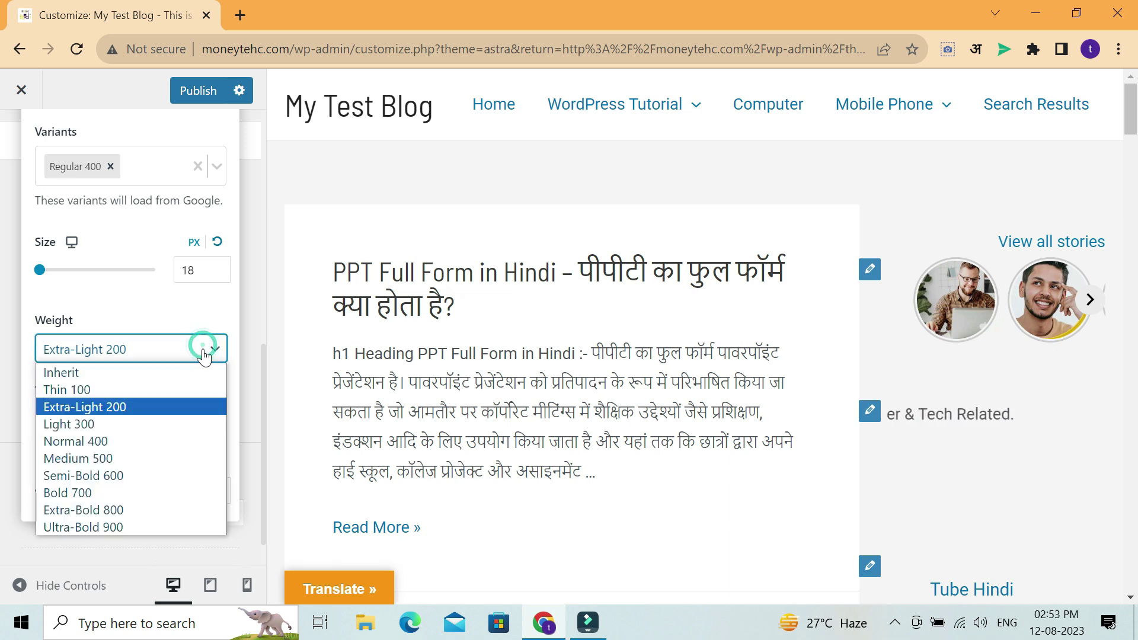
Leave the typography settings and open the theme's global color settings
scroll(158, 298, up, 6)
click(140, 294)
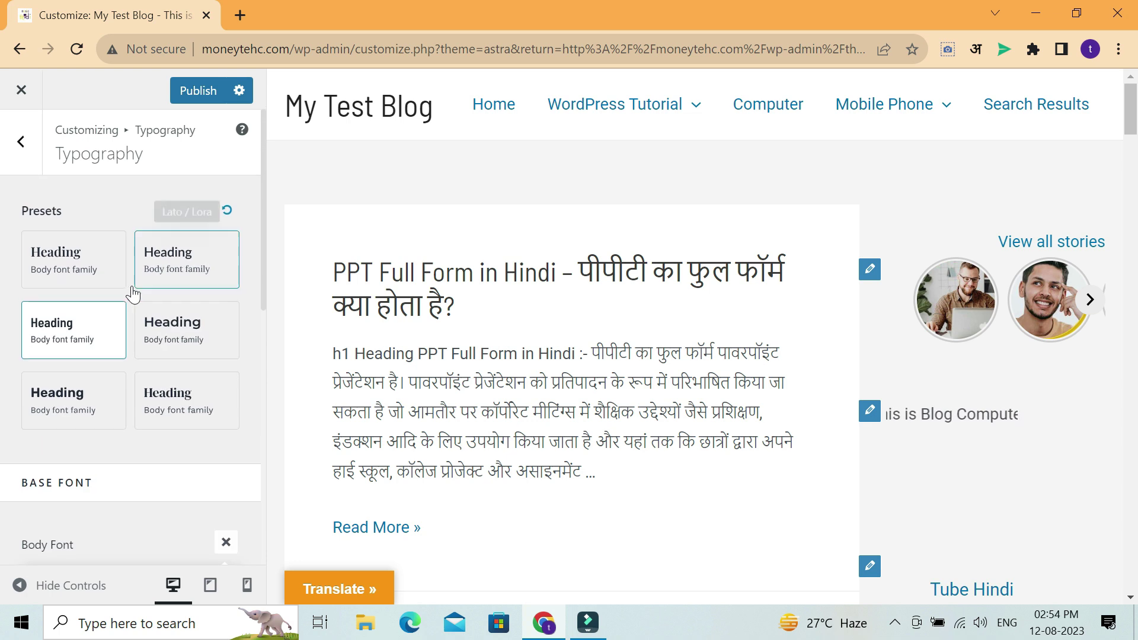
click(14, 141)
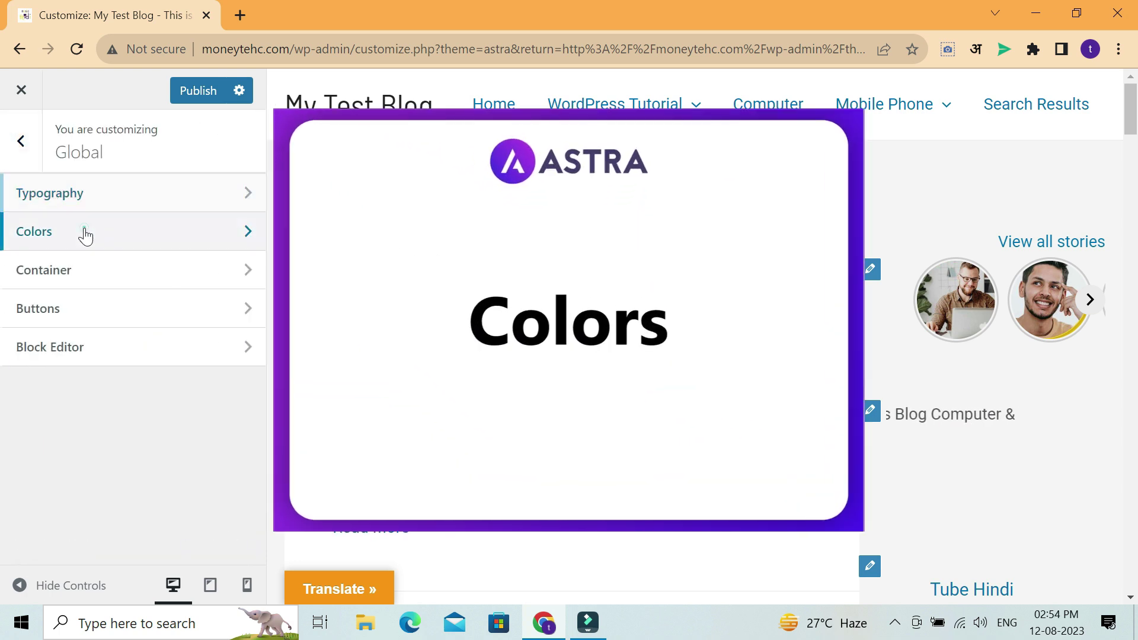
click(86, 234)
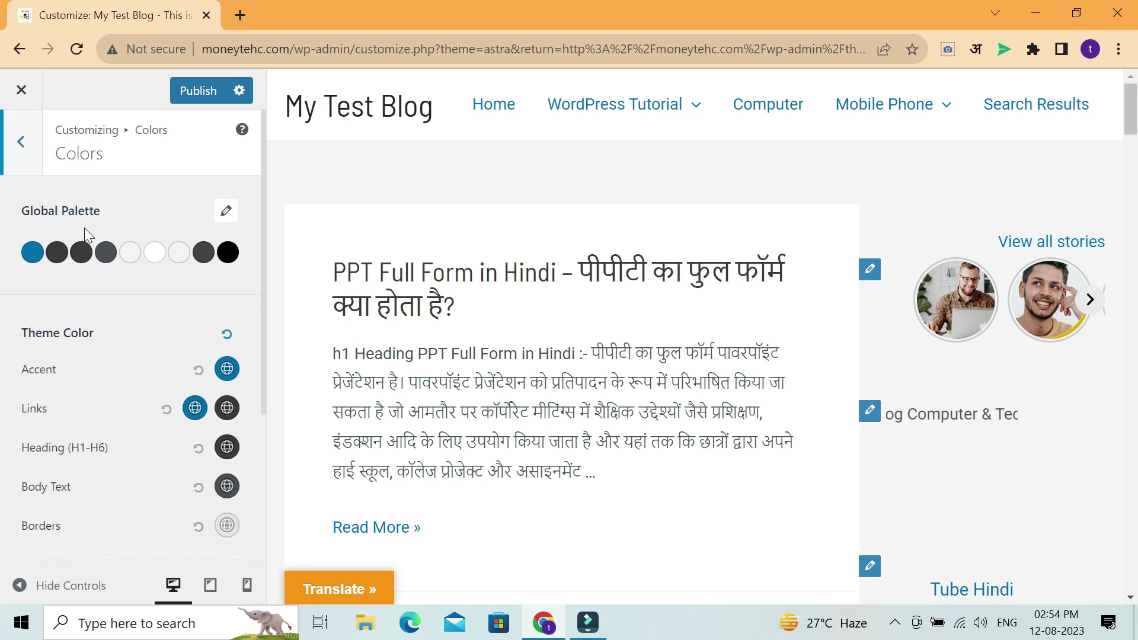
scroll(171, 353, down, 4)
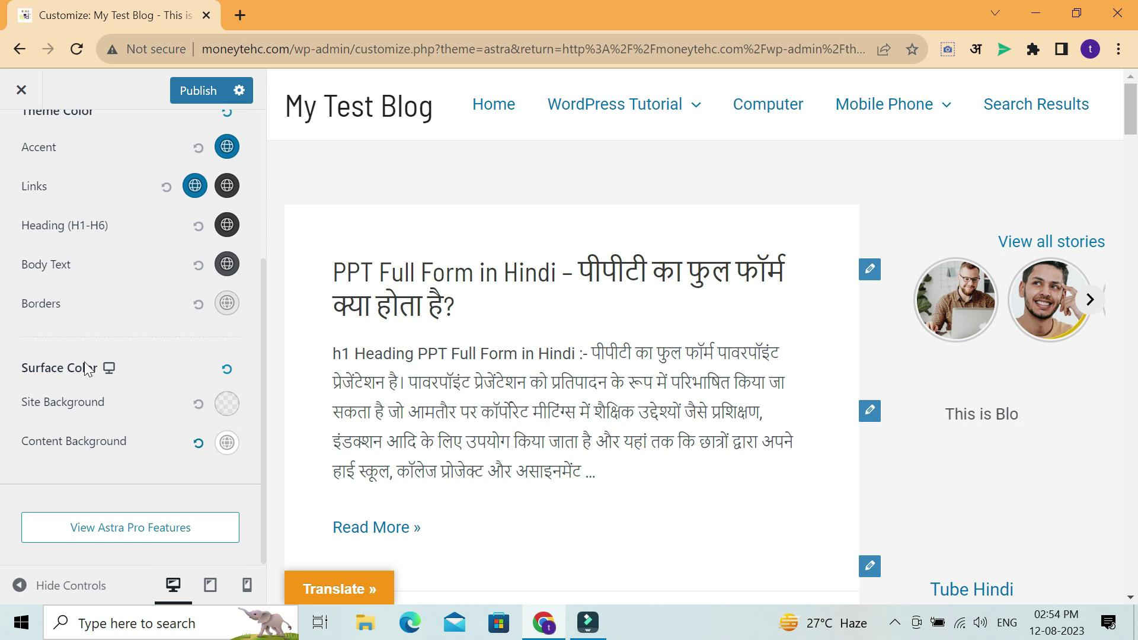
scroll(139, 385, up, 2)
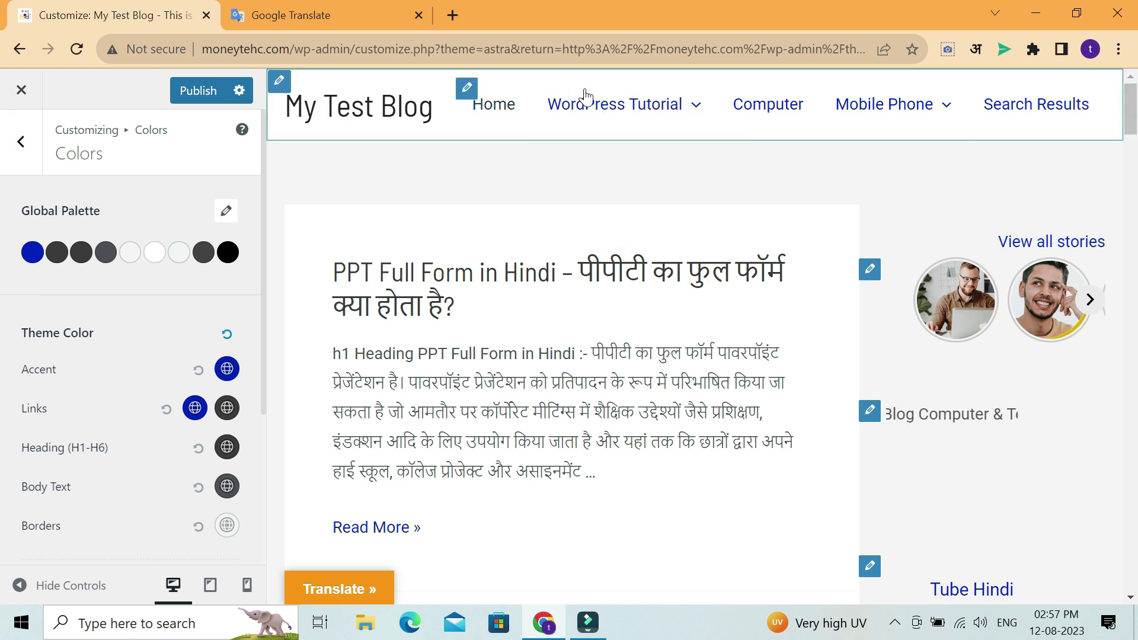
Change the first global palette color to a dark yellow, #B59C0D, using the pagination links in the preview as reference
drag(1134, 113, 1058, 608)
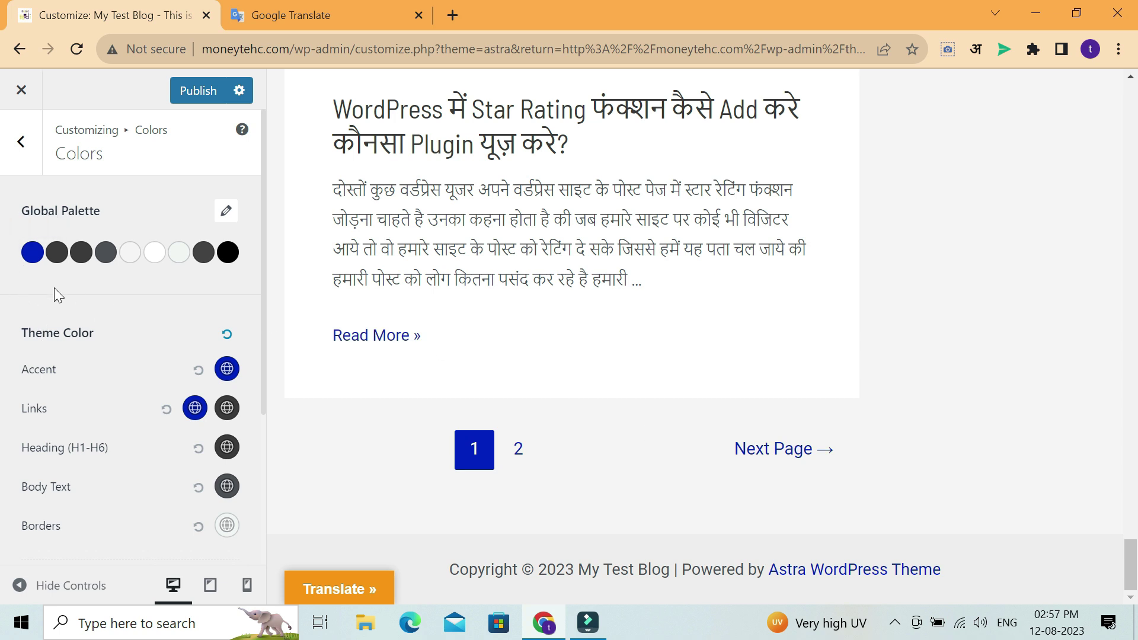
click(32, 252)
drag(62, 484, 60, 483)
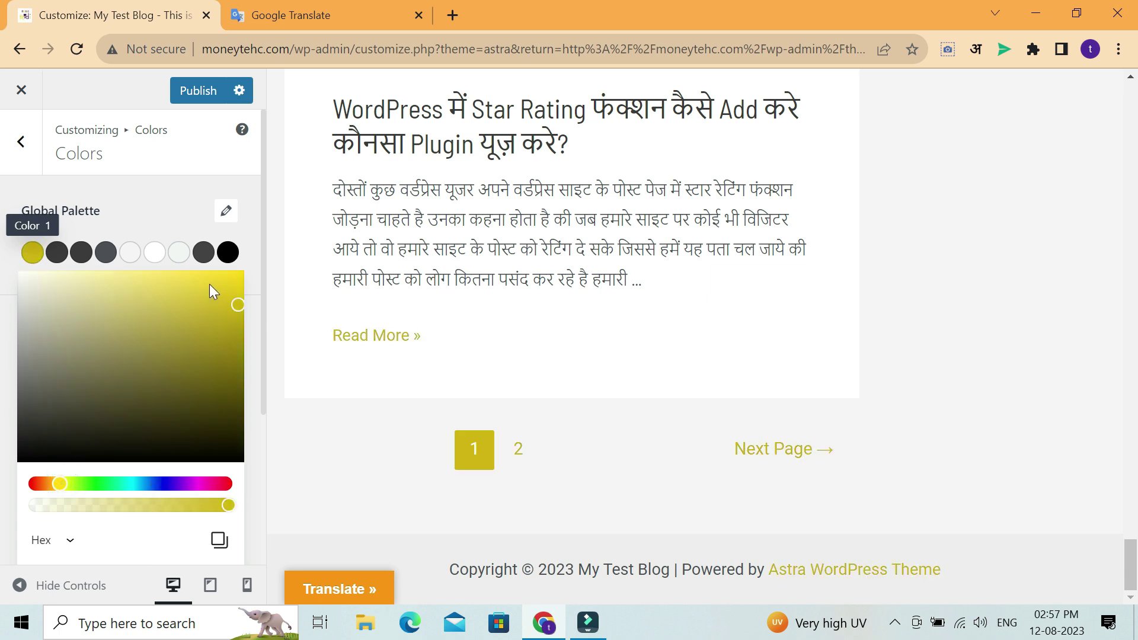
click(247, 273)
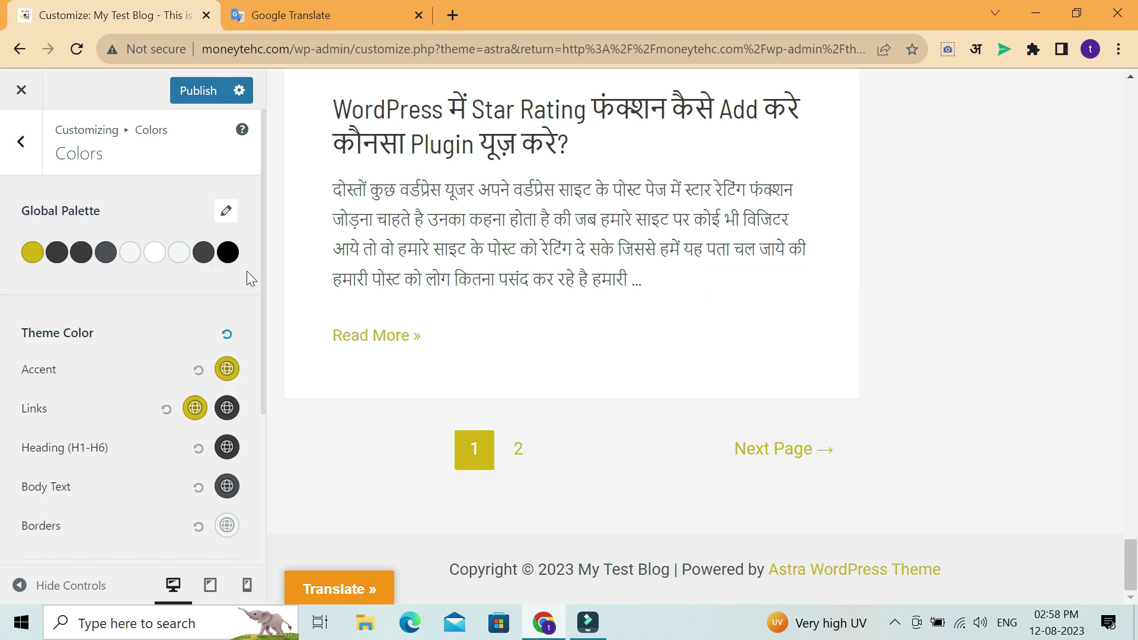
click(28, 252)
drag(241, 272, 224, 326)
click(985, 429)
scroll(94, 307, down, 4)
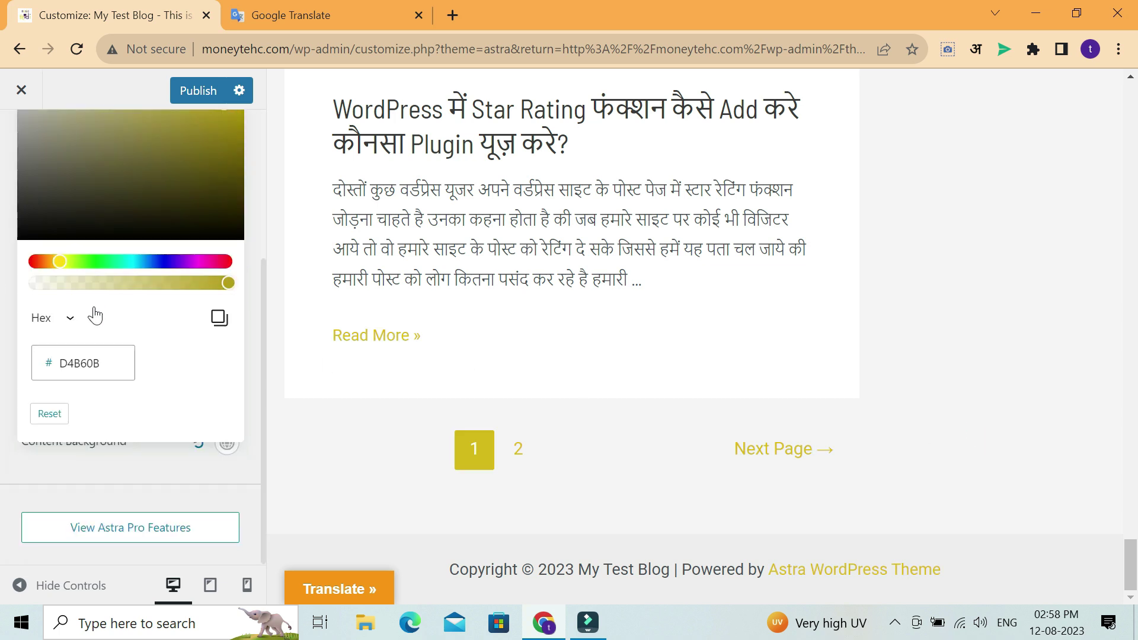
scroll(93, 308, up, 4)
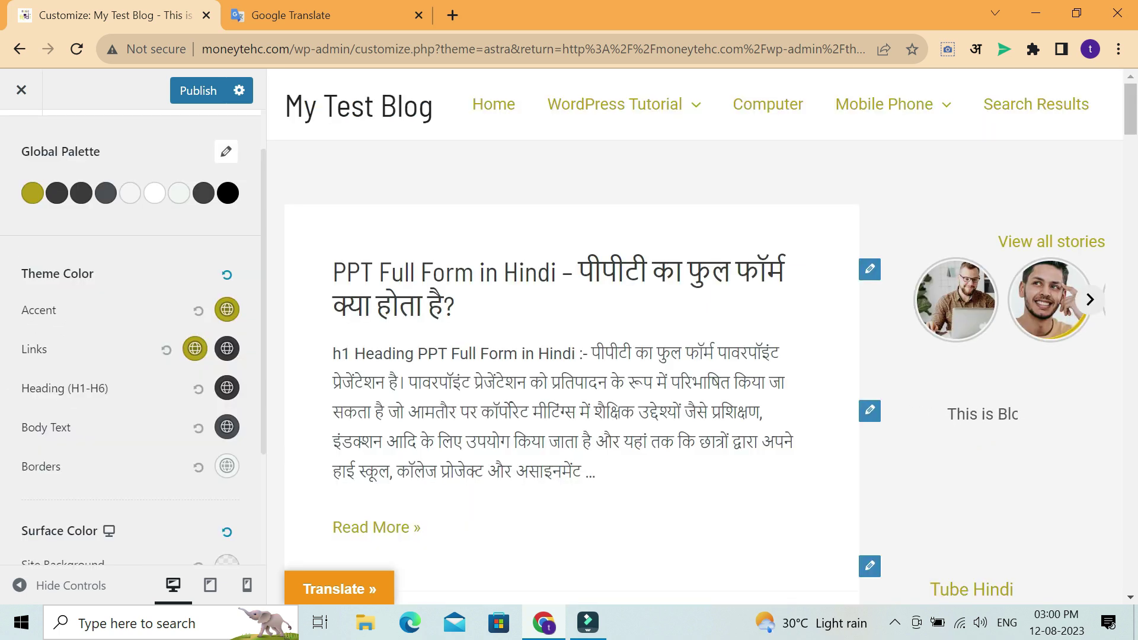
Try a red theme accent color, #F80B22, and check it on the pagination of the blog's second page
scroll(498, 365, down, 15)
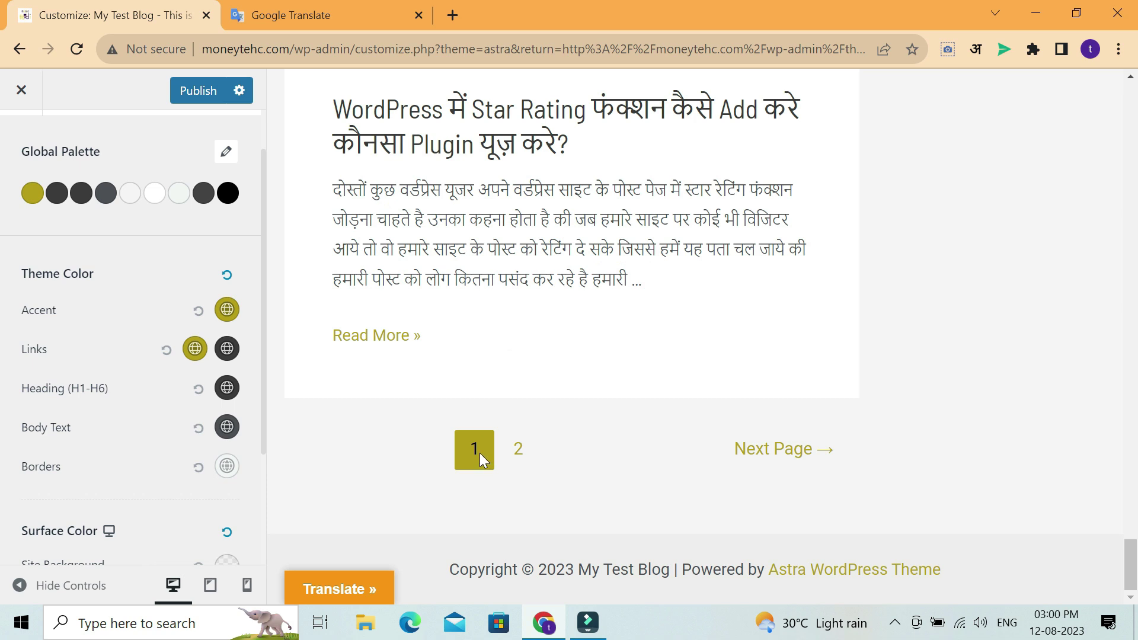
click(473, 454)
click(227, 309)
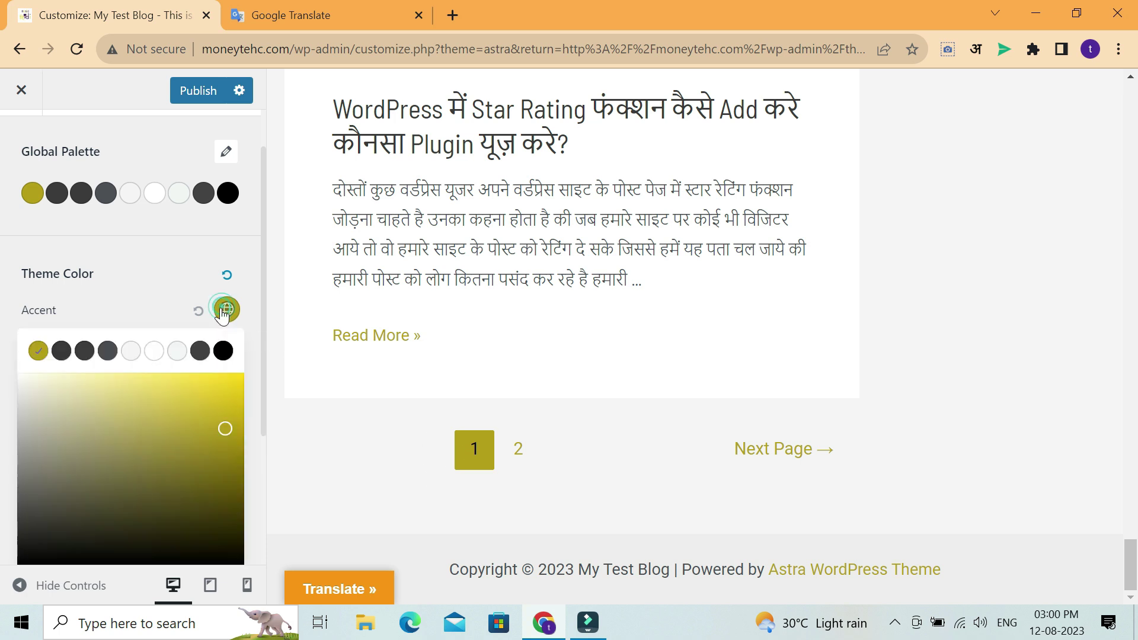
scroll(209, 455, down, 3)
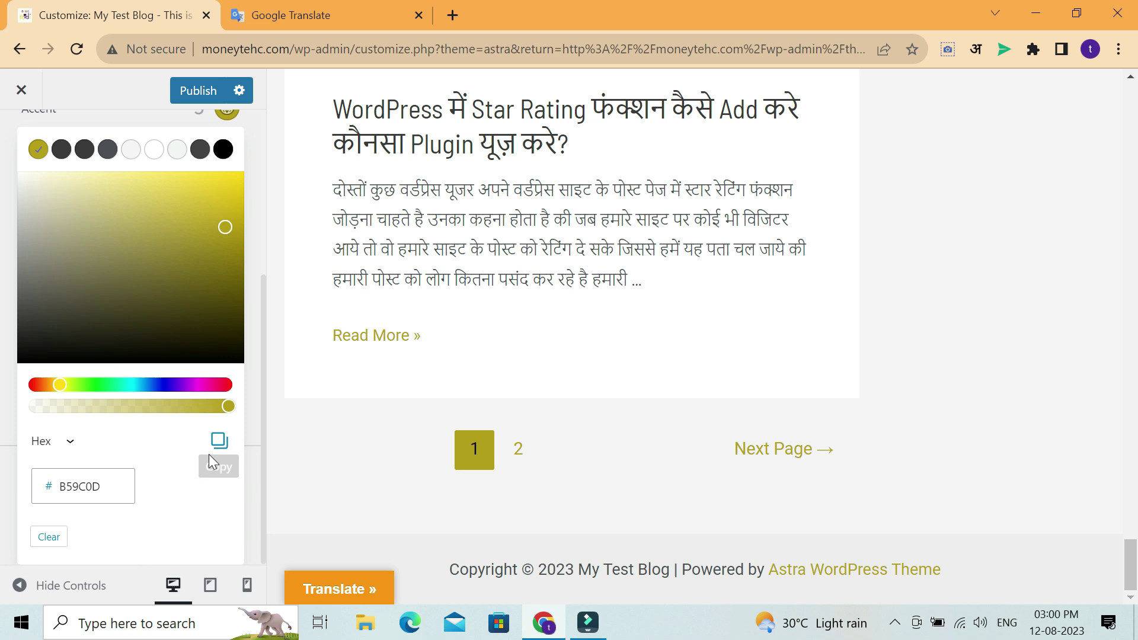
click(230, 385)
click(230, 176)
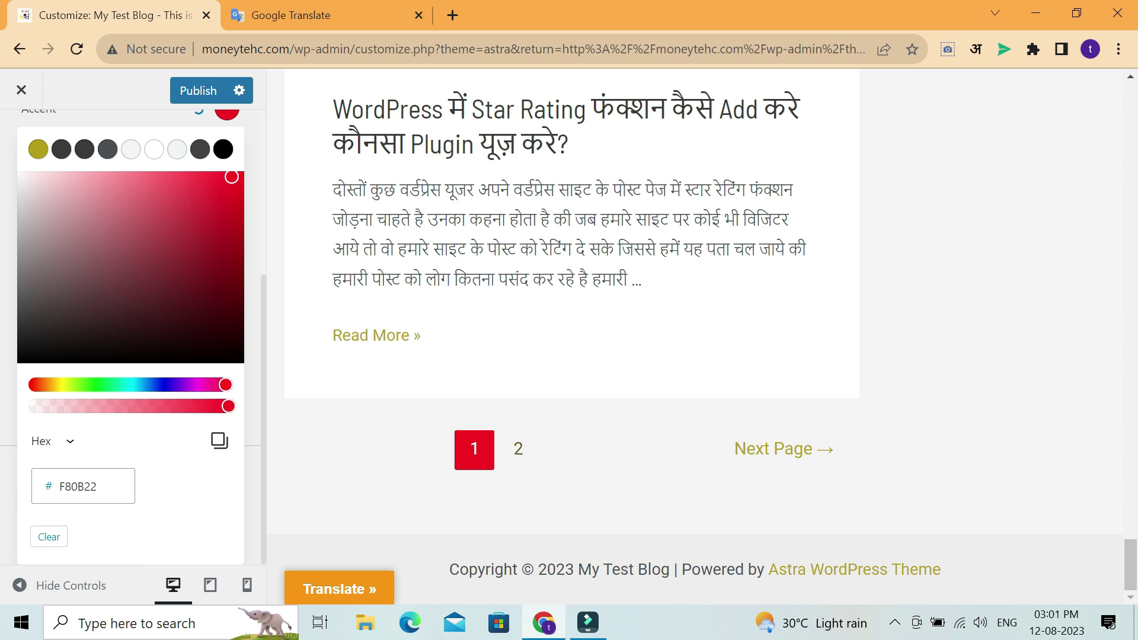
click(519, 449)
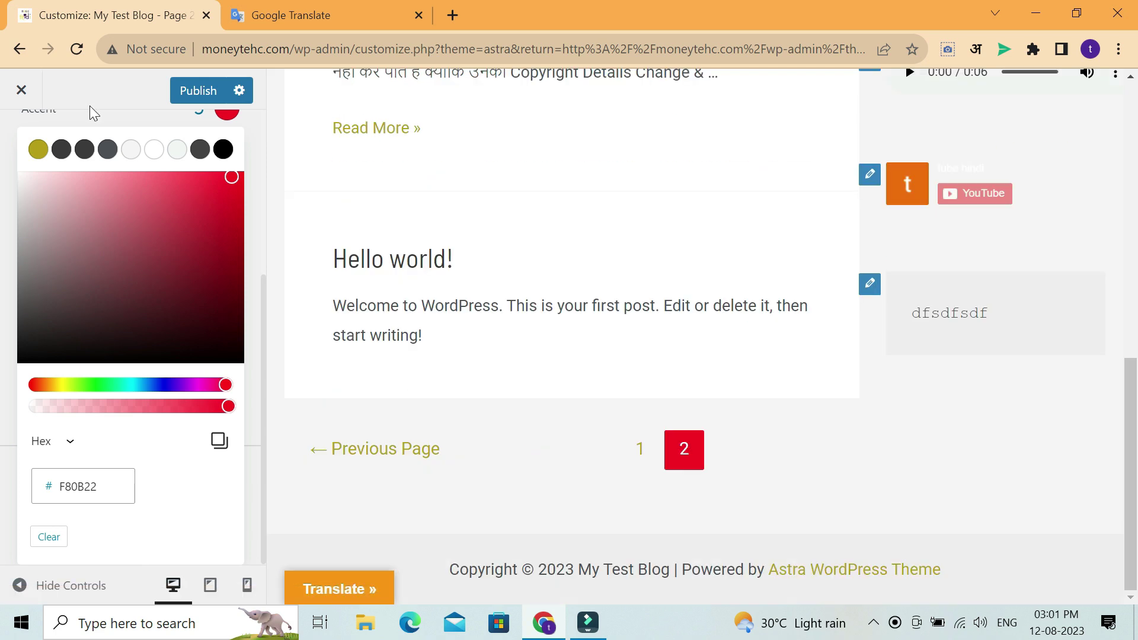
click(8, 116)
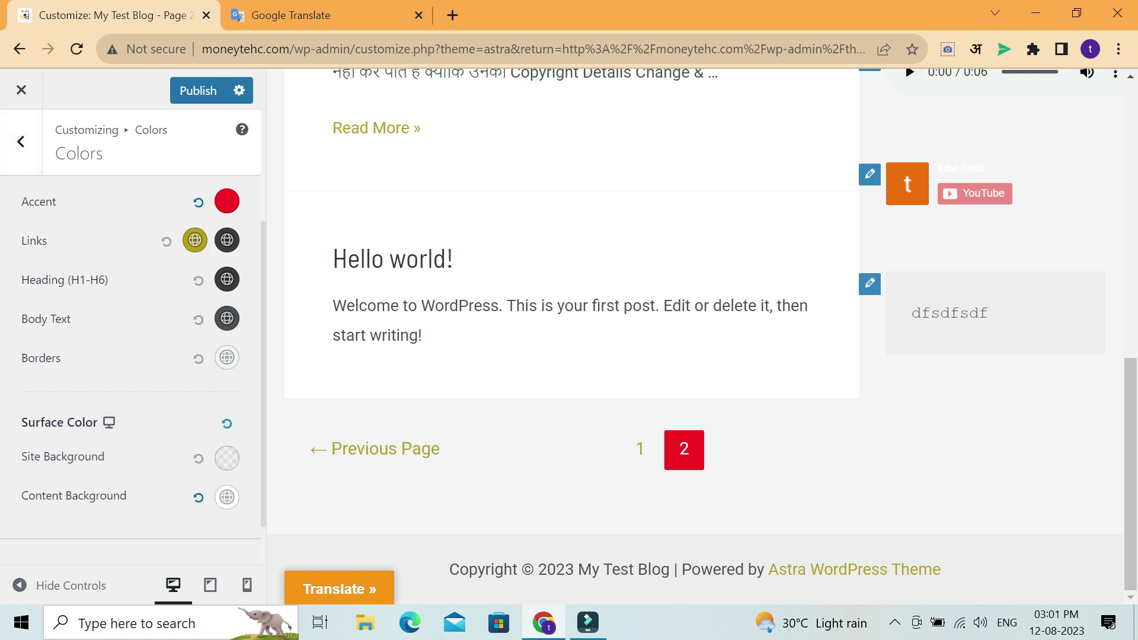
Set the theme's normal link color to a saturated blue
scroll(468, 297, up, 8)
scroll(469, 314, down, 4)
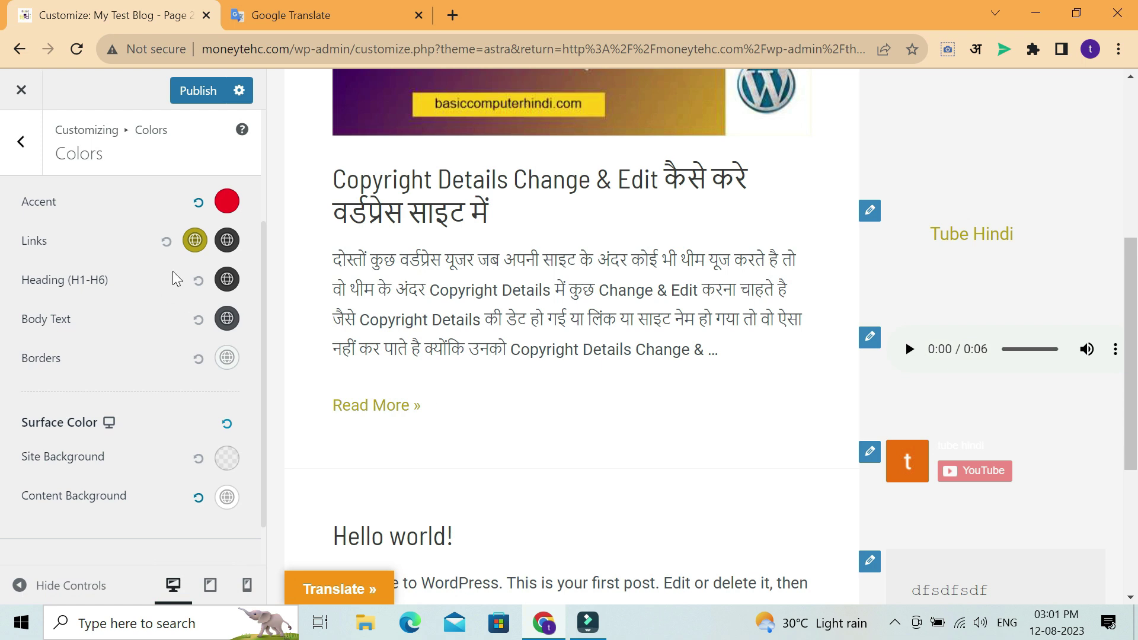
click(199, 249)
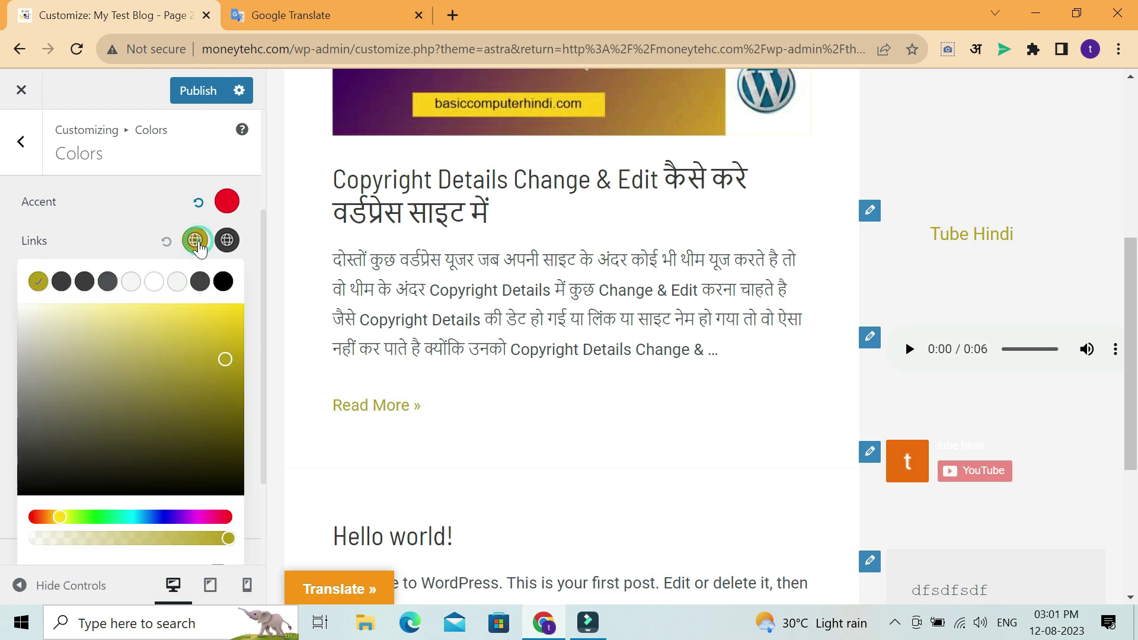
click(168, 517)
click(214, 329)
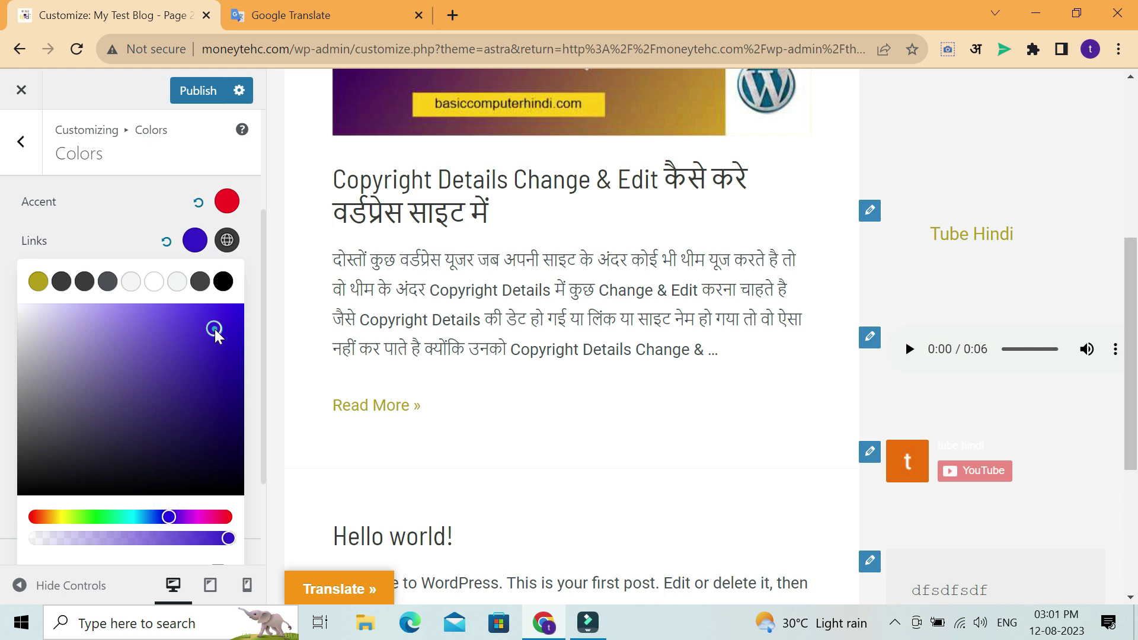
click(200, 314)
click(223, 318)
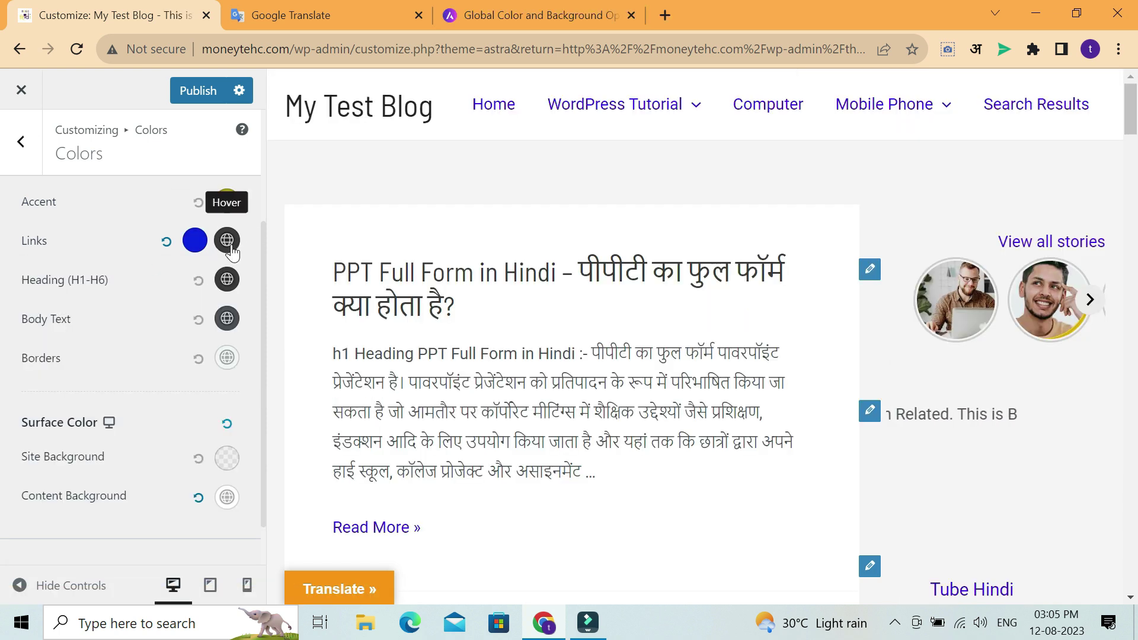
Set the link hover color to bright green and check it on the WordPress Tutorial menu in the preview
mouse_move(610, 132)
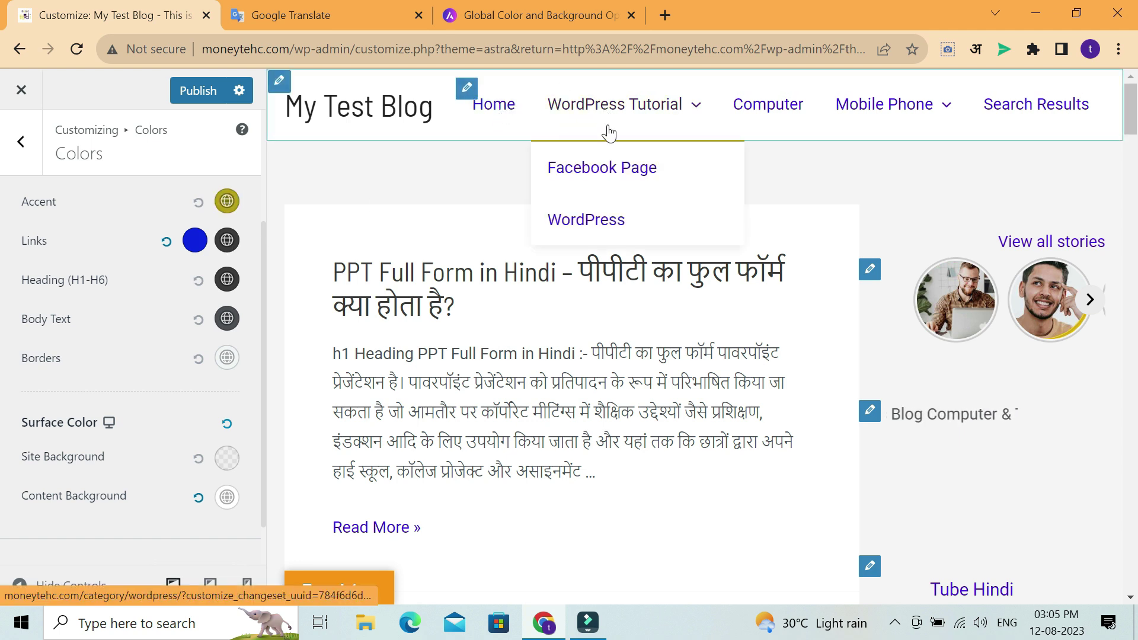
click(228, 241)
click(116, 515)
drag(114, 518, 102, 514)
drag(205, 325, 229, 325)
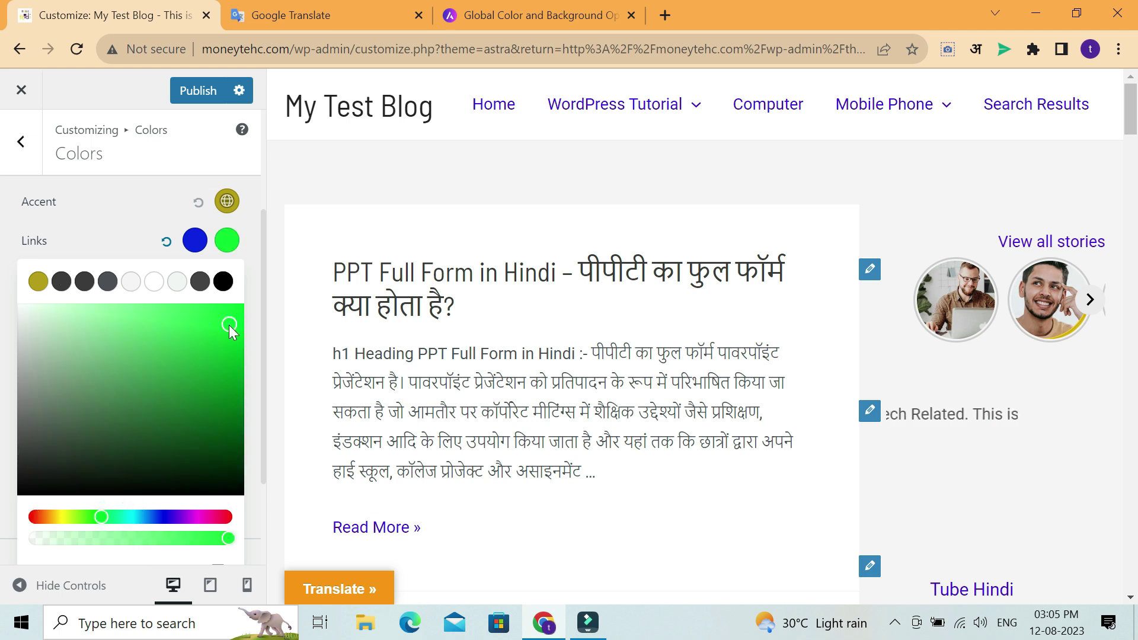
click(136, 220)
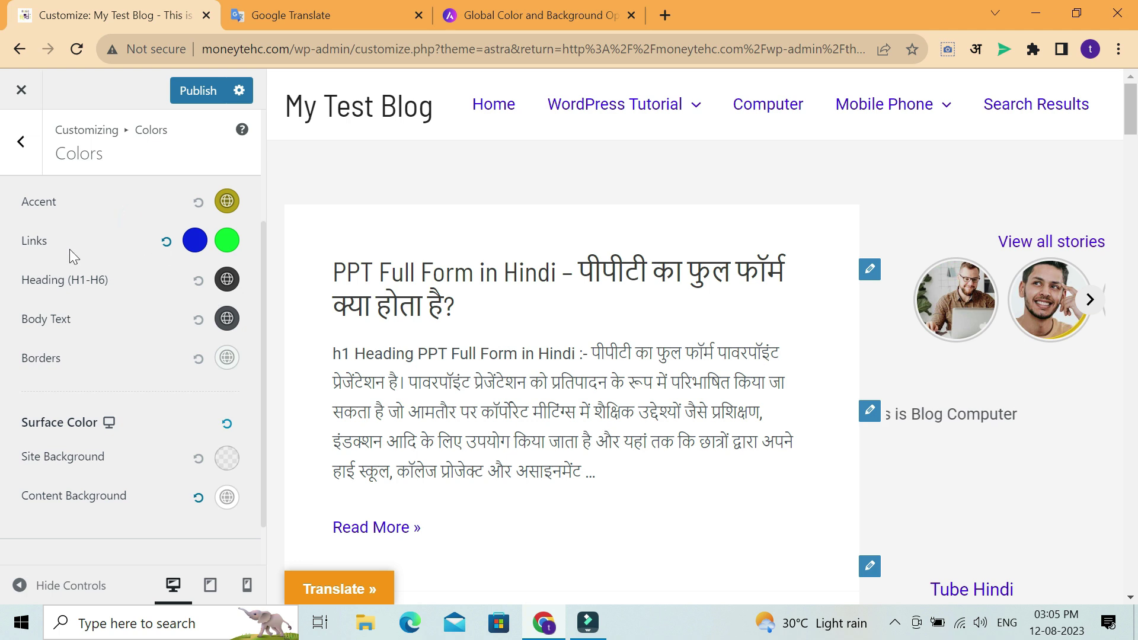
mouse_move(659, 107)
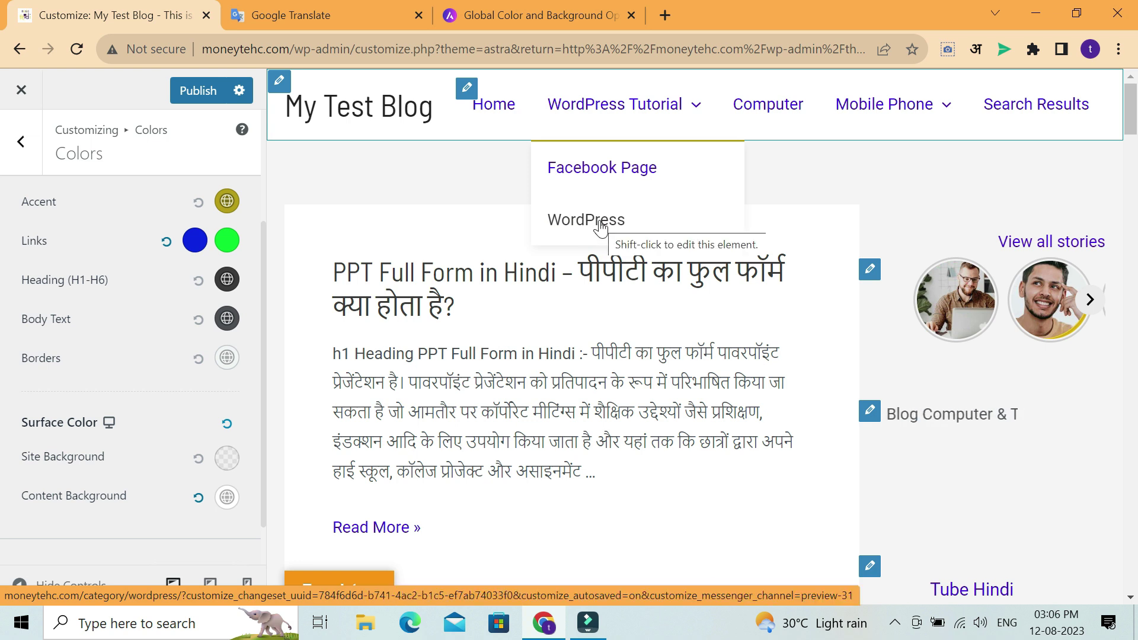
Publish the color changes and load the live site moneytehc.com in the Google Translate tab
click(201, 90)
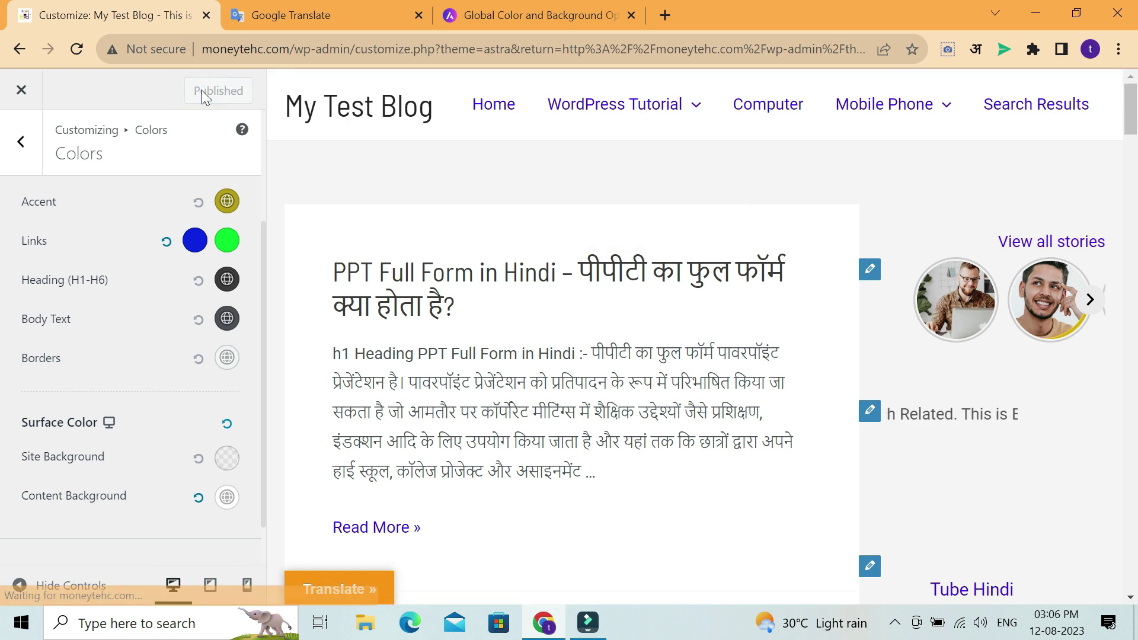
click(303, 6)
click(169, 9)
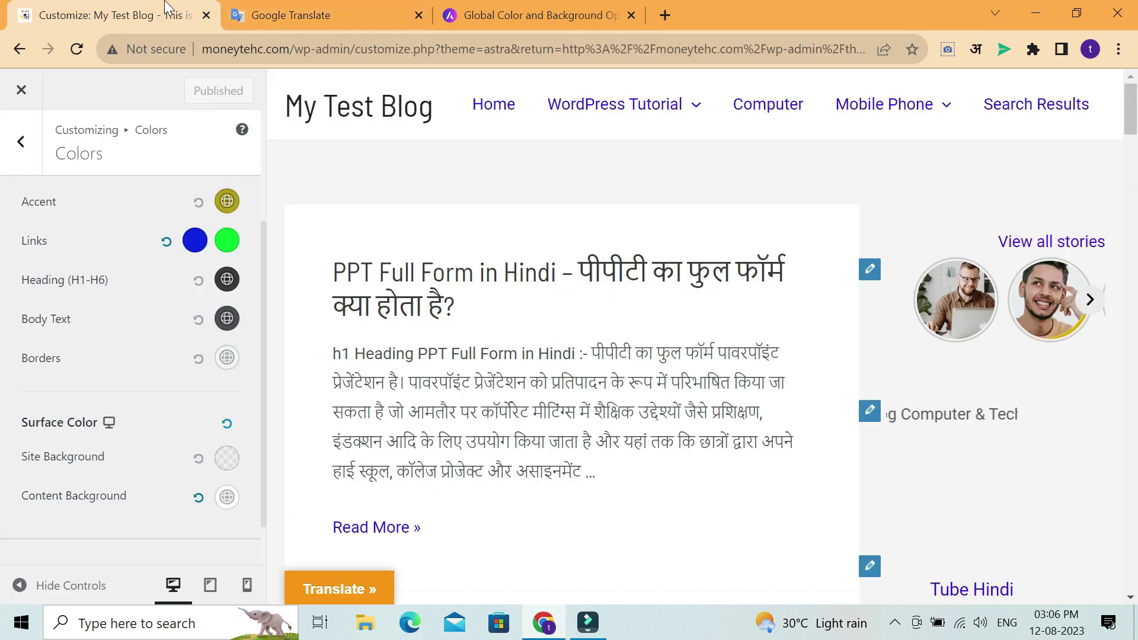
click(354, 18)
click(359, 50)
text(m)
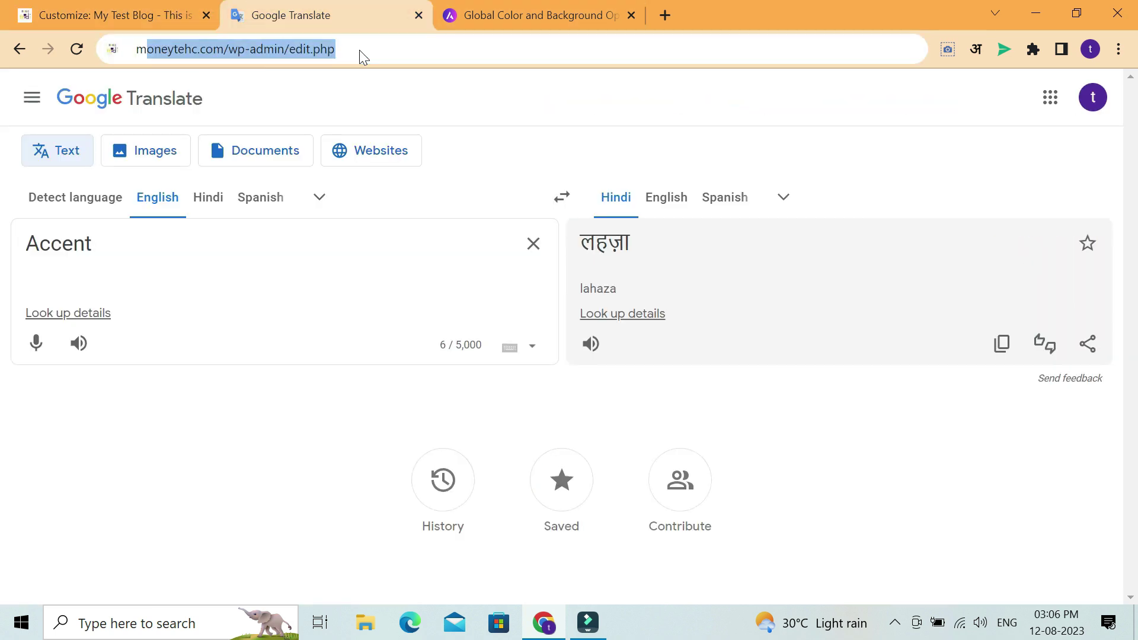
click(419, 224)
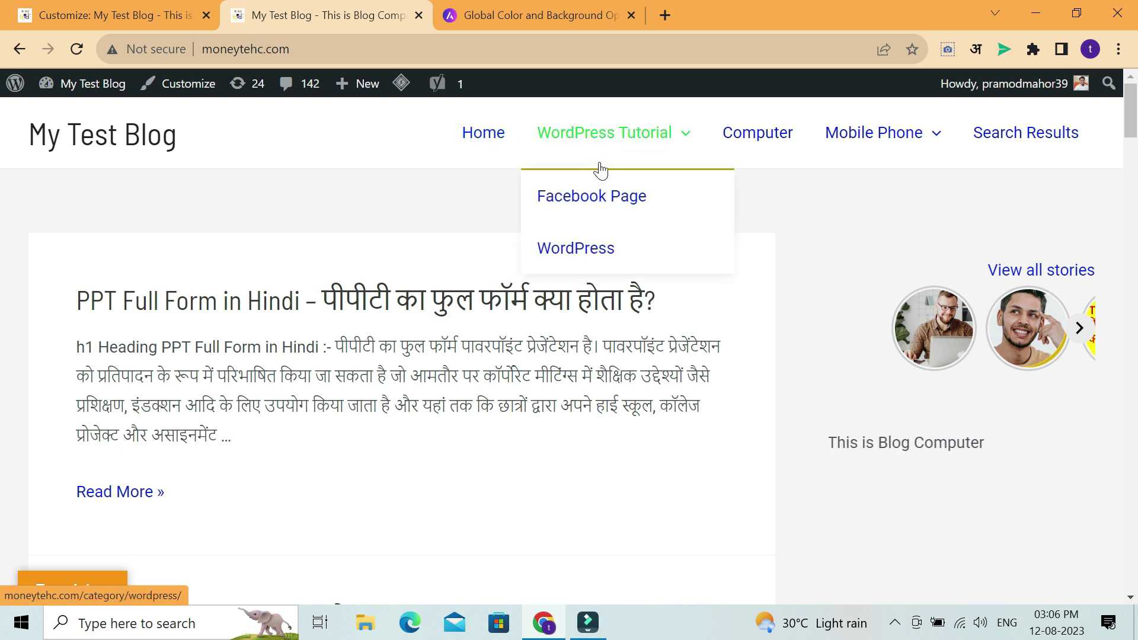
Examine the link and hover colors on the live blog's posts and pagination, and return to the customizer's color settings
click(77, 13)
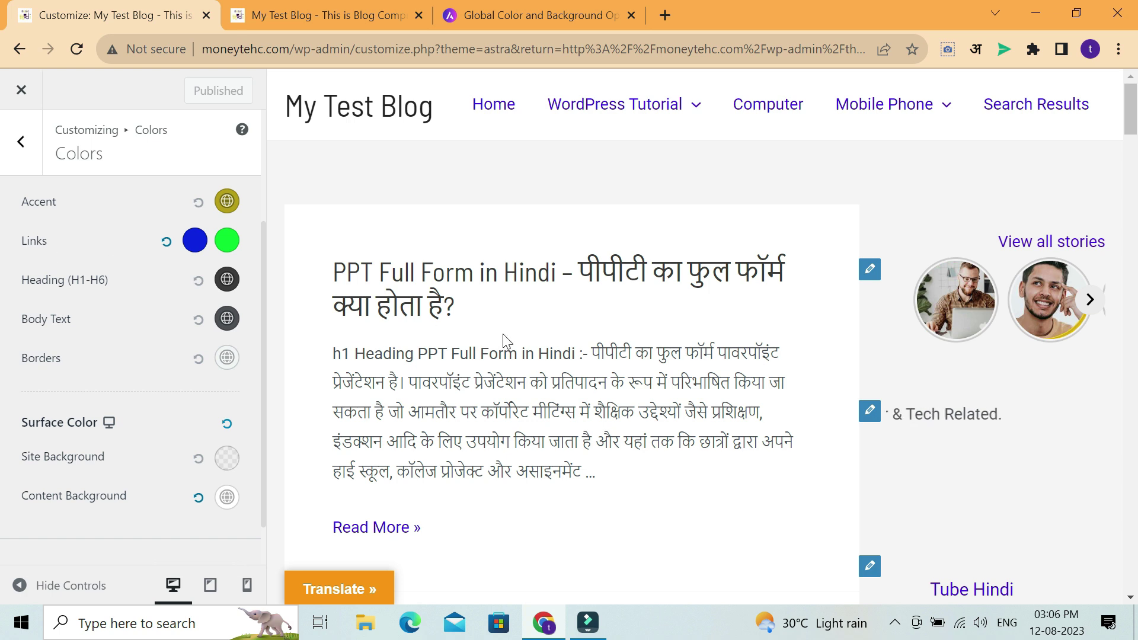
scroll(501, 342, down, 5)
click(330, 15)
scroll(541, 237, down, 20)
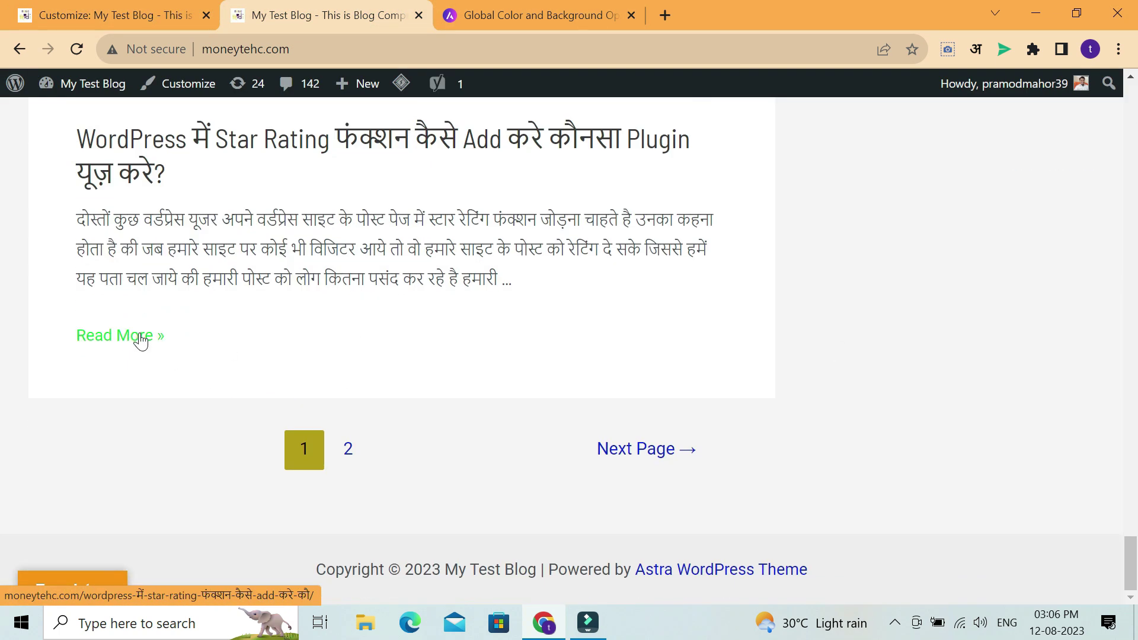
scroll(501, 451, up, 10)
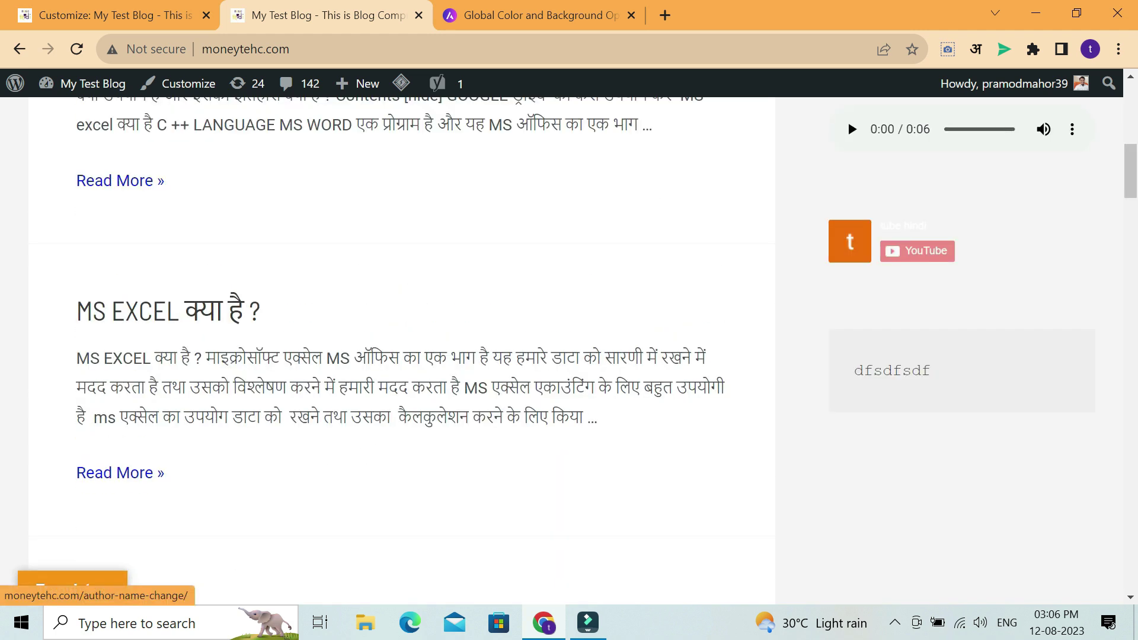
scroll(246, 386, up, 10)
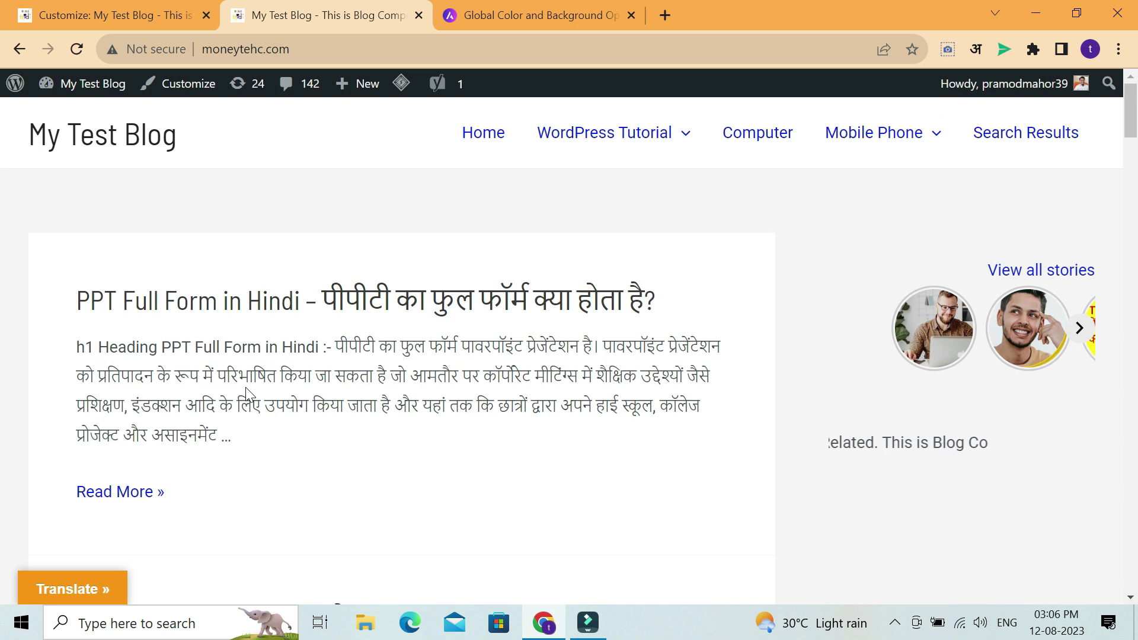
click(184, 17)
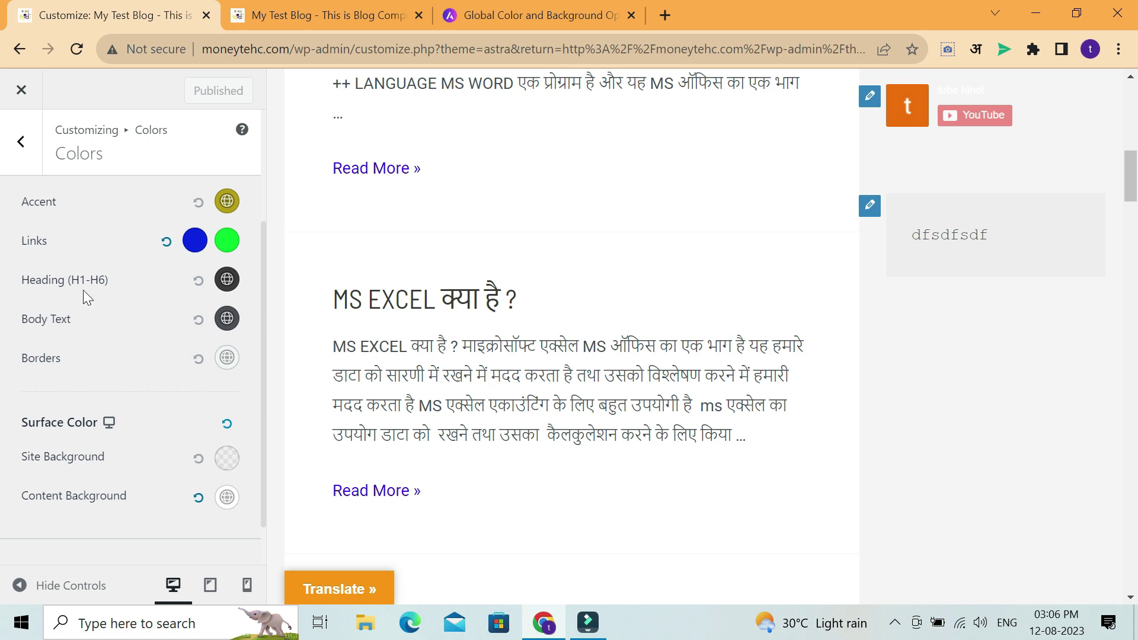
scroll(481, 310, up, 10)
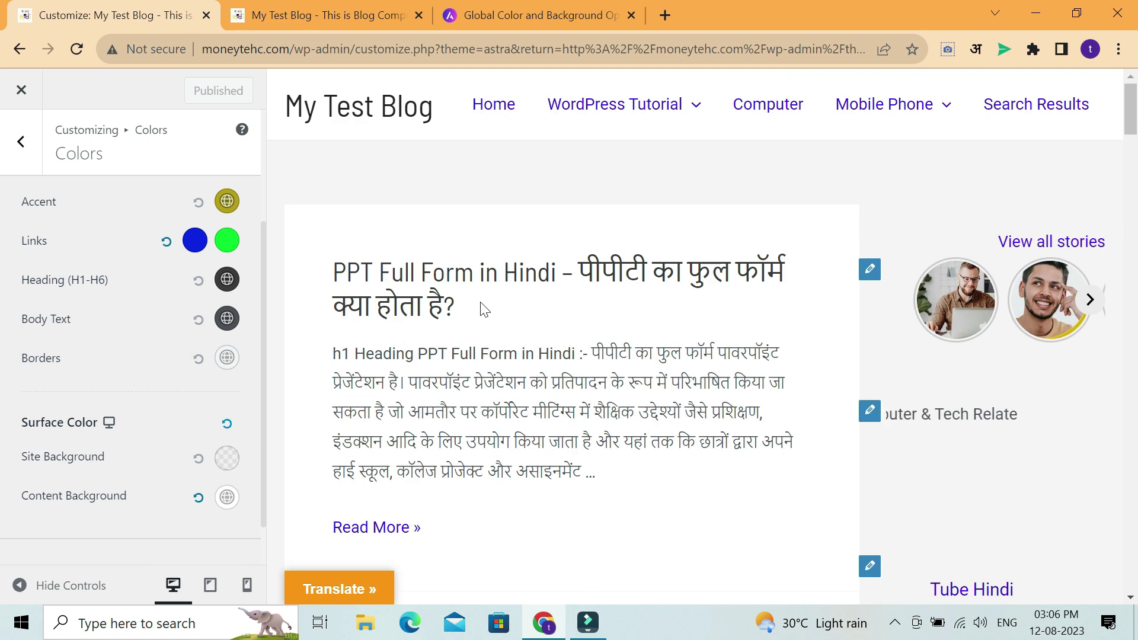
Open the PPT Full Form in Hindi post in the preview
click(615, 274)
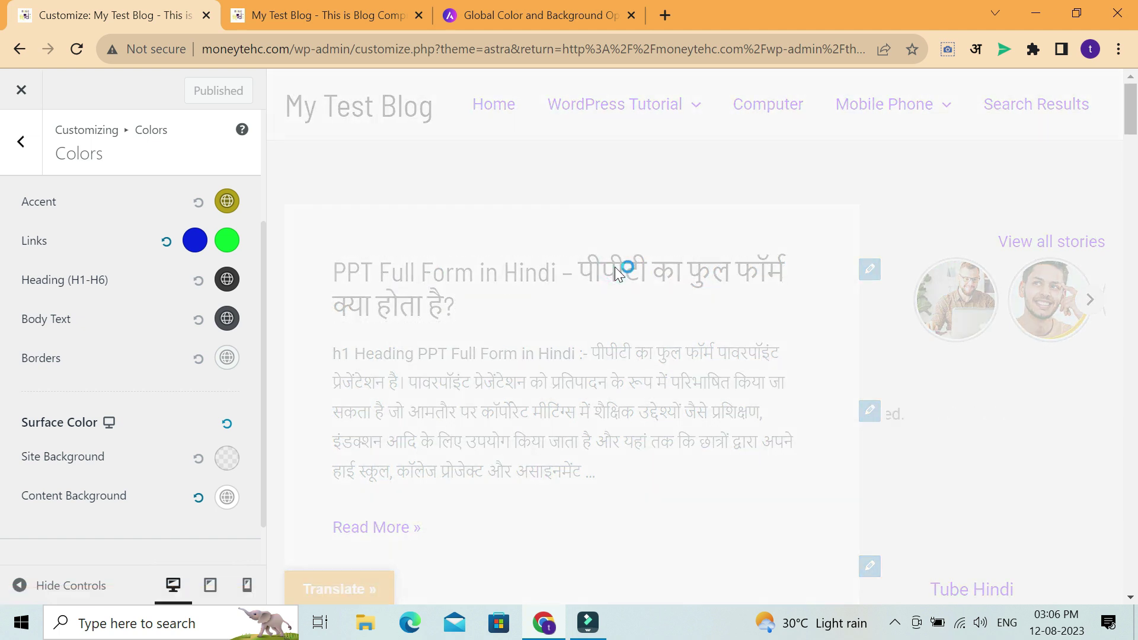
drag(548, 384, 332, 379)
click(338, 376)
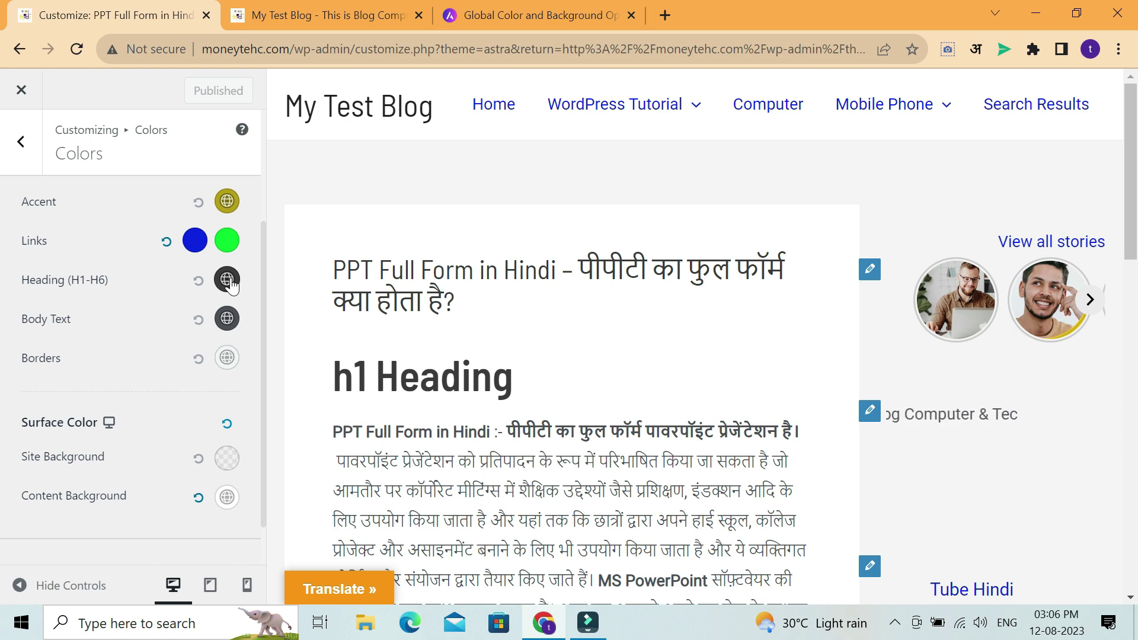
Set the theme's H1-H6 heading color to a strong orange and check it on the post's headings
click(227, 280)
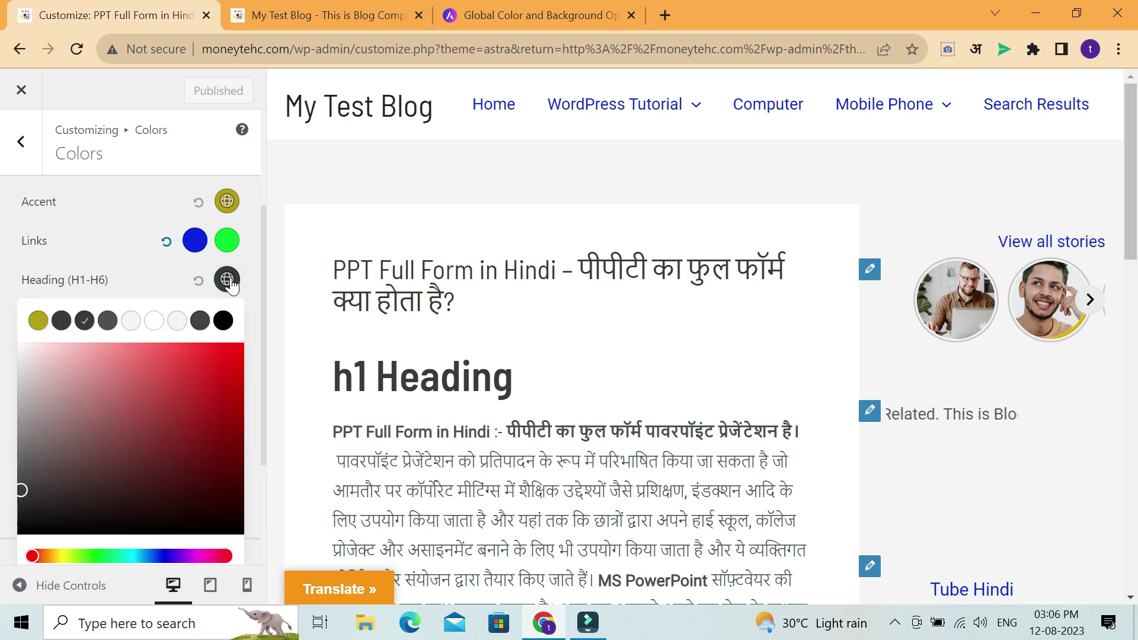
click(64, 550)
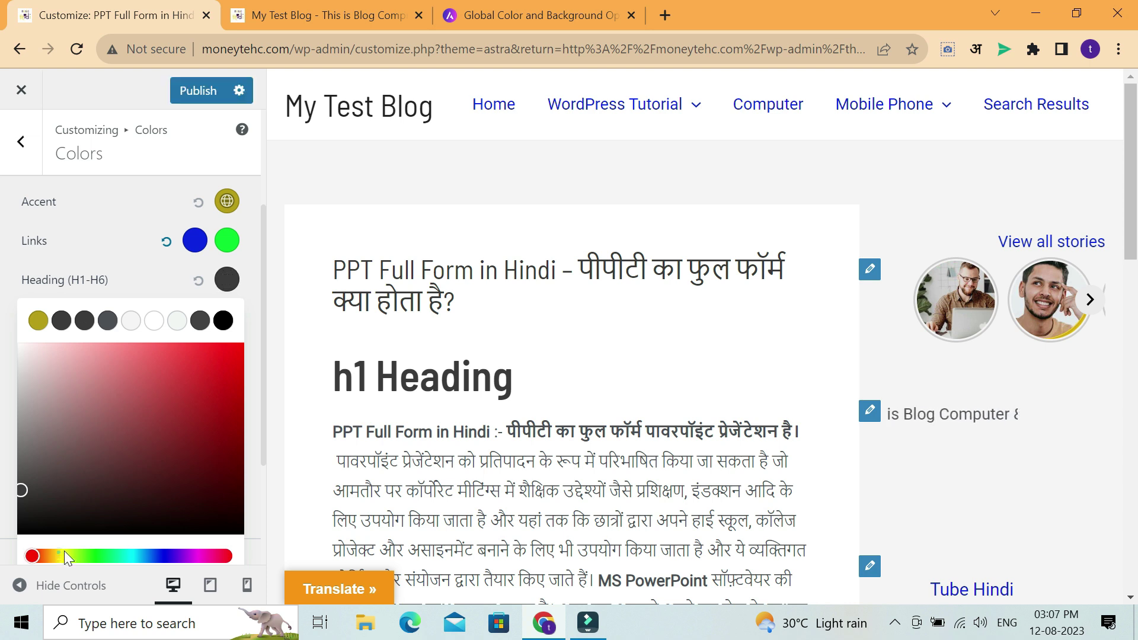
drag(234, 361, 257, 432)
click(257, 432)
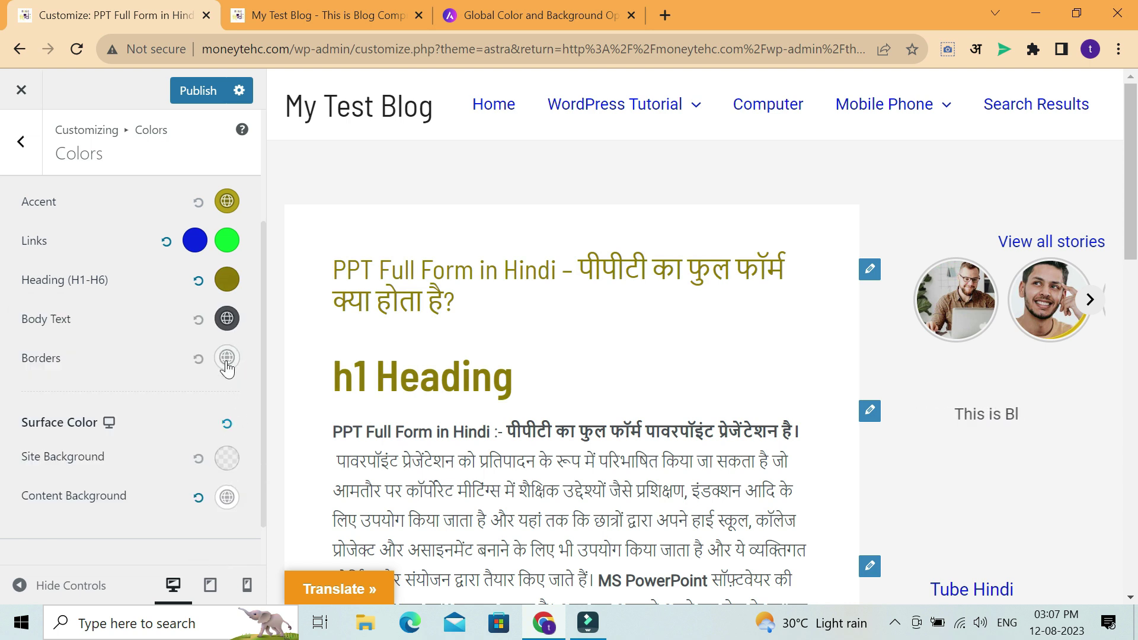
click(227, 280)
click(226, 361)
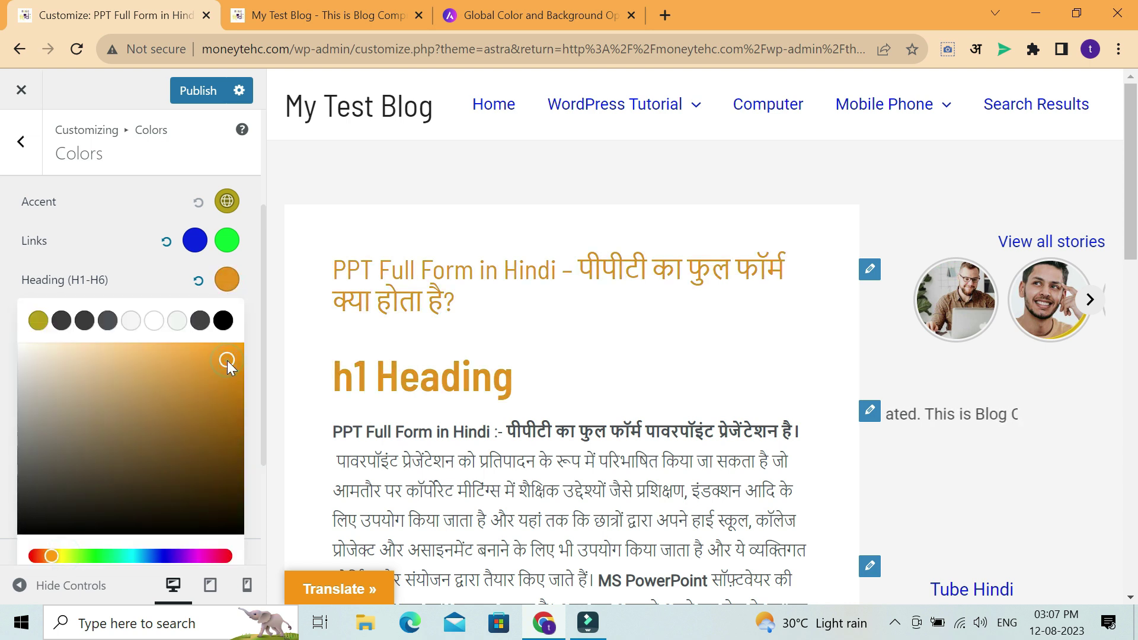
drag(223, 360, 233, 371)
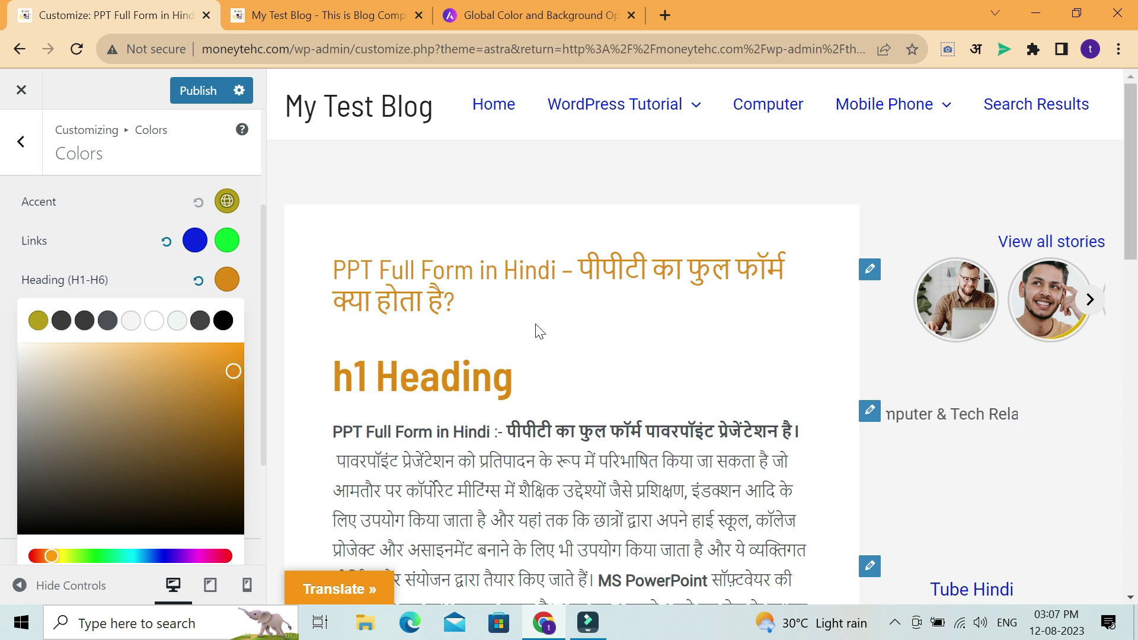
click(548, 376)
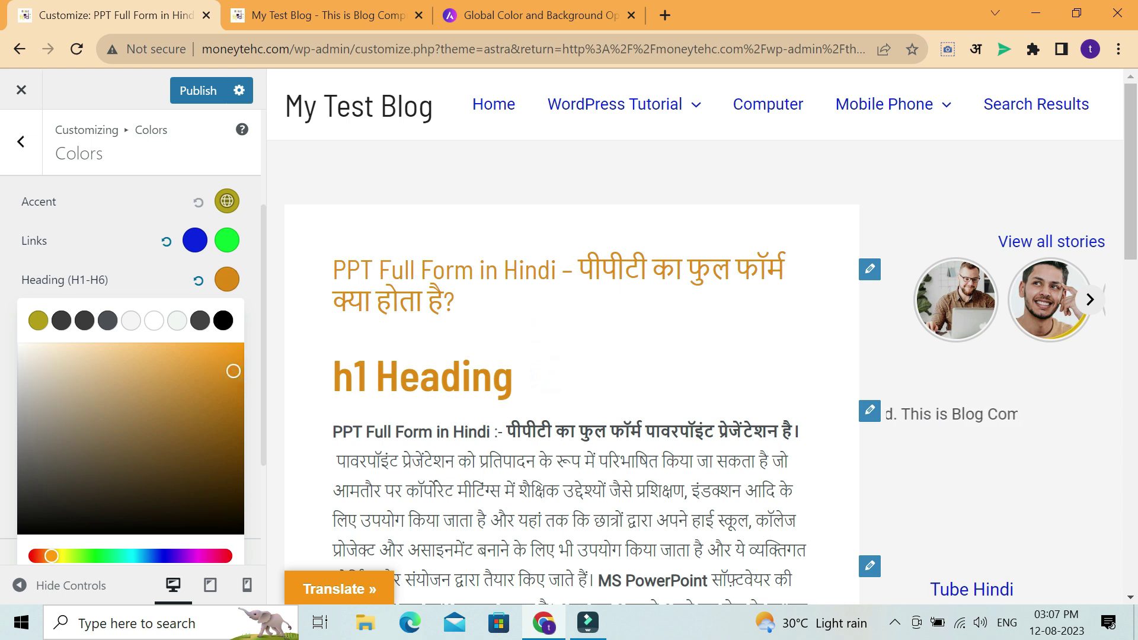
click(112, 221)
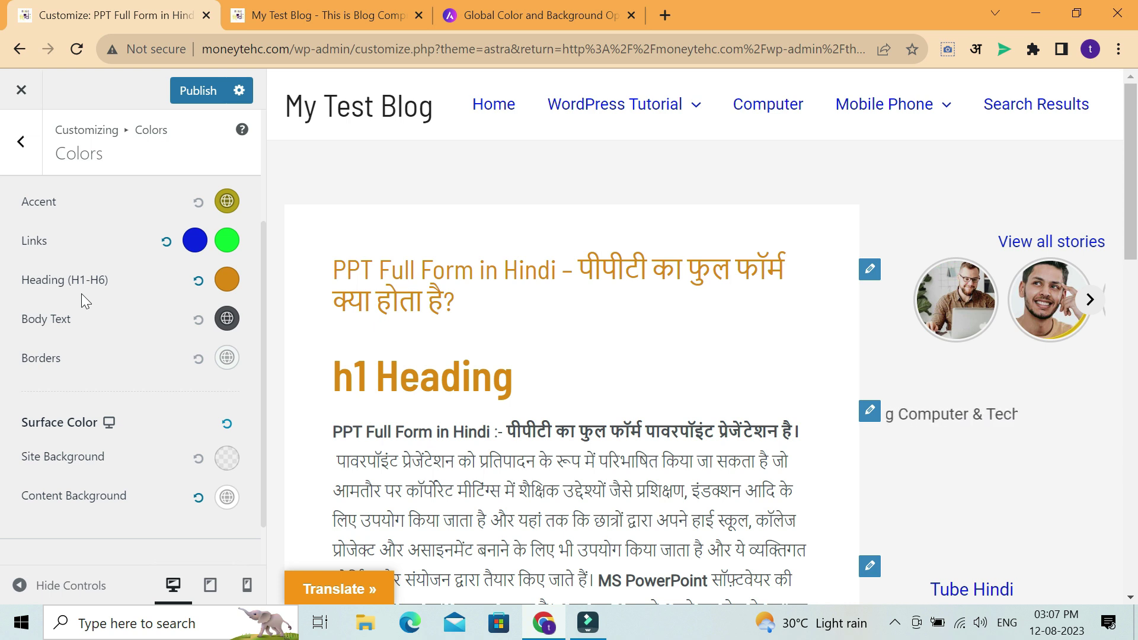
Try near-black 030303 as the body text color and check it on the post's paragraphs
scroll(574, 465, down, 5)
scroll(544, 376, up, 5)
drag(484, 431, 735, 521)
click(668, 472)
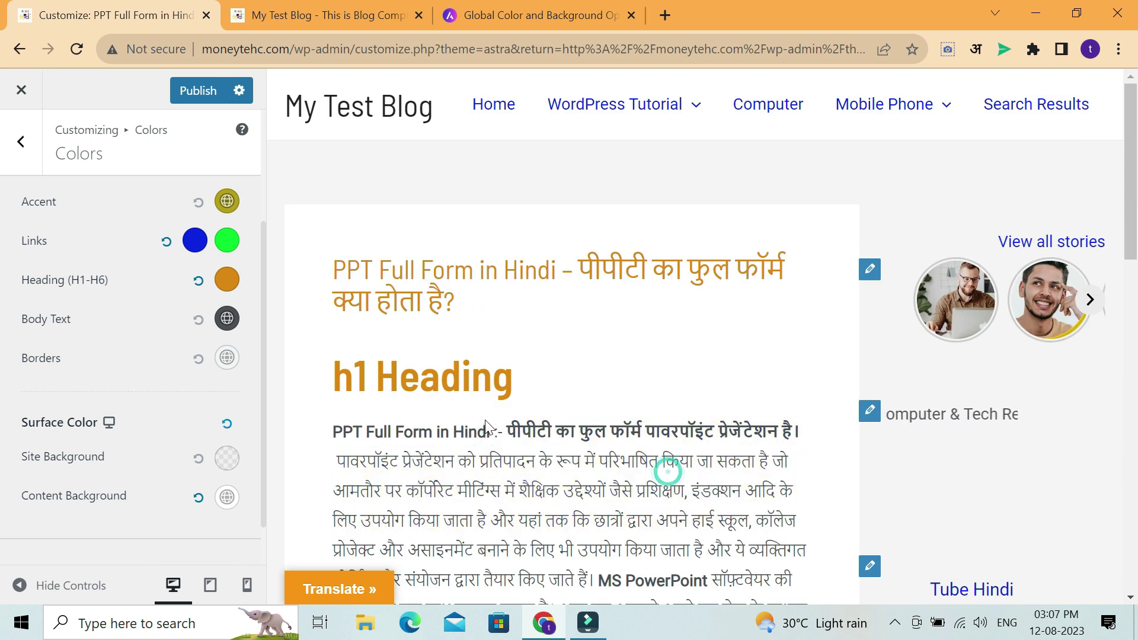
click(225, 320)
scroll(190, 380, down, 3)
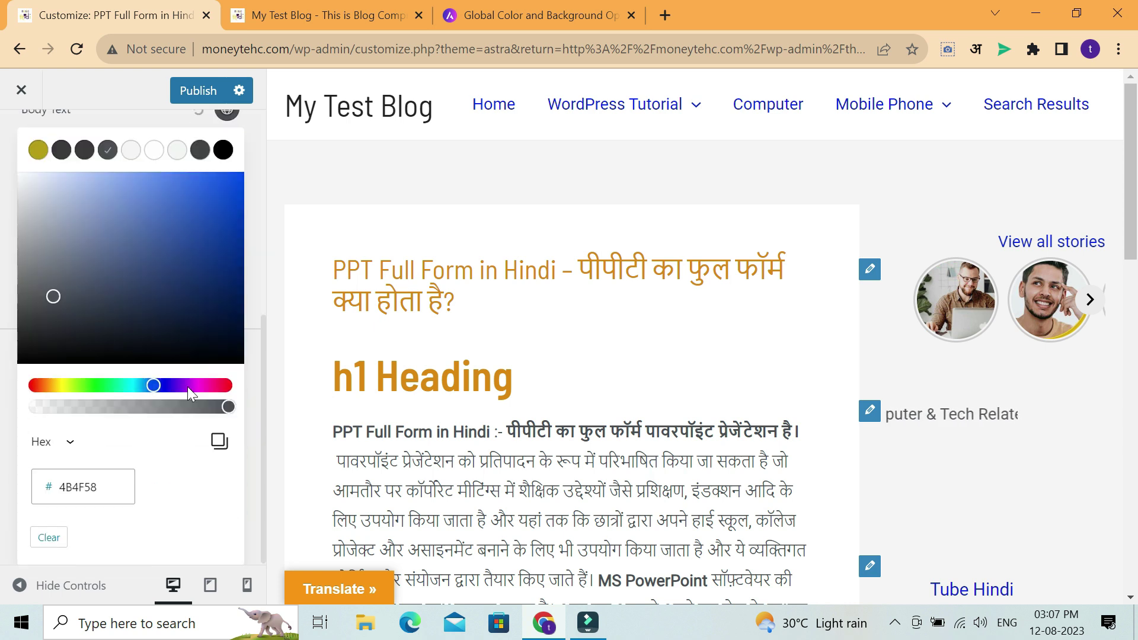
drag(52, 319, 21, 363)
scroll(516, 356, down, 5)
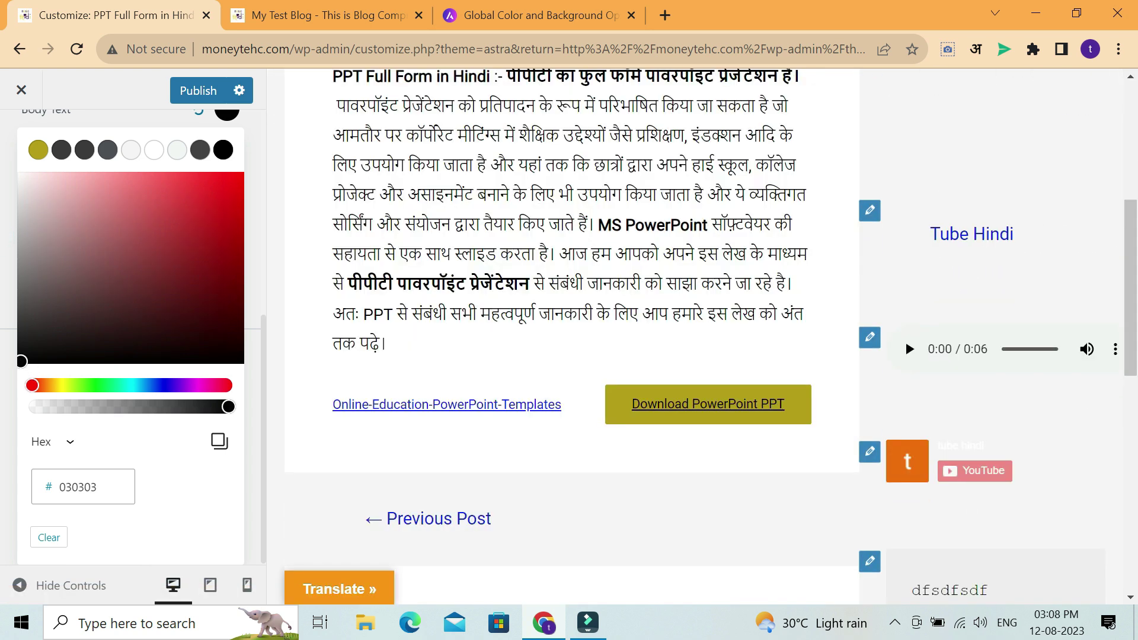
drag(578, 225, 479, 193)
Try dark red 7C0101 as the body text color on the post, and reset the body text to its default color
drag(30, 361, 239, 300)
drag(1136, 273, 1136, 250)
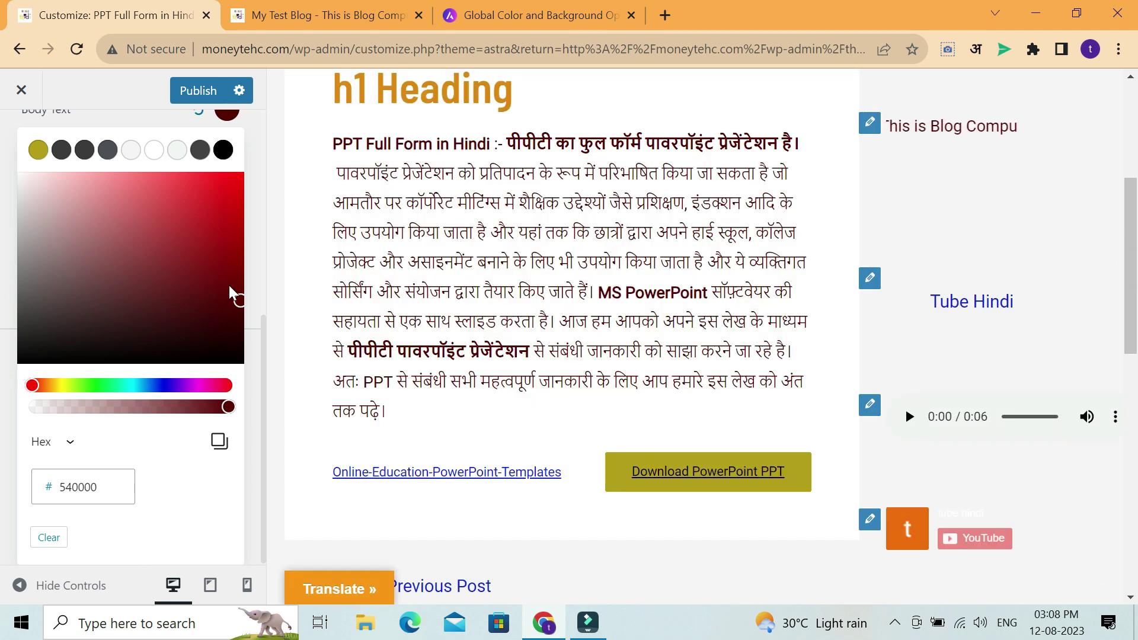
click(238, 272)
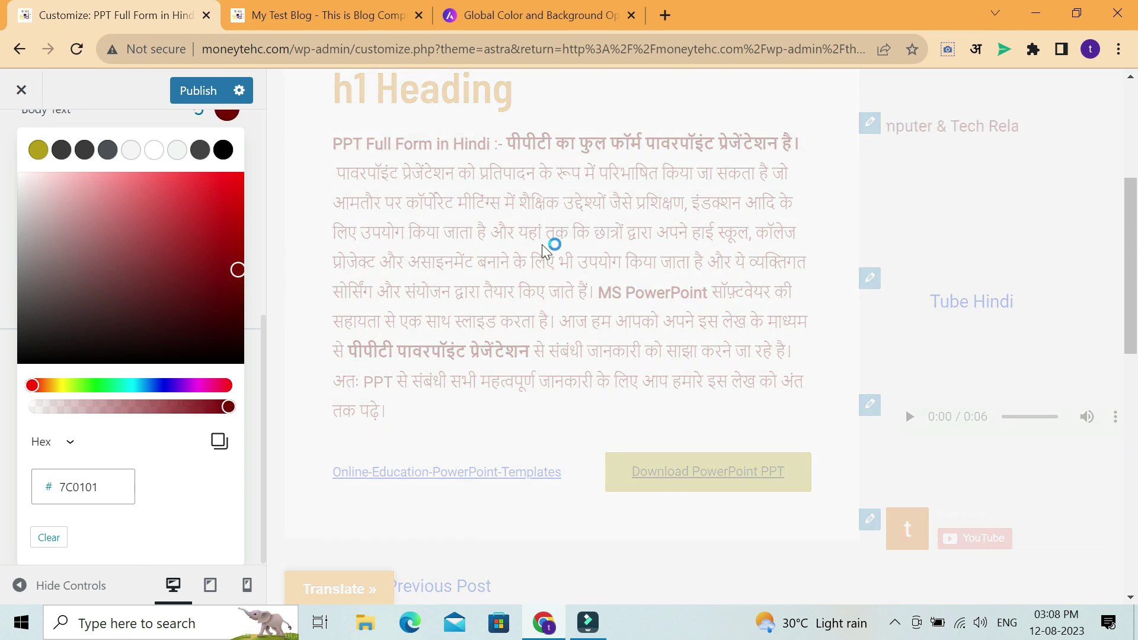
scroll(1123, 255, up, 1)
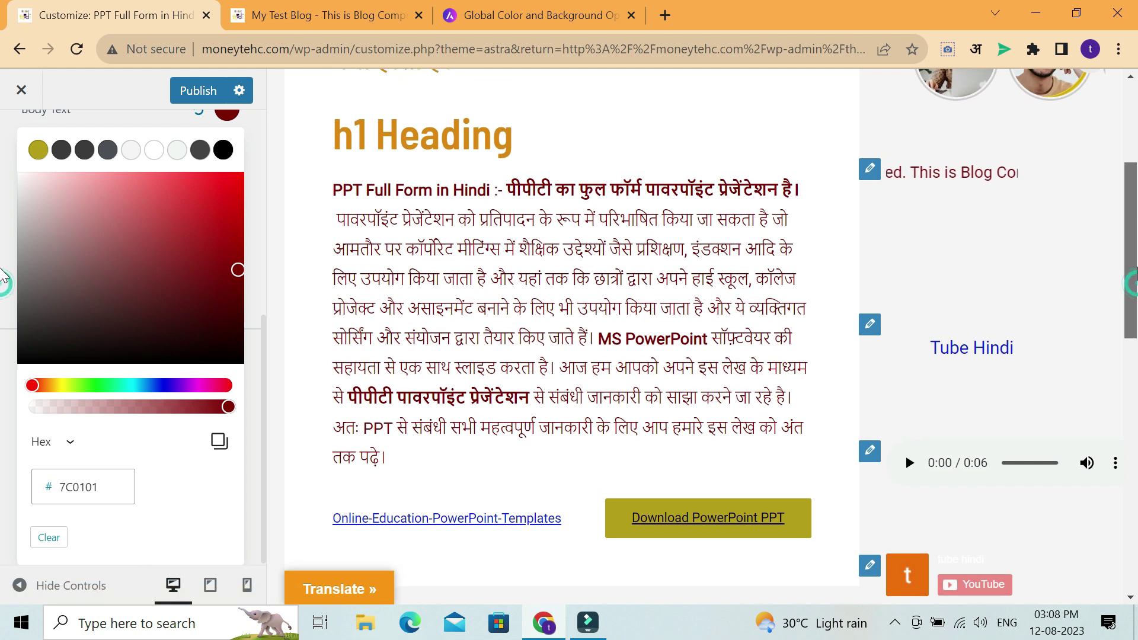
click(153, 124)
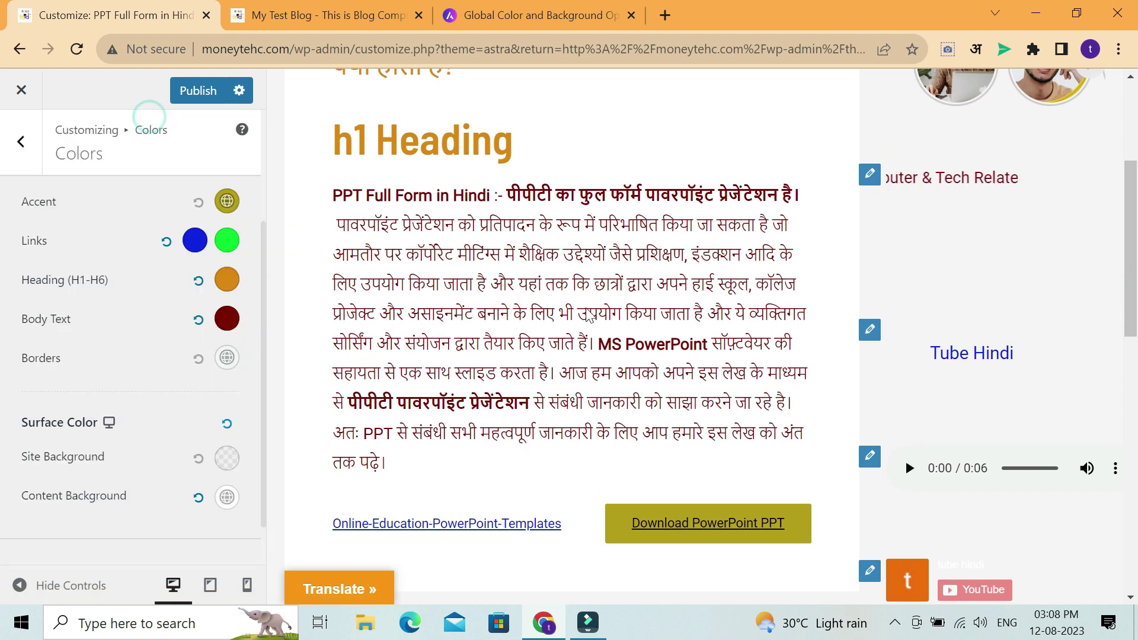
drag(641, 283, 469, 239)
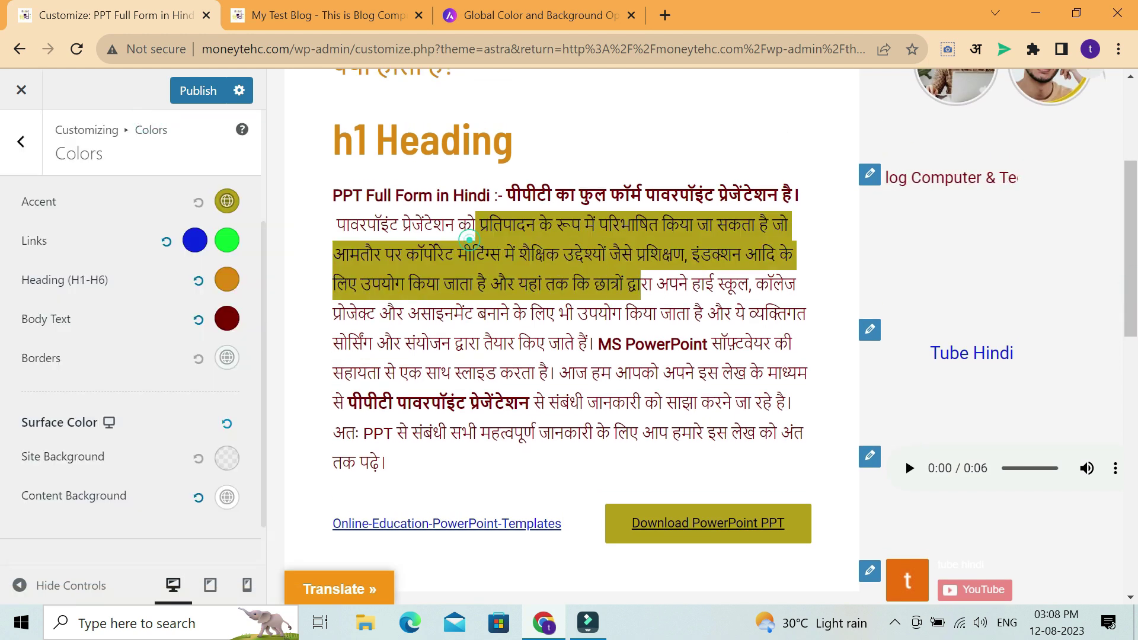
click(447, 212)
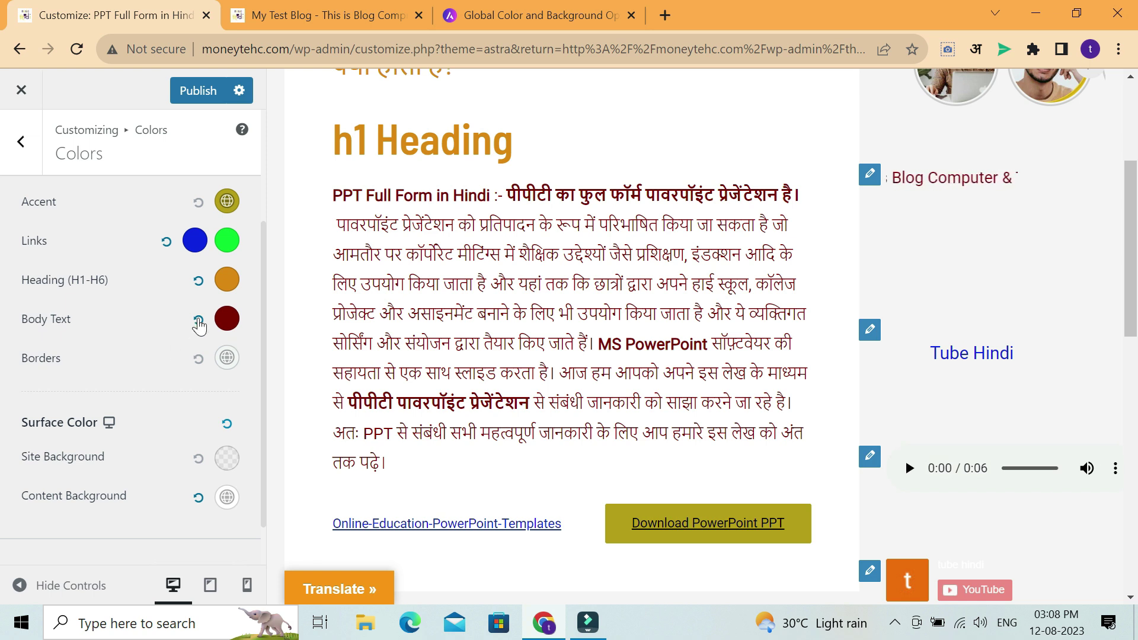
click(198, 320)
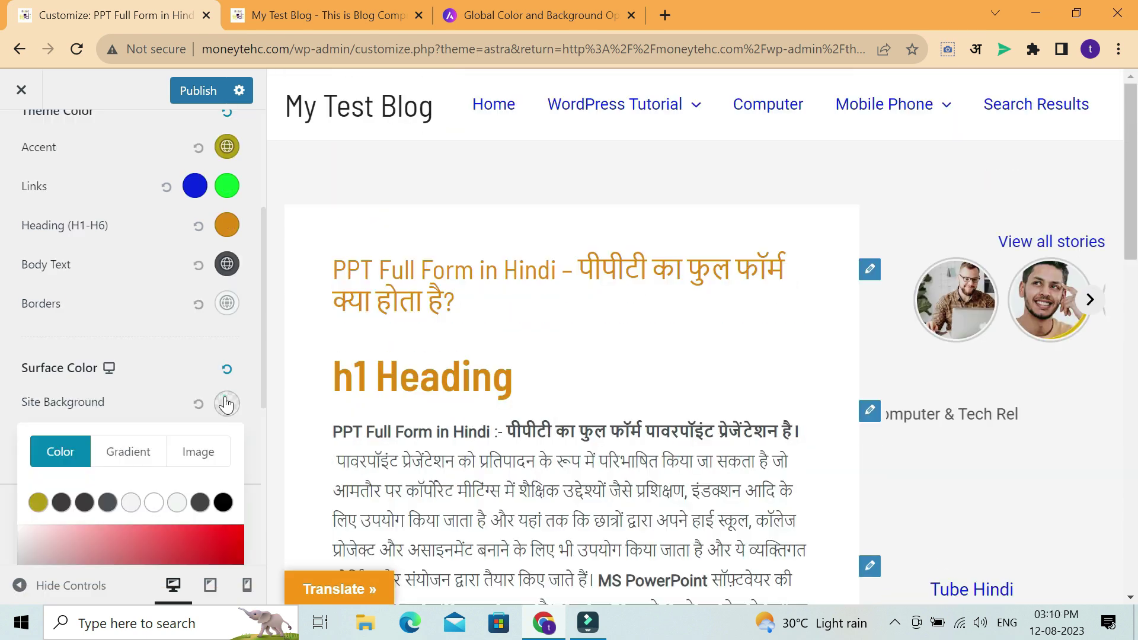
View the post preview at full width with the customizer controls hidden, and bring the controls back
click(226, 402)
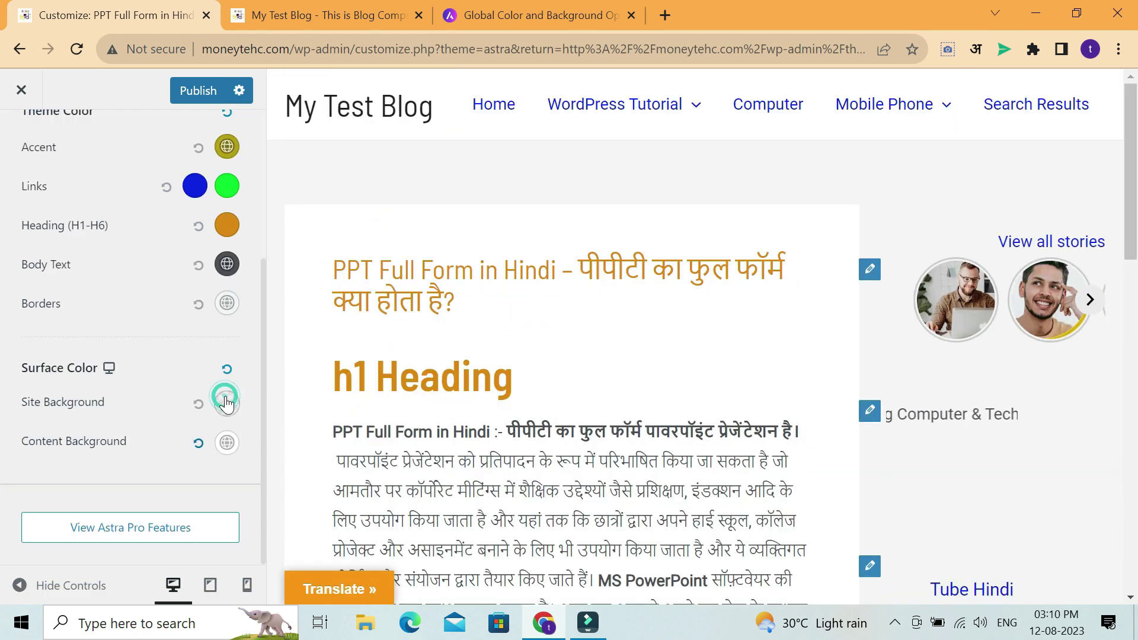
click(20, 585)
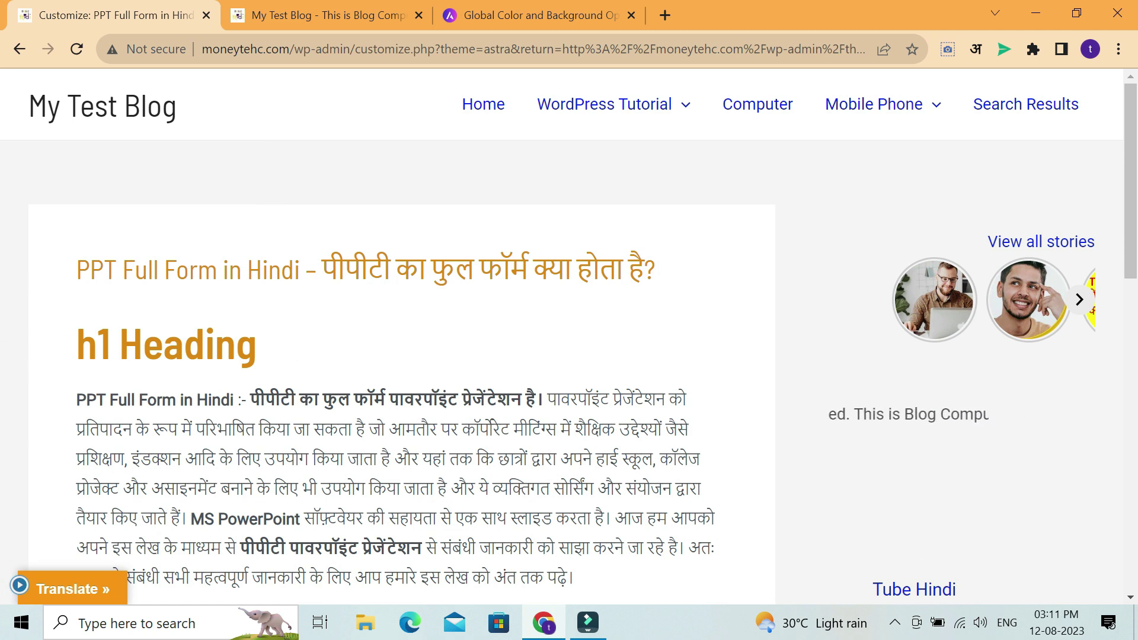
drag(296, 396, 586, 430)
click(20, 585)
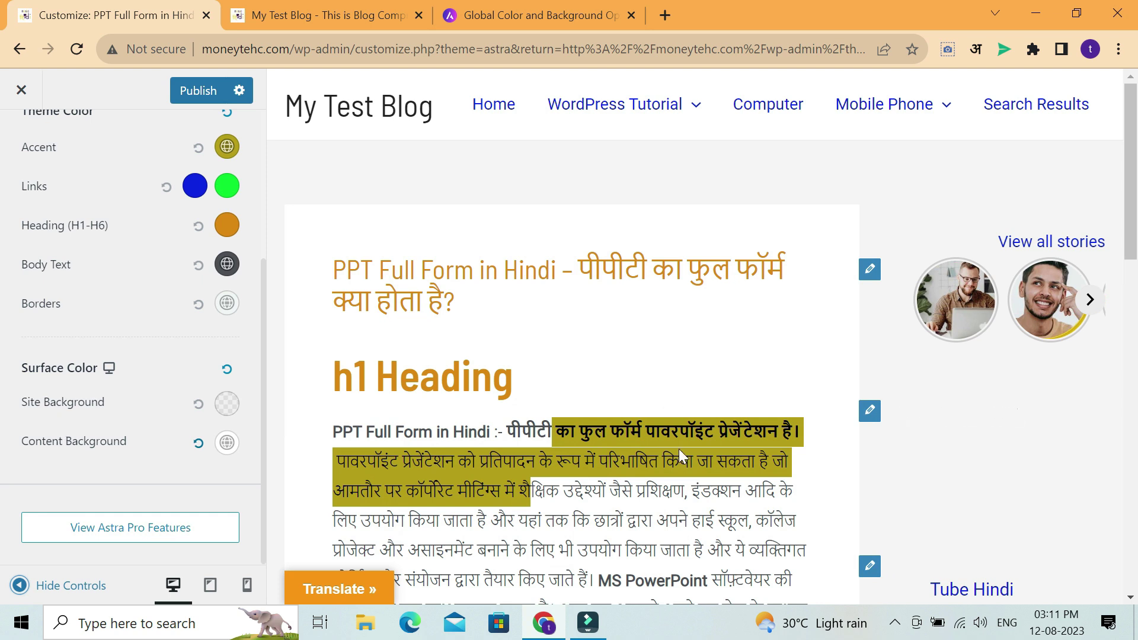
Examine the Color, Gradient and Image options available for the site background
click(227, 404)
scroll(48, 448, down, 5)
scroll(39, 441, up, 5)
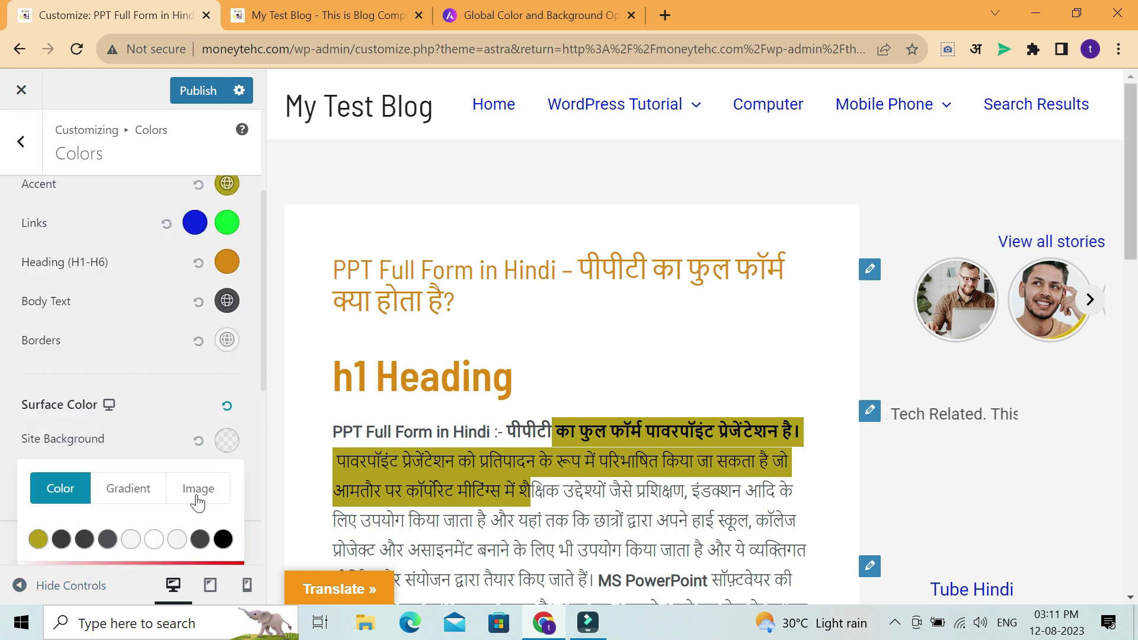
drag(264, 372, 247, 474)
click(247, 474)
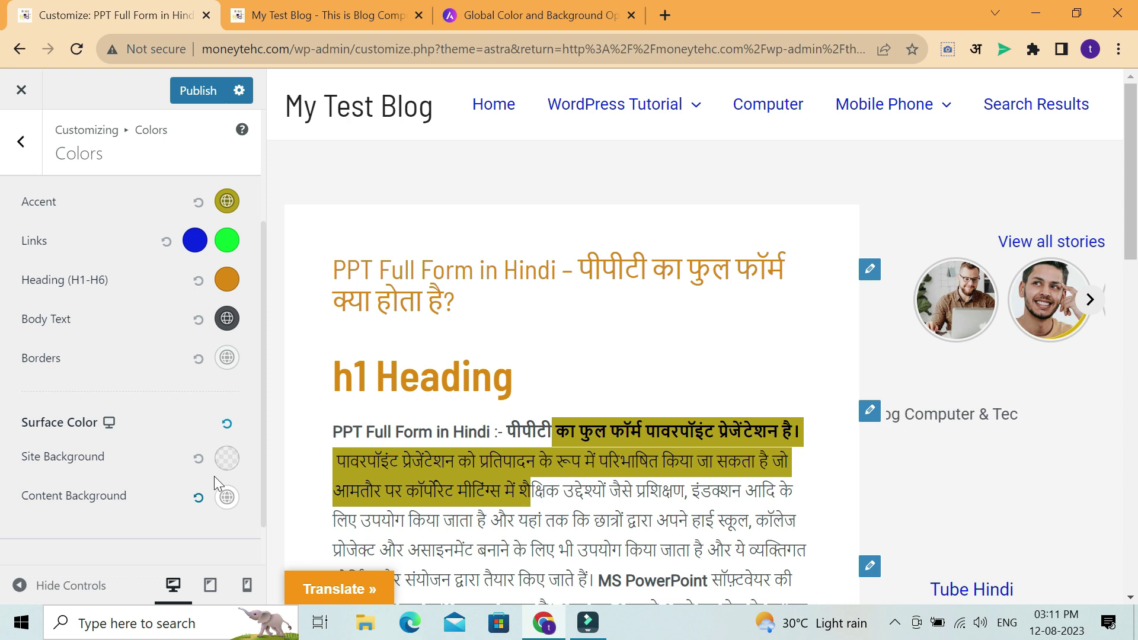
Set the site background under Surface Color to dark slate gray 363A41
click(227, 458)
scroll(150, 498, down, 5)
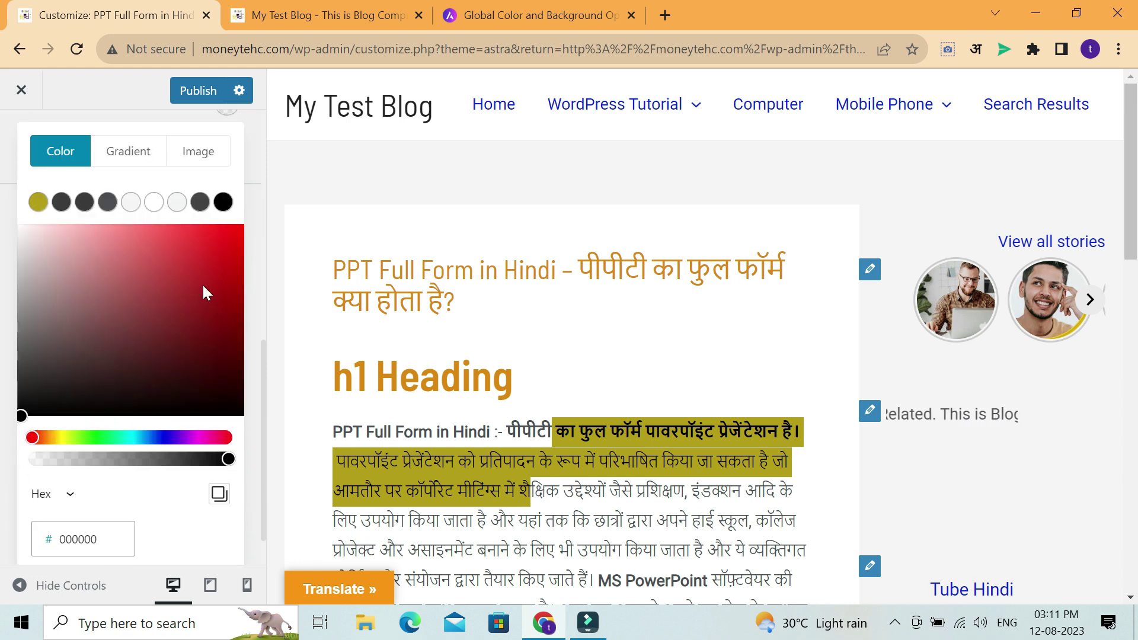
click(107, 203)
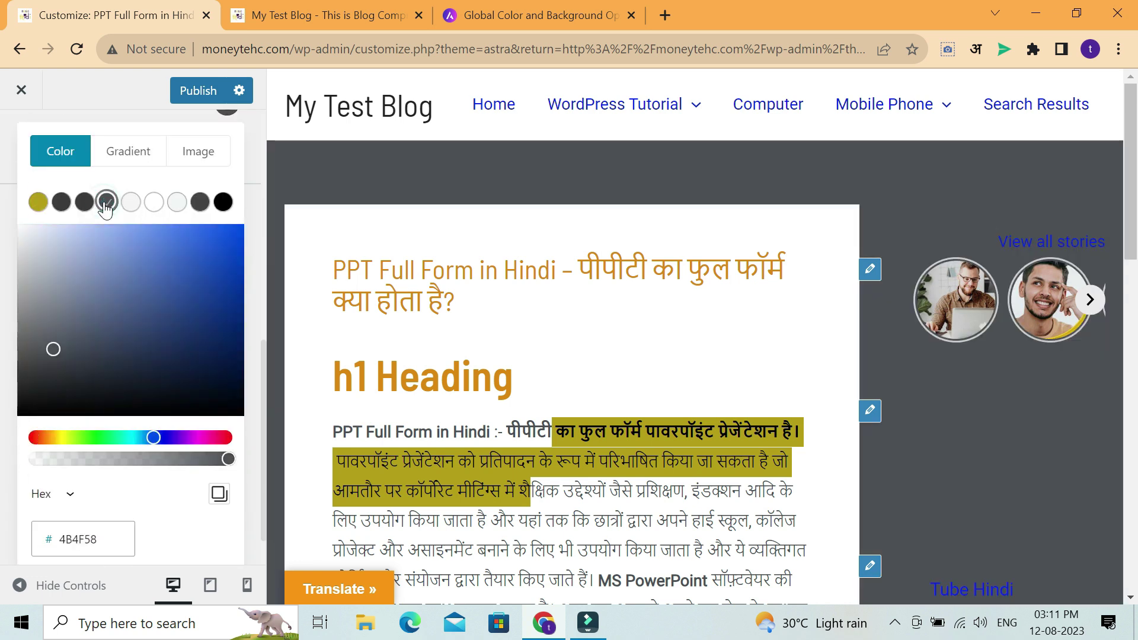
drag(54, 362, 58, 368)
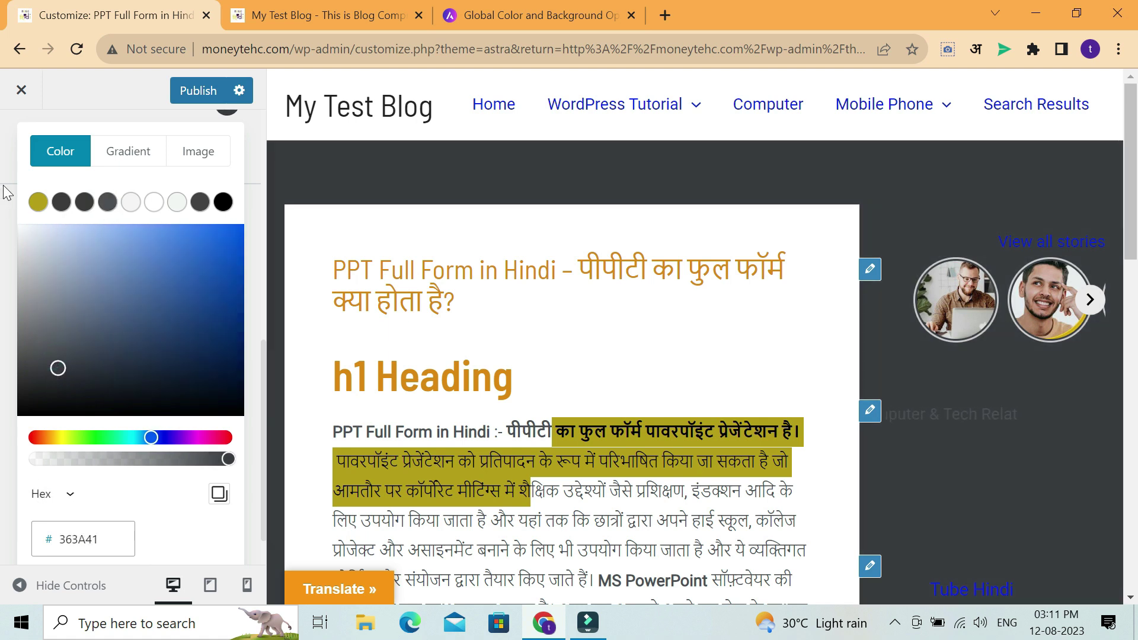
click(6, 166)
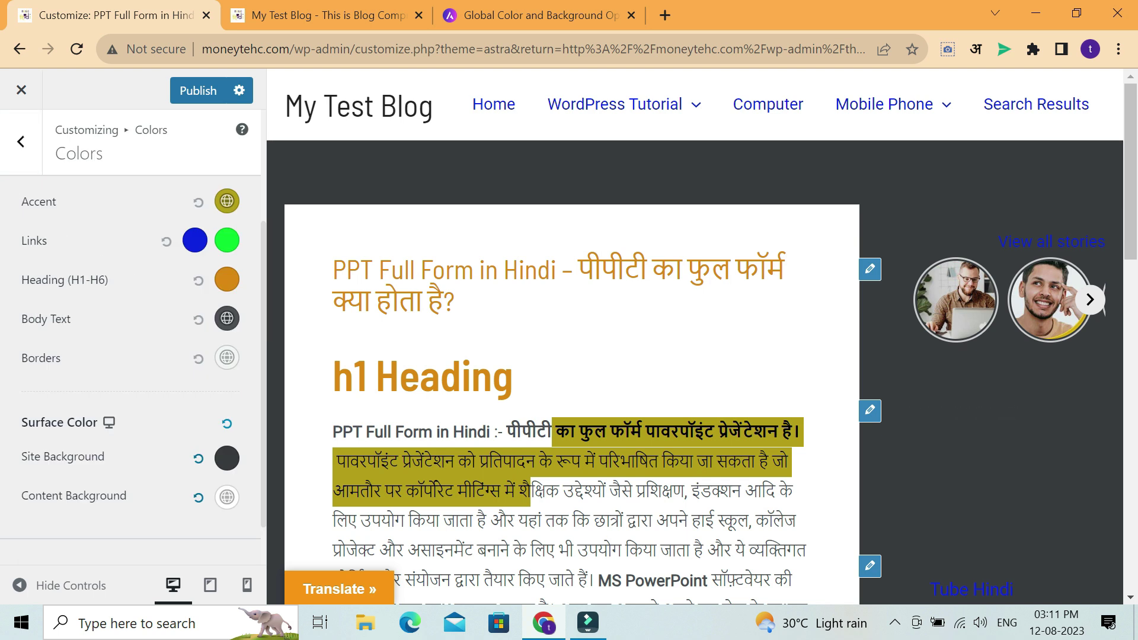
Try red, green and pale mint as the content background, and restore the palette's white
click(225, 498)
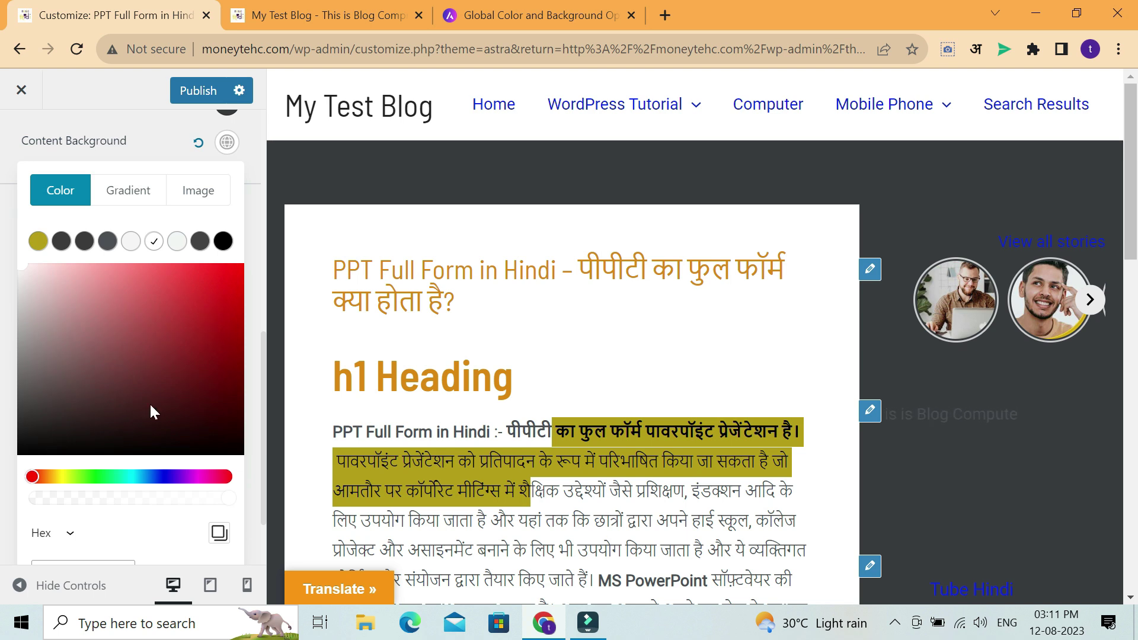
click(223, 352)
click(225, 273)
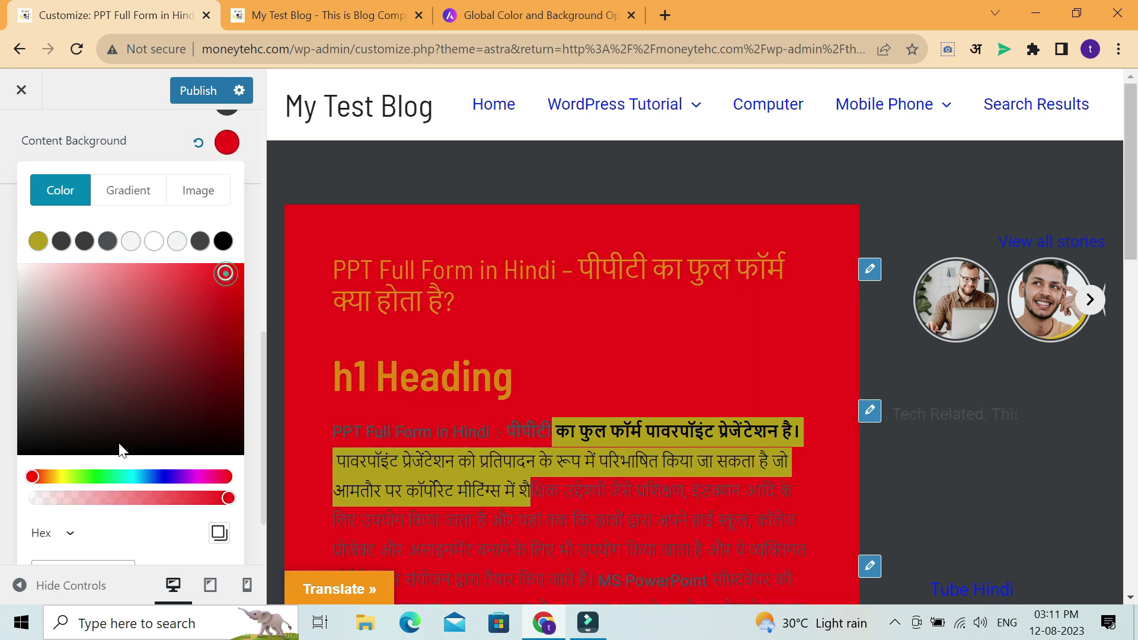
click(115, 472)
click(225, 319)
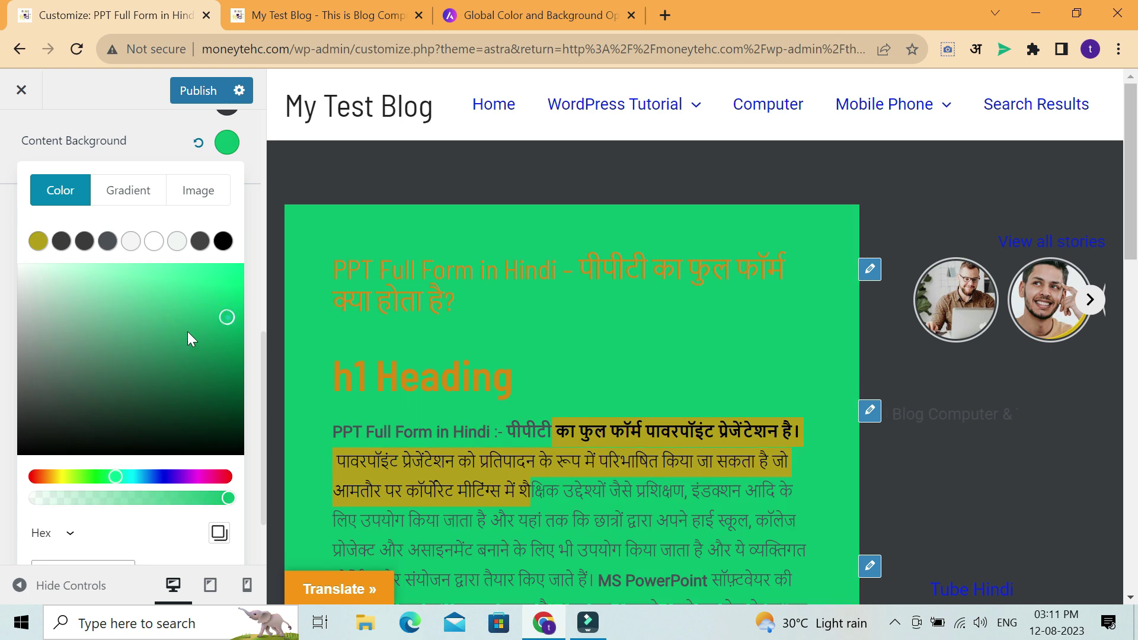
click(82, 275)
click(61, 265)
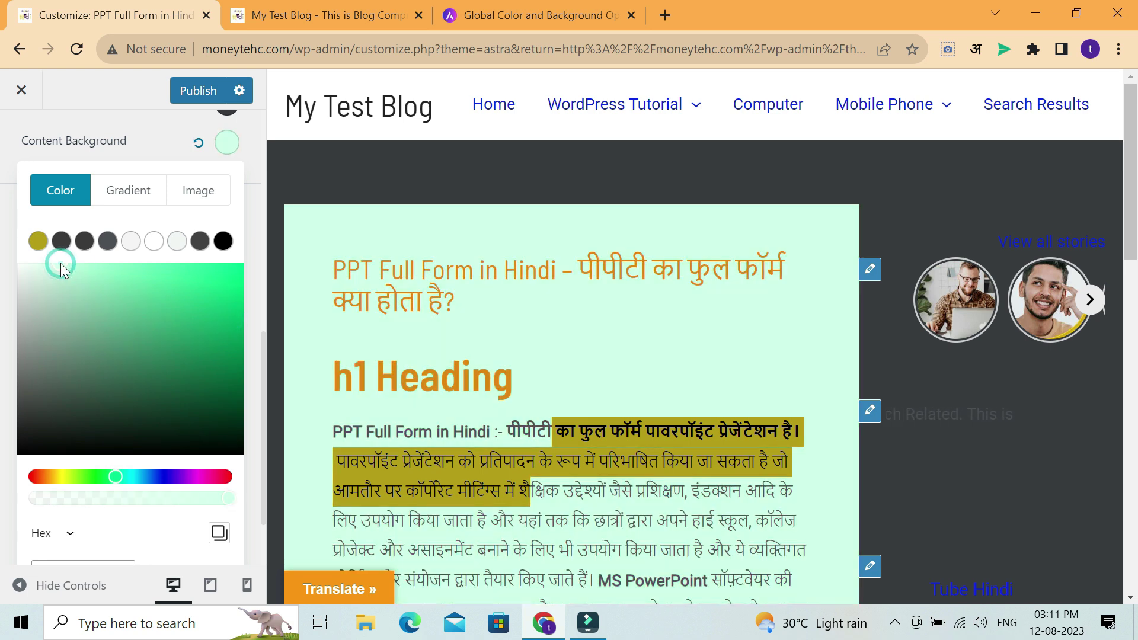
click(154, 241)
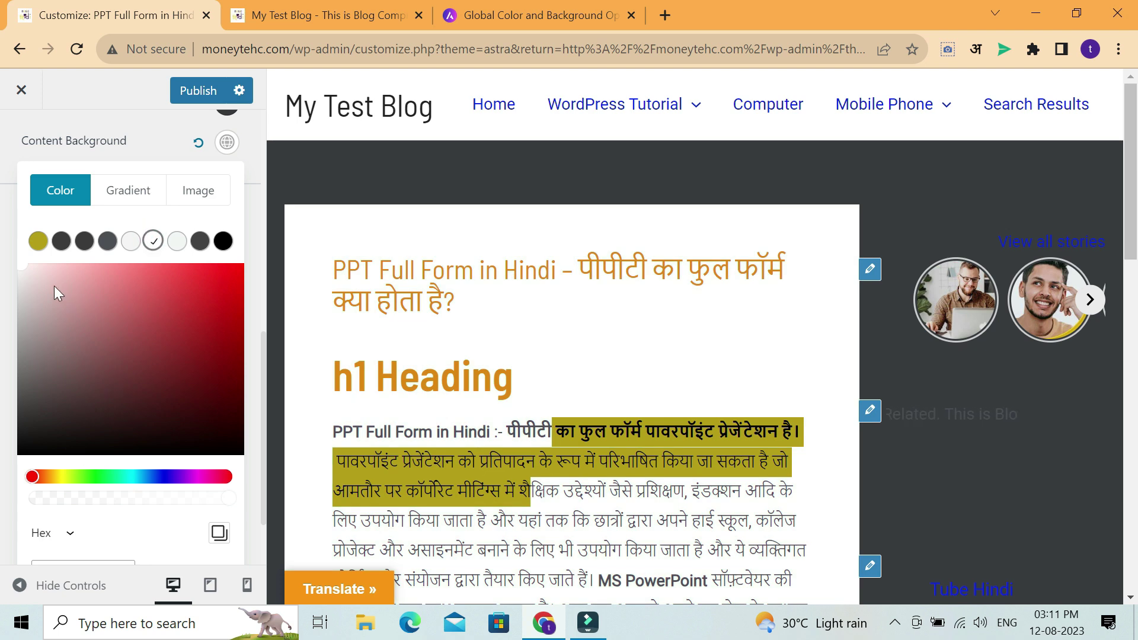
Set the site background under Surface Color to light gray DBDBDB
scroll(80, 295, up, 6)
scroll(85, 368, down, 6)
scroll(100, 397, up, 6)
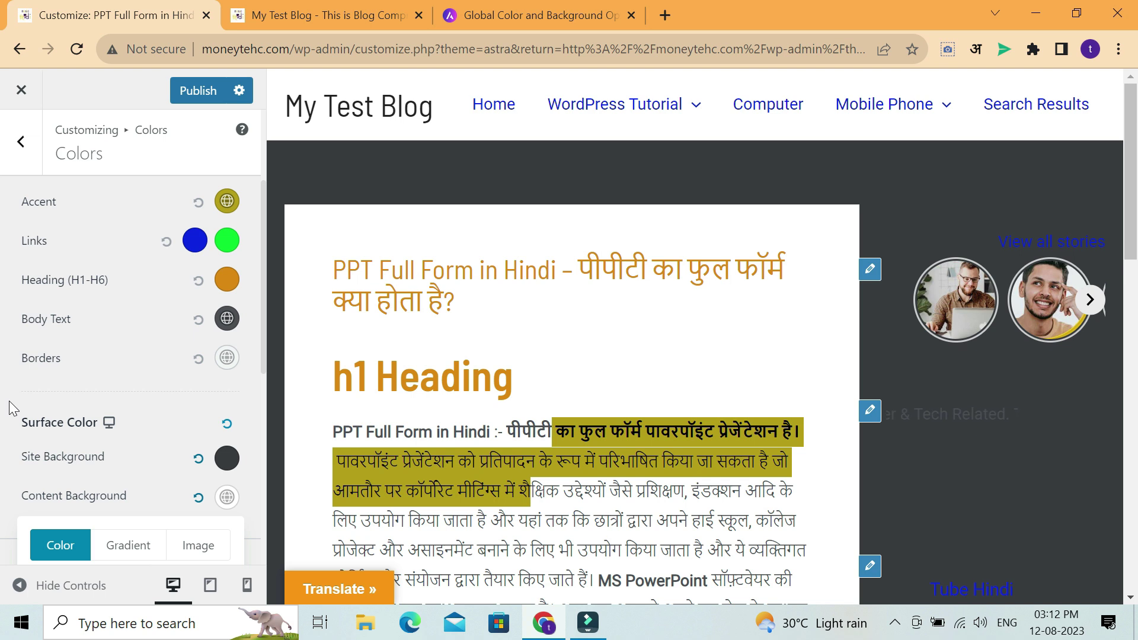
click(227, 459)
scroll(158, 447, down, 5)
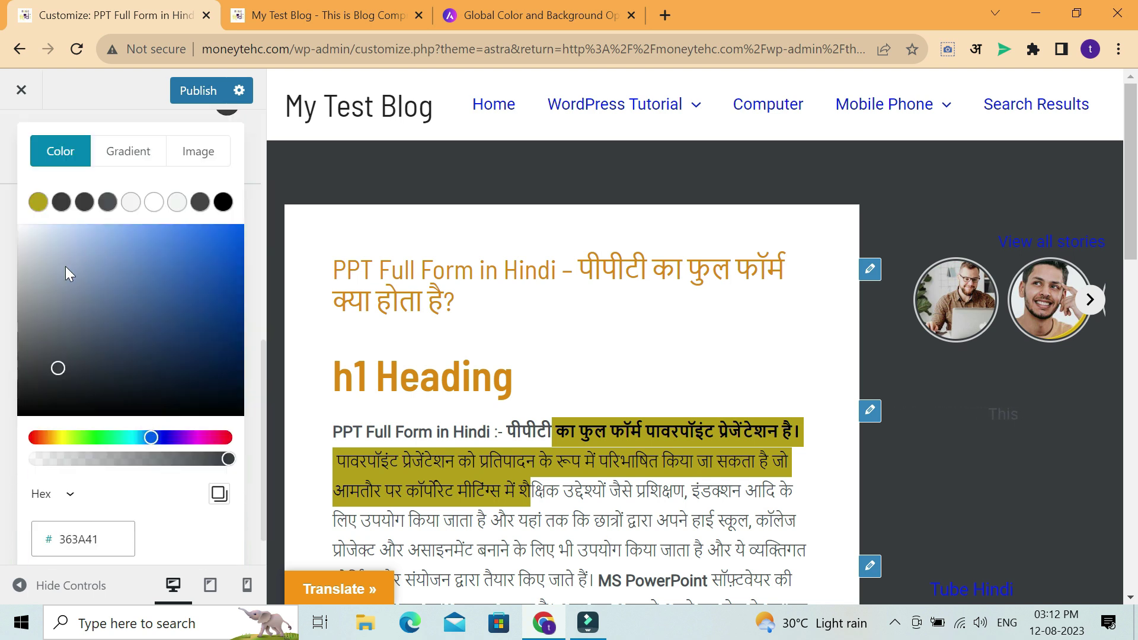
drag(33, 291, 19, 251)
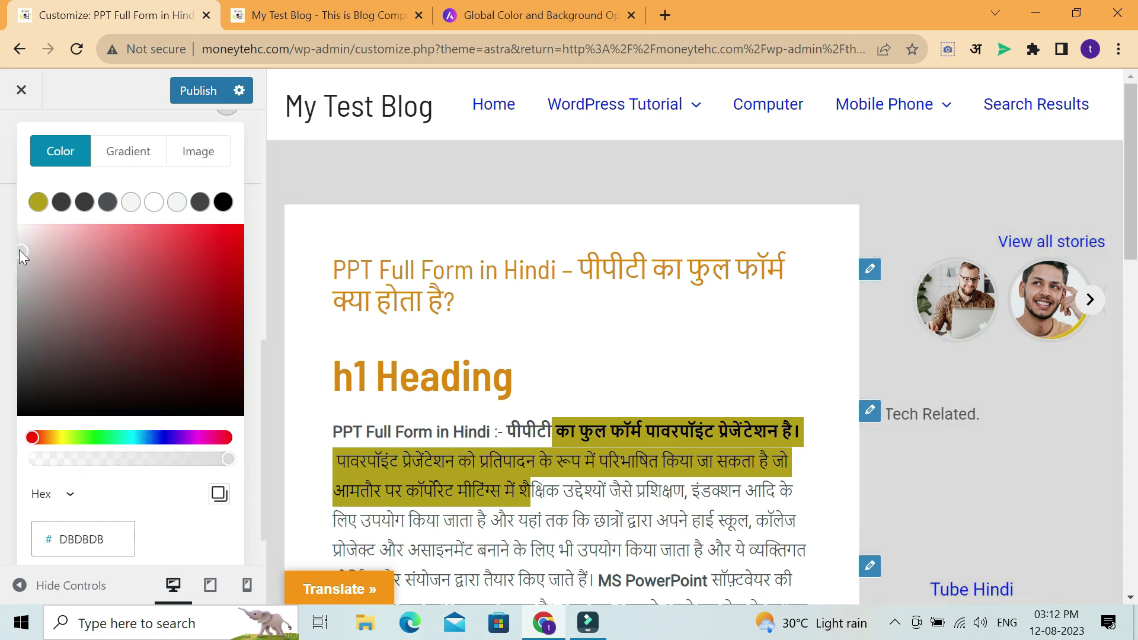
Review the global palette, theme color and surface color settings in the Colors section
scroll(52, 312, up, 7)
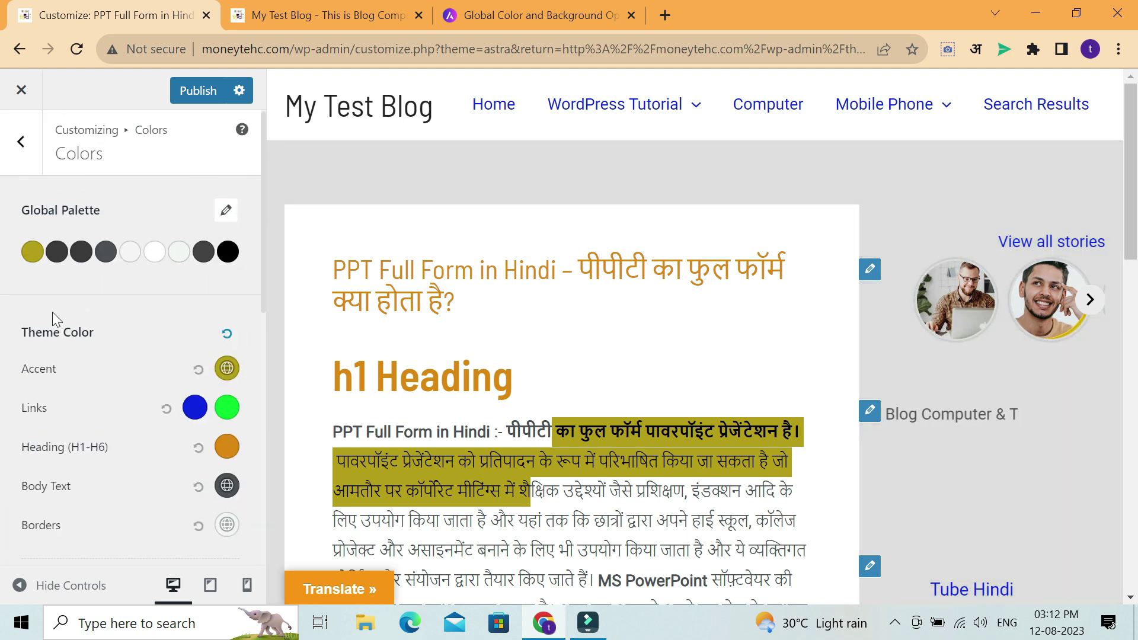
scroll(79, 349, down, 5)
scroll(85, 351, up, 5)
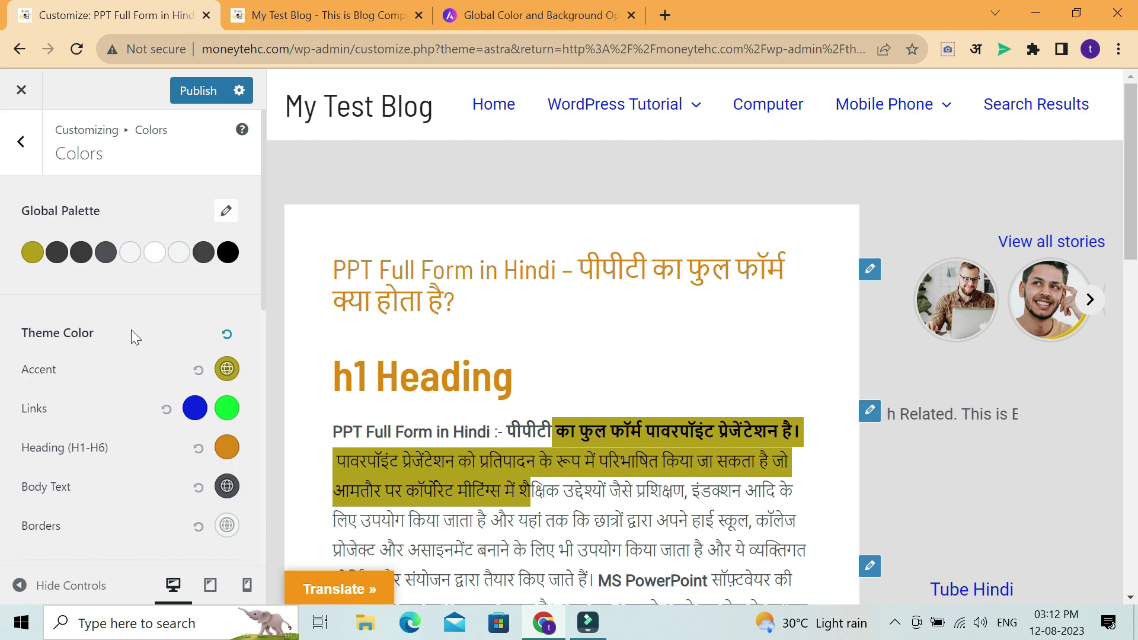
scroll(140, 358, down, 3)
scroll(136, 368, up, 3)
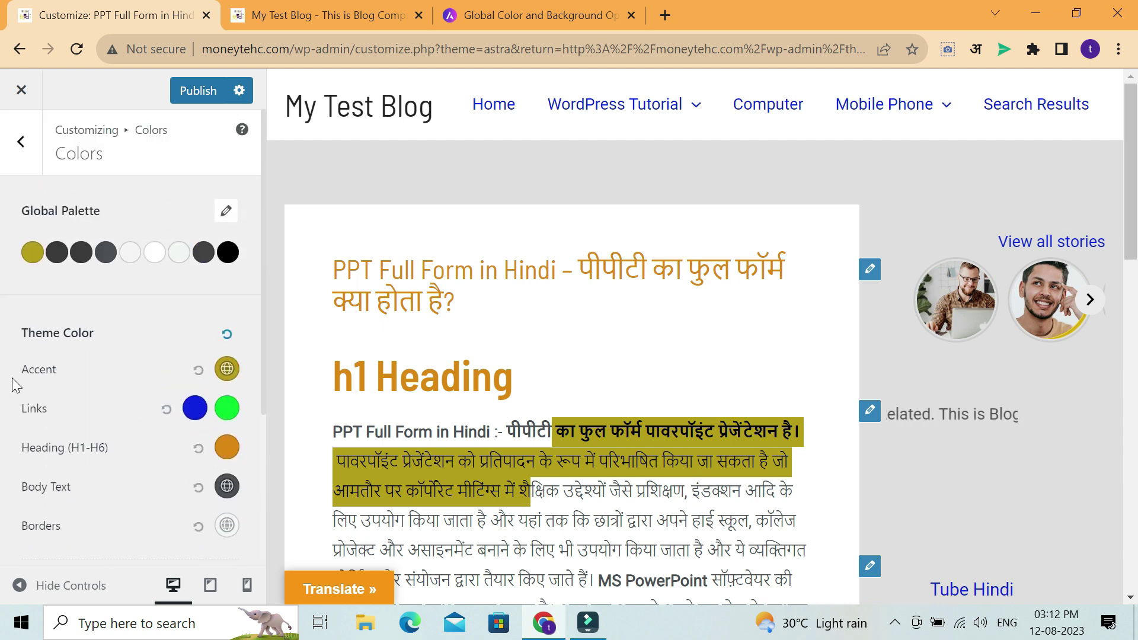
scroll(60, 423, down, 3)
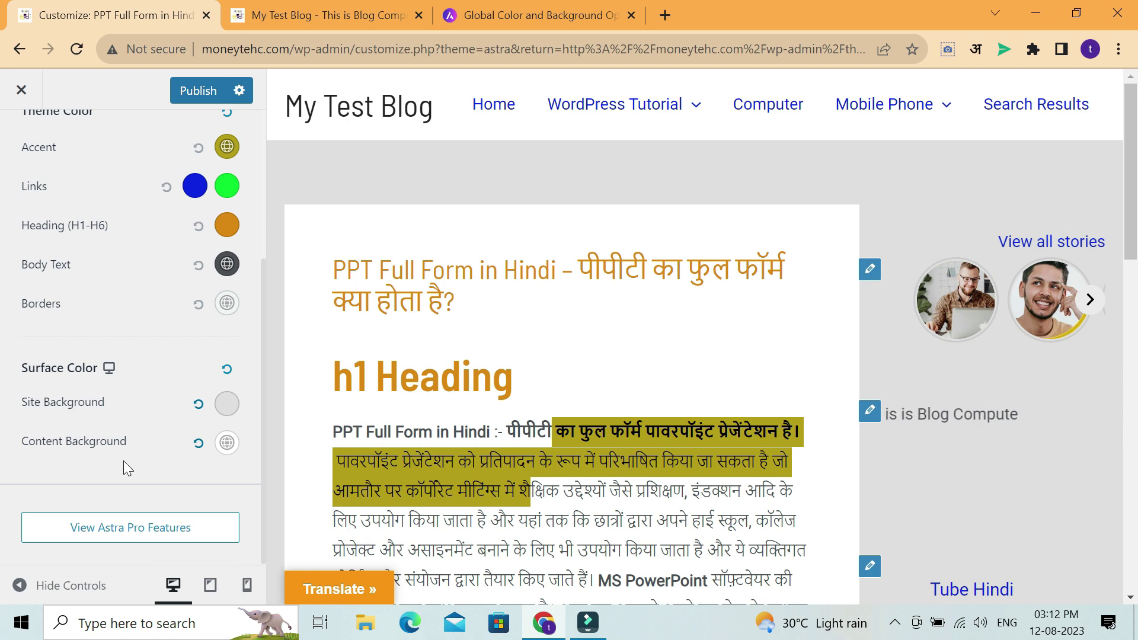
scroll(123, 461, up, 4)
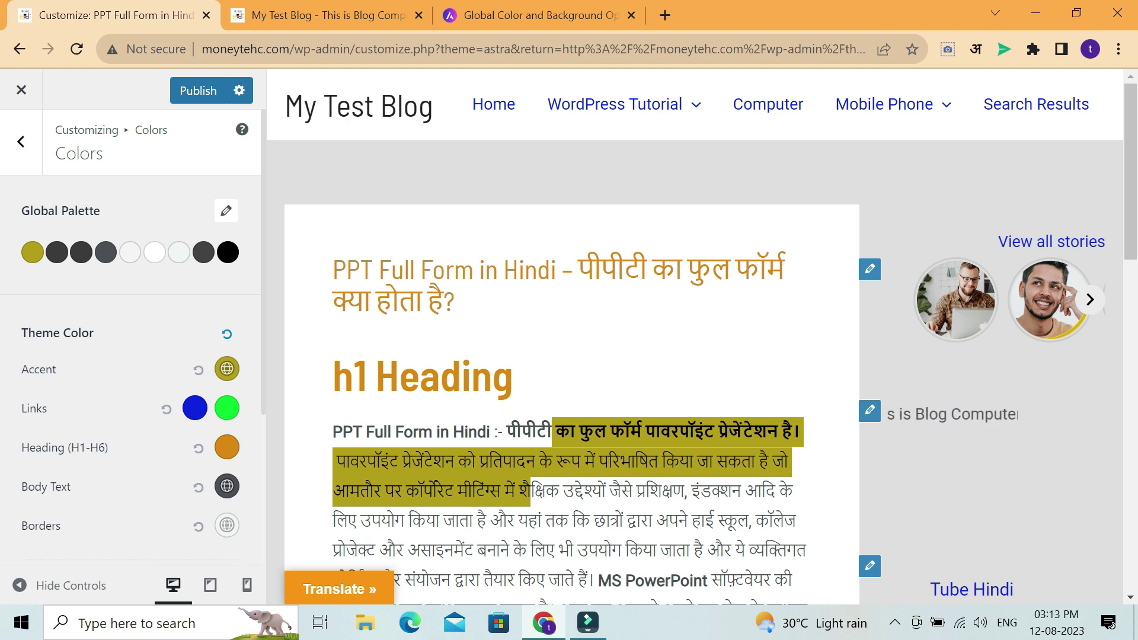
Open the global Container settings and view the post preview at full width with the customizer controls hidden
click(20, 141)
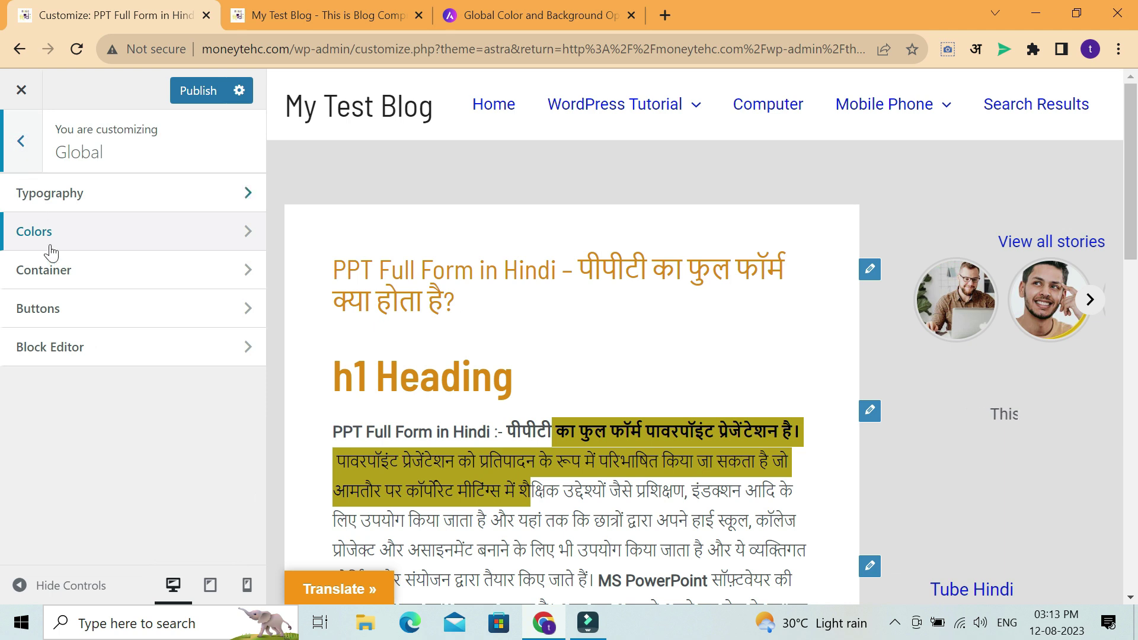
click(69, 270)
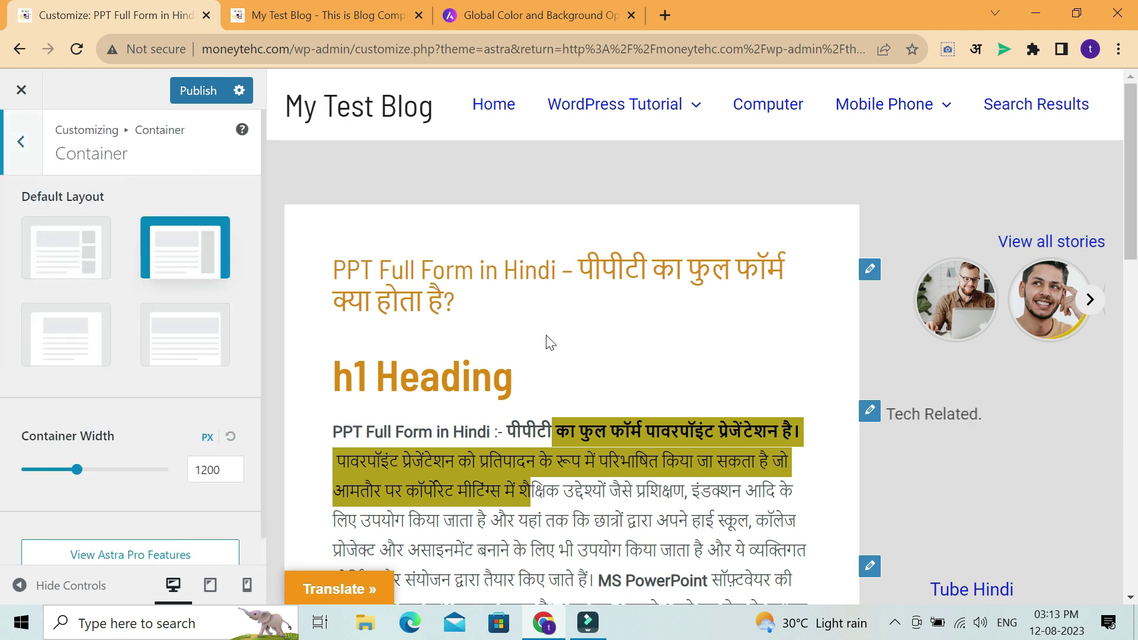
scroll(551, 343, down, 15)
click(46, 585)
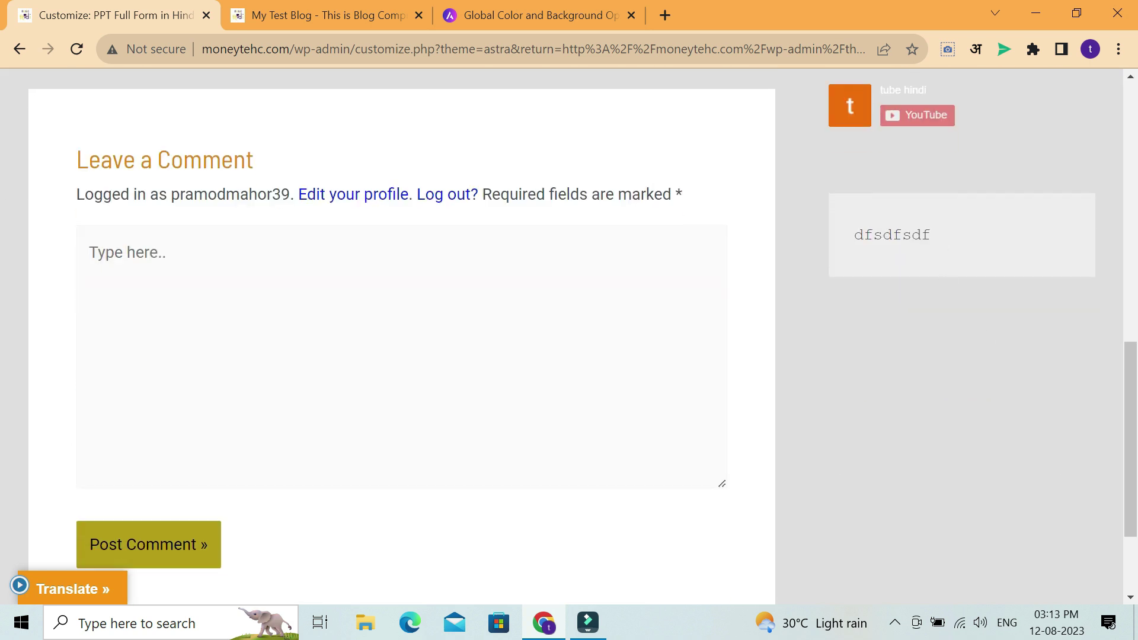
scroll(525, 387, up, 15)
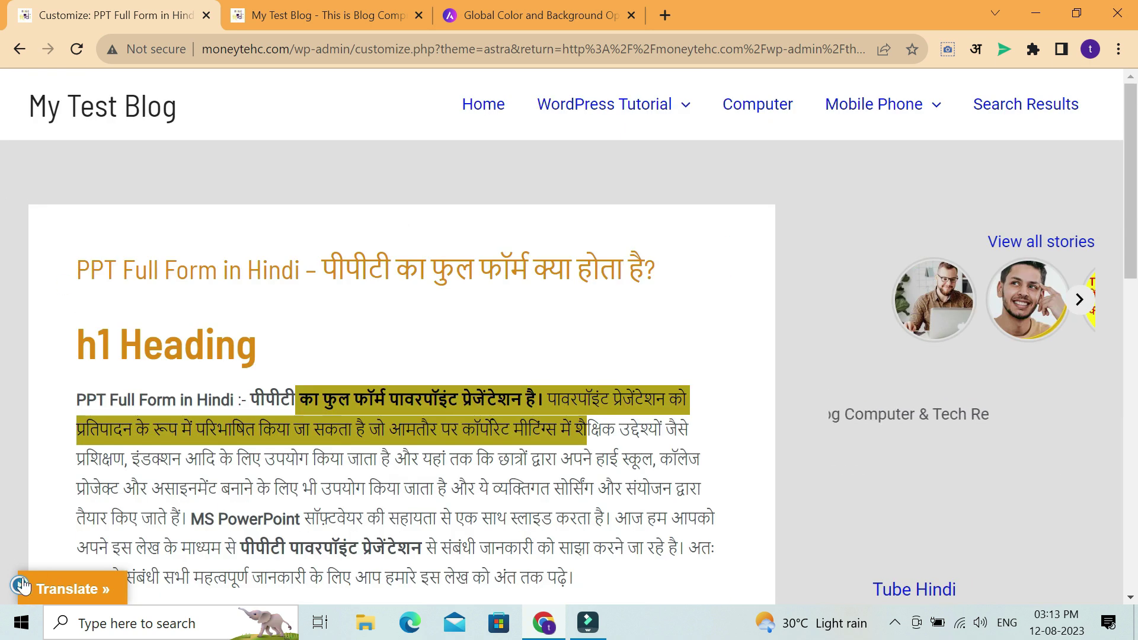
click(21, 586)
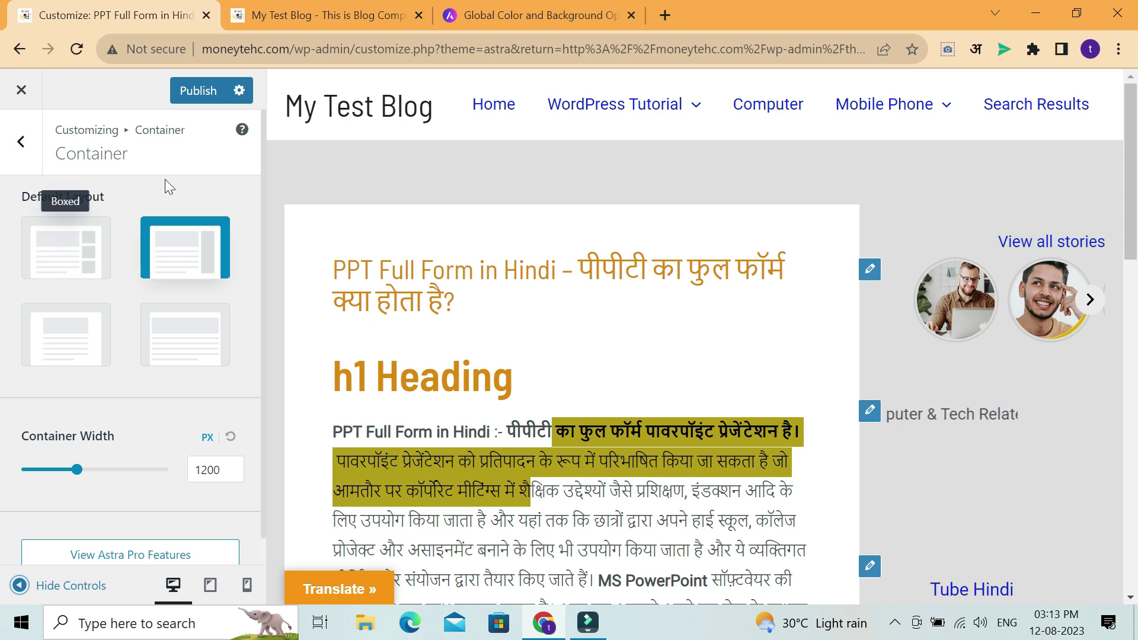
Try the Boxed default container layout and check the post and sidebar in the full-width preview
click(47, 249)
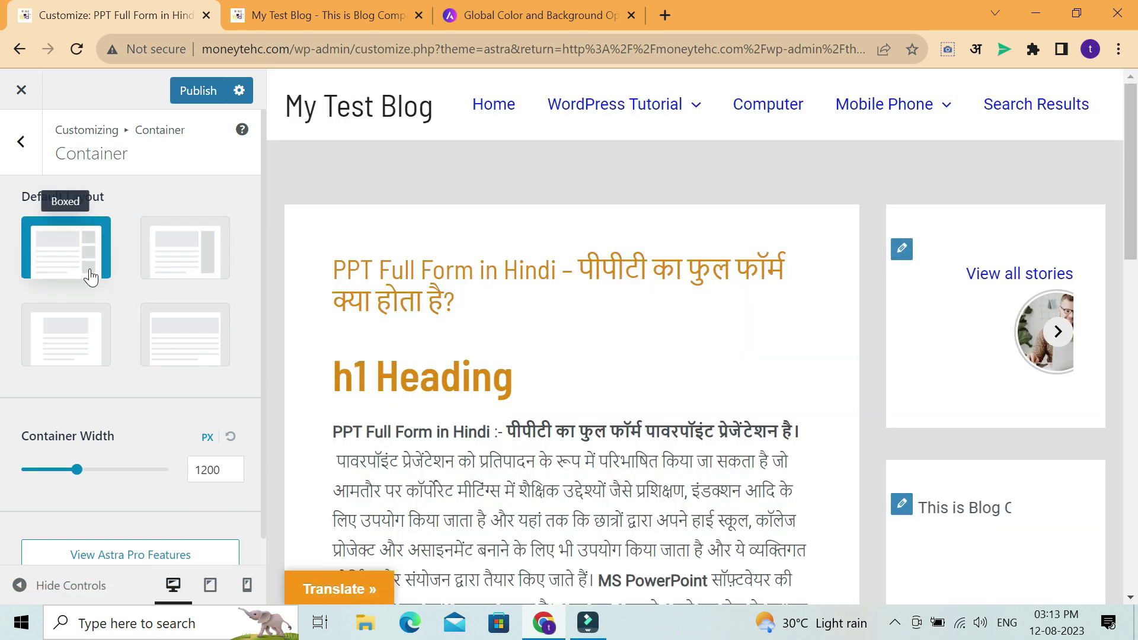
scroll(1027, 418, down, 15)
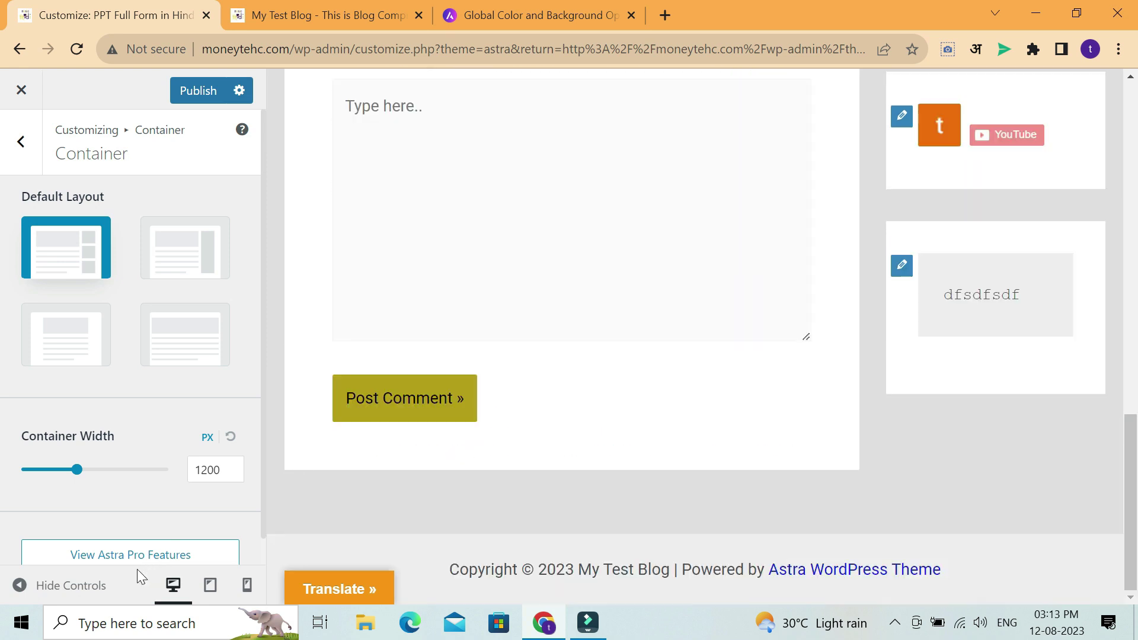
click(59, 585)
scroll(468, 344, up, 15)
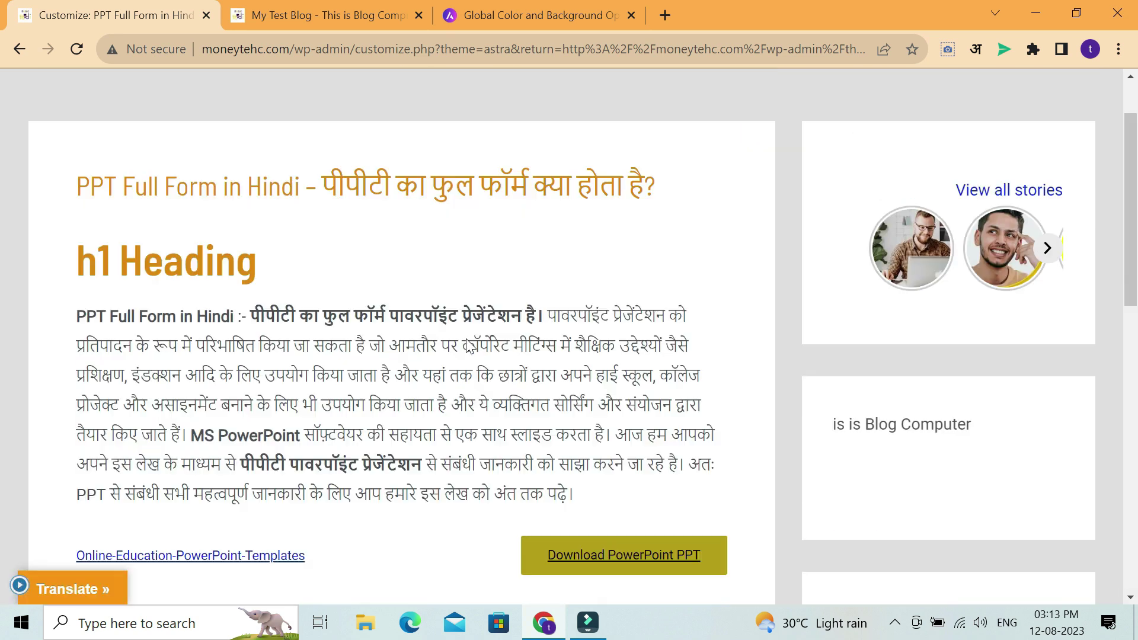
scroll(469, 344, down, 7)
Try the default layout with boxed content and an unboxed sidebar, checking it in the full-width preview
scroll(810, 332, down, 8)
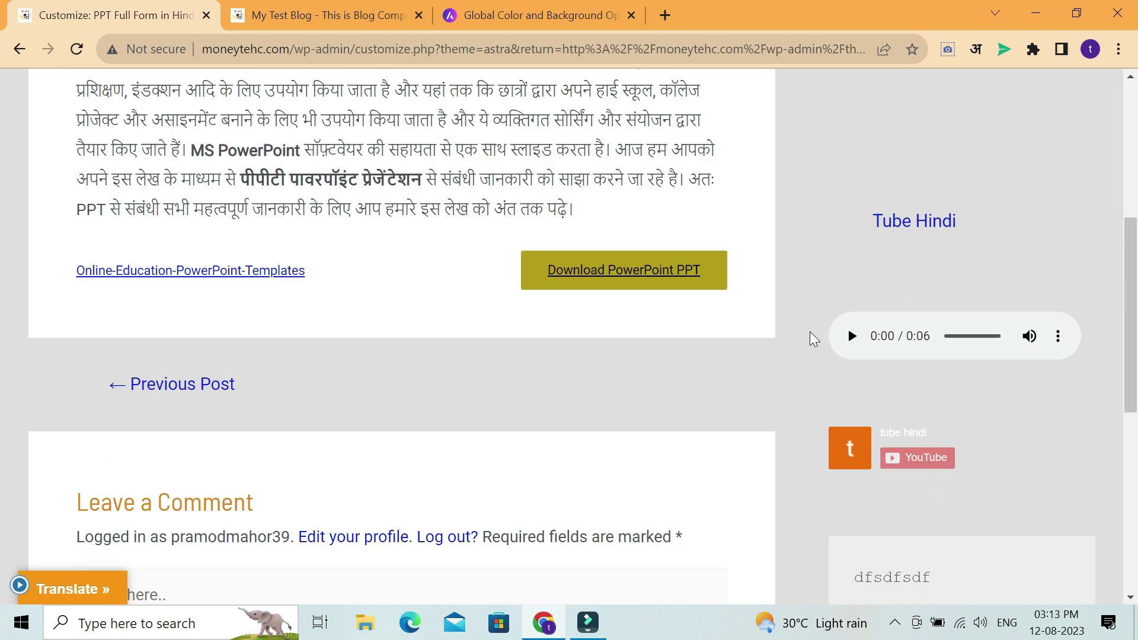
scroll(562, 376, up, 8)
scroll(608, 379, down, 8)
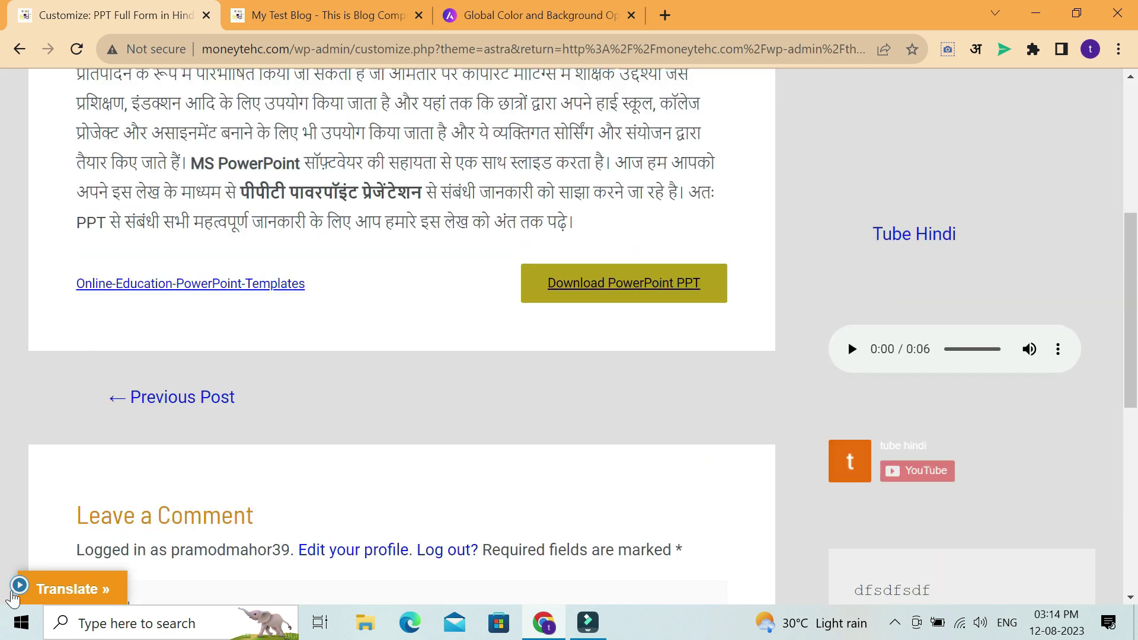
click(19, 586)
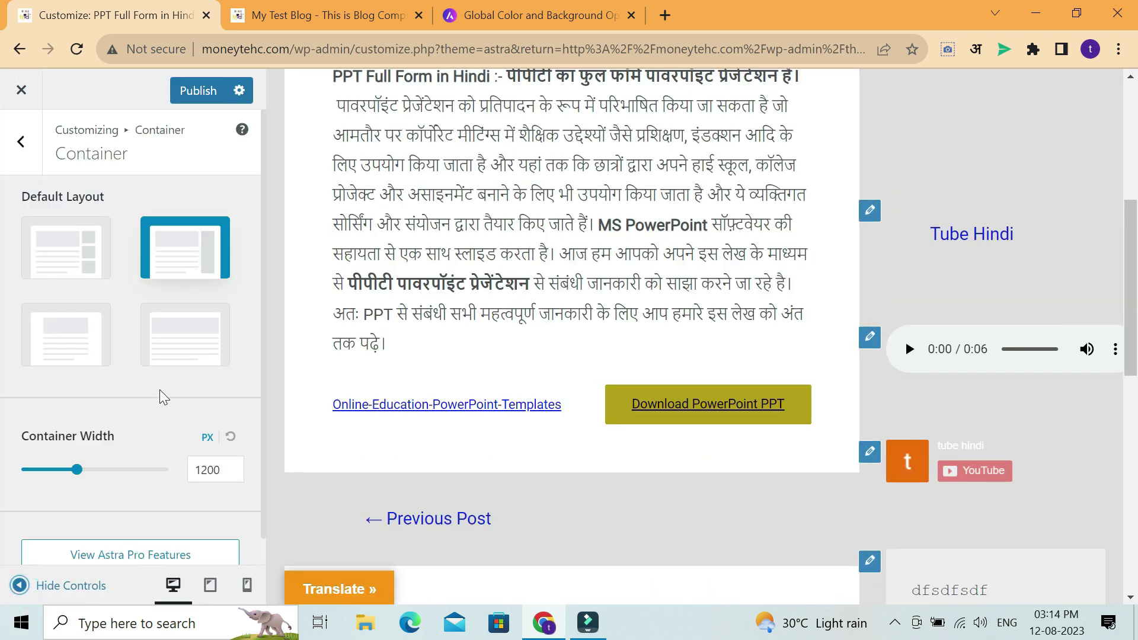
Try the Full Width / Stretched container layout, and set the default layout to Boxed
click(190, 351)
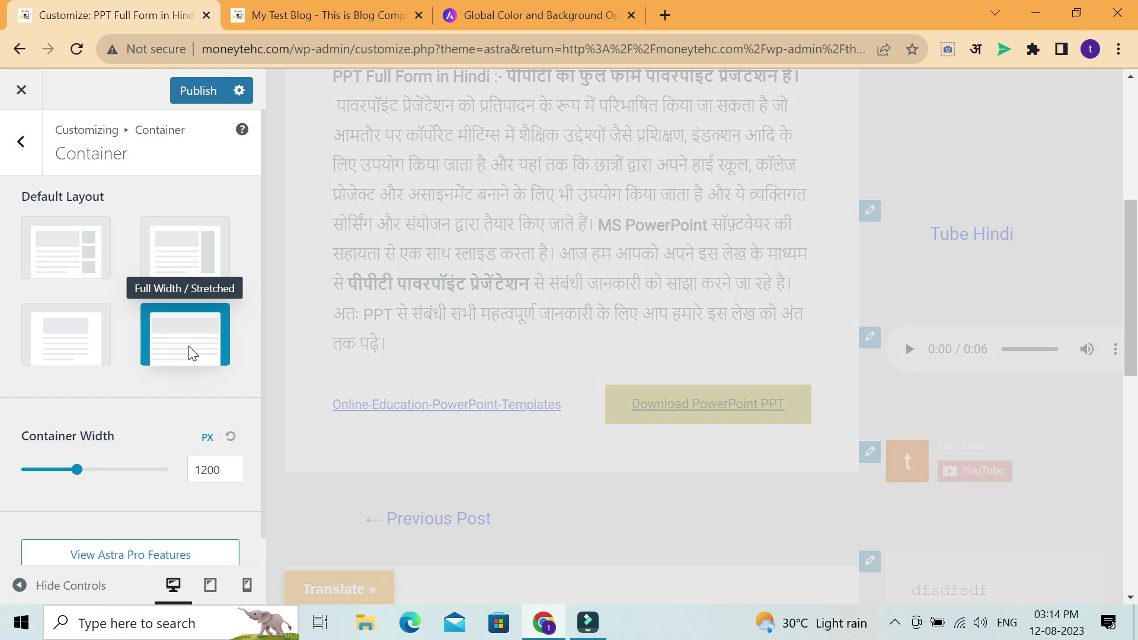
scroll(770, 414, up, 6)
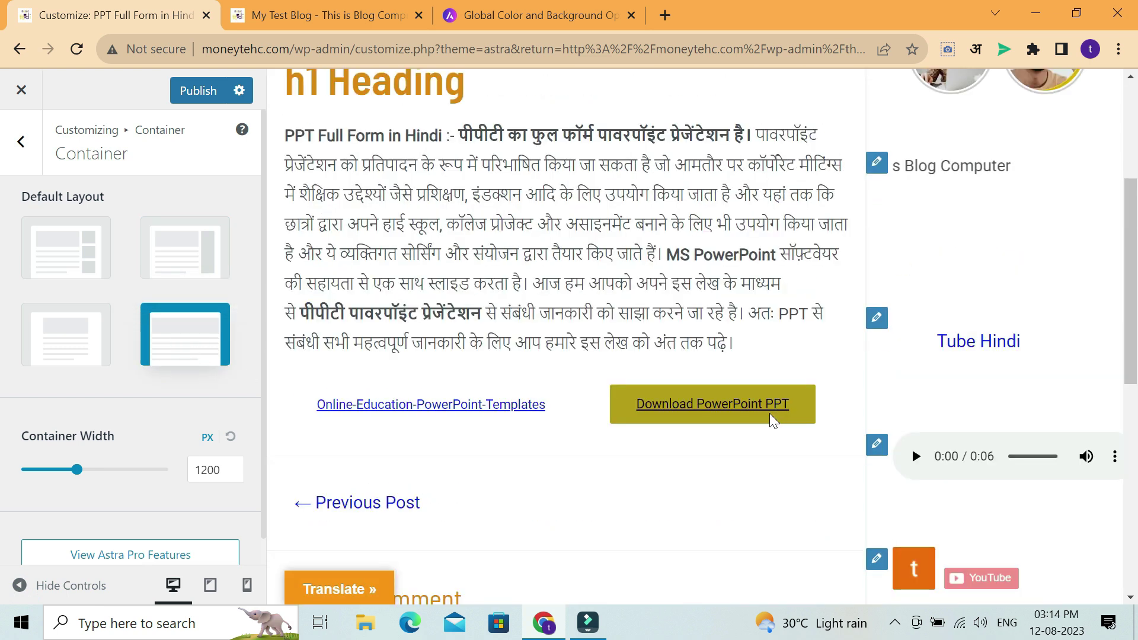
scroll(738, 395, down, 6)
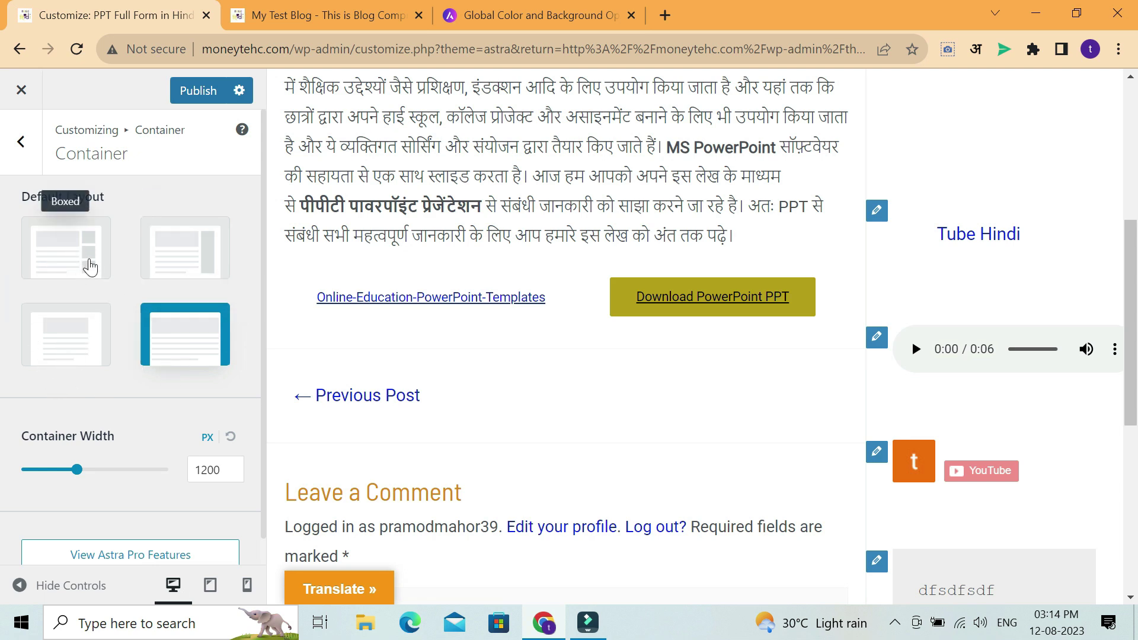
click(91, 267)
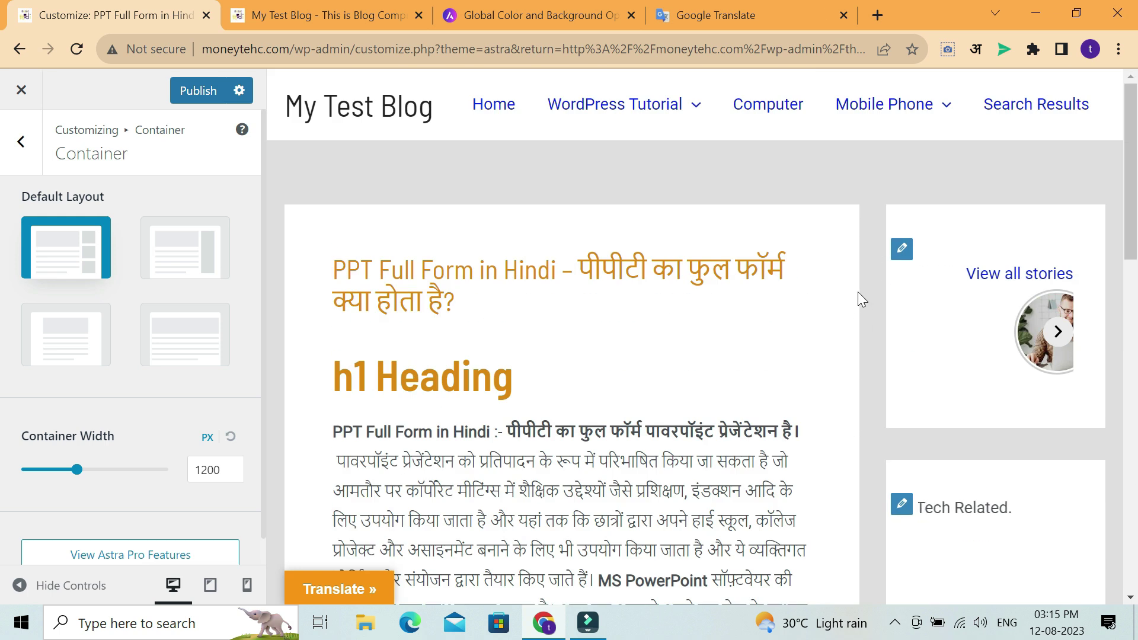
Try a container width of 974 px and check it in the full-width preview
drag(76, 470, 53, 474)
click(19, 586)
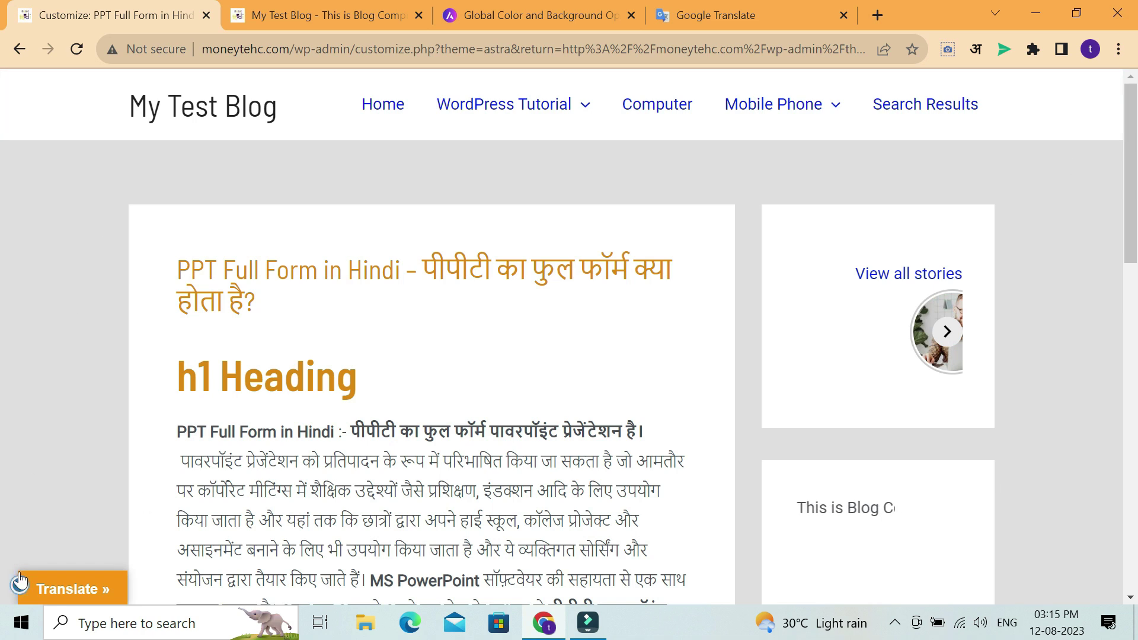
click(20, 585)
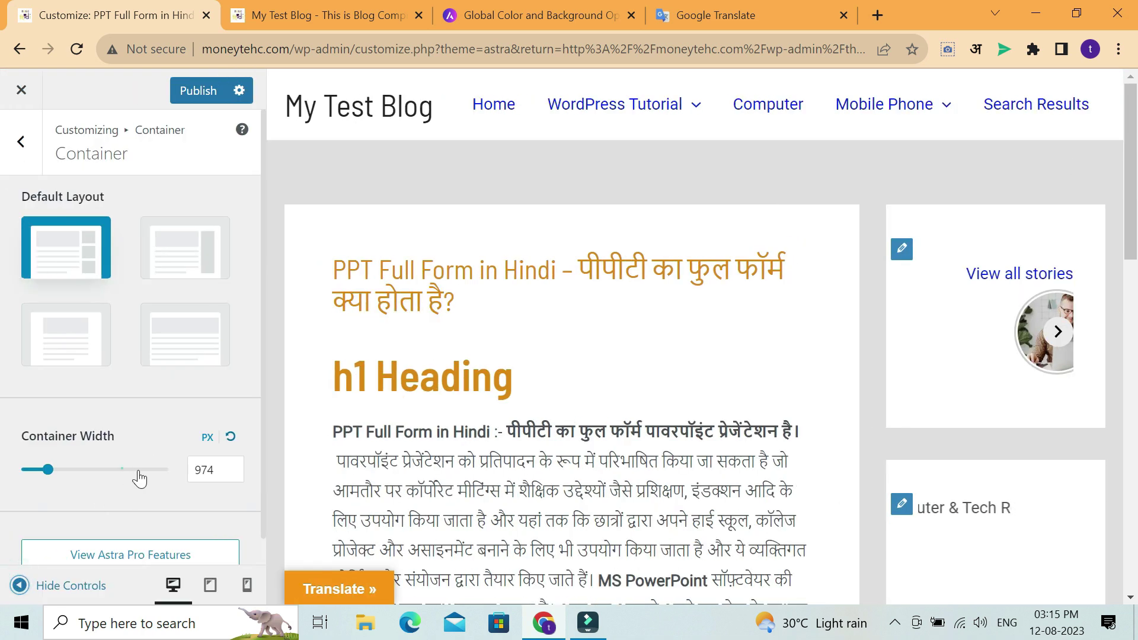
Try a container width of 1786 px in the full-width preview, and reset the width to its default
click(147, 470)
click(20, 585)
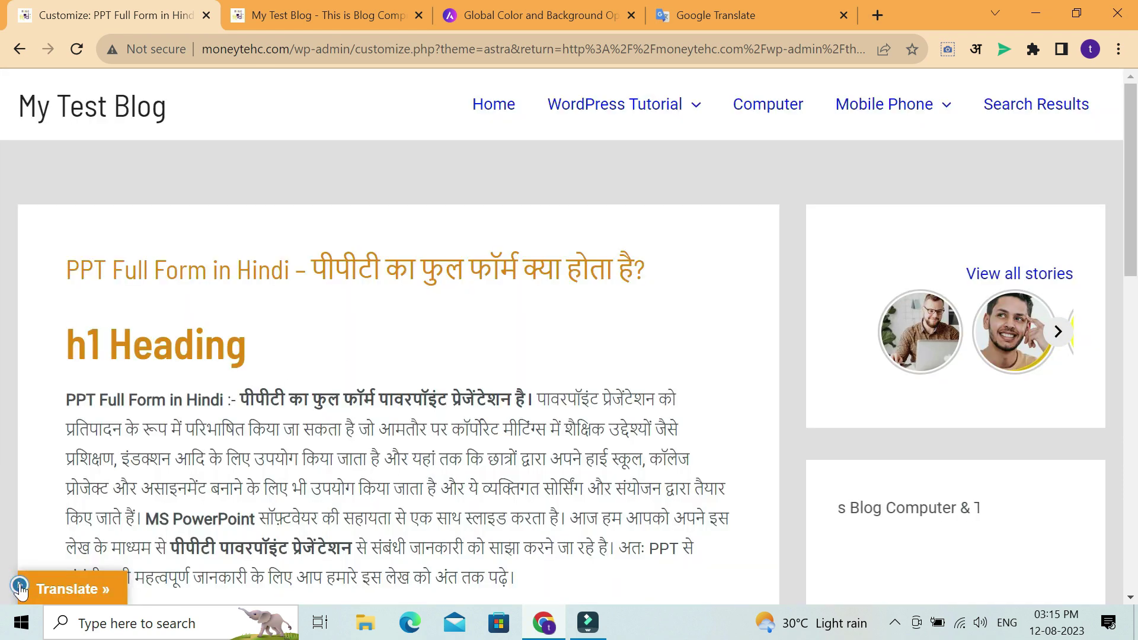
click(20, 587)
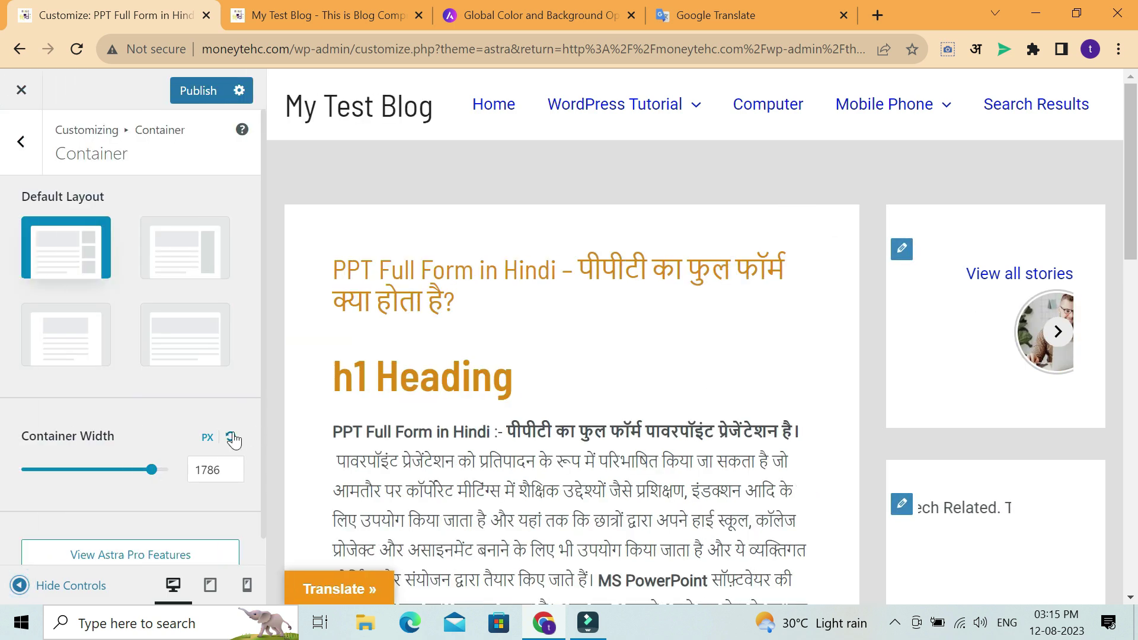
click(232, 436)
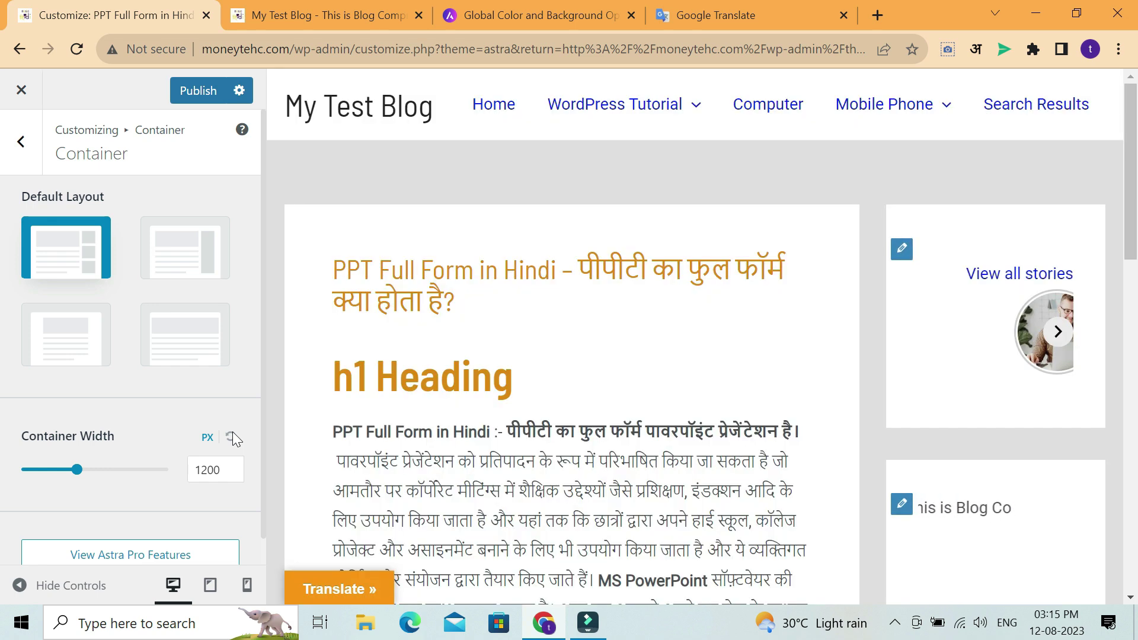
scroll(233, 434, down, 1)
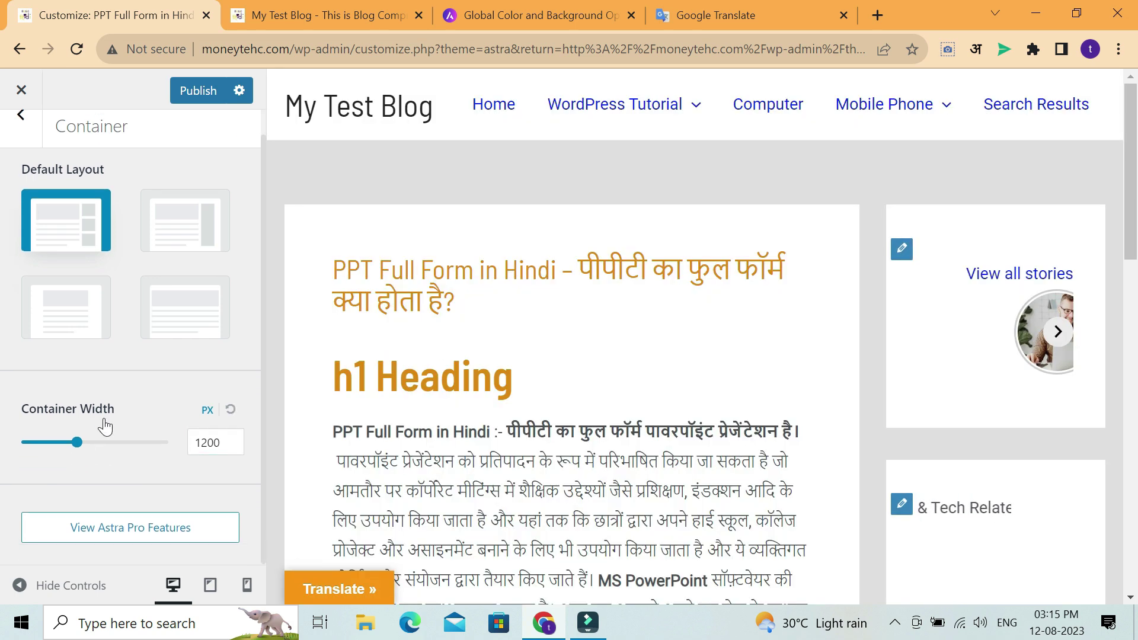
scroll(84, 368, up, 1)
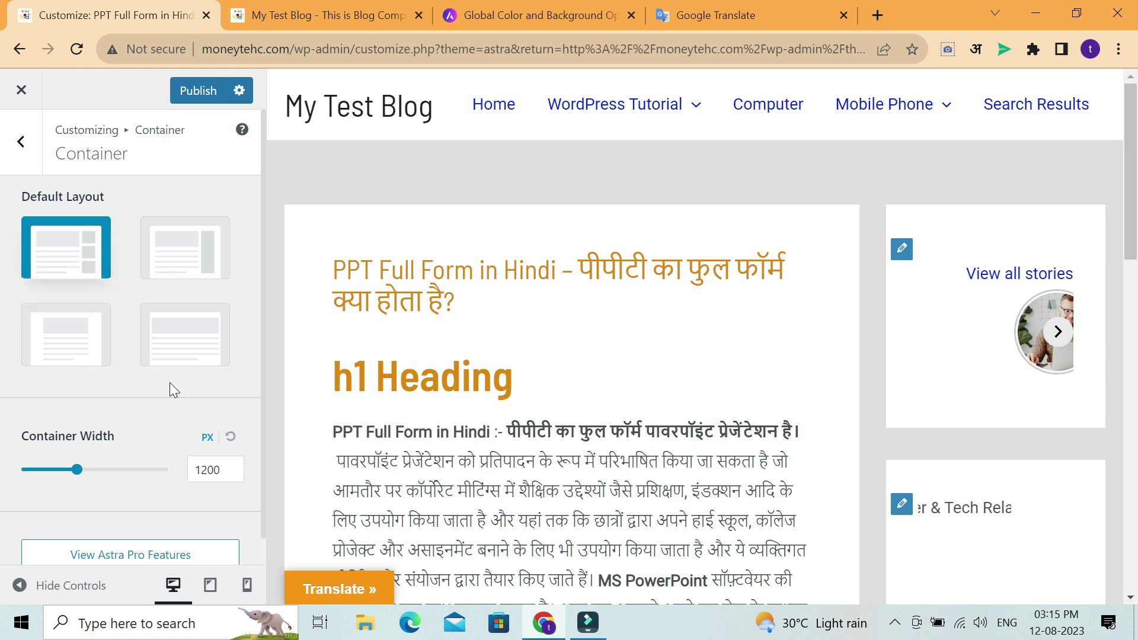
Open the global Buttons settings and examine the button presets, color options and the buttons in the post preview
click(14, 144)
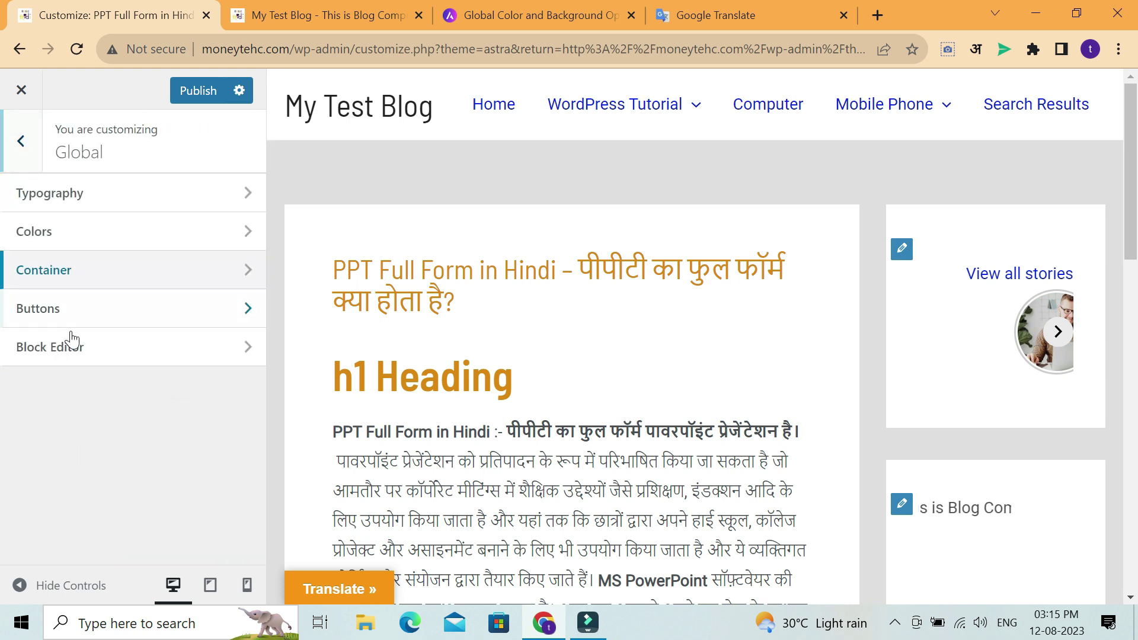
click(86, 308)
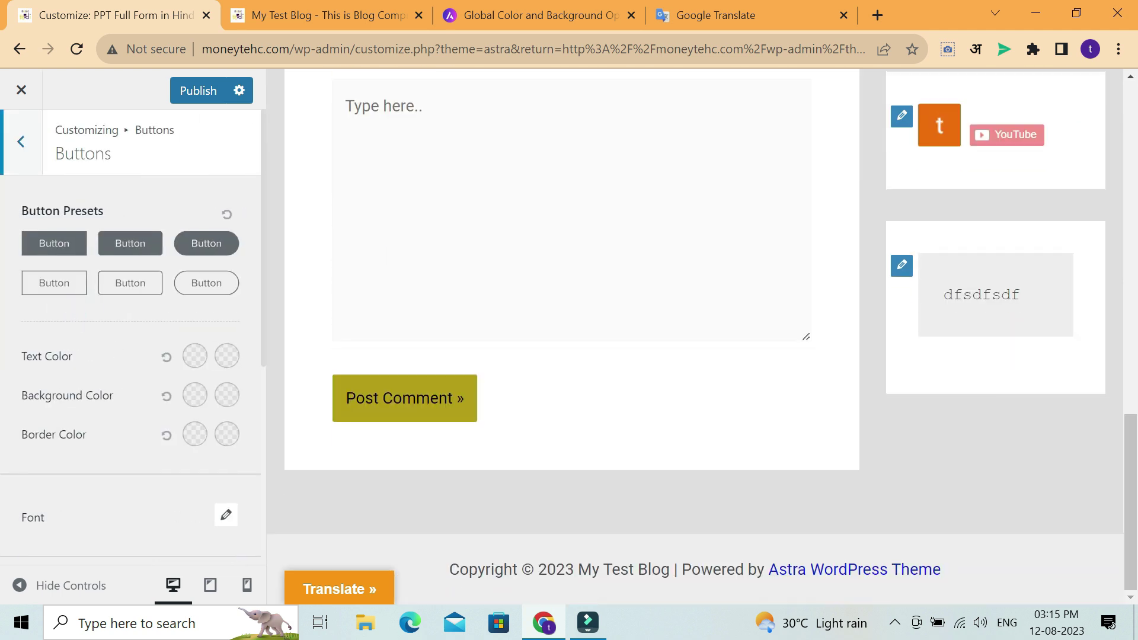
scroll(586, 307, up, 12)
scroll(586, 308, down, 5)
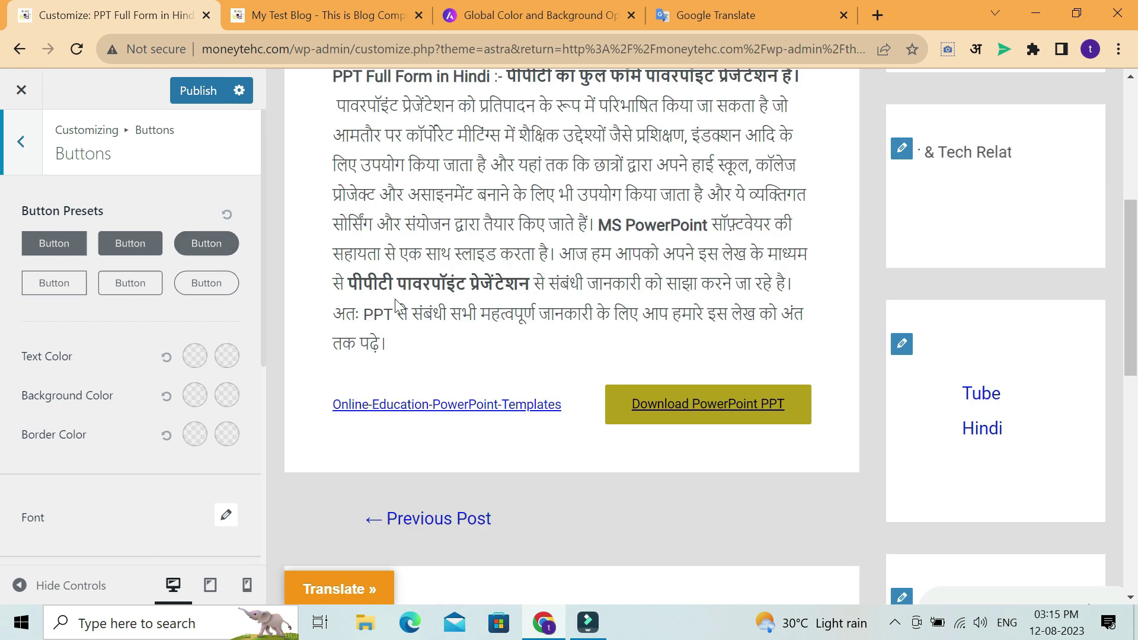
scroll(398, 305, up, 5)
Set the Block Editor's core blocks spacing to Custom with a size of 30 EM on all four sides
click(30, 157)
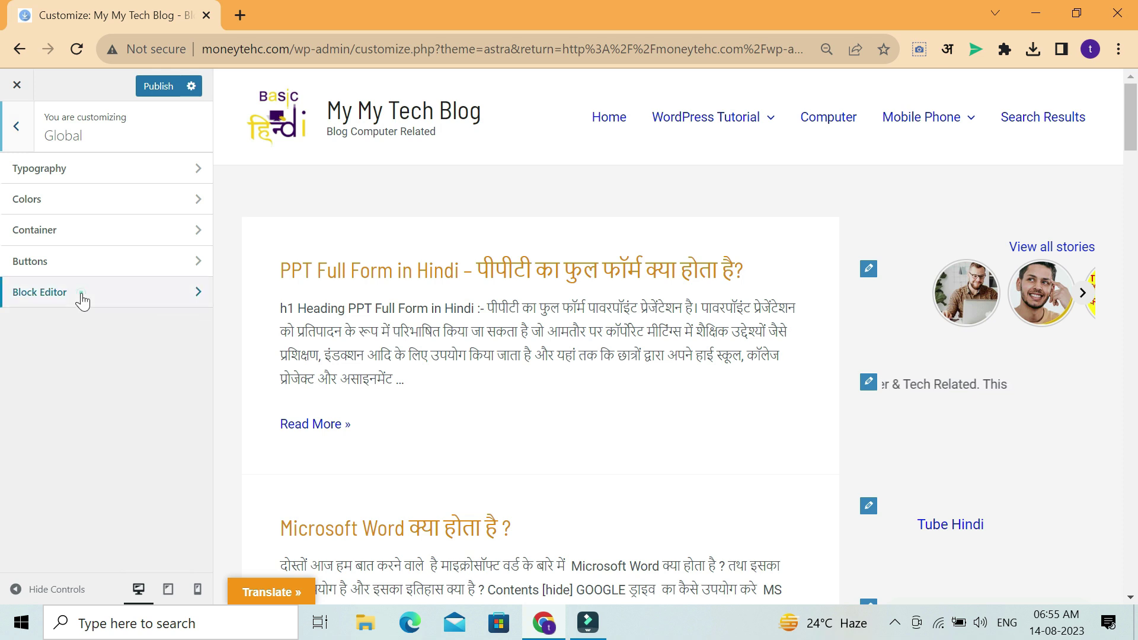
click(81, 295)
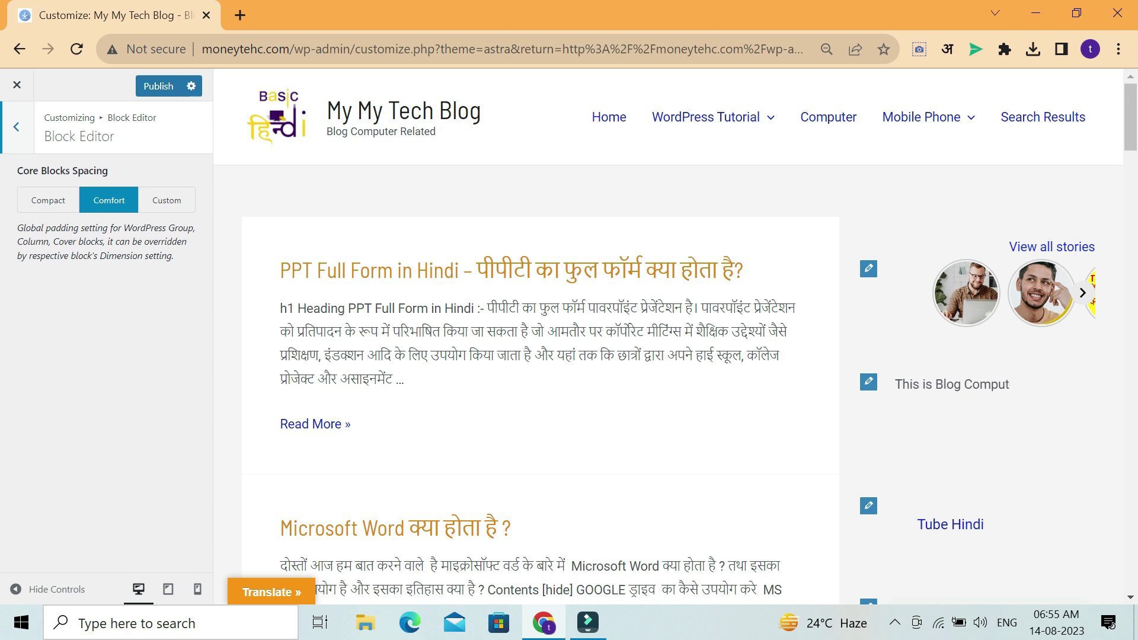
click(164, 202)
click(36, 269)
double_click(36, 269)
click(121, 303)
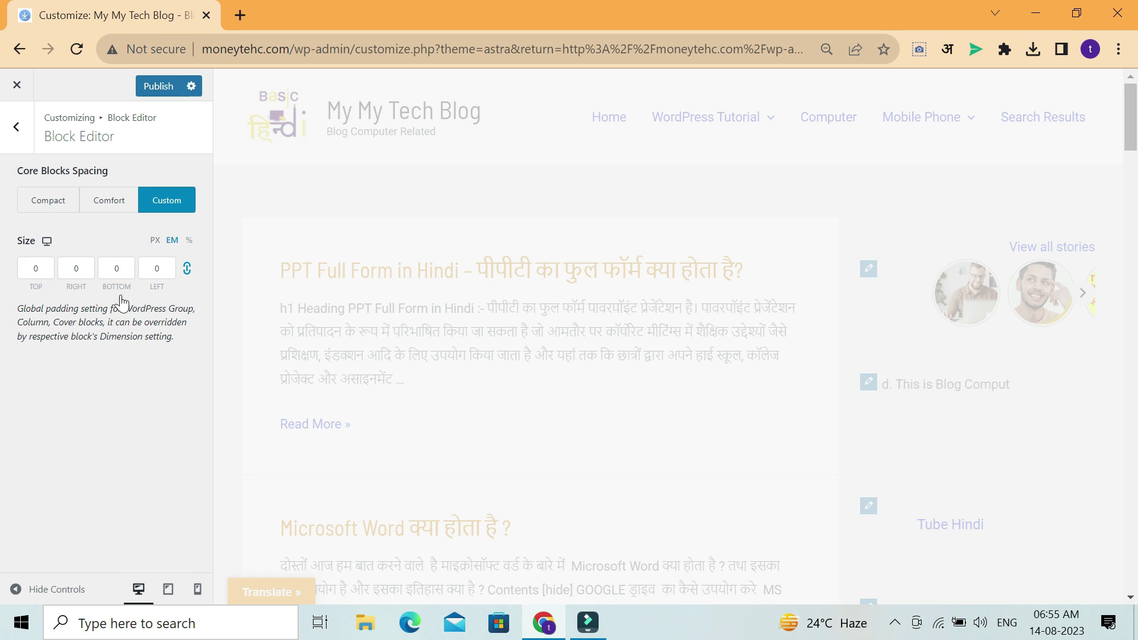
click(37, 270)
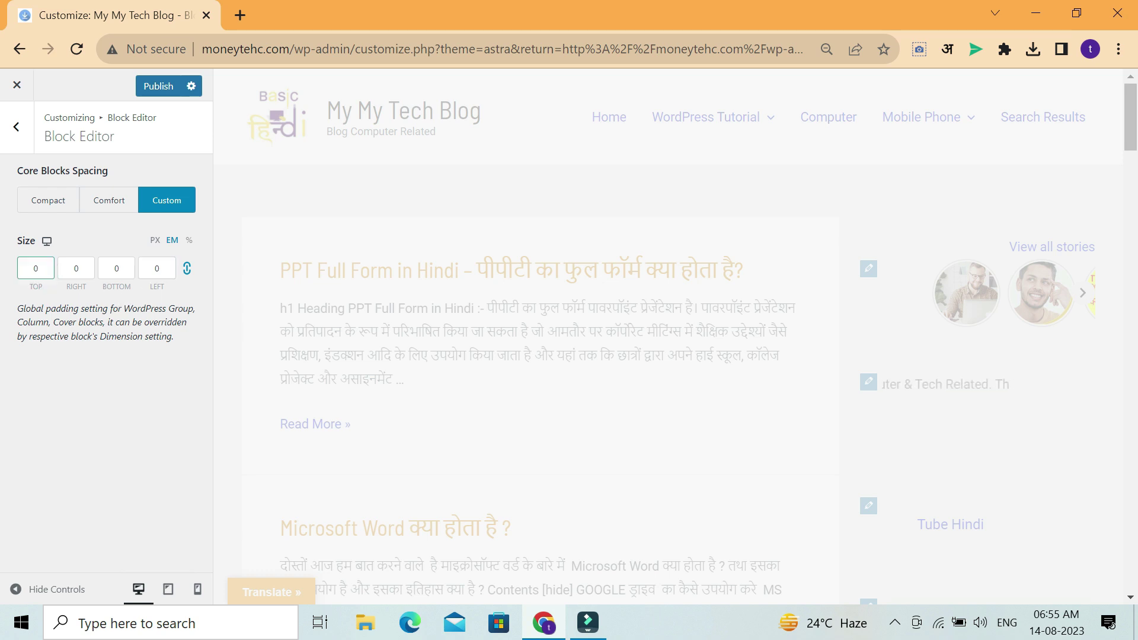
text(30)
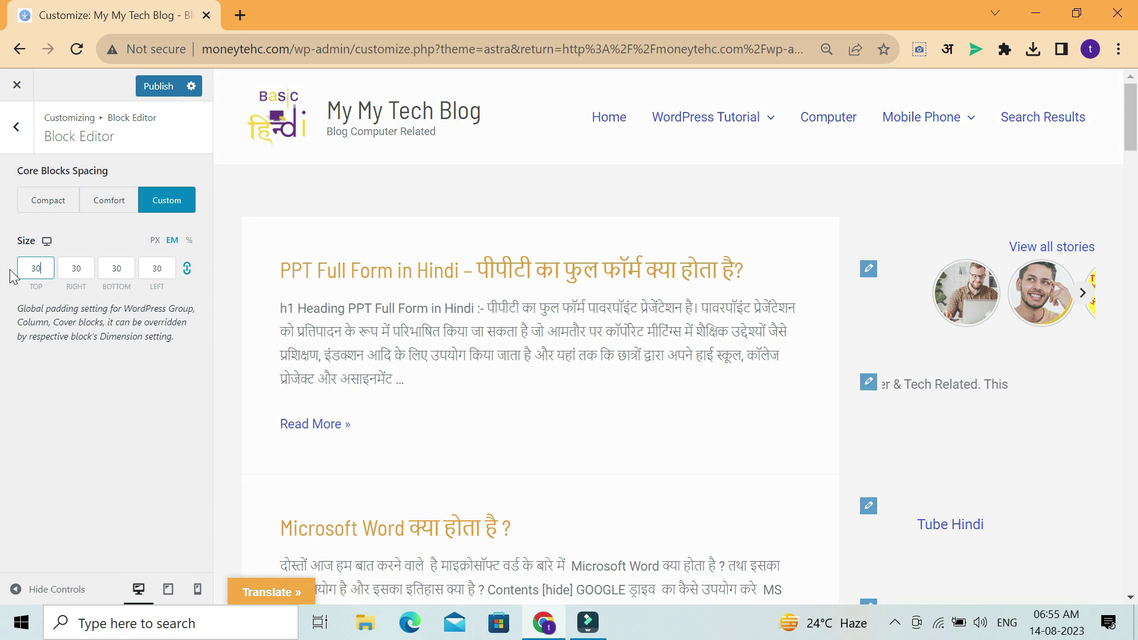
Unlink the four spacing sides and set only the top spacing to 50 EM
click(76, 268)
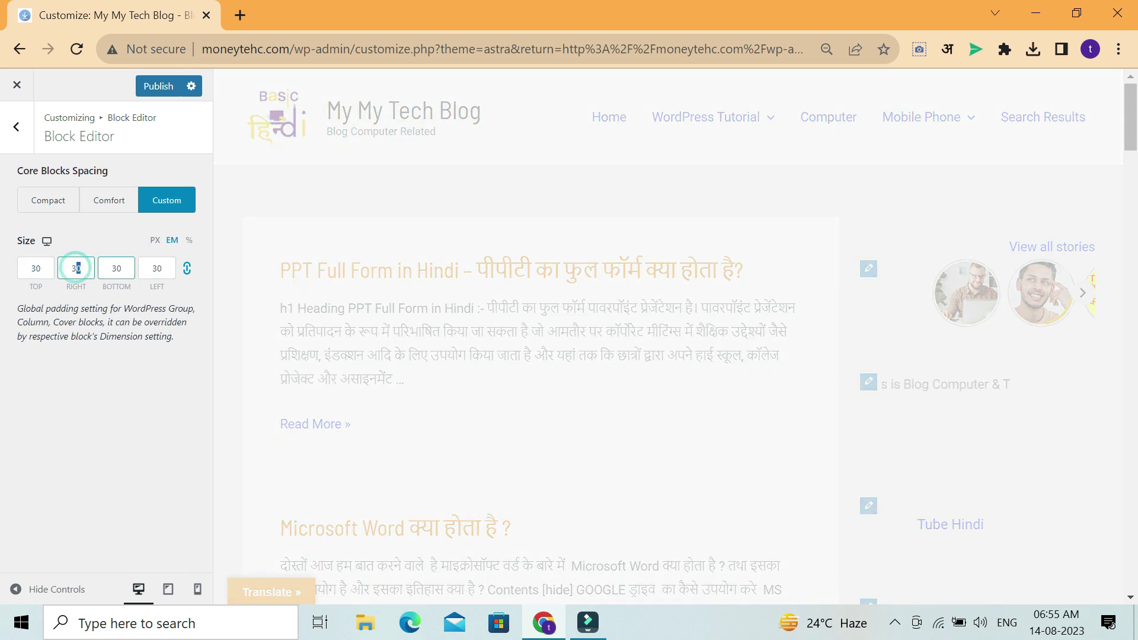
click(187, 270)
click(158, 271)
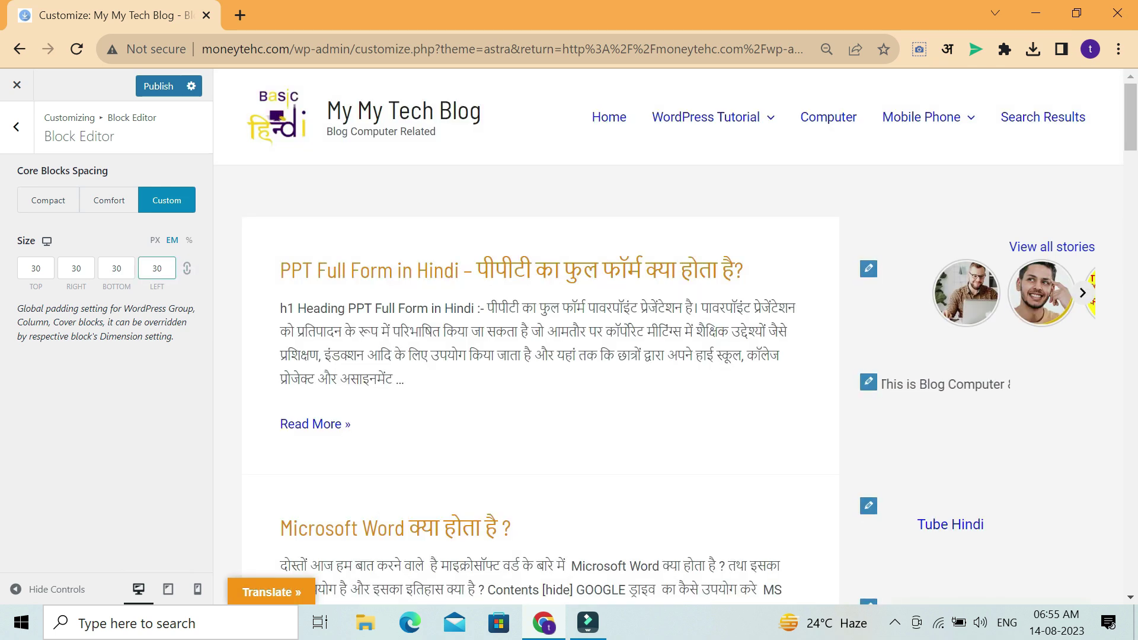
click(35, 269)
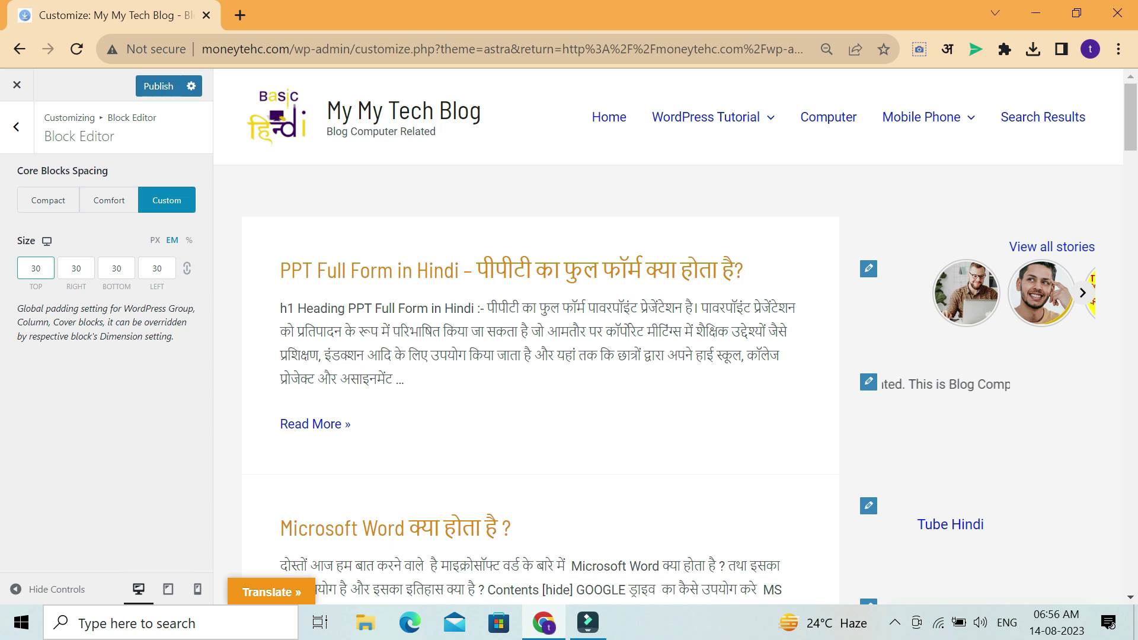
double_click(41, 267)
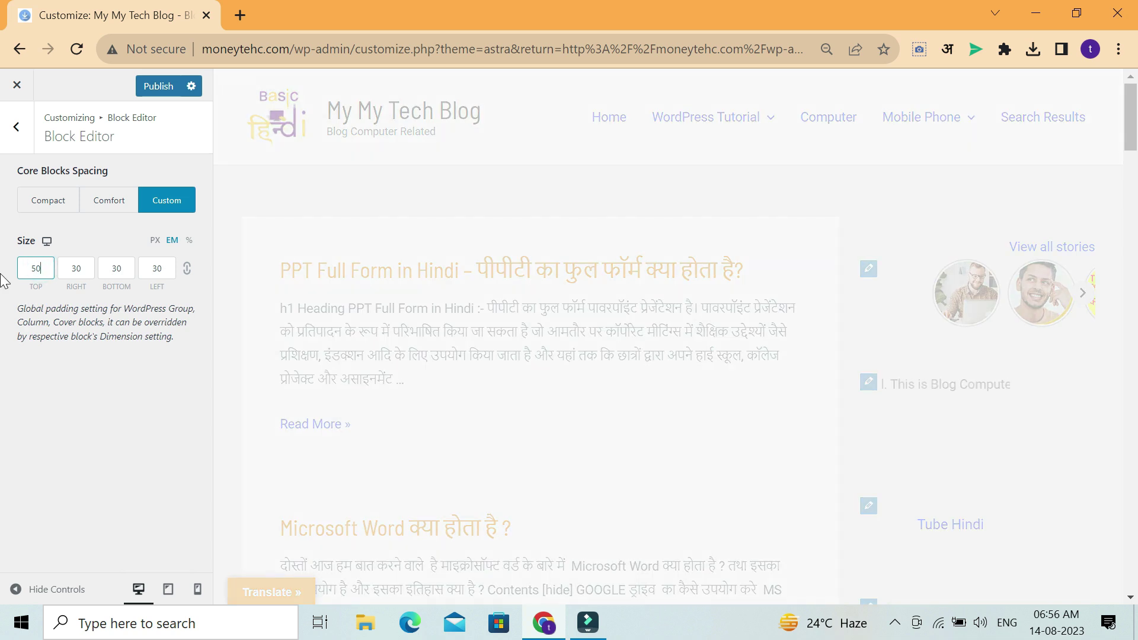
Link the four spacing sides again and set the core blocks spacing to 0 on all of them
double_click(39, 270)
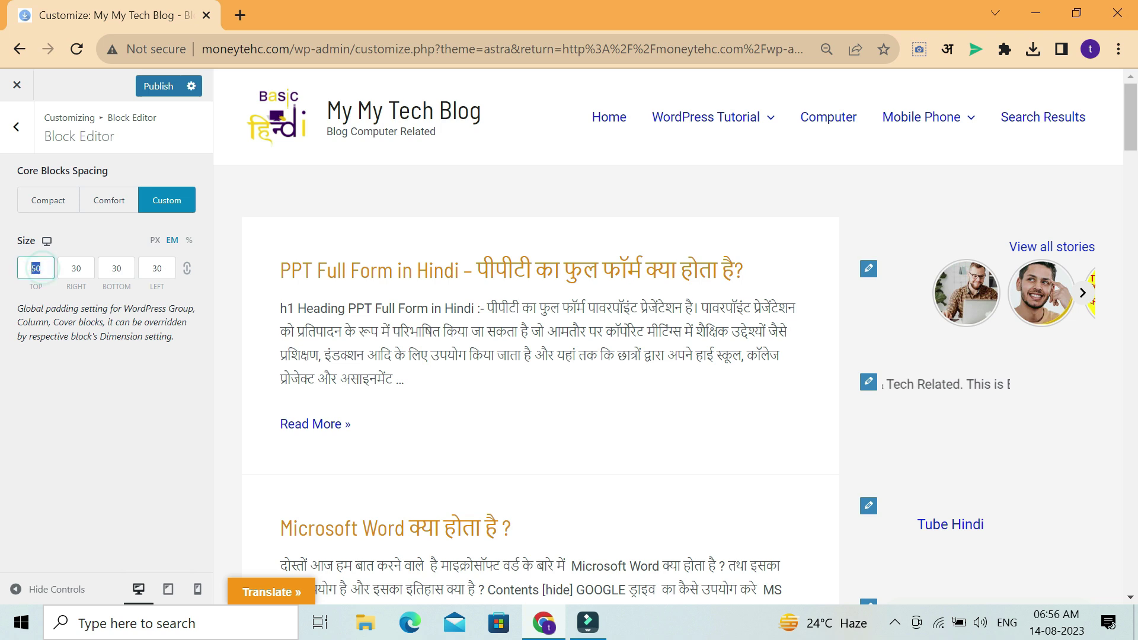
click(189, 266)
click(188, 269)
double_click(36, 269)
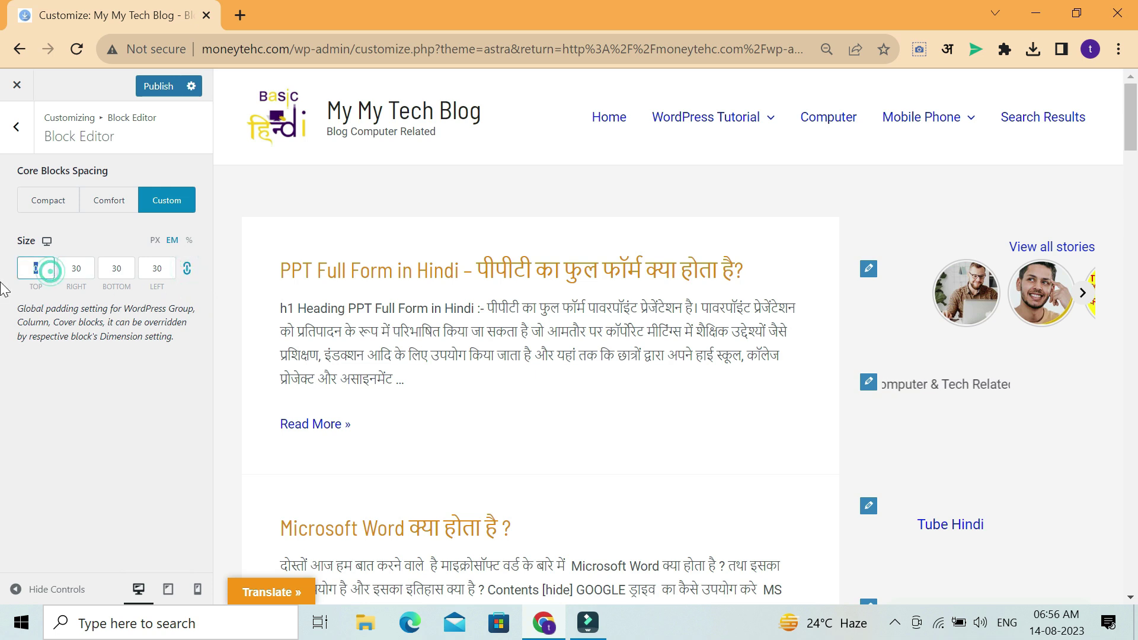
double_click(72, 268)
text(0)
click(96, 346)
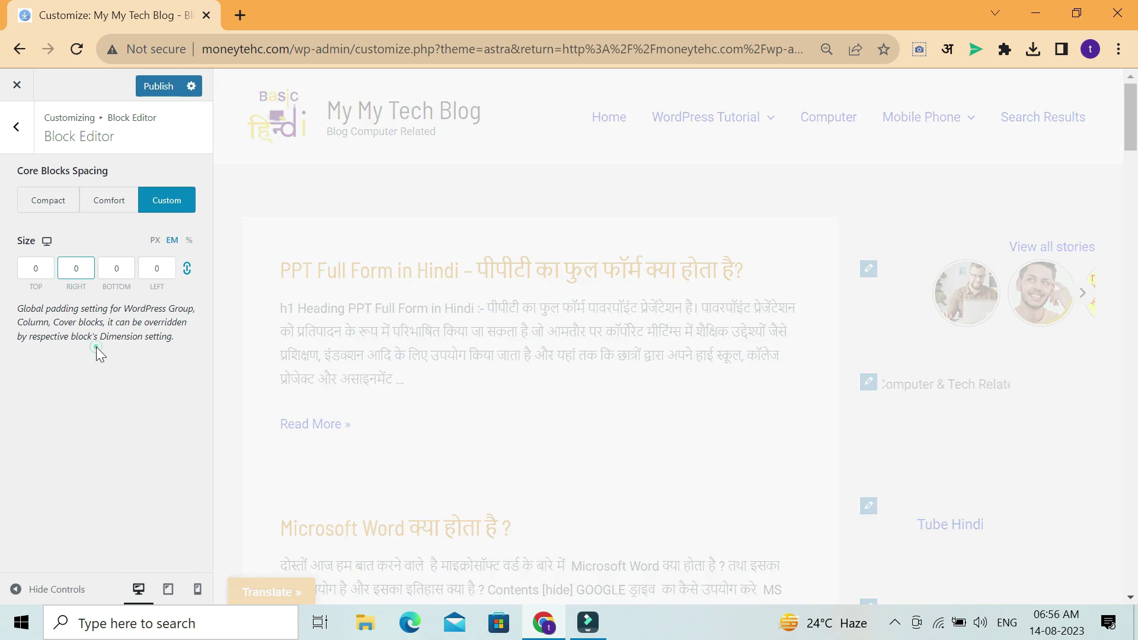
Leave the Global settings and open the Site Title & Logo settings of the Header Builder
click(17, 140)
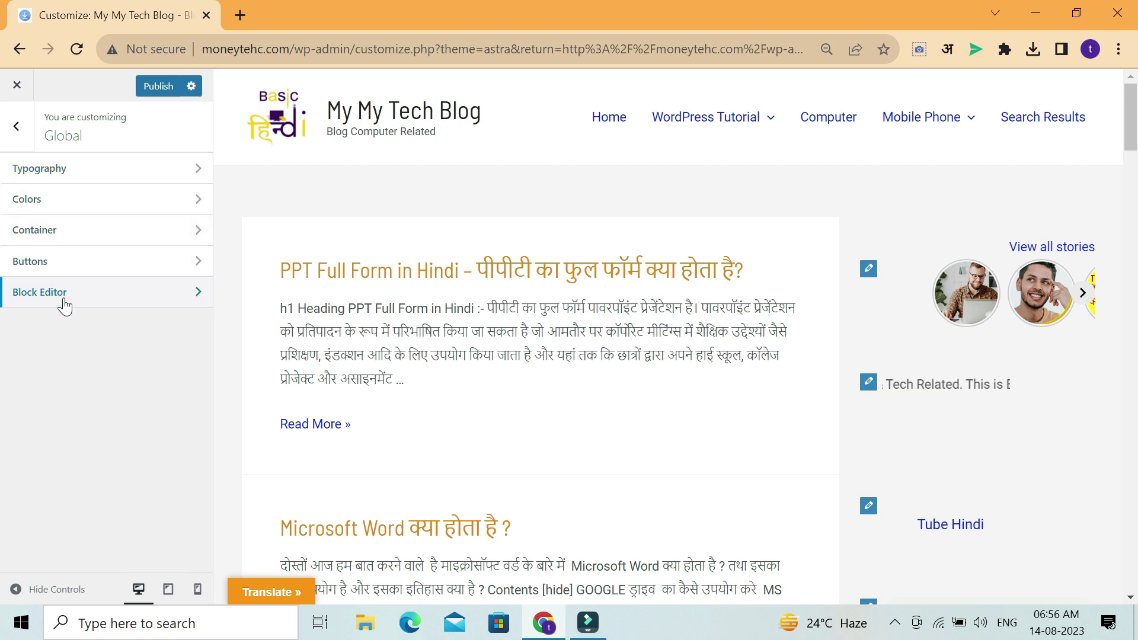
click(16, 131)
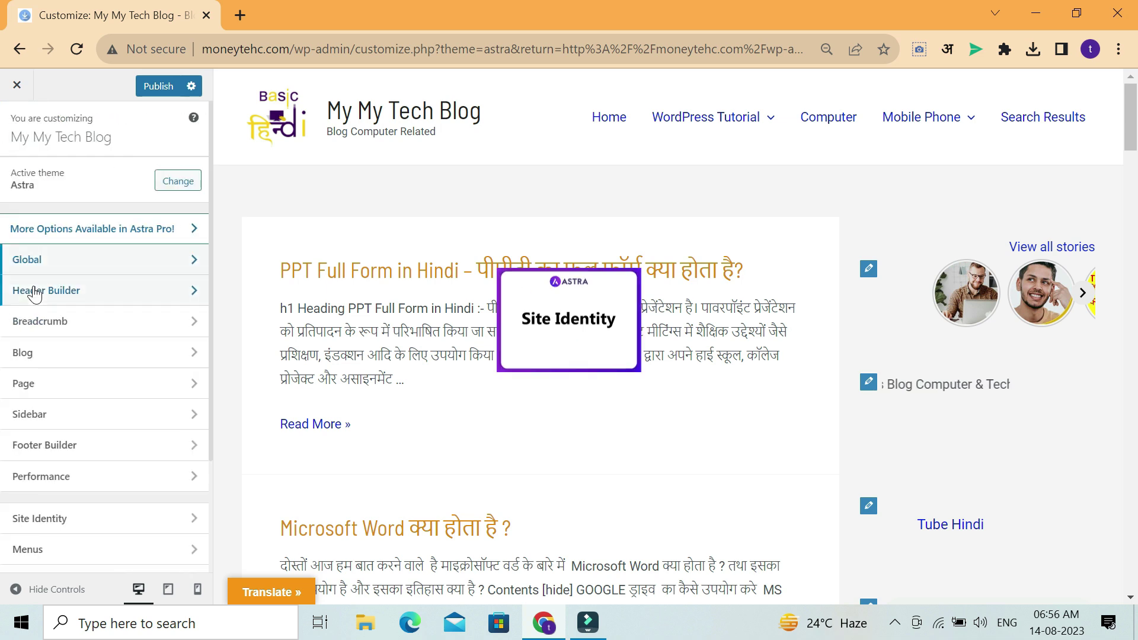
click(35, 294)
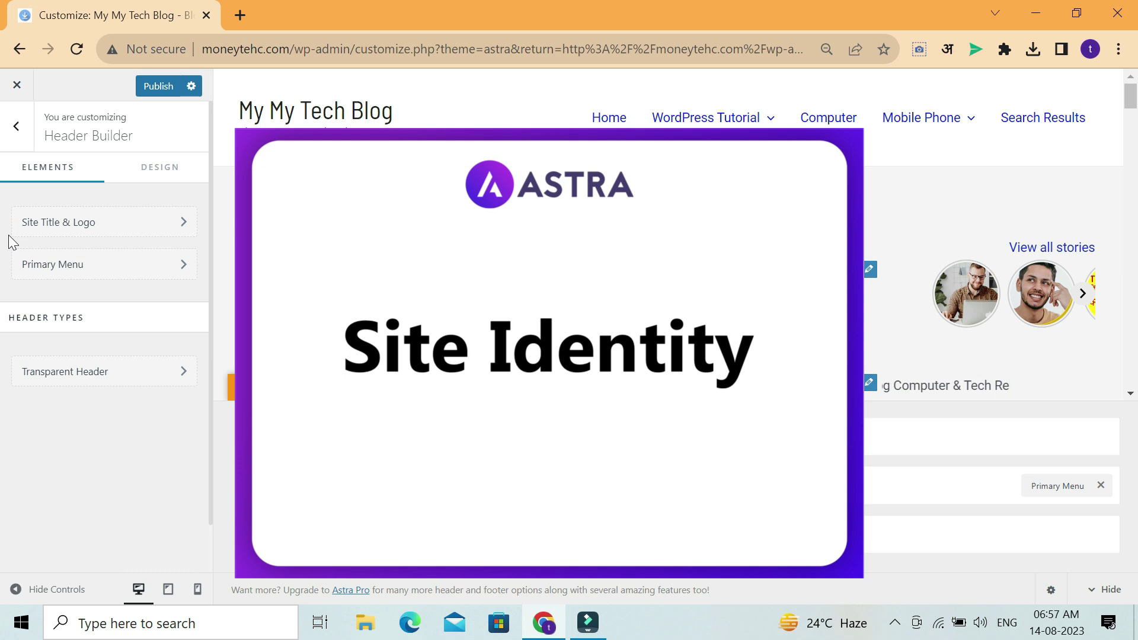
click(98, 218)
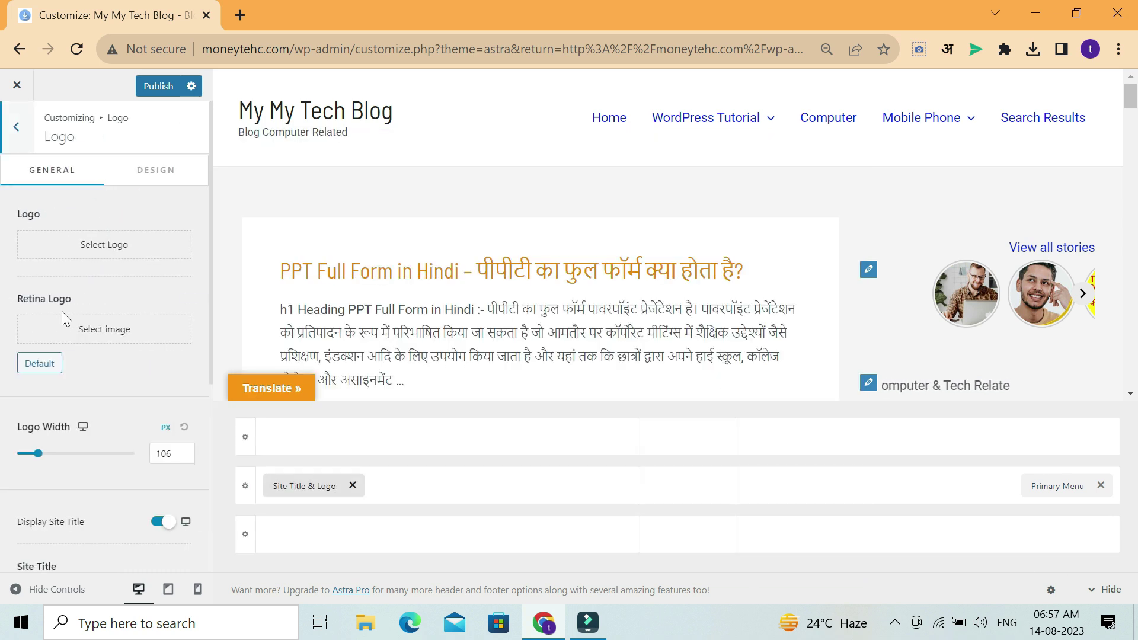
Examine the logo, logo width, site title and tagline options in the Logo settings
scroll(33, 409, down, 5)
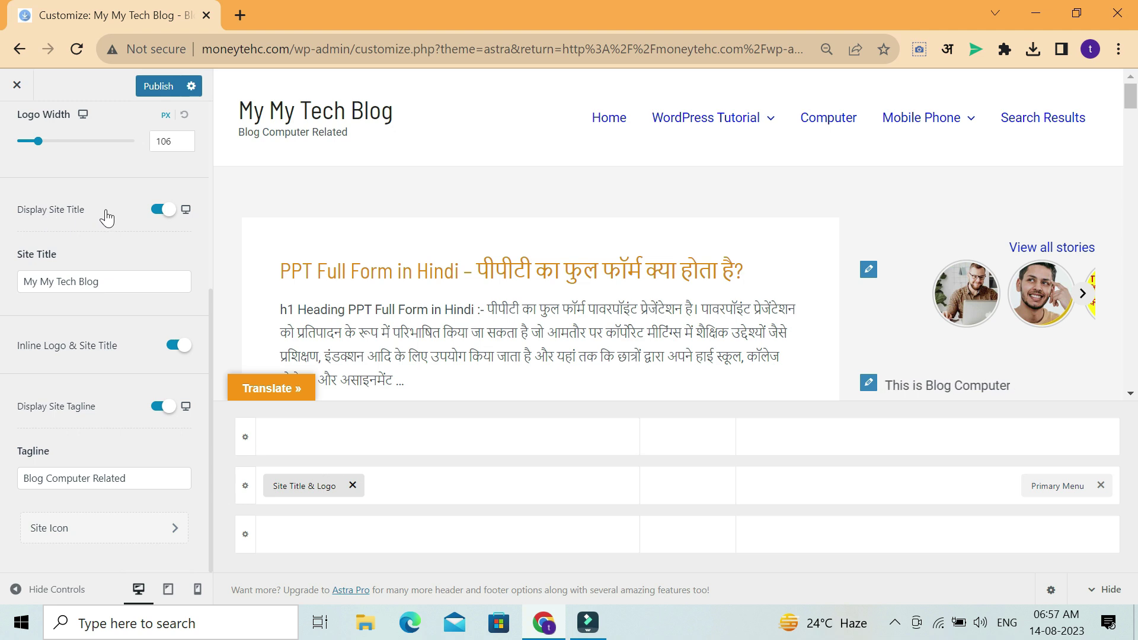
triple_click(36, 282)
click(75, 281)
triple_click(125, 281)
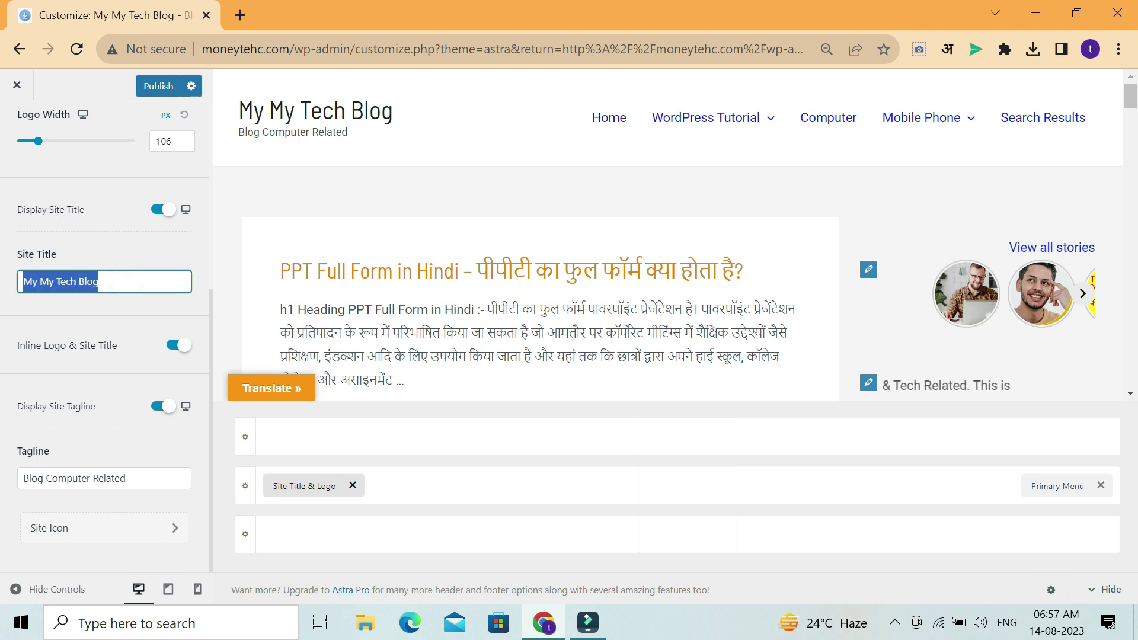
scroll(59, 418, up, 5)
scroll(59, 418, down, 5)
scroll(60, 418, up, 4)
scroll(59, 417, down, 4)
scroll(59, 417, up, 5)
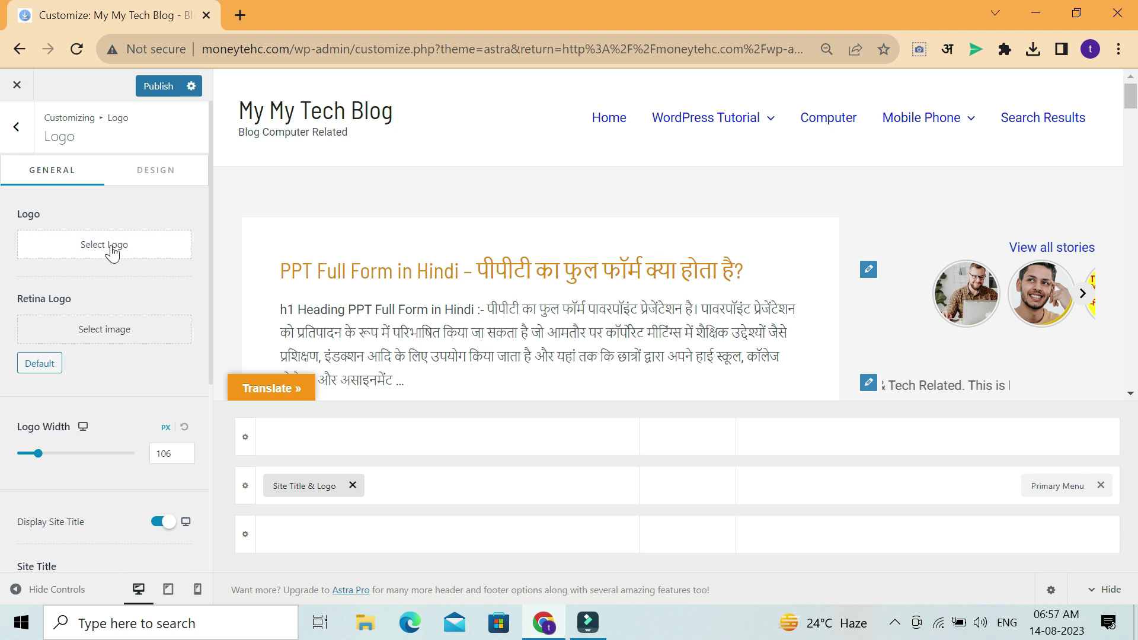
Open the logo selection and examine the maximum file size and suggested image dimensions for uploaded files
click(89, 259)
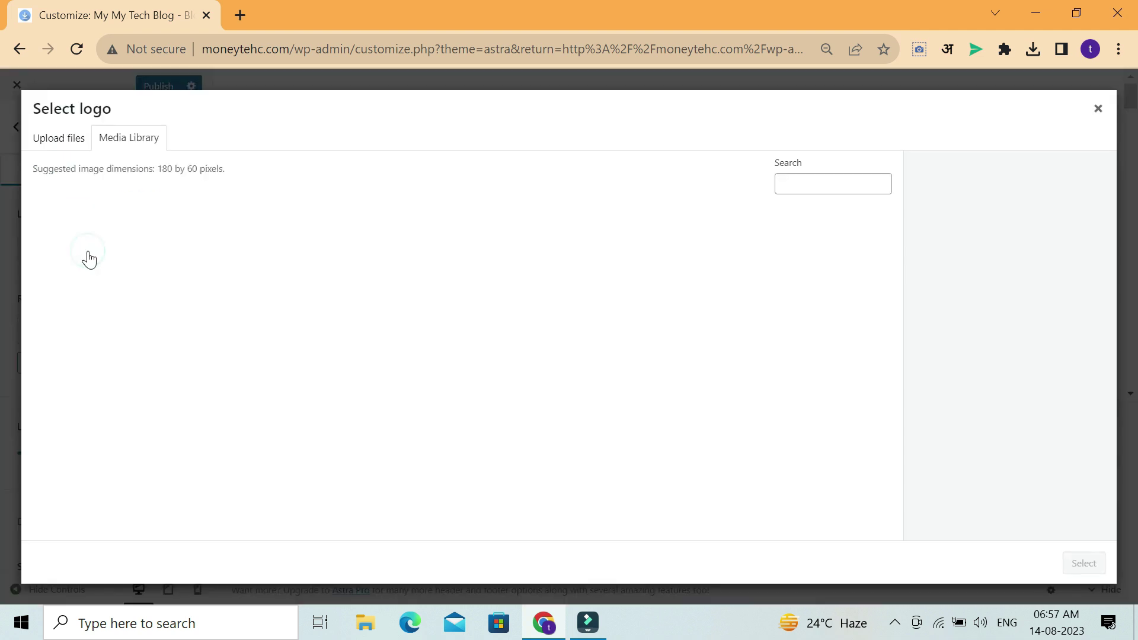
click(64, 146)
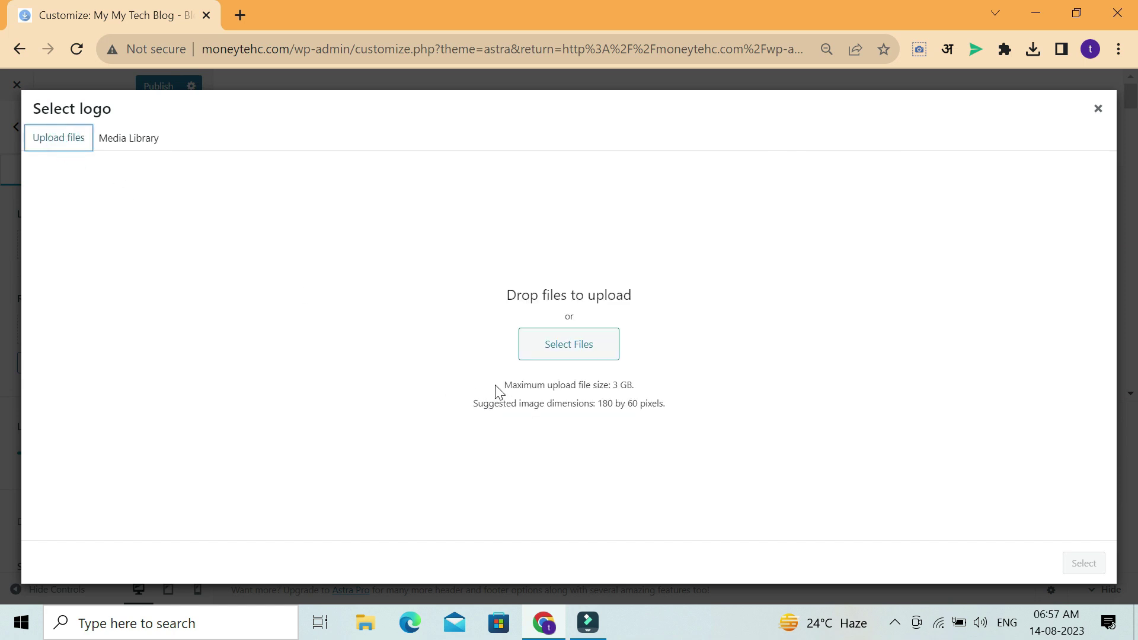
drag(613, 384, 632, 385)
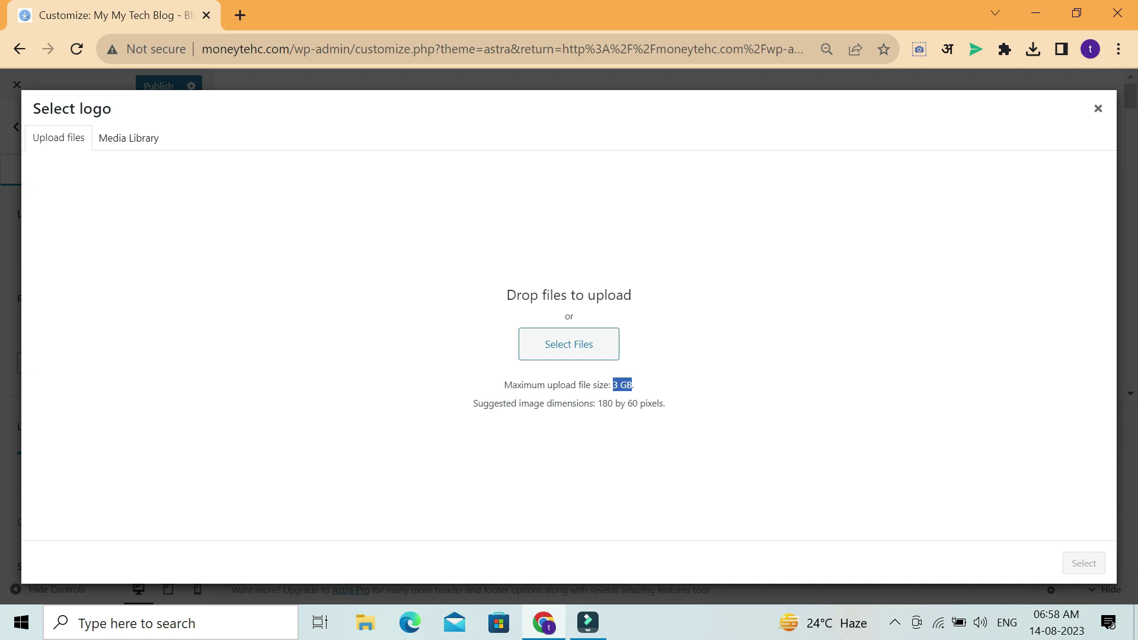
drag(596, 404, 673, 408)
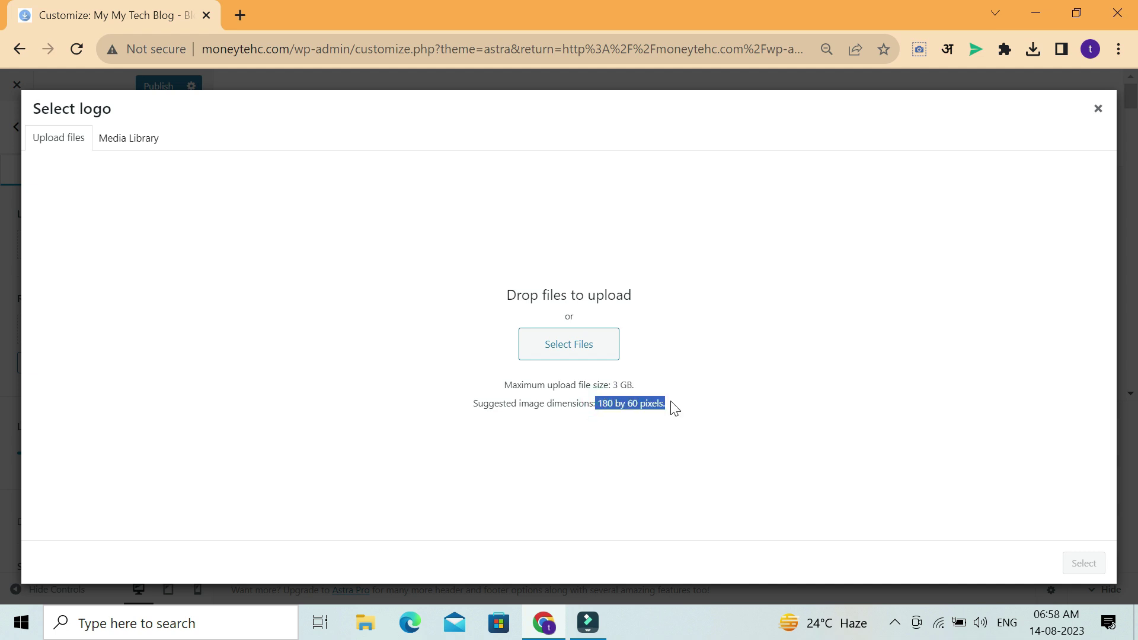
click(672, 403)
drag(598, 404, 657, 404)
click(620, 413)
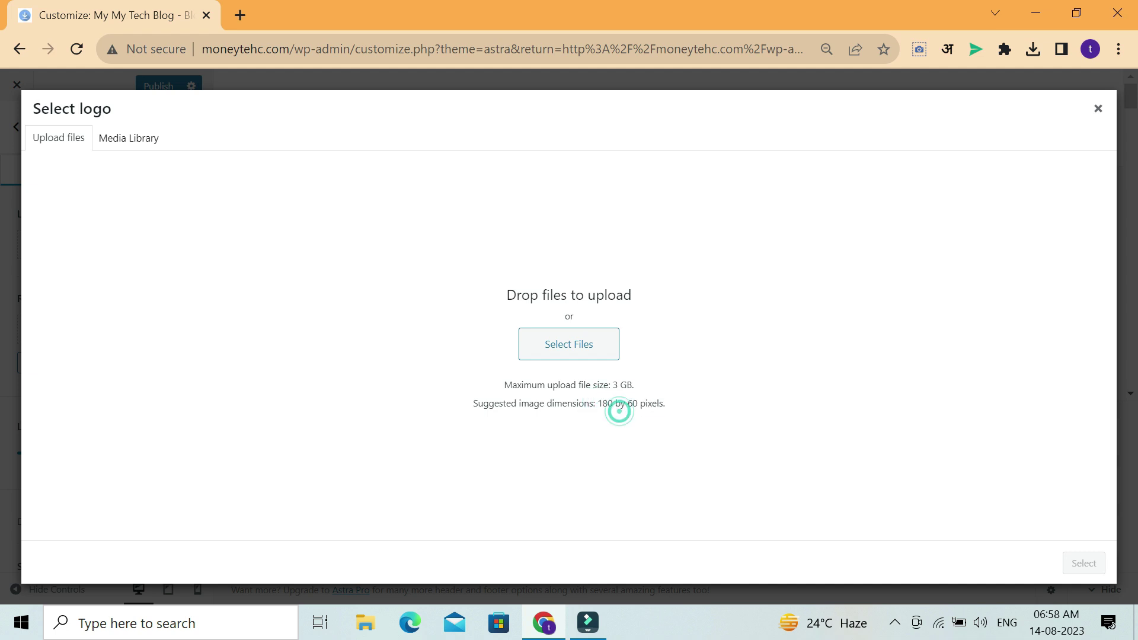
drag(596, 404, 663, 404)
Set the site logo to cropped-cropped-channels4_profile-1v-2.jpg from the media library, extending the crop to nearly the image's full height
click(61, 138)
click(111, 137)
click(205, 243)
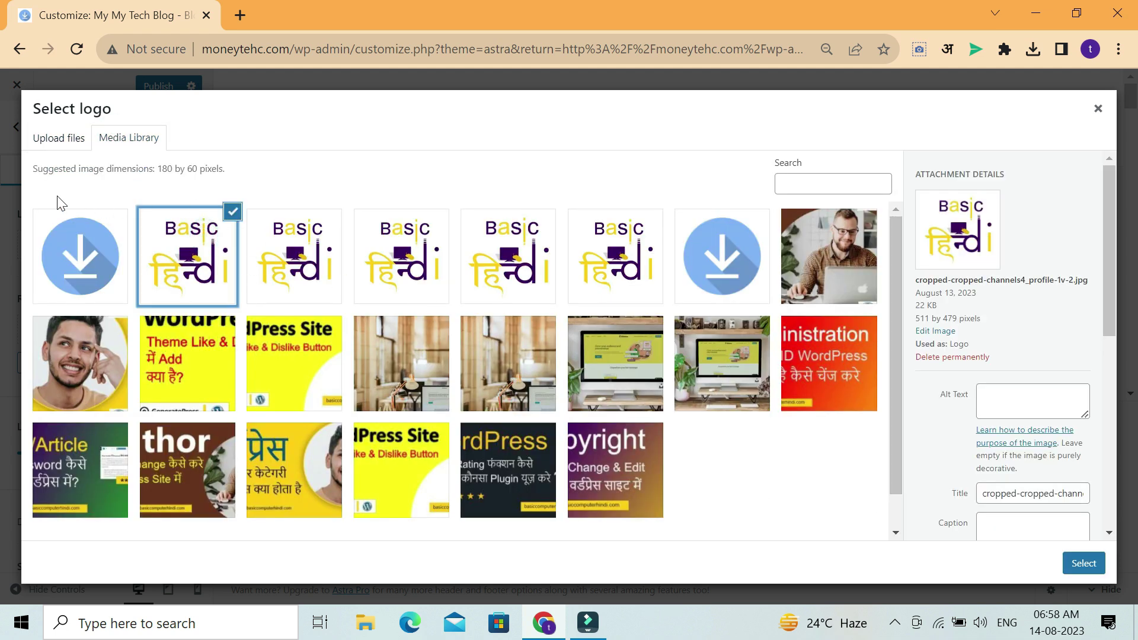
click(1095, 568)
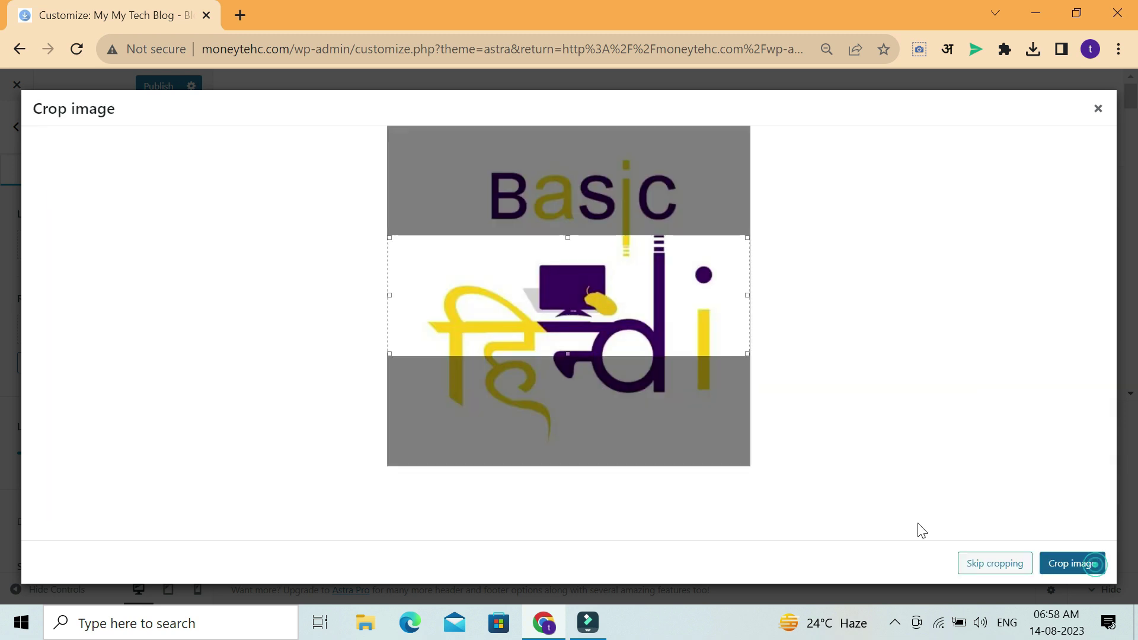
drag(574, 238, 606, 133)
drag(564, 355, 564, 457)
click(1052, 566)
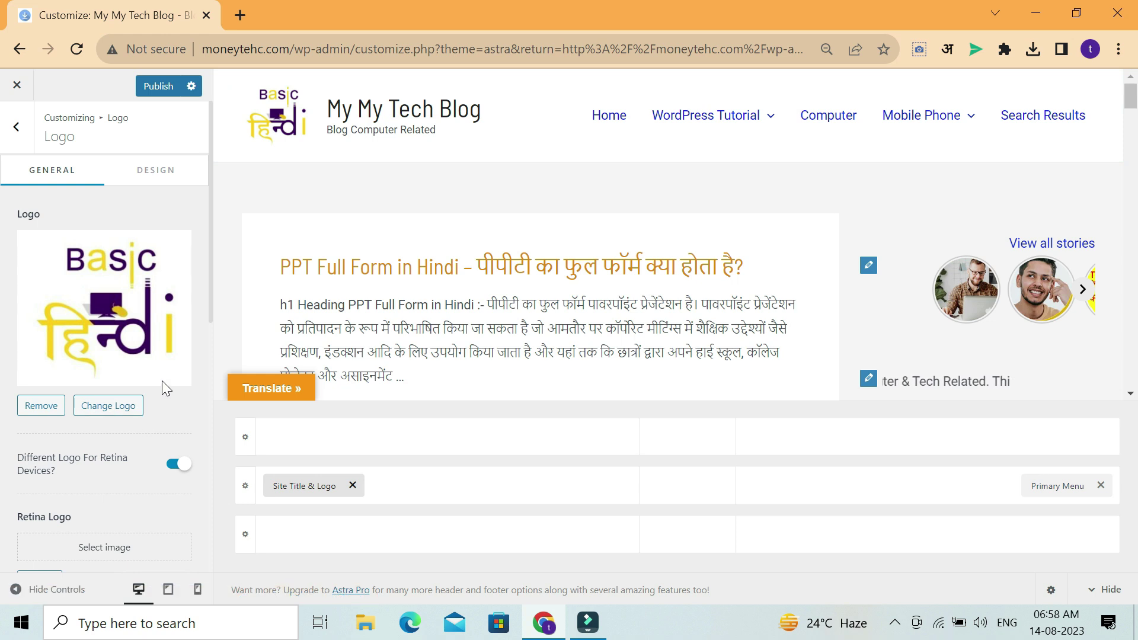
Toggle the different logo for retina devices off and on again, and choose a Basic Hindi image as the retina logo
scroll(212, 302, down, 3)
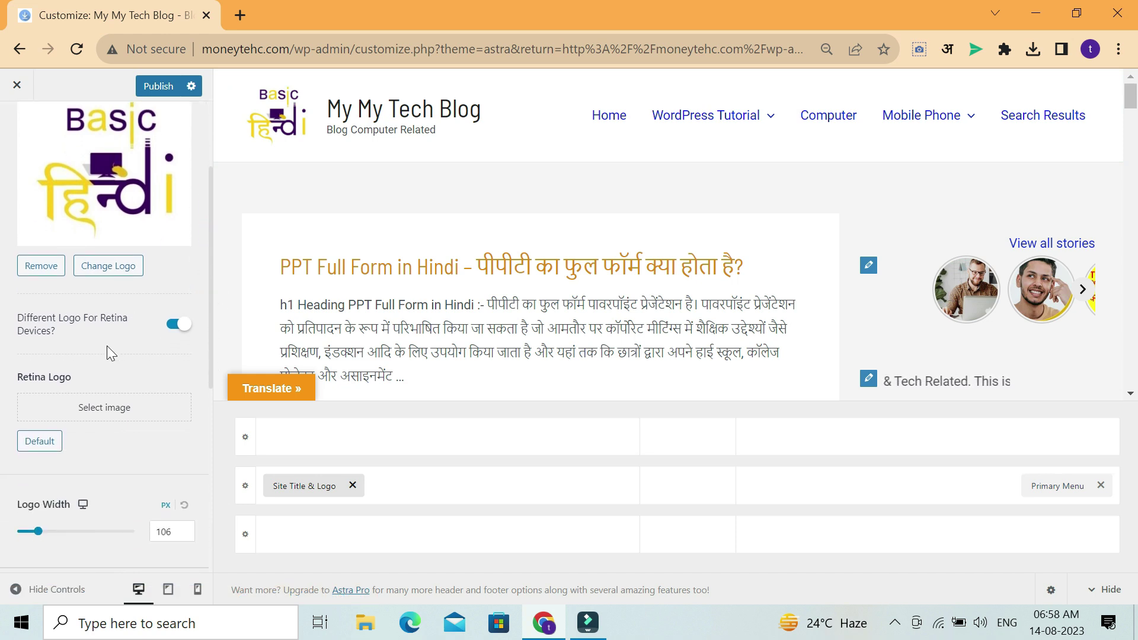
click(174, 331)
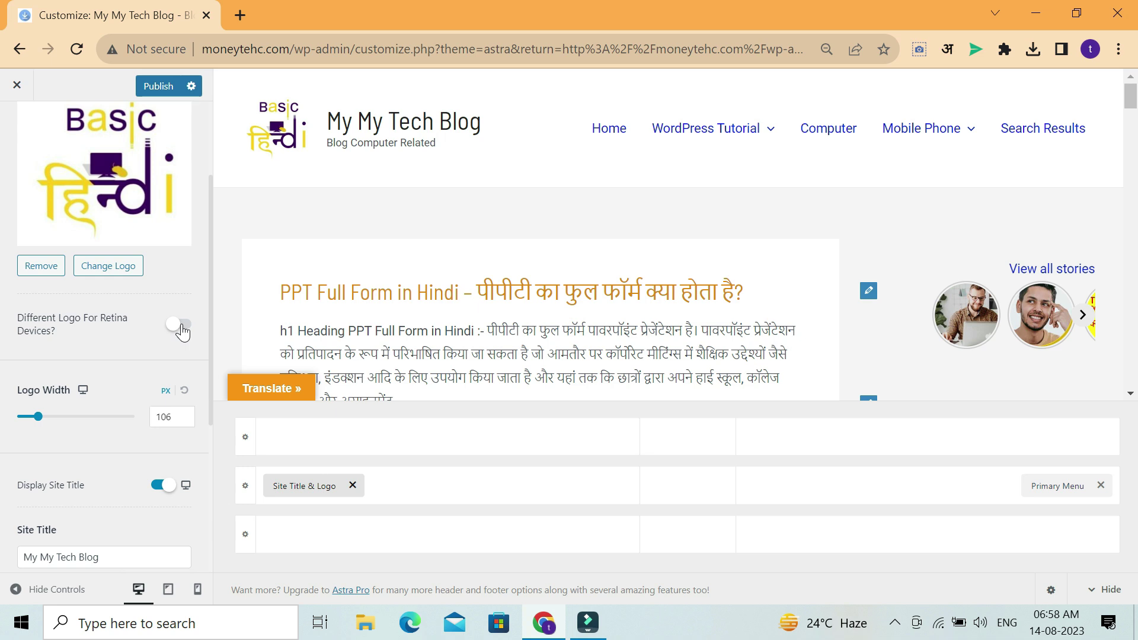
click(181, 330)
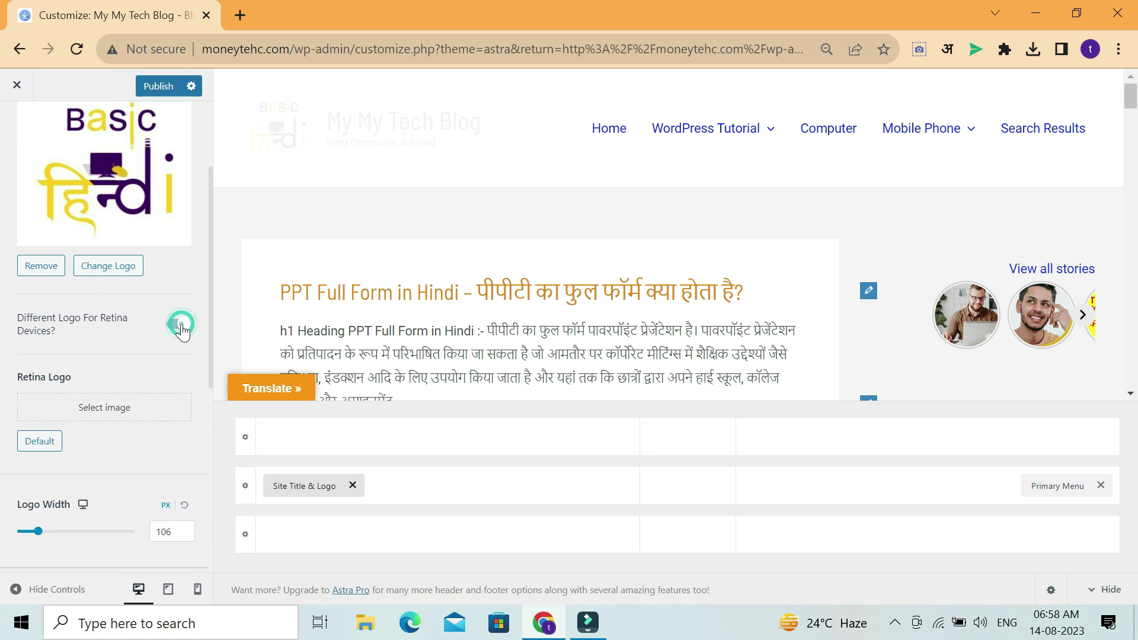
click(117, 415)
click(442, 267)
click(1053, 555)
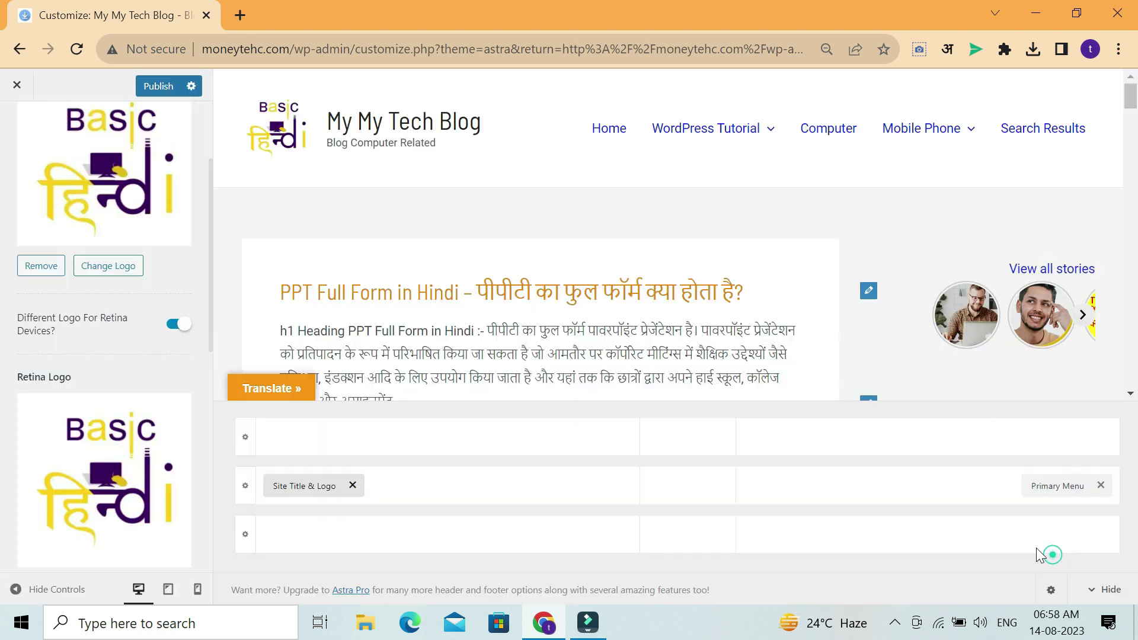
Reduce the logo width to 76 px
drag(210, 265, 251, 176)
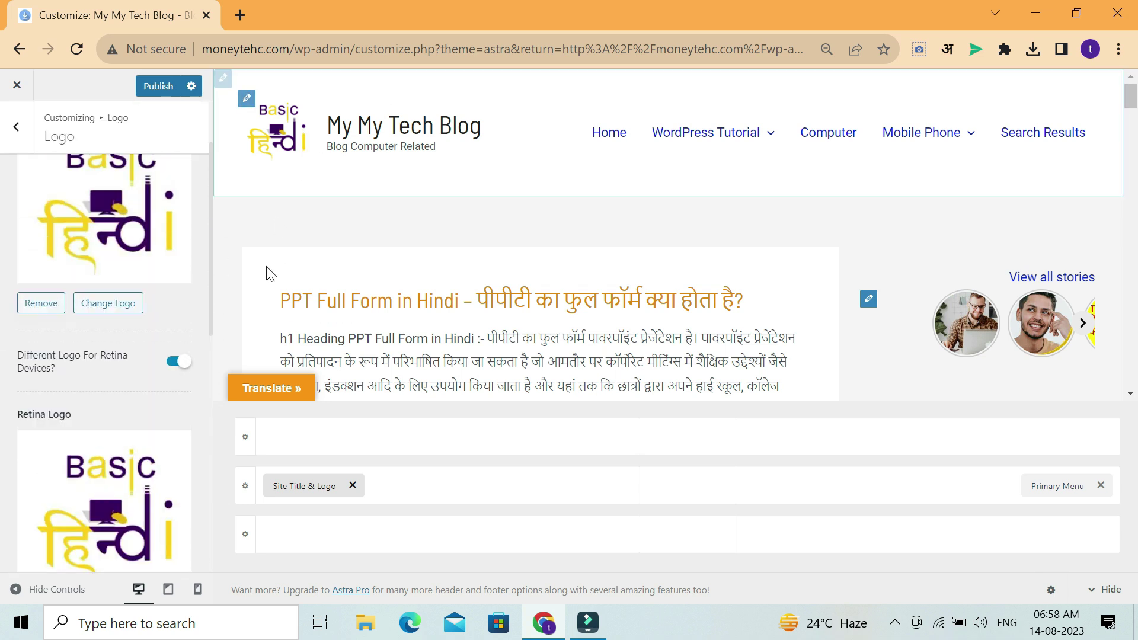
drag(211, 254, 197, 386)
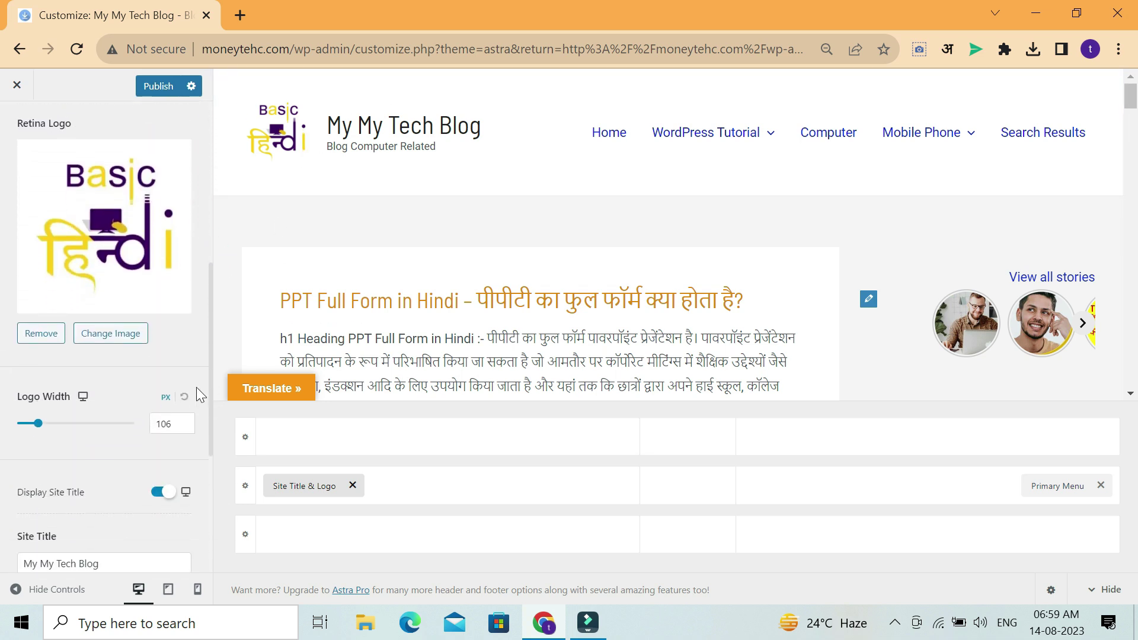
mouse_move(38, 434)
mouse_down()
mouse_move(59, 434)
mouse_move(20, 437)
mouse_move(37, 437)
mouse_up()
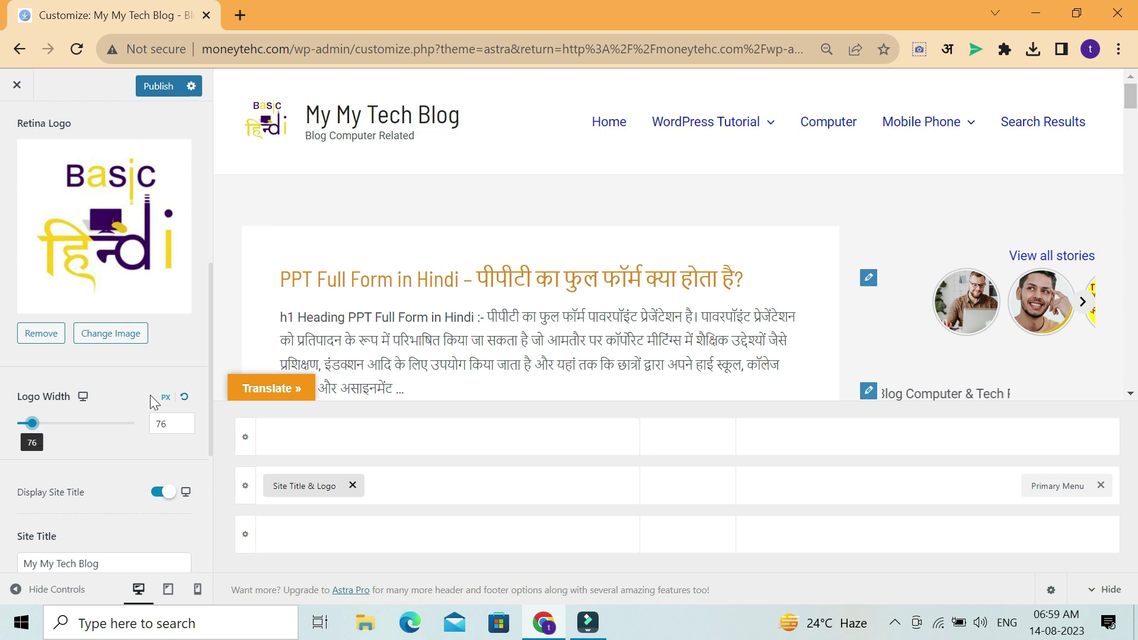
drag(211, 339, 216, 385)
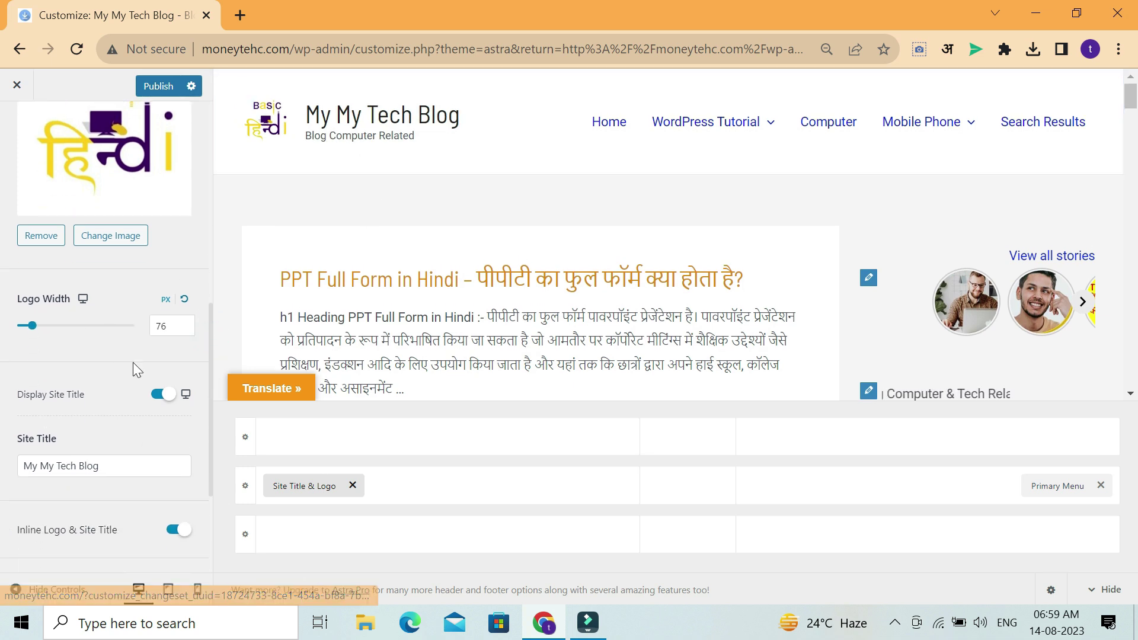
Toggle the site title display off and on again, and shorten the site title to My Tech Blog
click(164, 394)
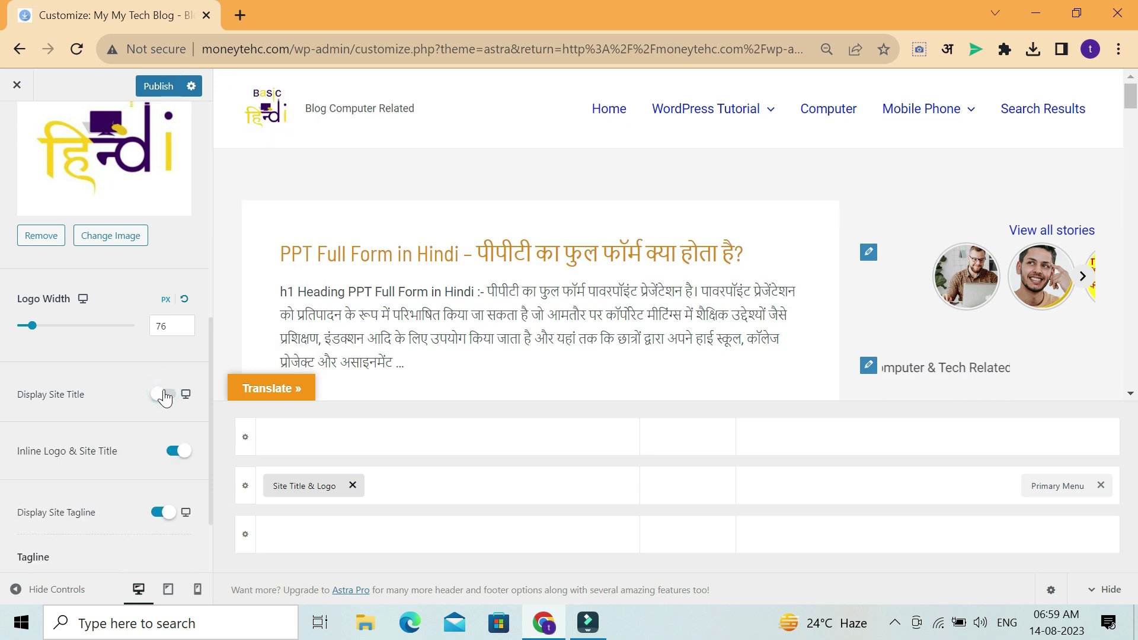
click(163, 394)
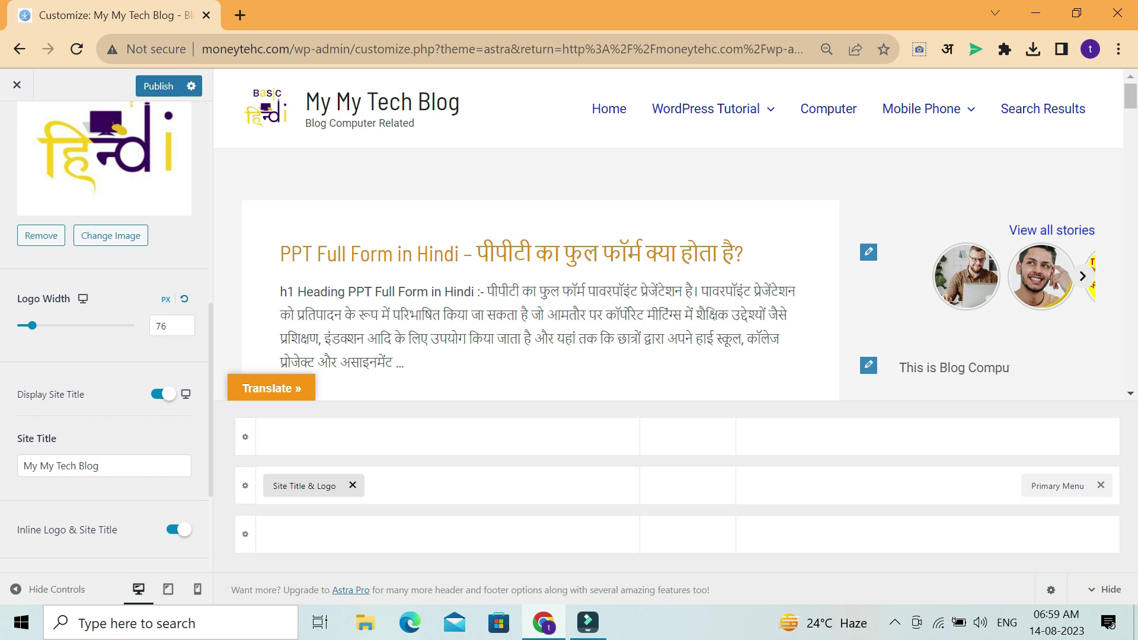
drag(39, 466, 13, 470)
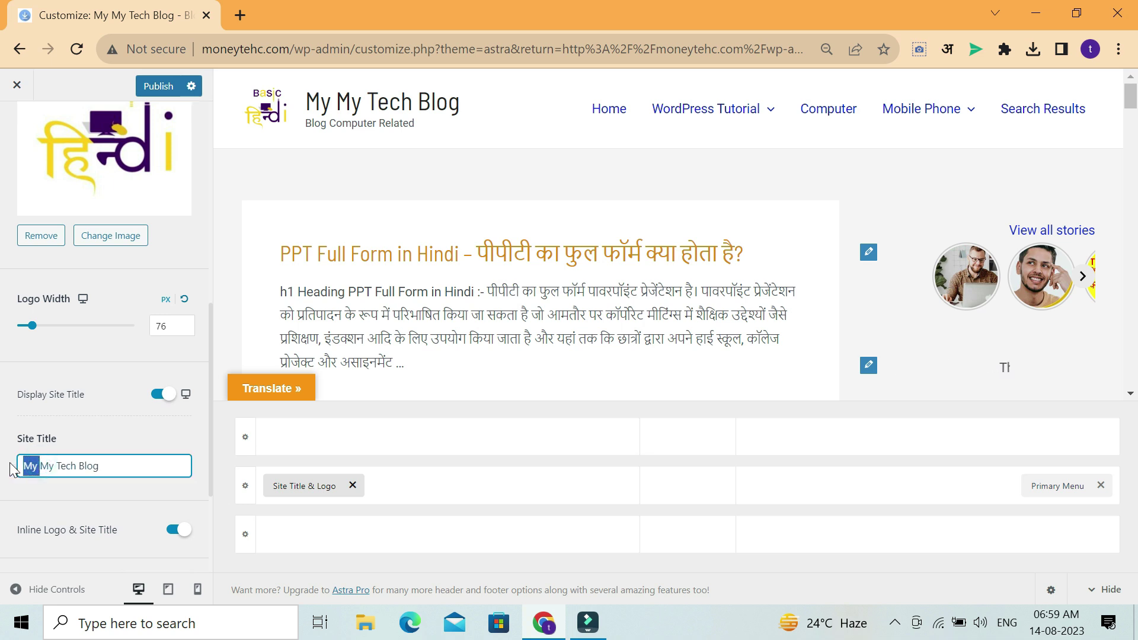
key(BackSpace)
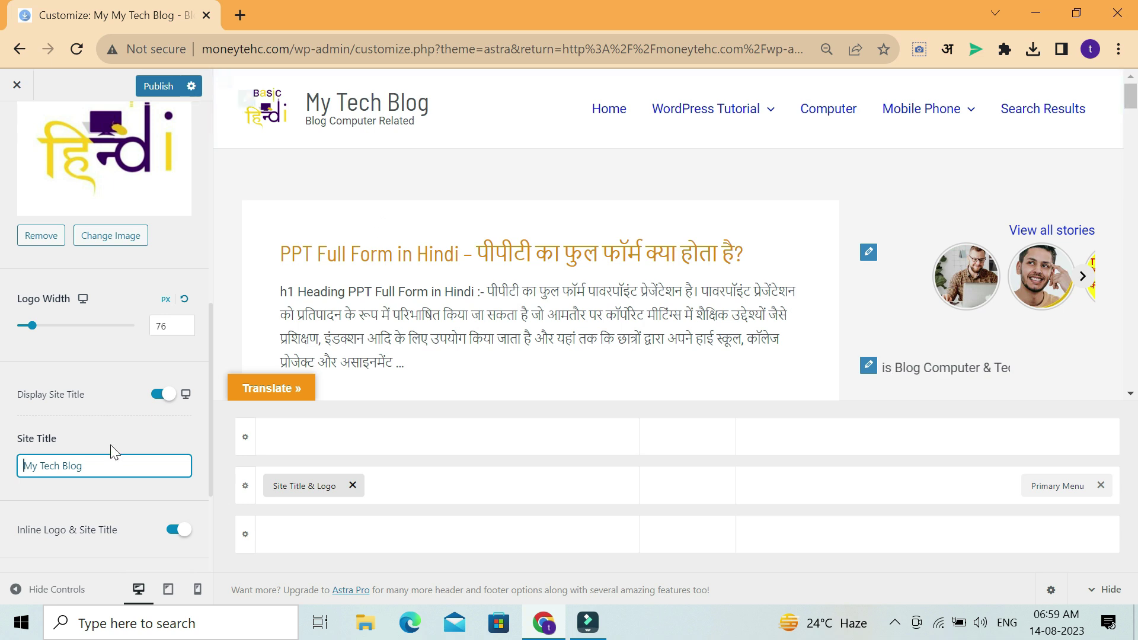
drag(130, 470, 13, 466)
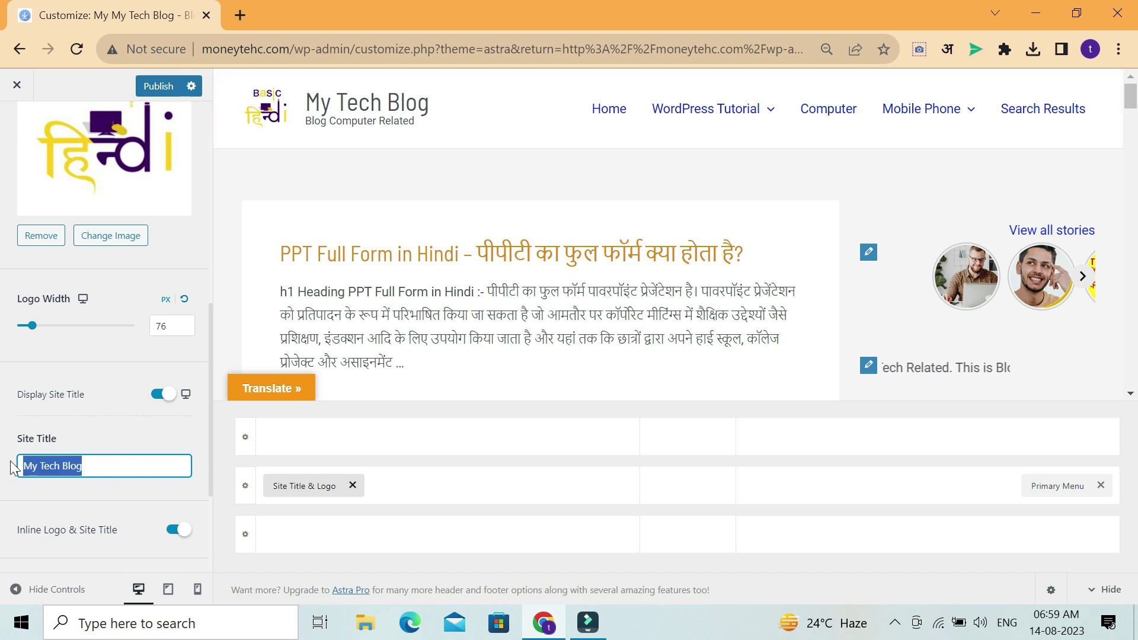
Toggle the inline logo and site title layout off and on, and do the same with the site tagline display
drag(209, 376, 209, 448)
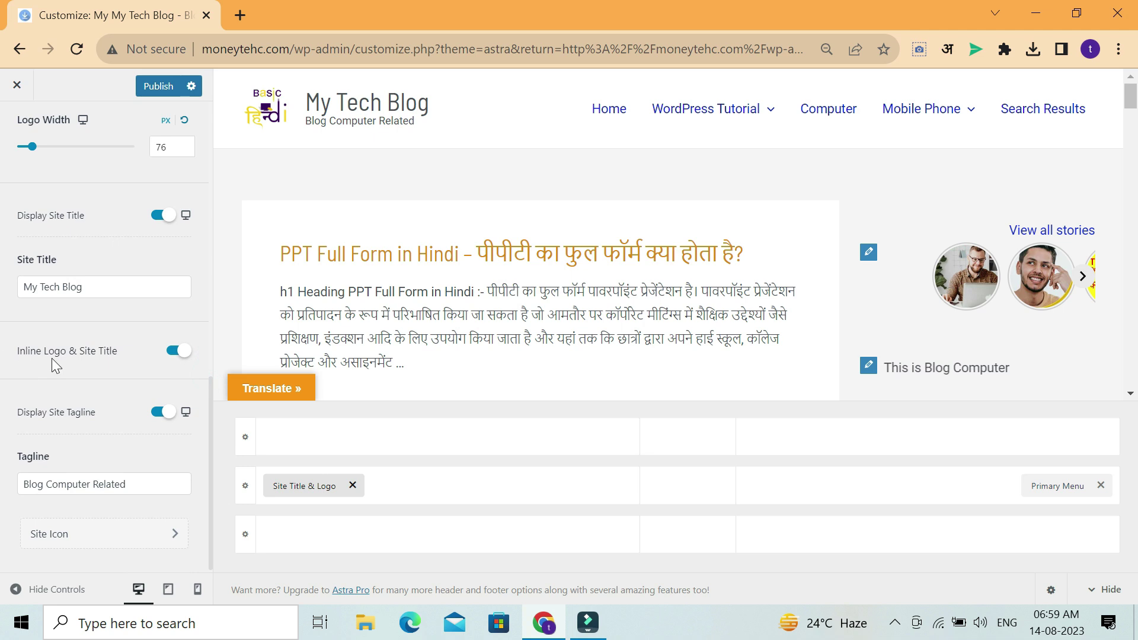
click(172, 352)
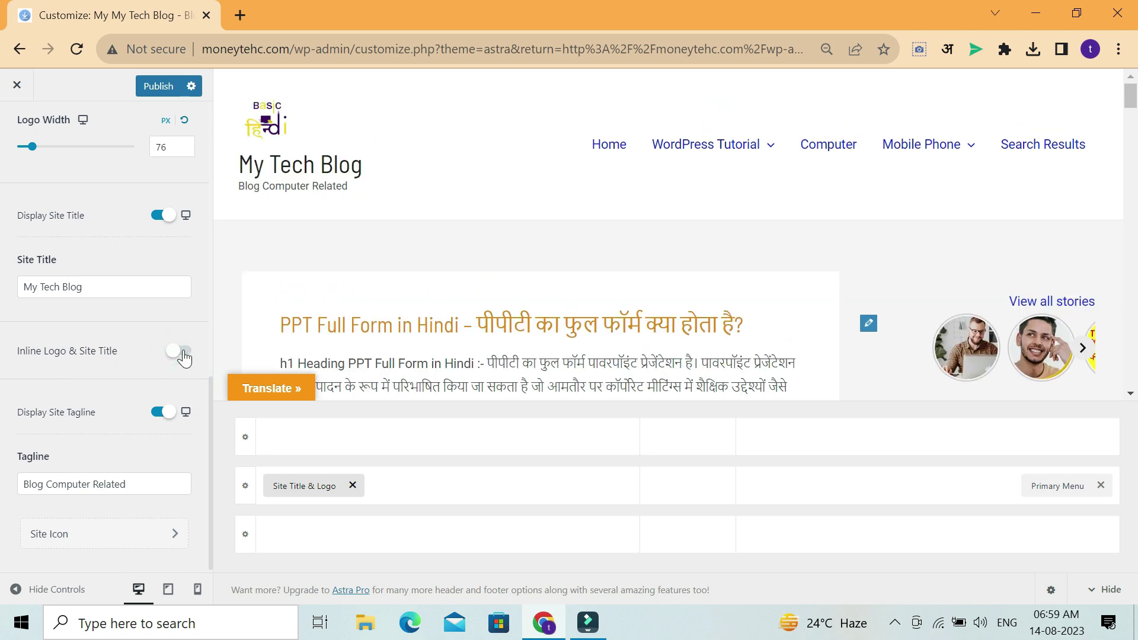
click(184, 354)
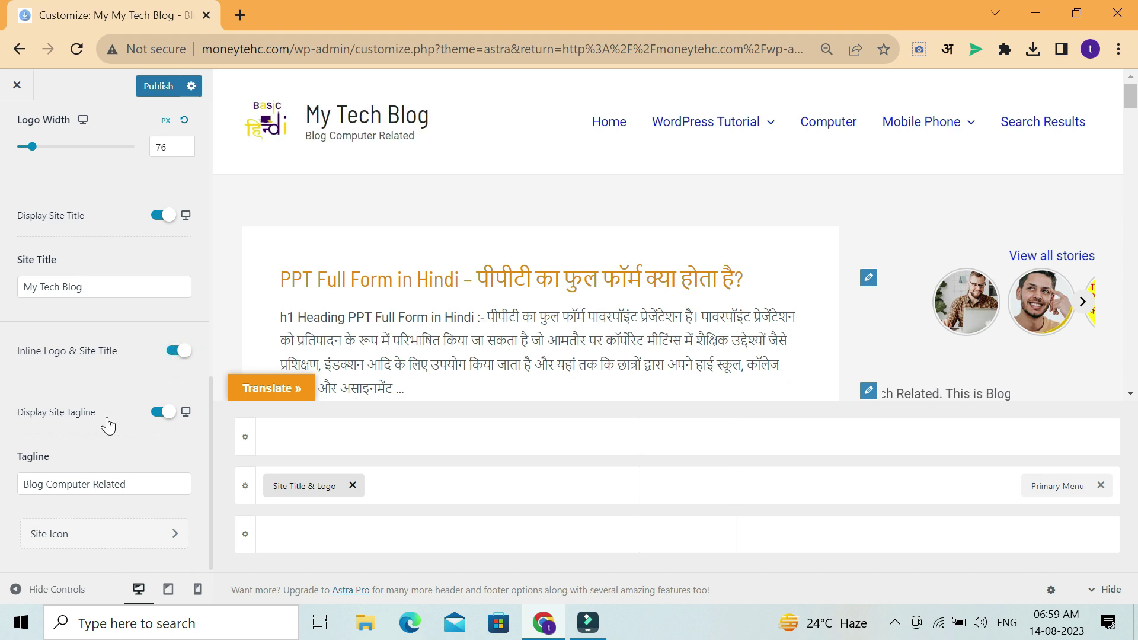
drag(304, 135, 418, 137)
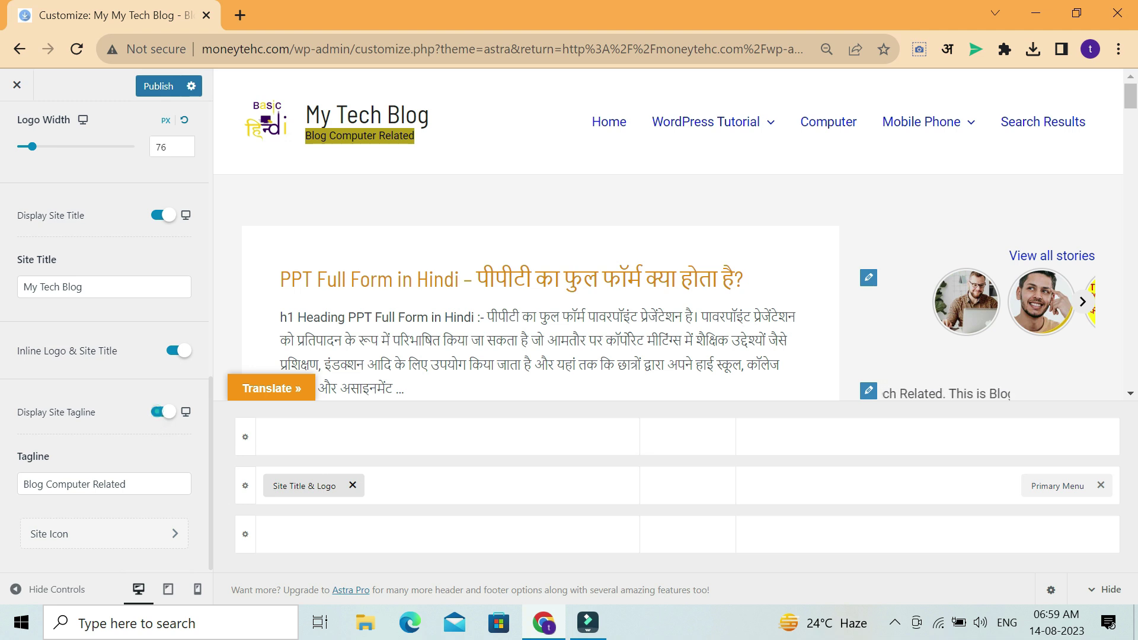
click(159, 412)
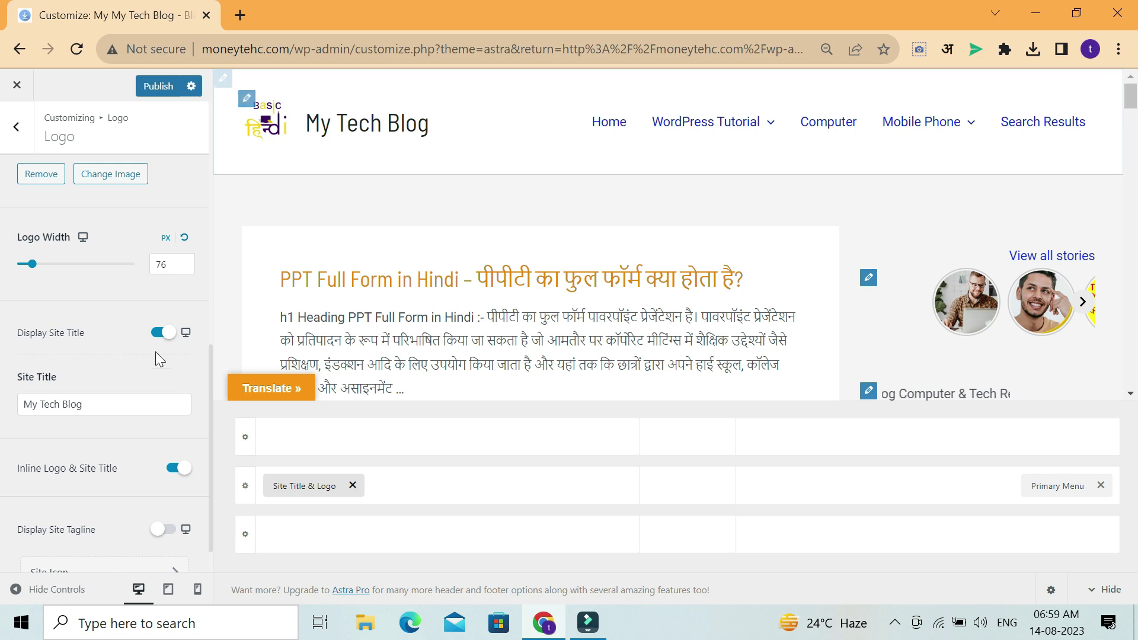
click(172, 532)
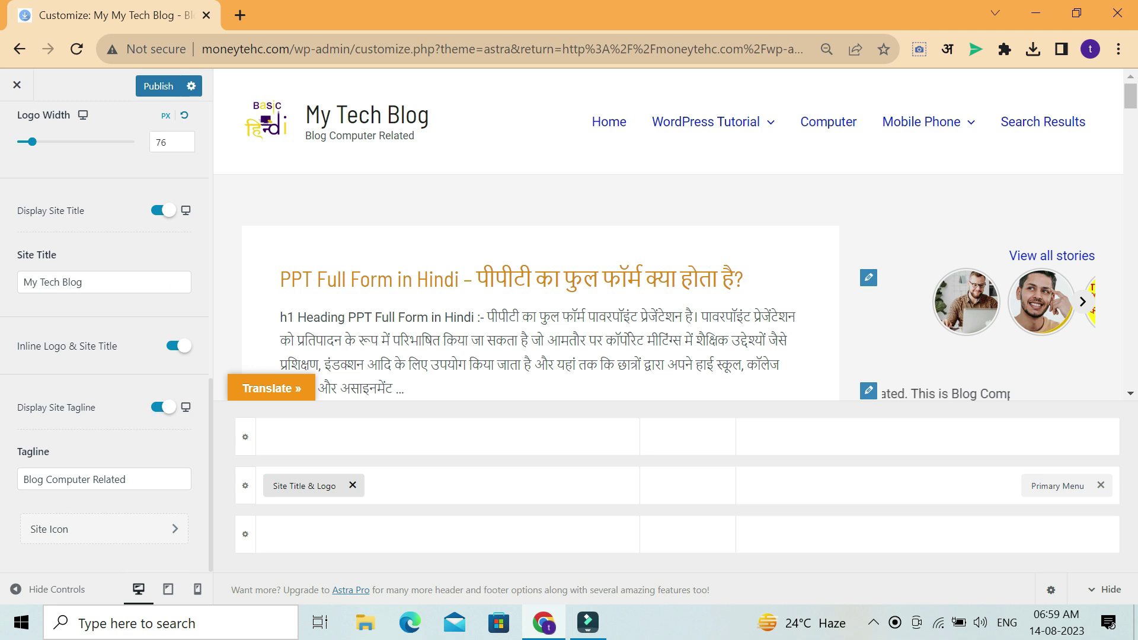
Reword the tagline to Computer Related Blog and highlight it in the header preview
drag(148, 479, 22, 458)
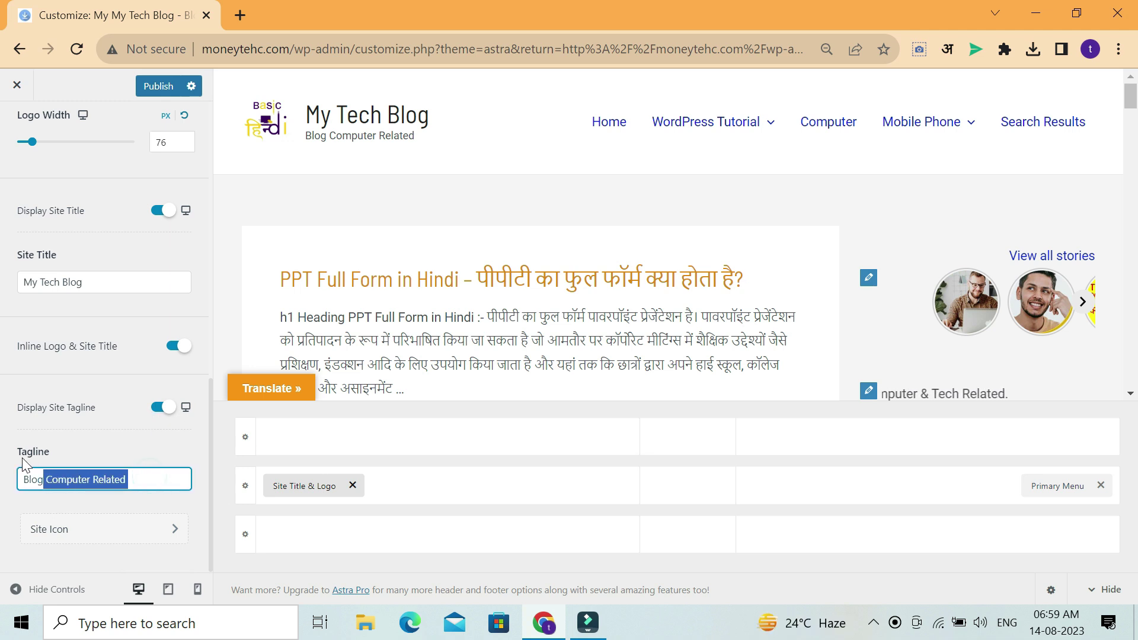
click(50, 481)
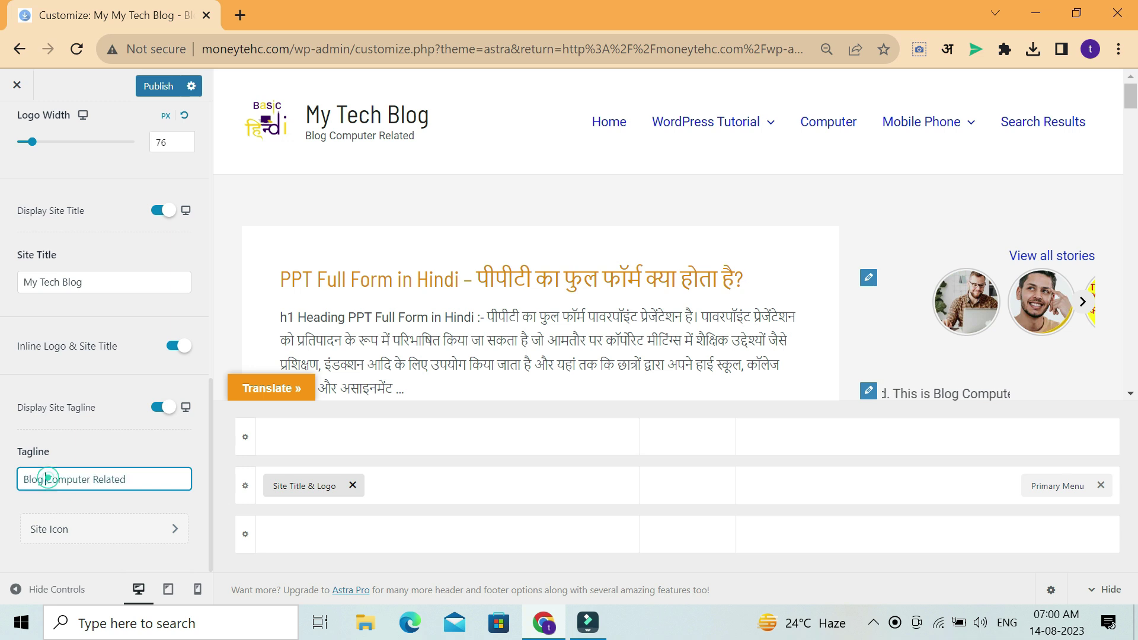
drag(43, 484, 23, 482)
key(Delete)
key(Delete)
click(124, 480)
text(Blog)
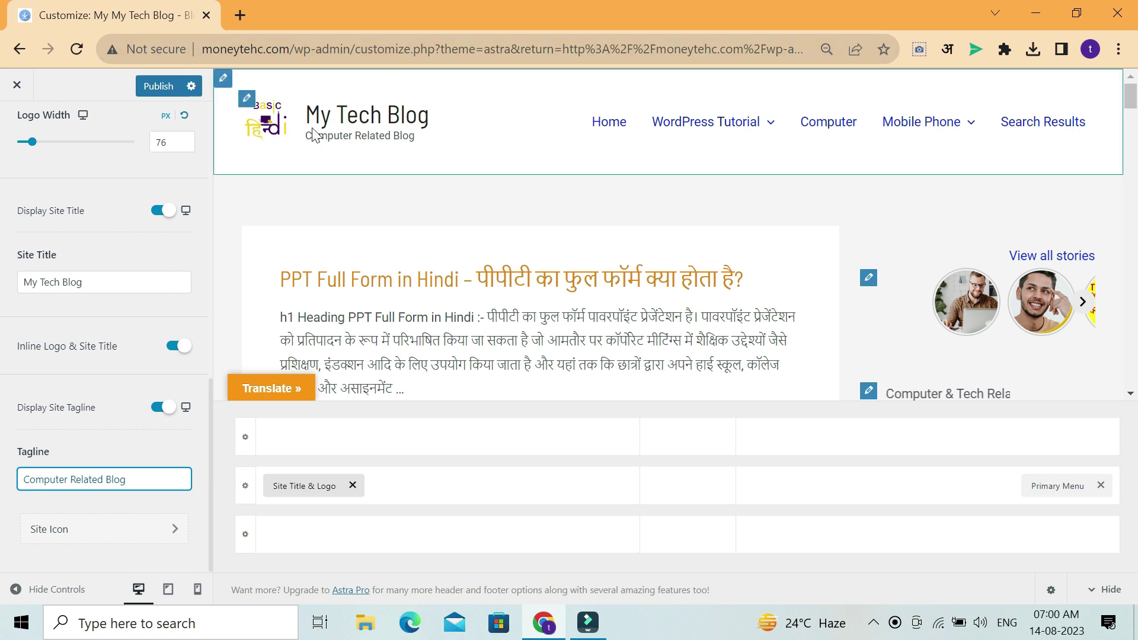
drag(305, 136, 417, 138)
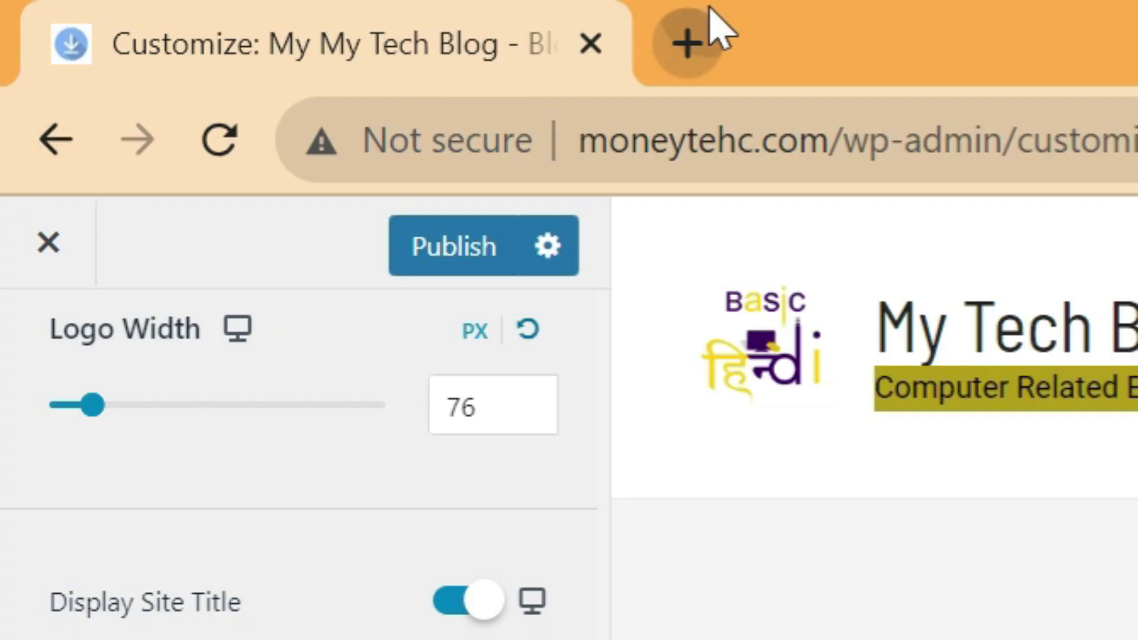
Open youtube.com in a new browser tab to examine its site icon, and return to the theme customizer
click(700, 29)
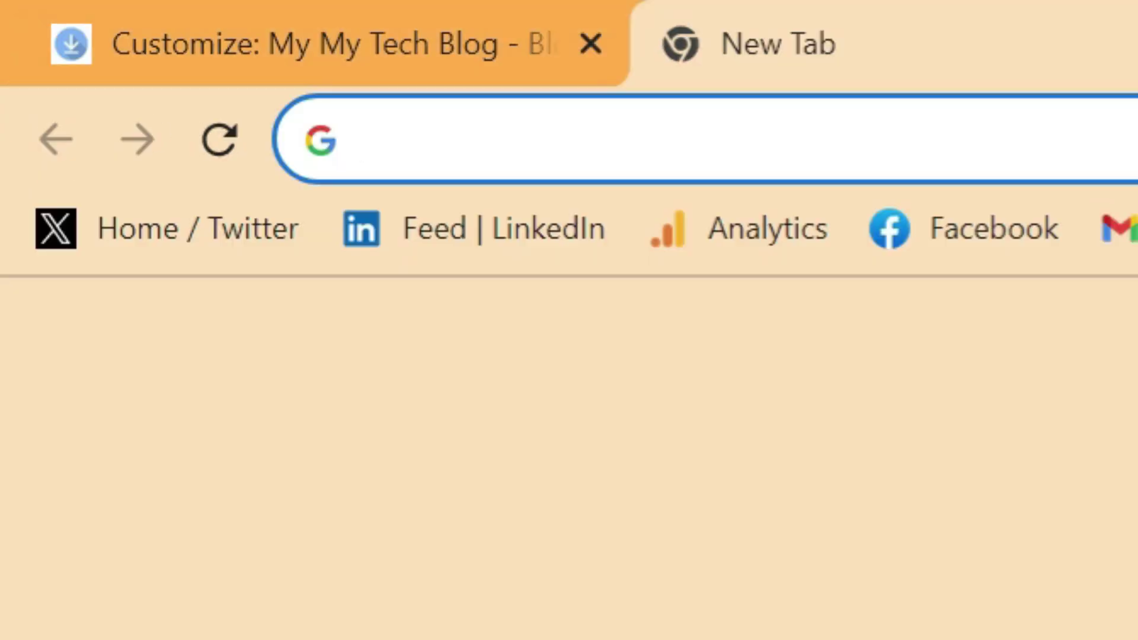
text(youtube.com)
key(Return)
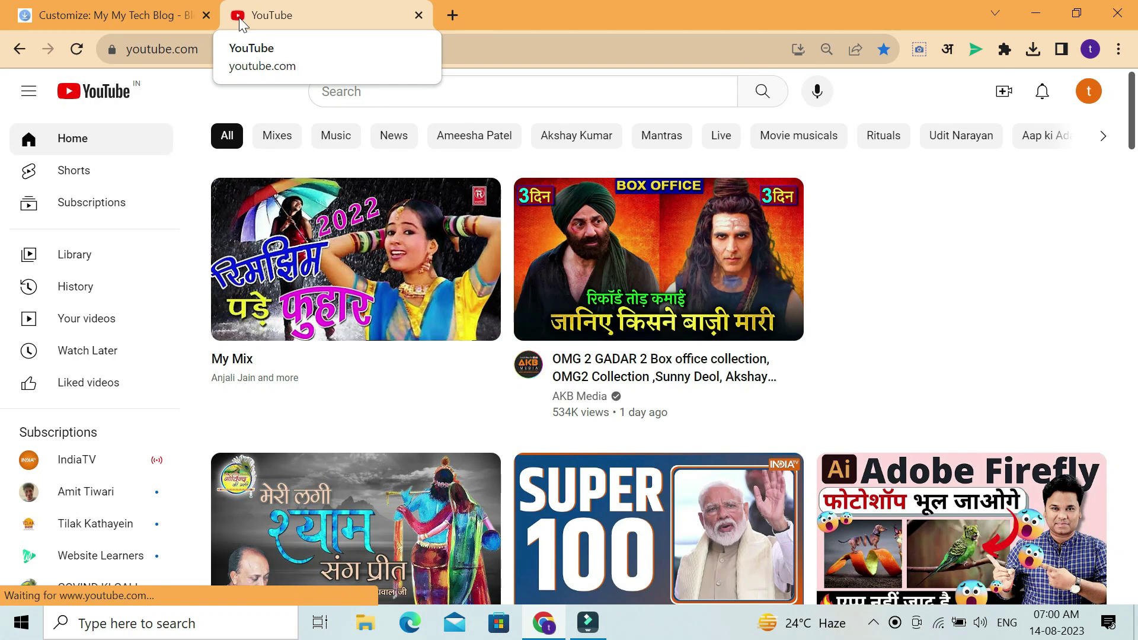
click(34, 18)
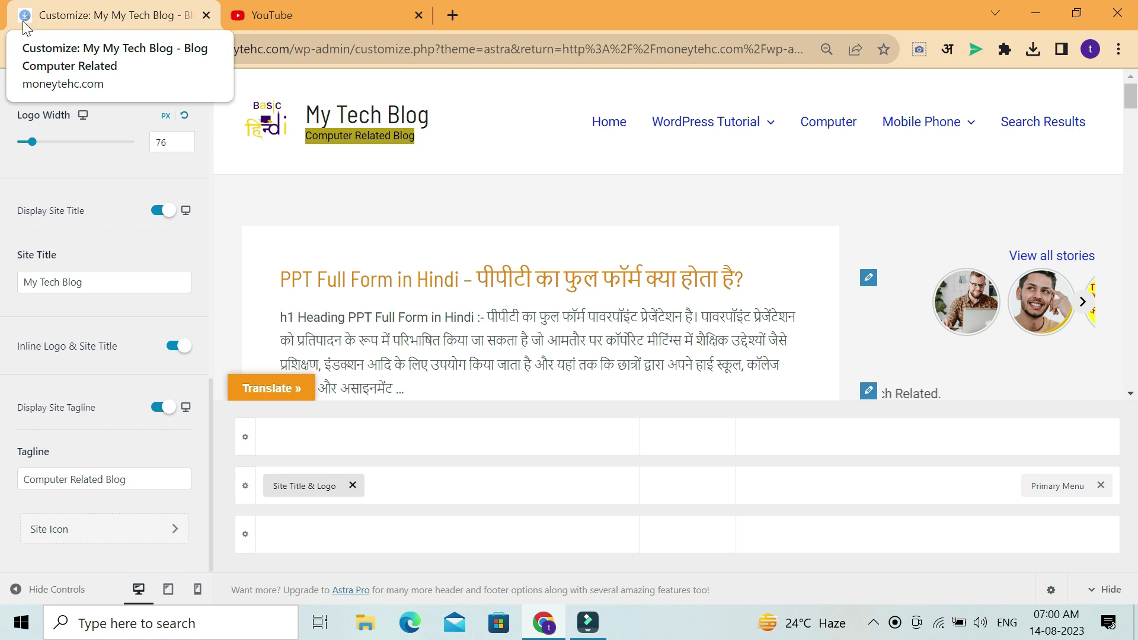
Change the site icon to cropped-cropped-channels4_profile-1v-2.jpg from the media library
click(76, 531)
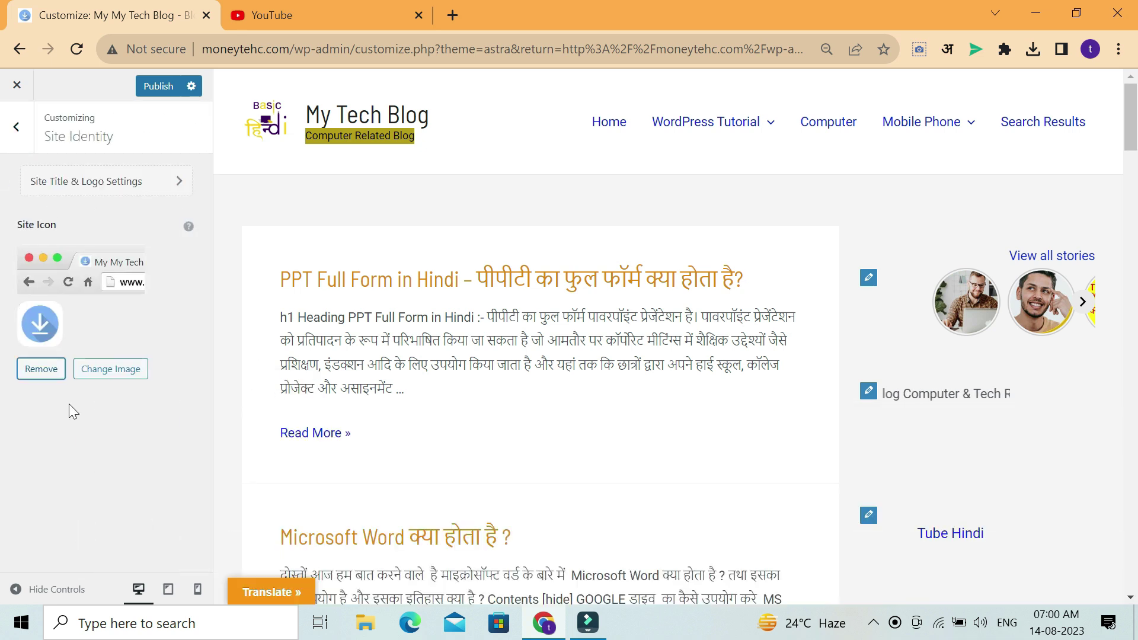
click(105, 373)
click(318, 246)
click(1085, 563)
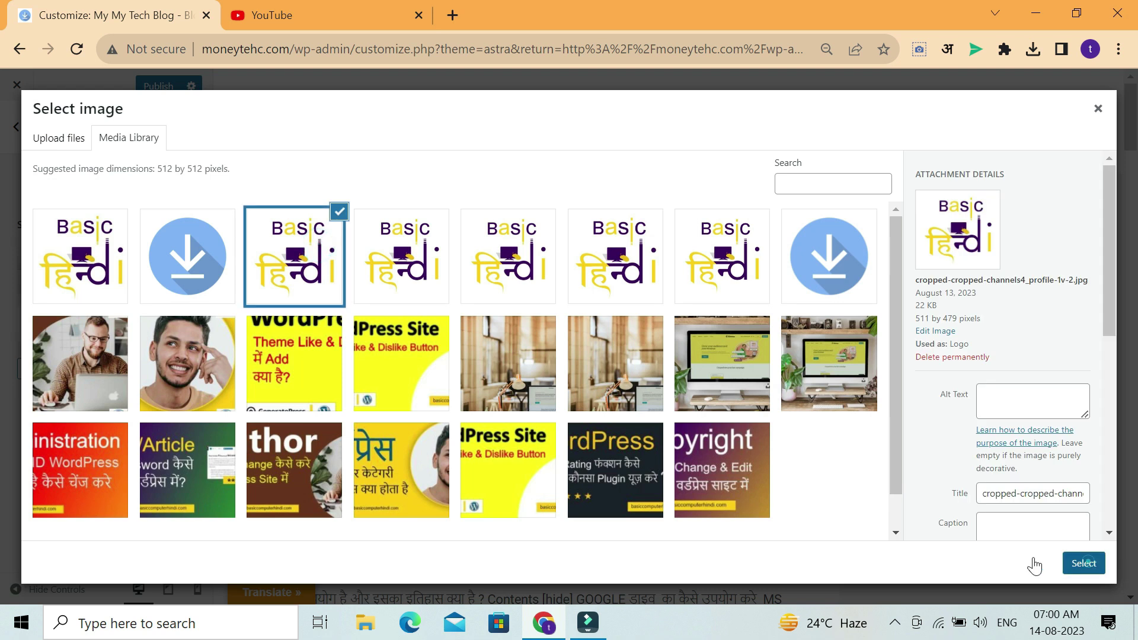
click(1072, 564)
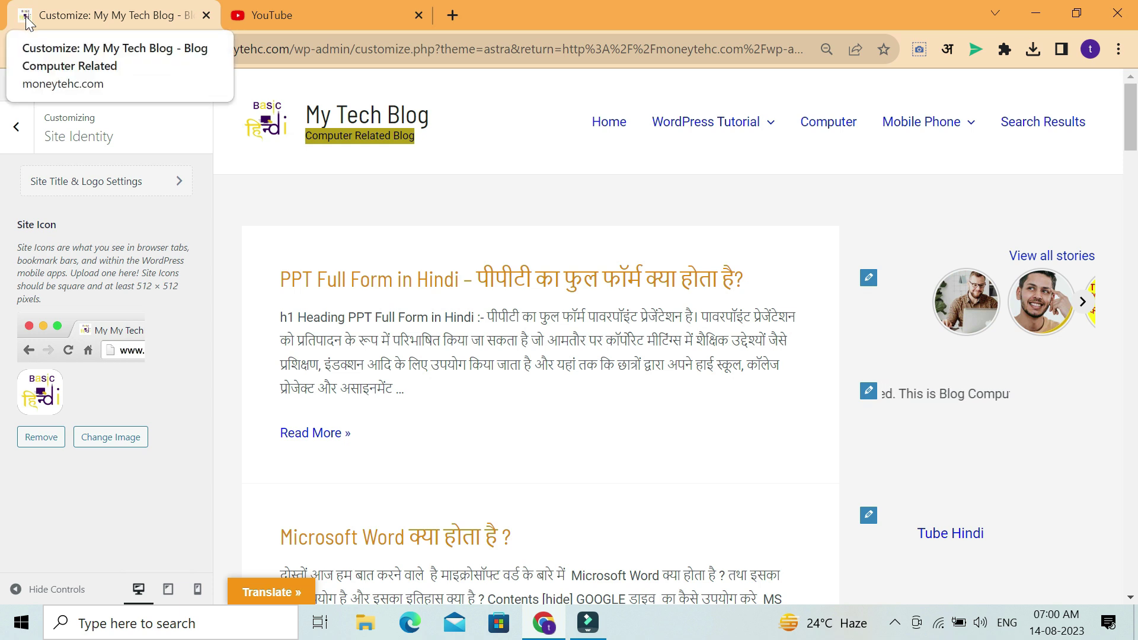
Return to the header's site title and logo settings, review them, and publish the changes
click(11, 131)
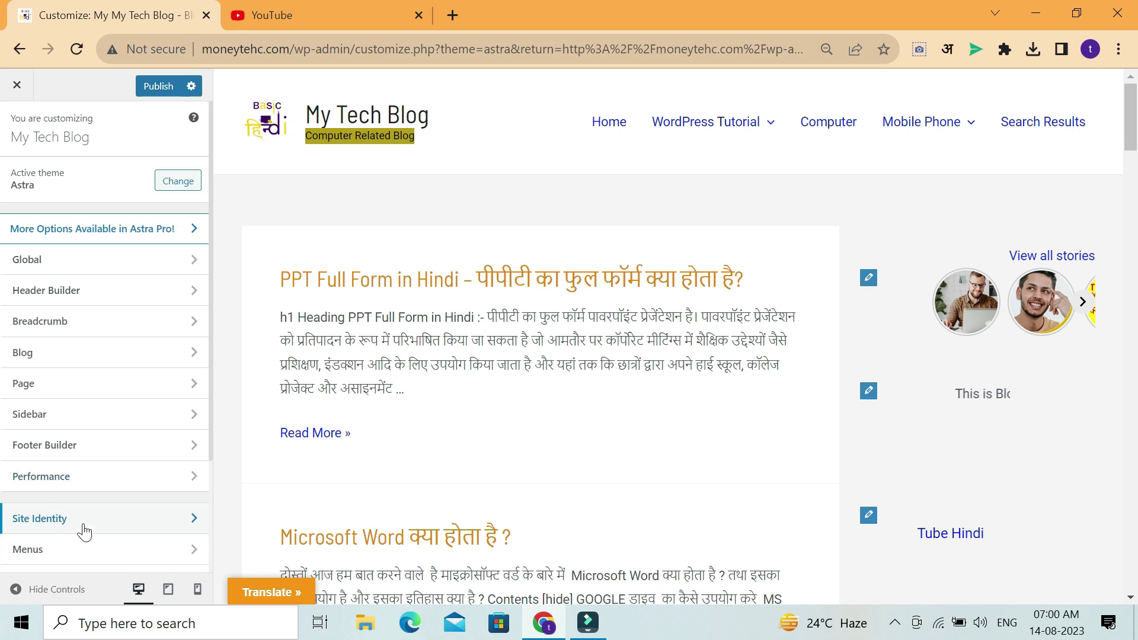
click(80, 300)
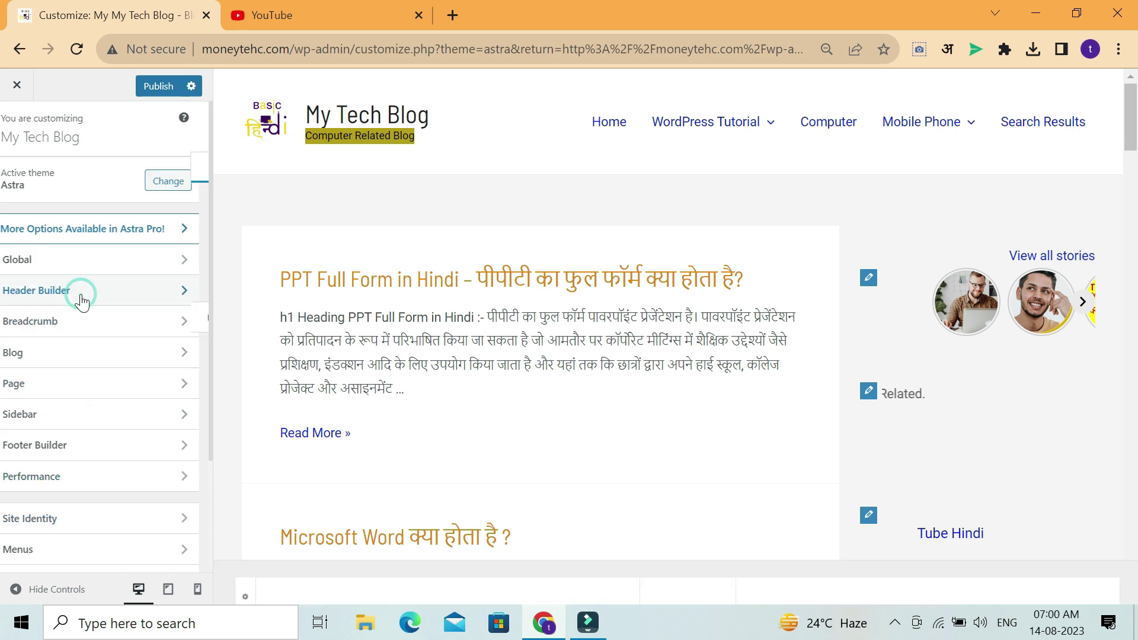
click(117, 233)
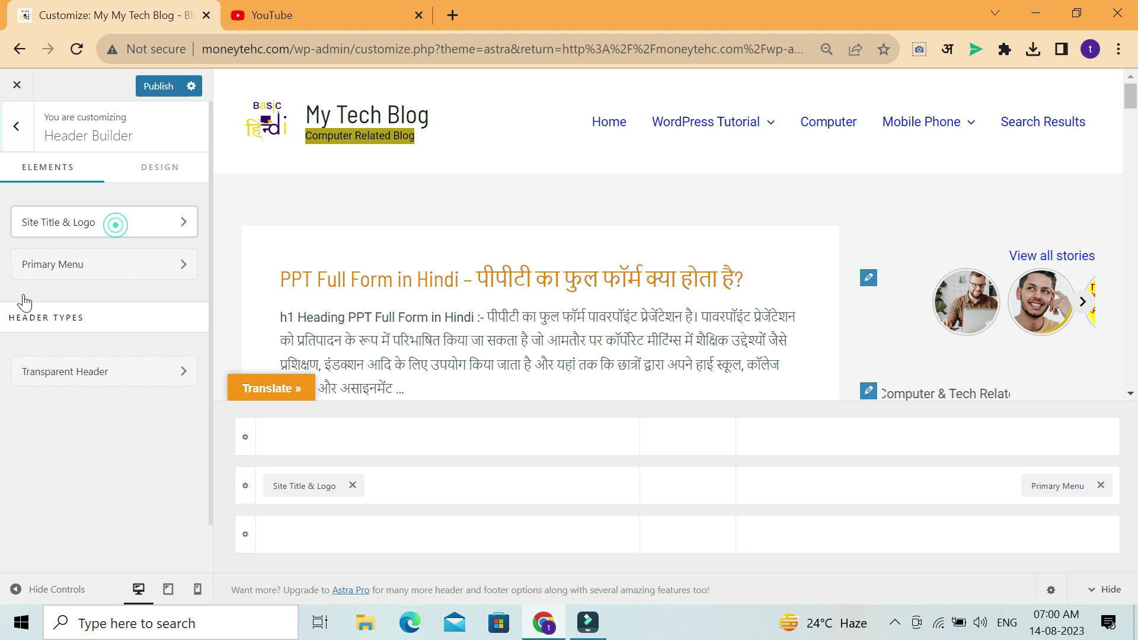
scroll(94, 419, down, 6)
scroll(94, 418, up, 4)
scroll(94, 420, down, 4)
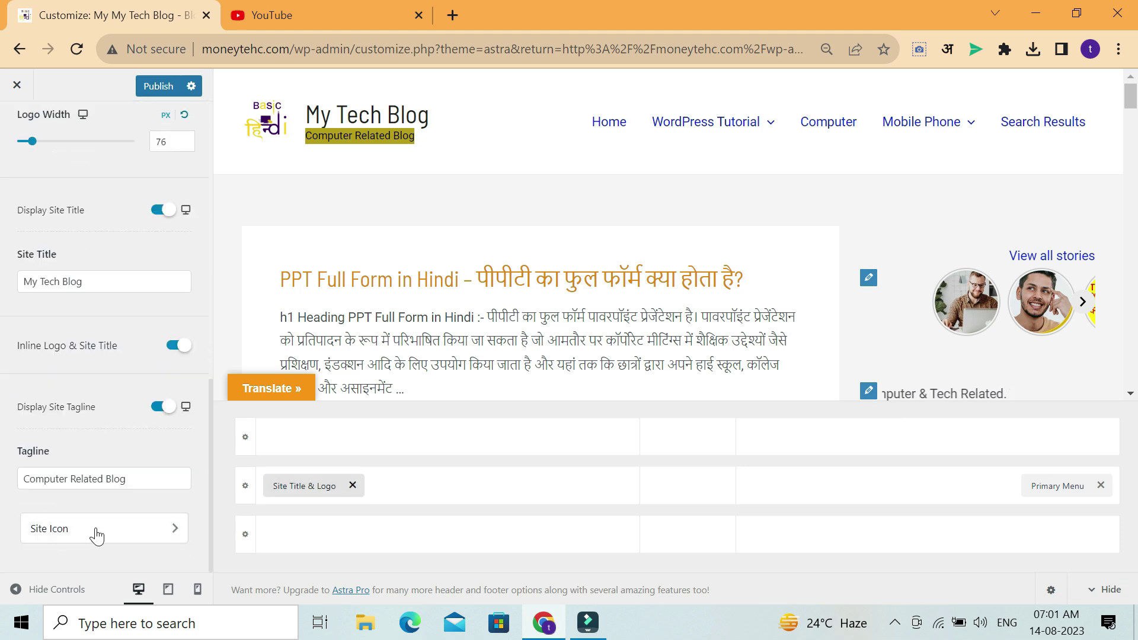
scroll(82, 354, up, 6)
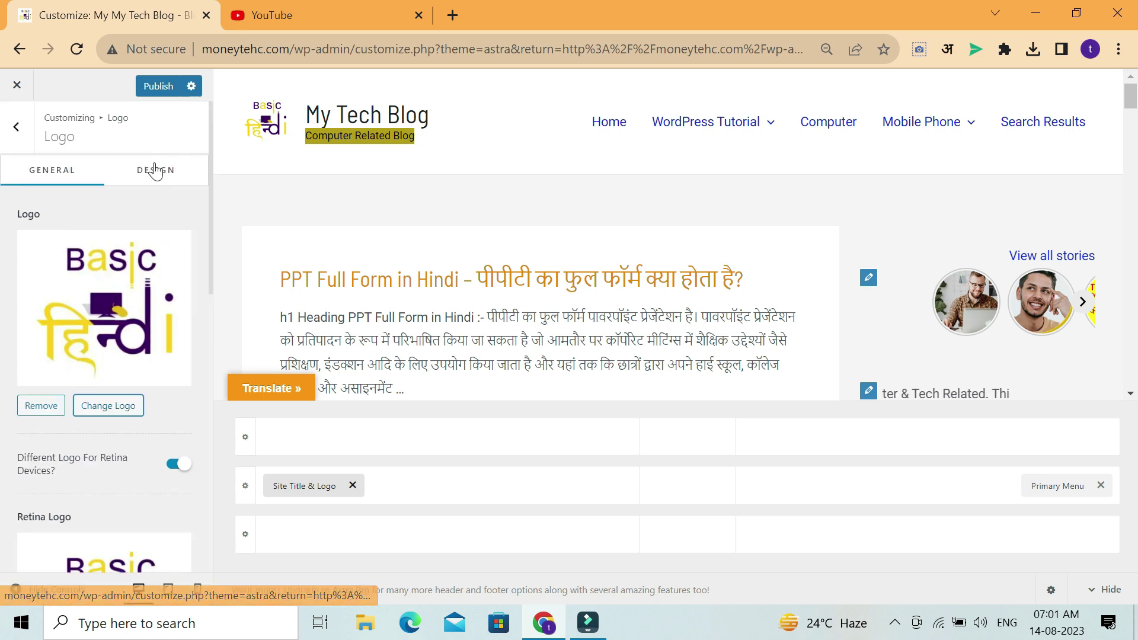
click(154, 88)
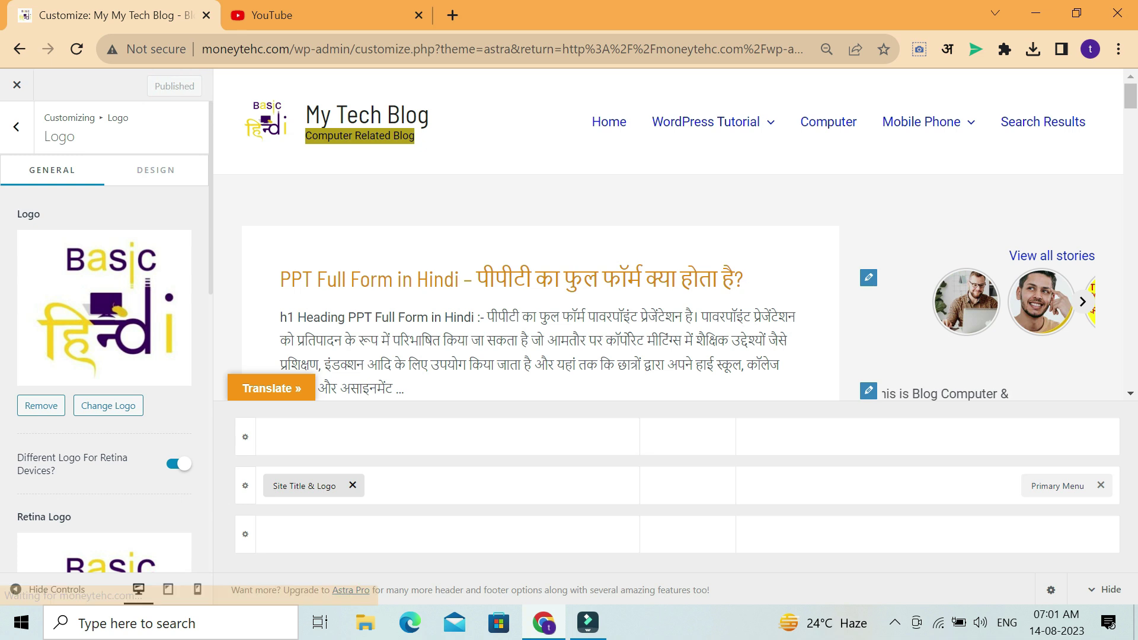
Set the normal title color to a dark orange in the logo's design settings
click(152, 176)
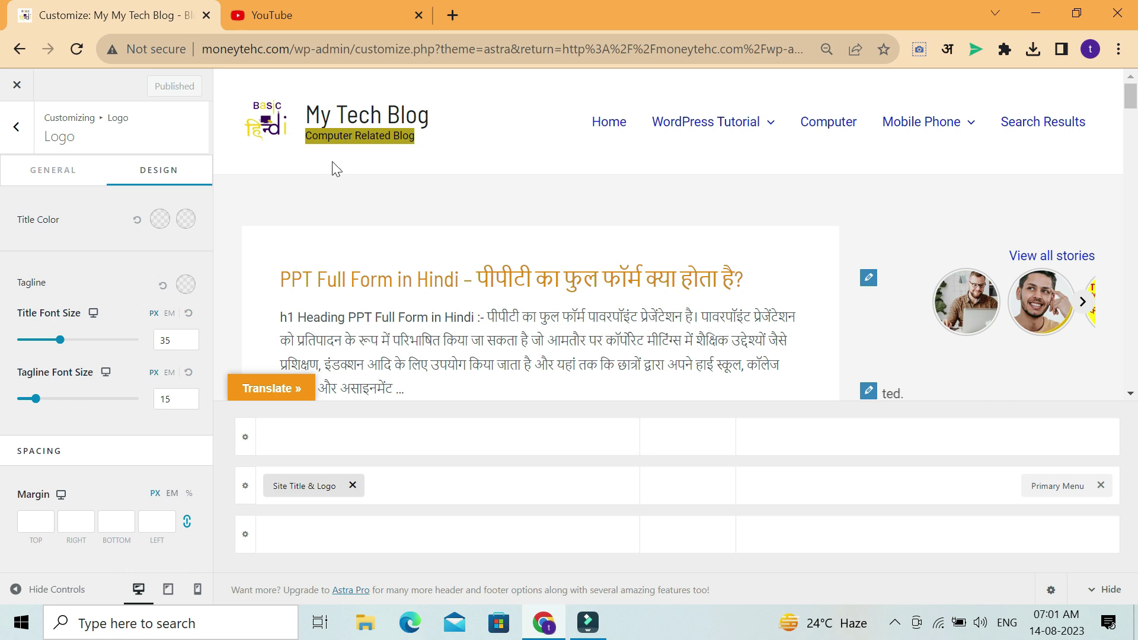
click(392, 130)
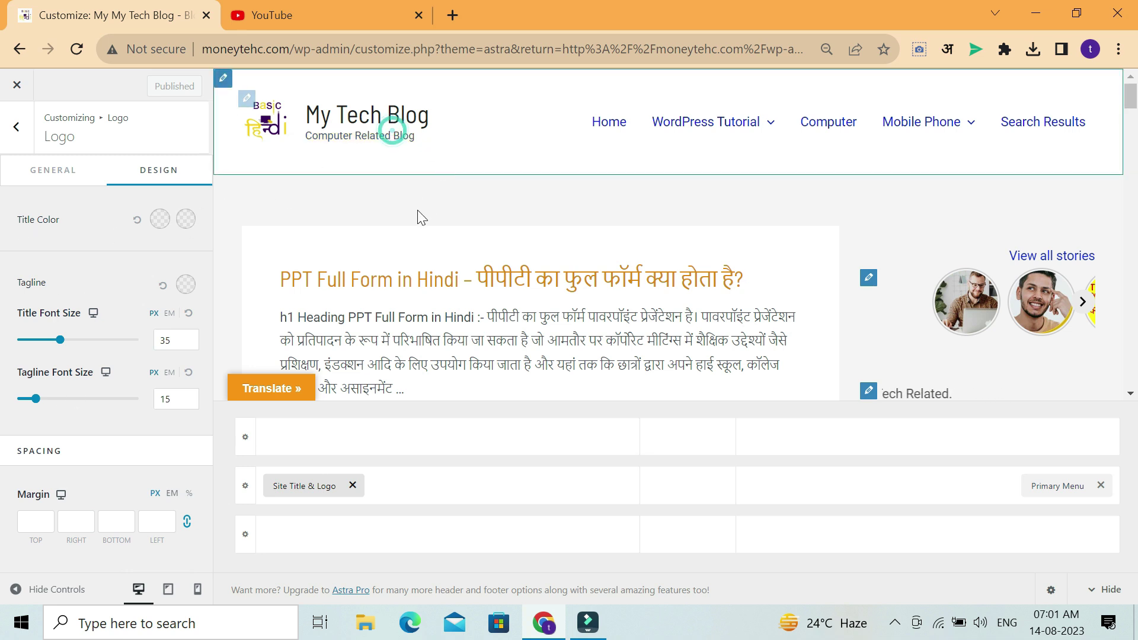
click(157, 221)
click(182, 280)
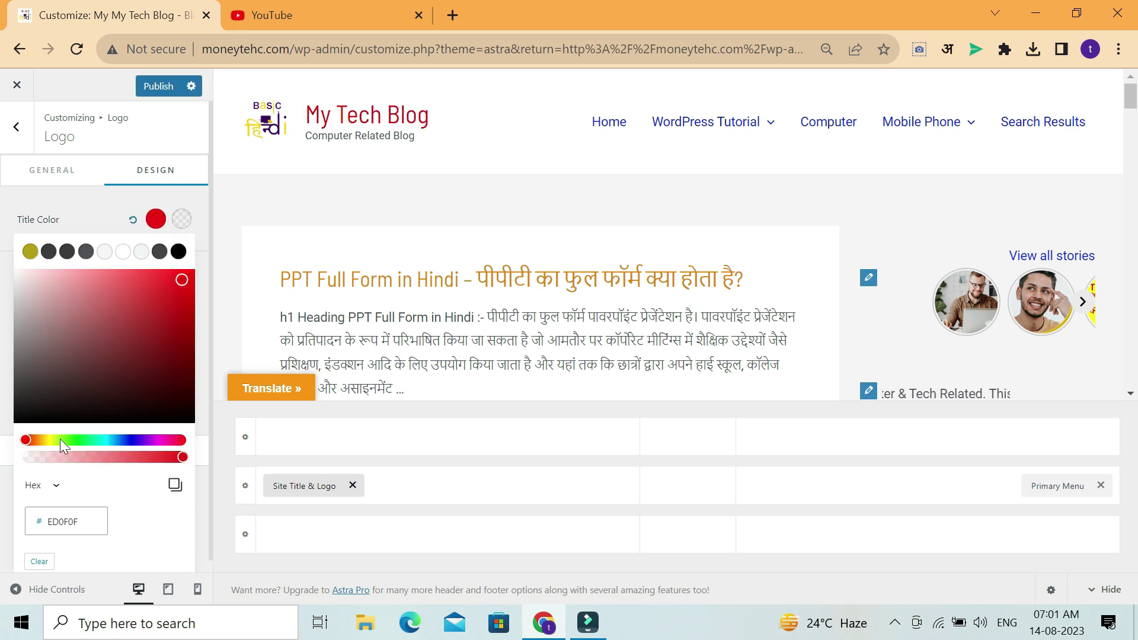
drag(52, 438, 41, 435)
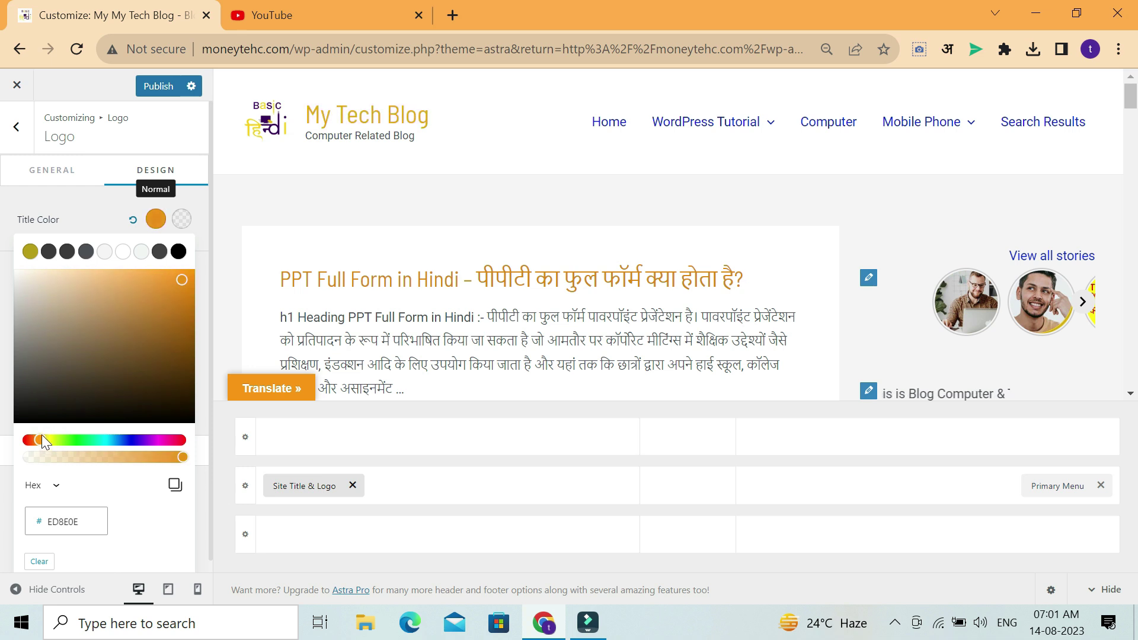
click(190, 296)
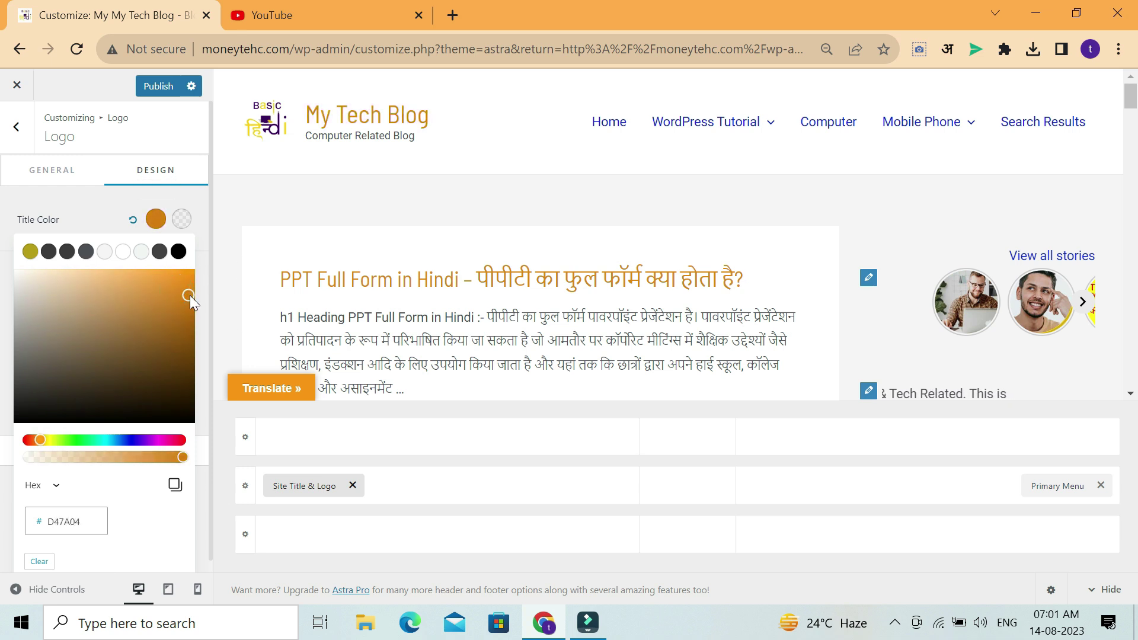
mouse_move(183, 281)
mouse_down()
mouse_move(195, 275)
mouse_move(200, 293)
mouse_up()
click(197, 293)
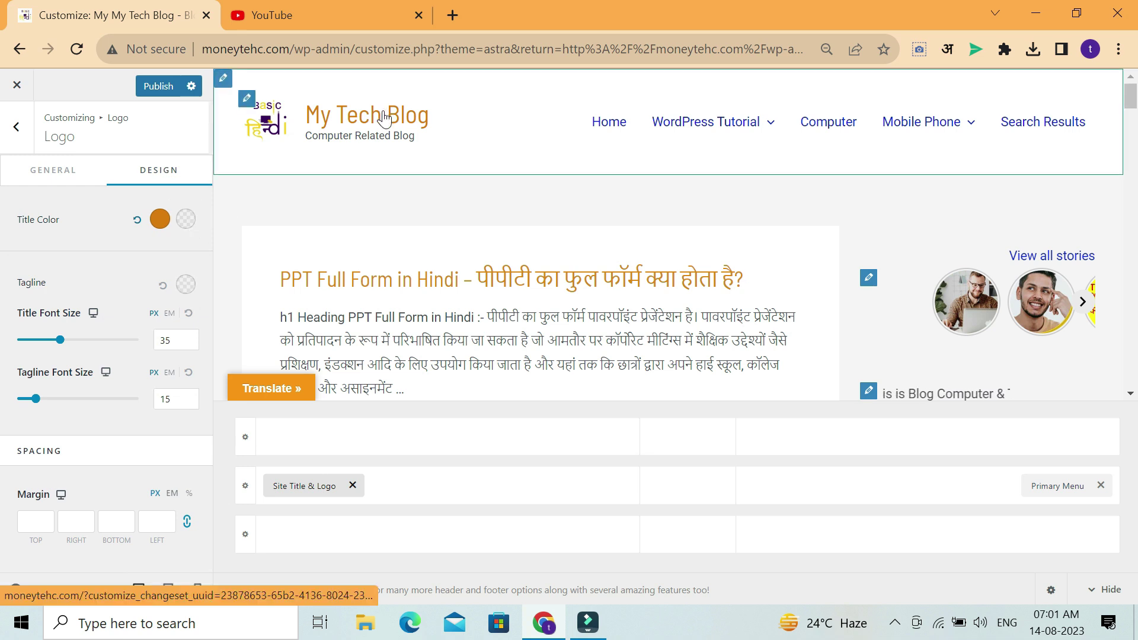
Set the hover color of the site title to a bright turquoise, #00D9B9
click(186, 219)
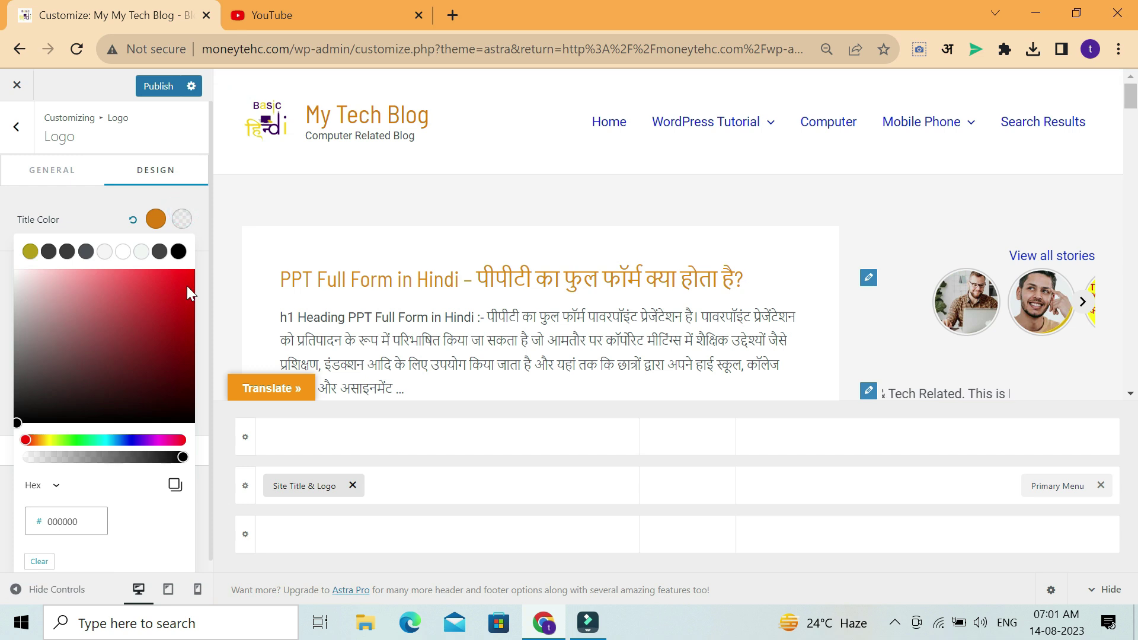
click(101, 440)
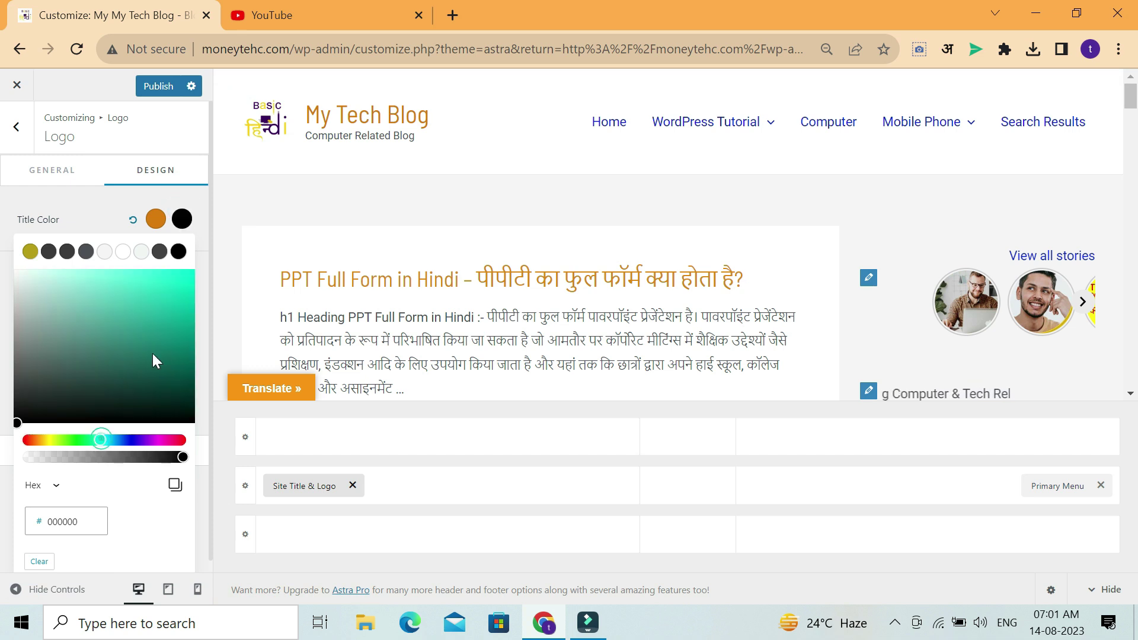
click(188, 287)
click(192, 293)
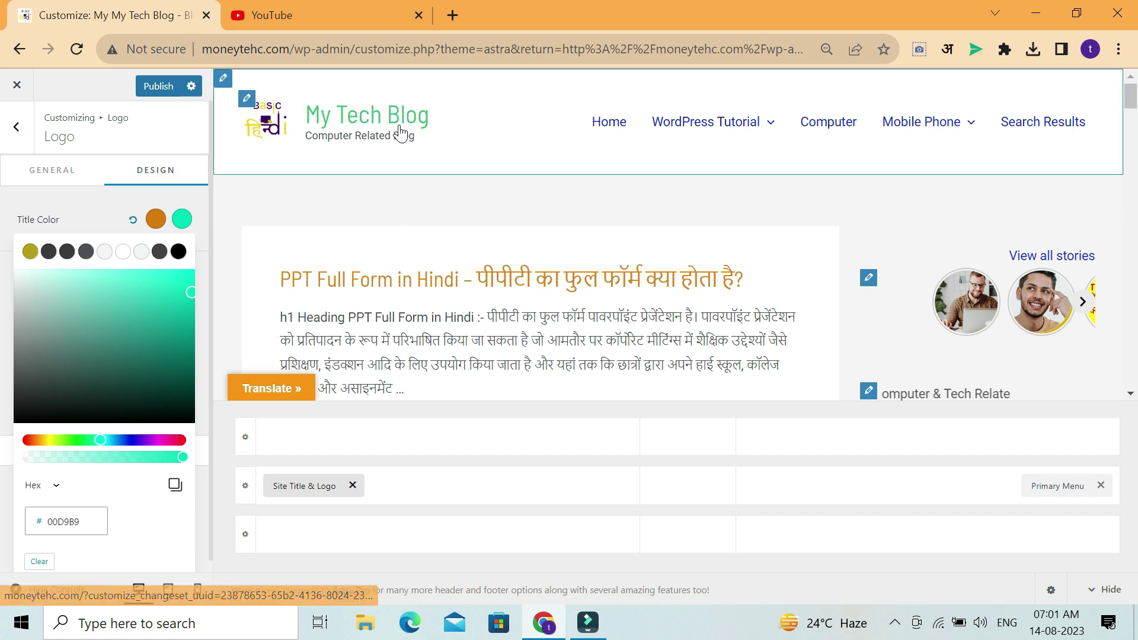
Darken the normal title color to the brown #7D4904
click(149, 223)
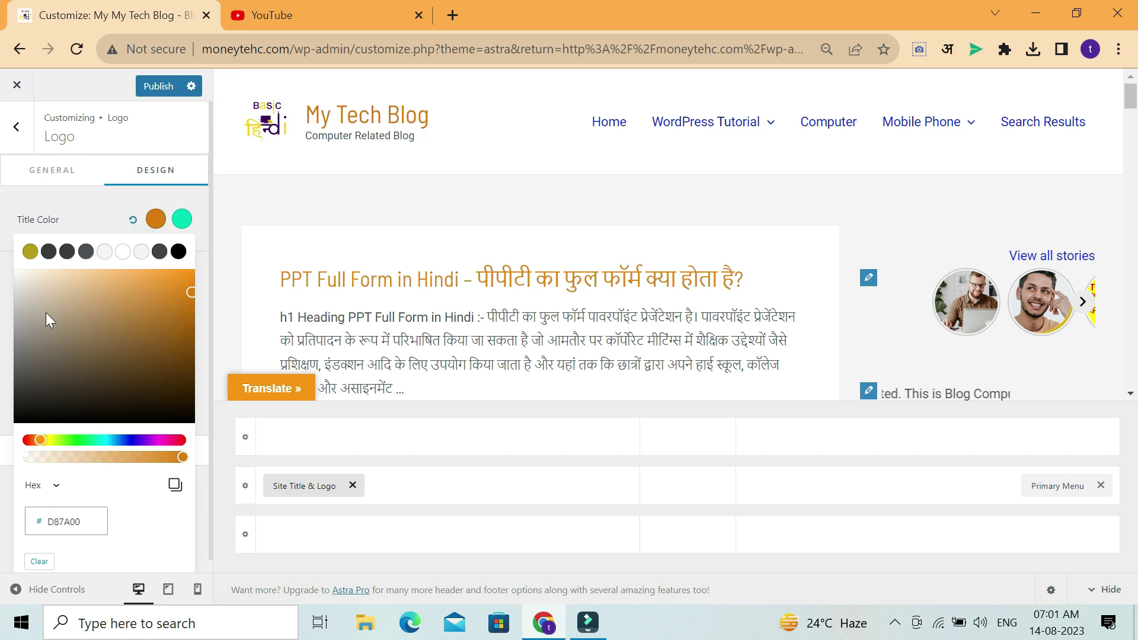
click(189, 348)
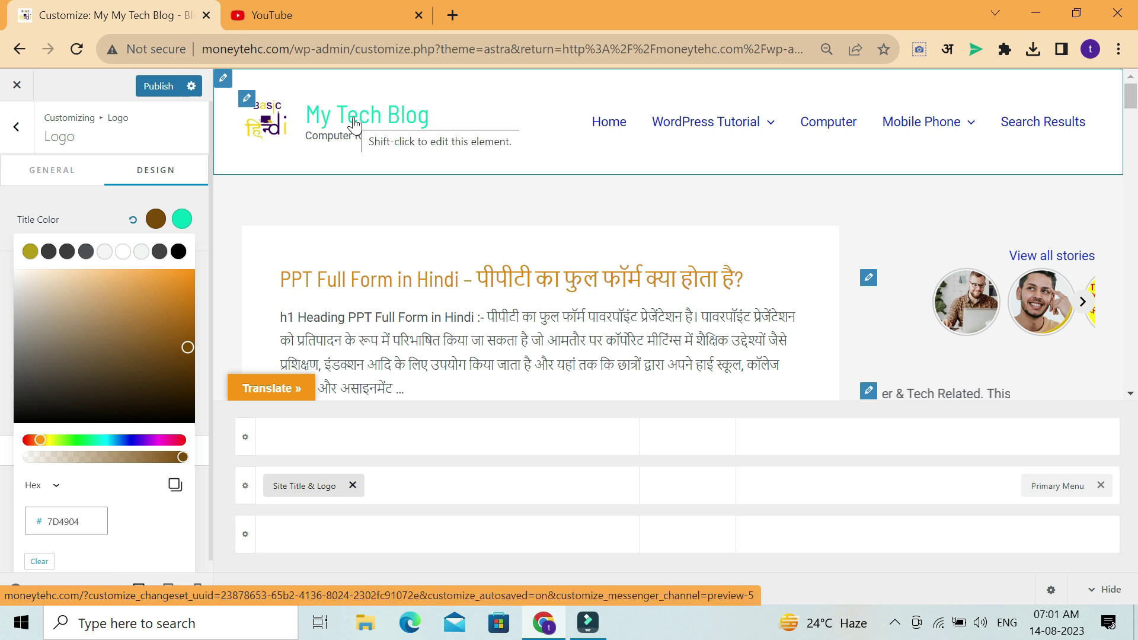
click(104, 198)
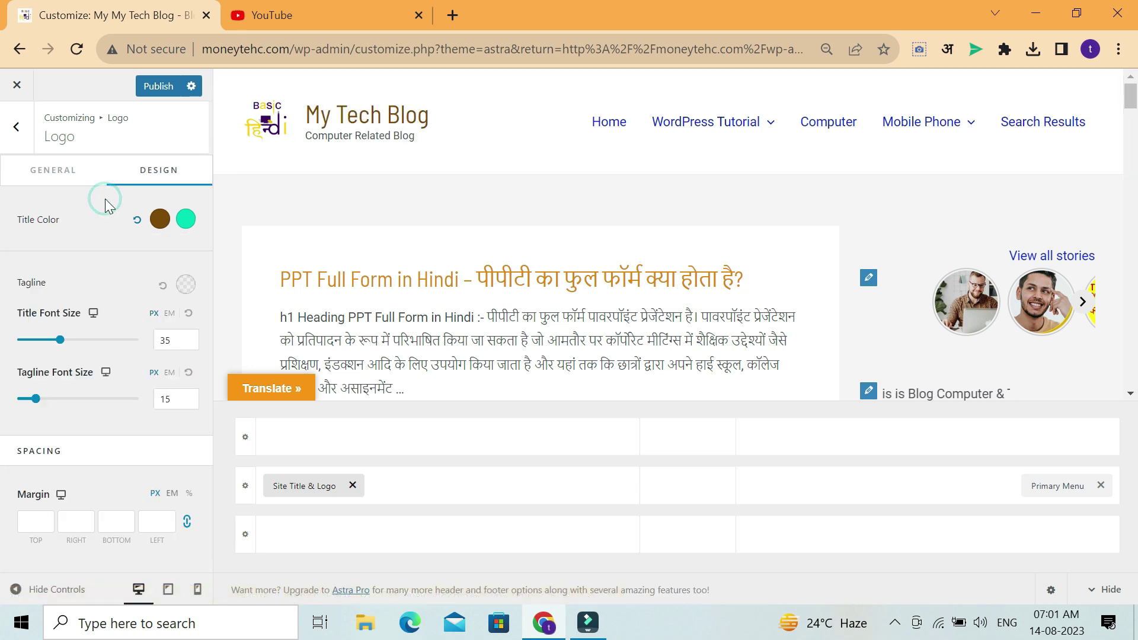
Set the color of the tagline "Computer Related Blog" to a dark purple
drag(307, 140, 392, 140)
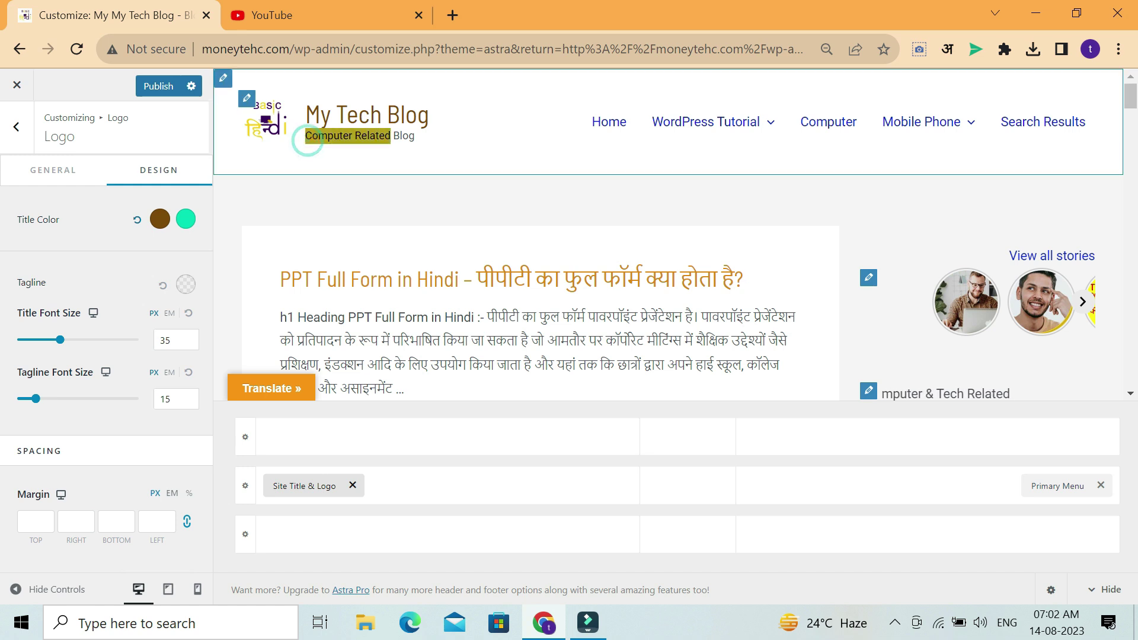
click(184, 287)
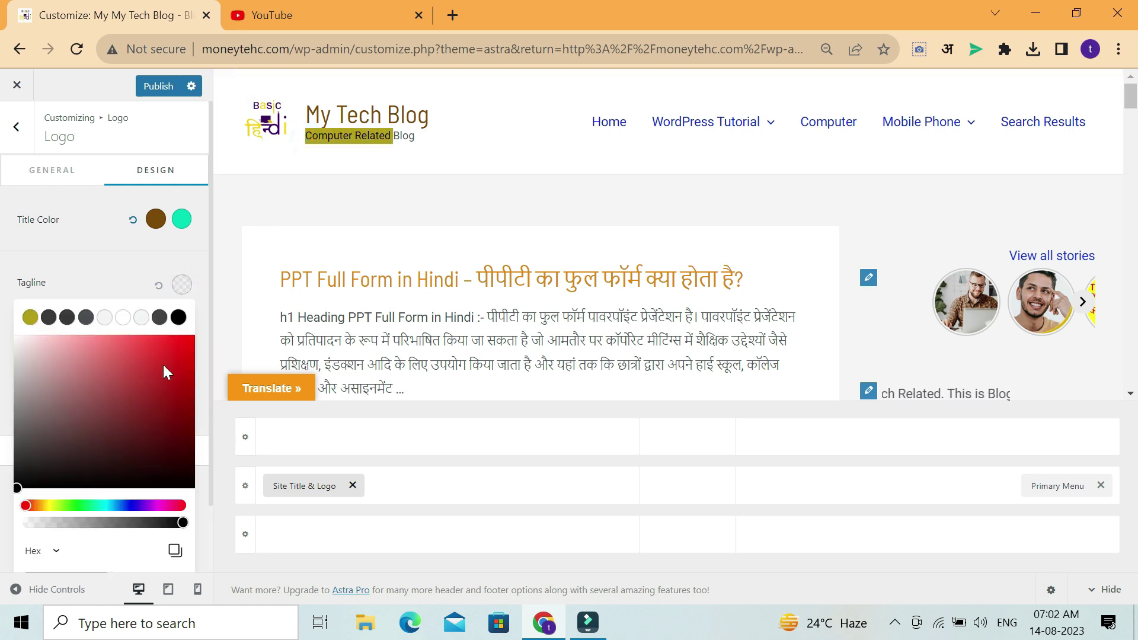
click(142, 505)
drag(184, 345, 187, 372)
click(323, 197)
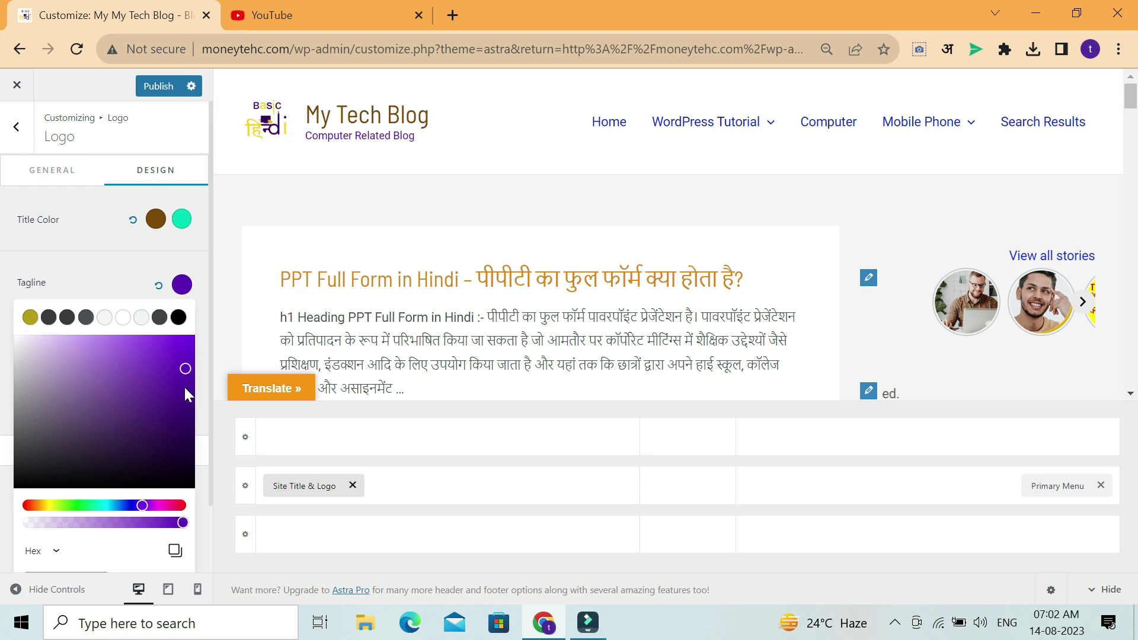
click(298, 197)
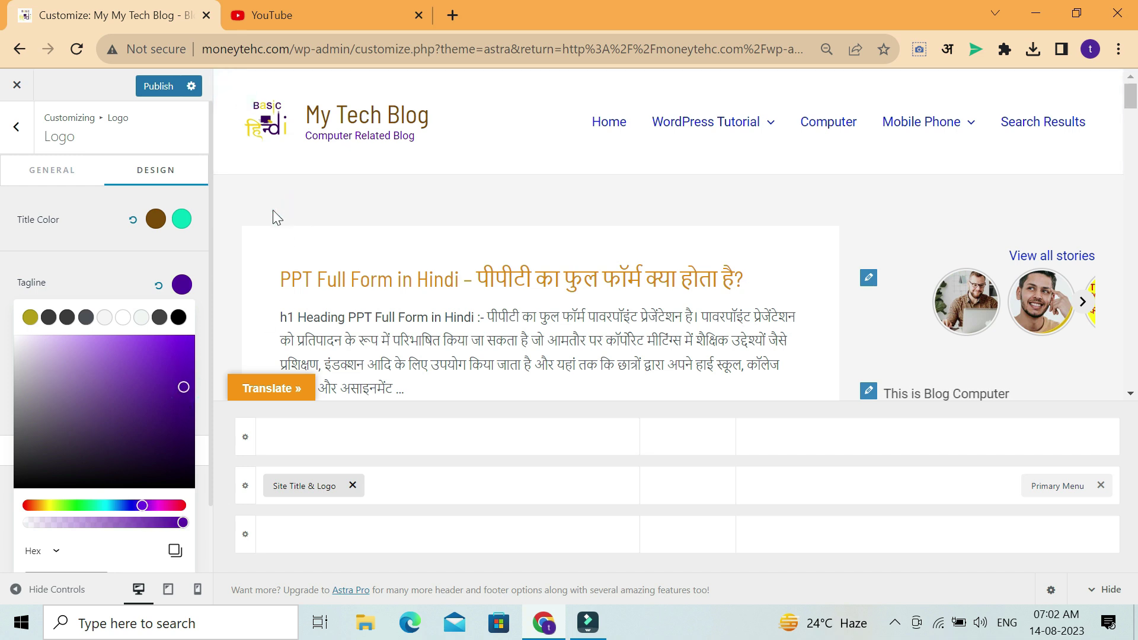
click(273, 209)
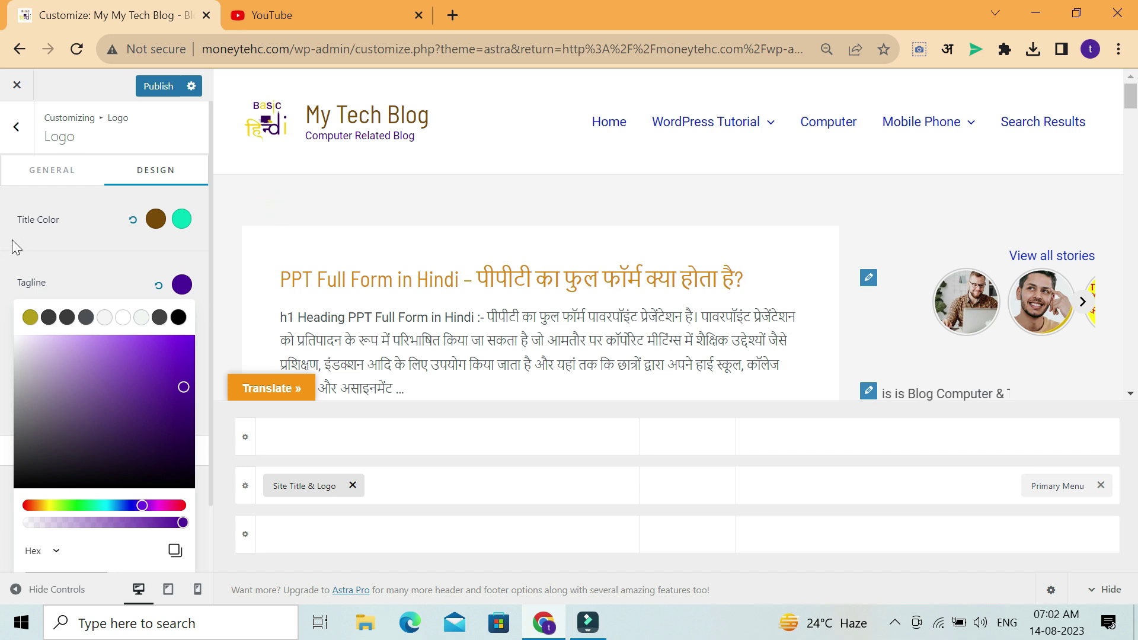
click(562, 628)
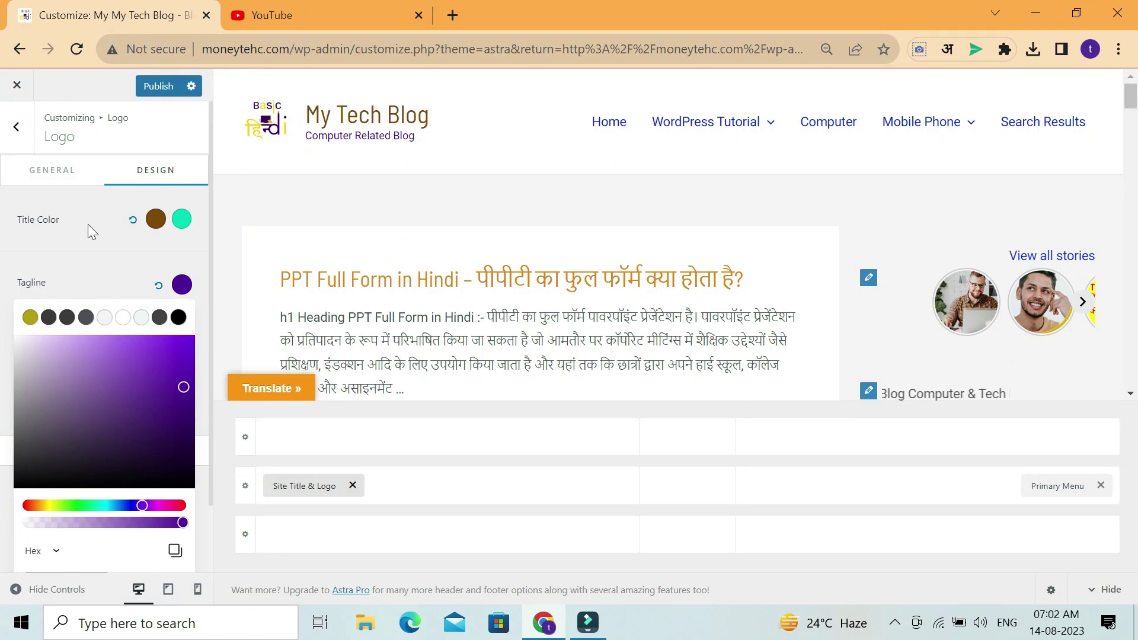
click(88, 224)
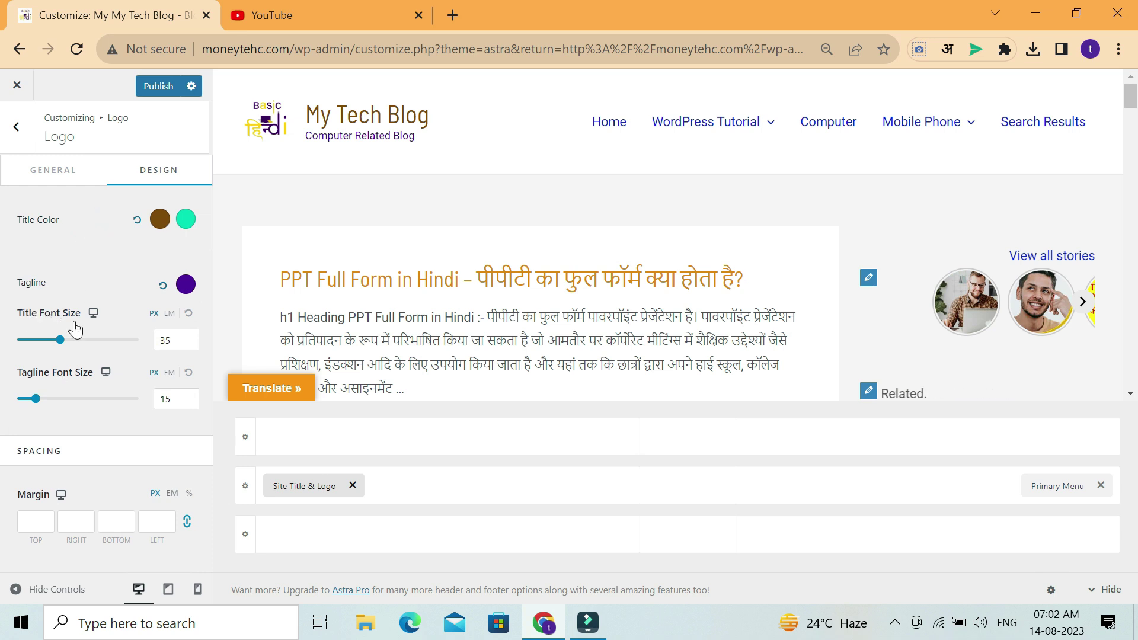
Try title font sizes of 39 and 18 px and a tagline font size of 20 px
mouse_move(60, 340)
mouse_down()
mouse_move(113, 342)
mouse_move(41, 350)
mouse_move(66, 353)
mouse_up()
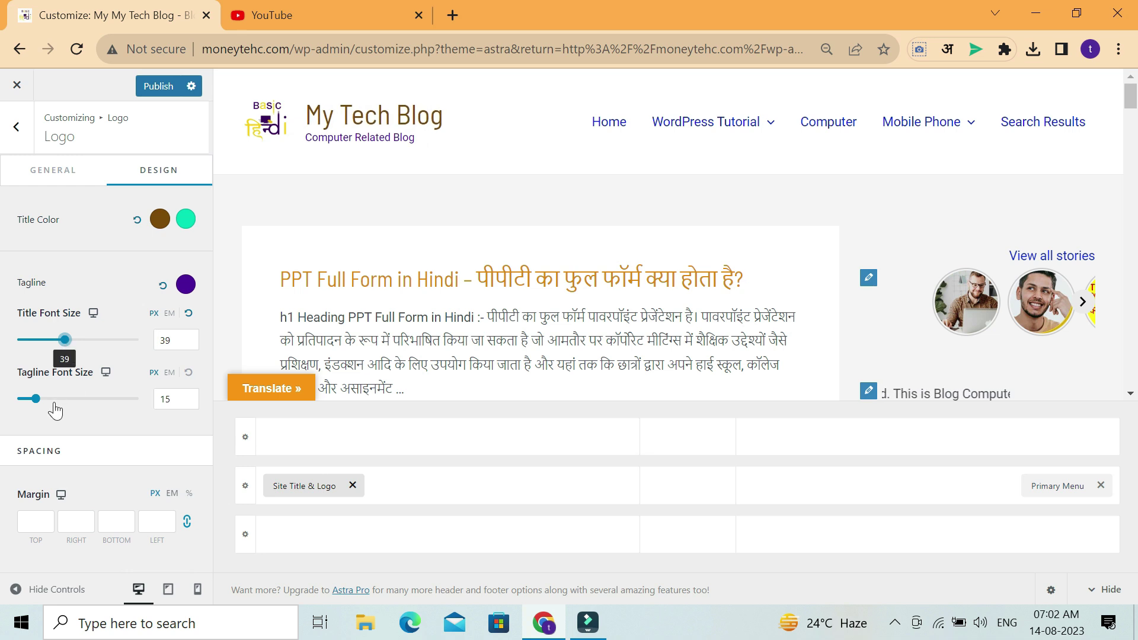
drag(37, 399, 46, 406)
double_click(172, 340)
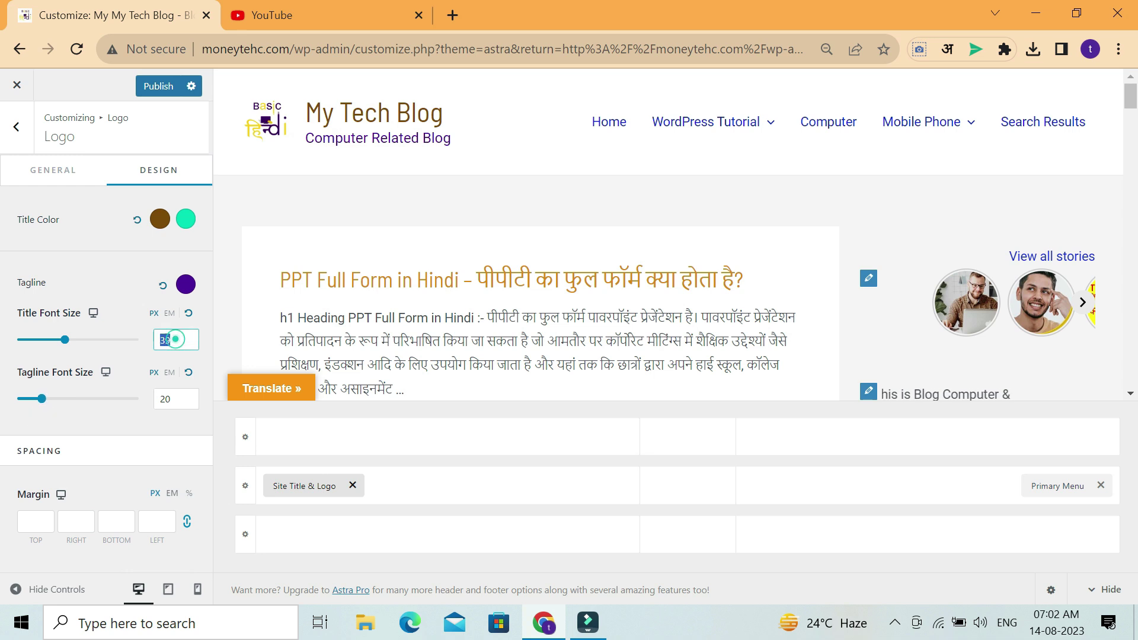
text(1)
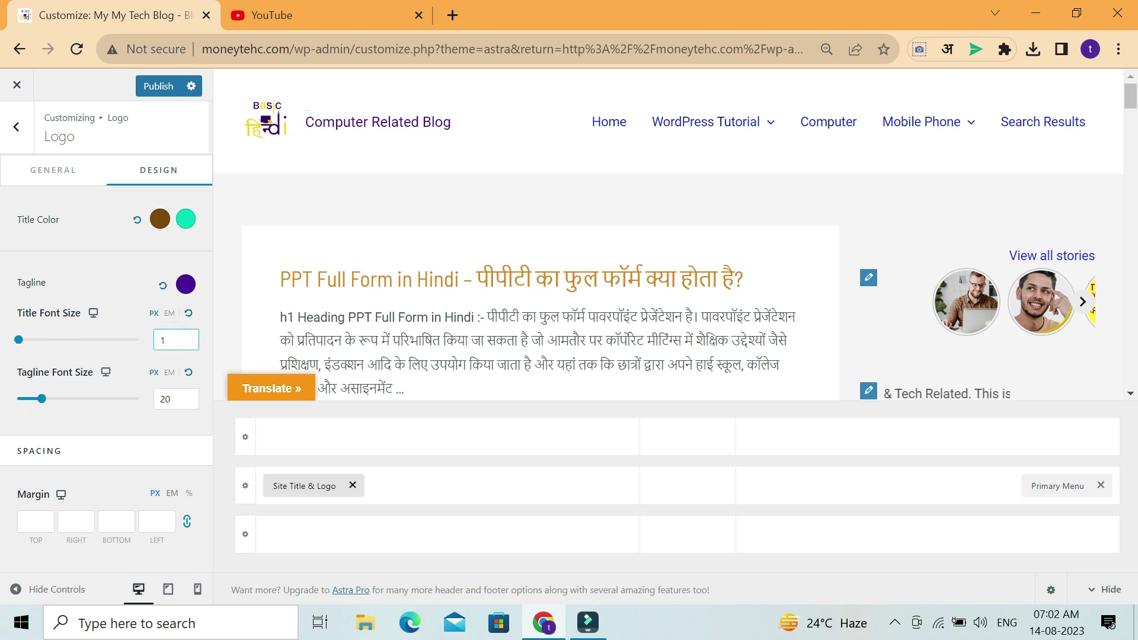
text(8)
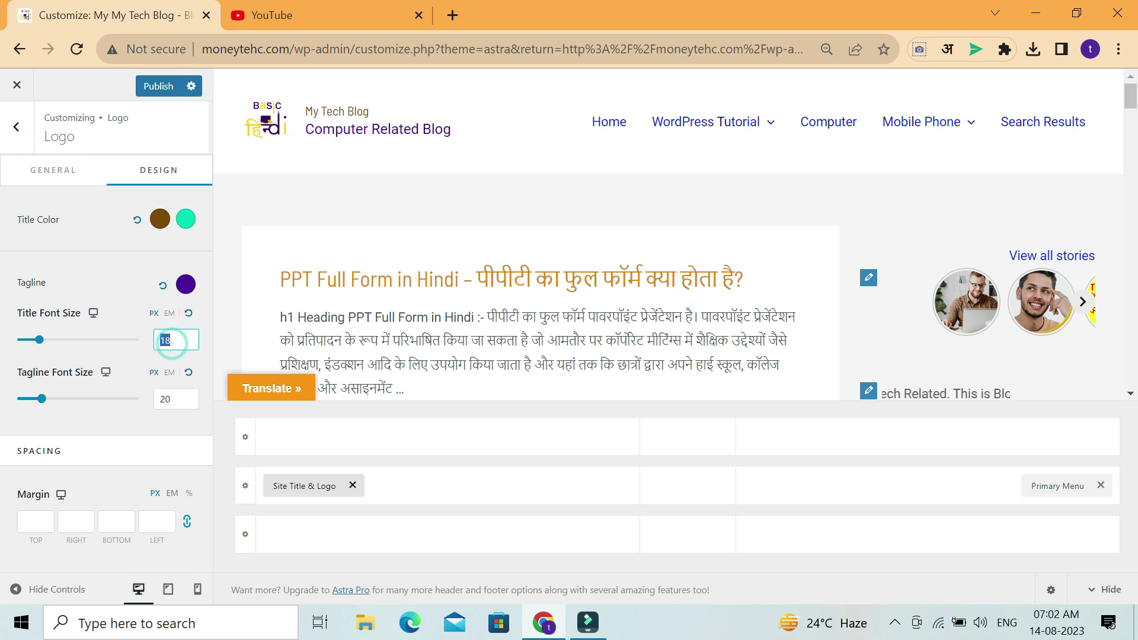
Set the title font size to 40 px and the tagline font size to 18 px
text(40)
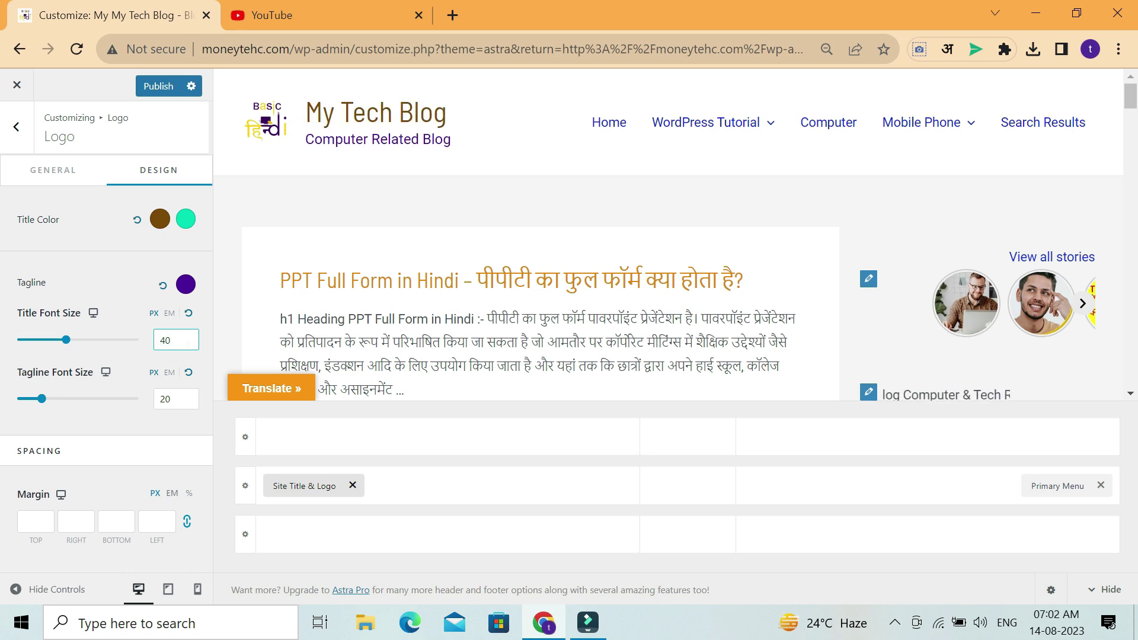
key(Tab)
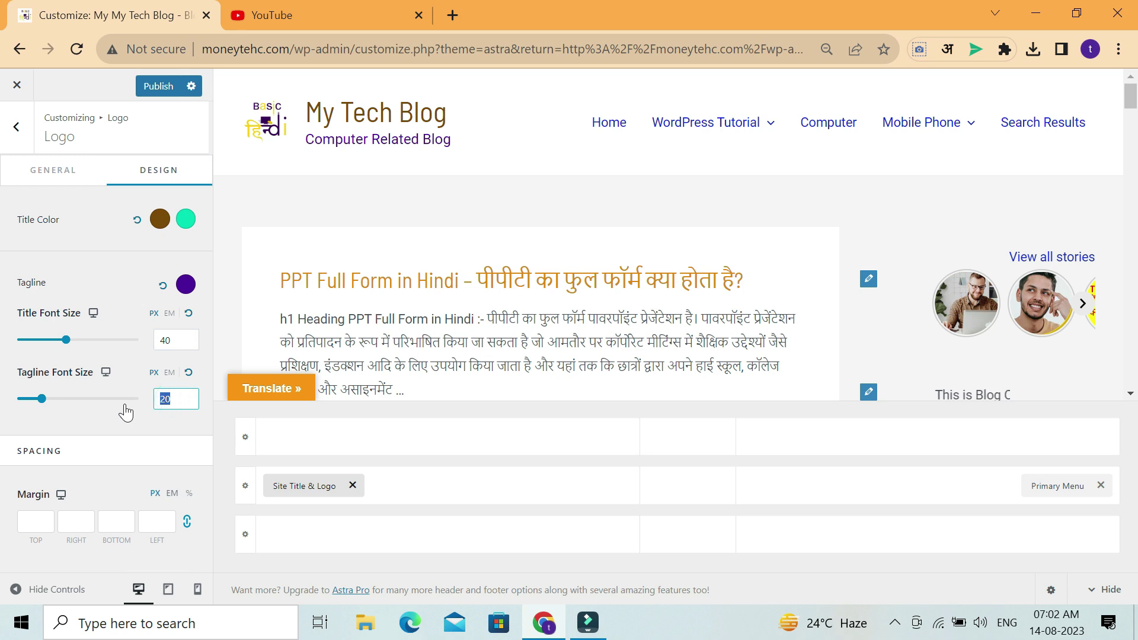
text(18)
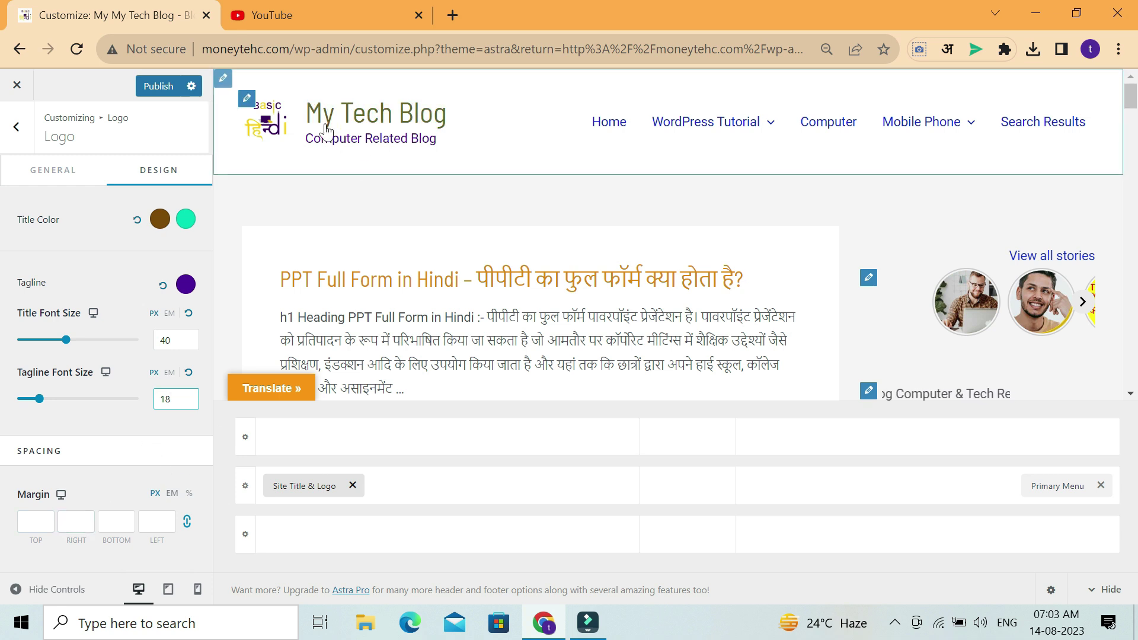
Set the logo's linked margins to 20 px on all four sides
click(42, 522)
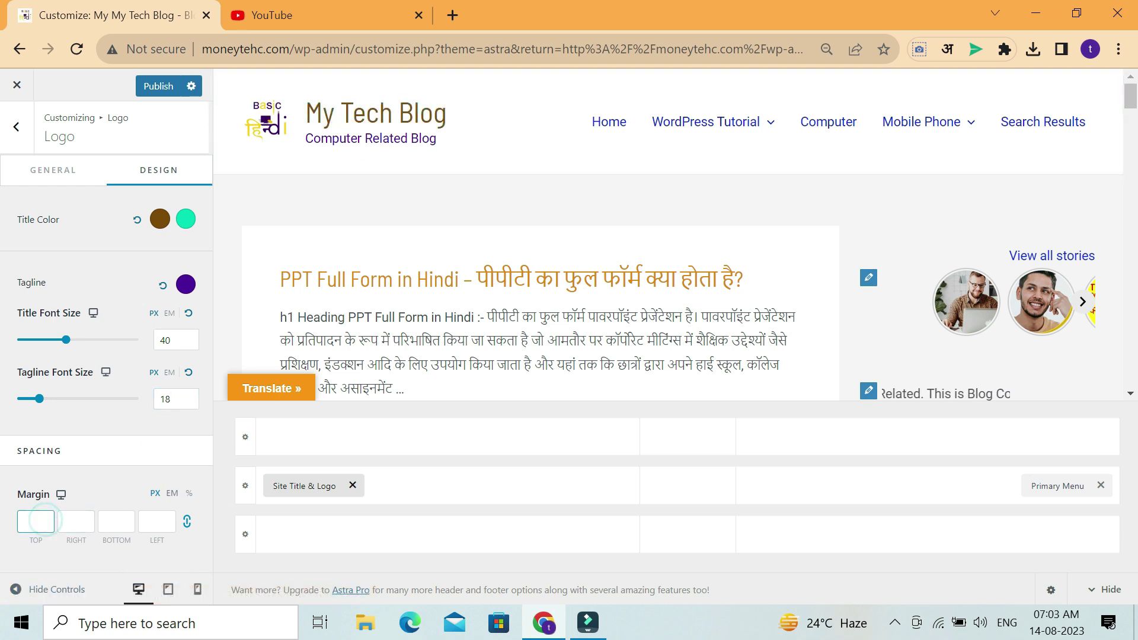
text(20)
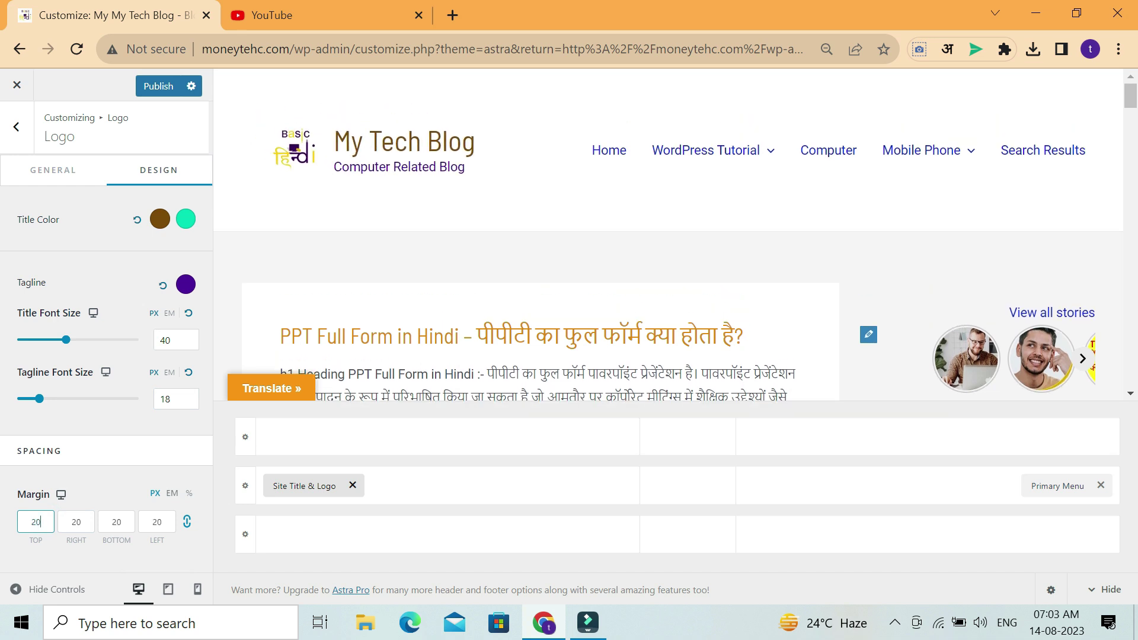
Set the logo margin to 5 px on all four sides, and unlink the margin values
double_click(35, 522)
text(5)
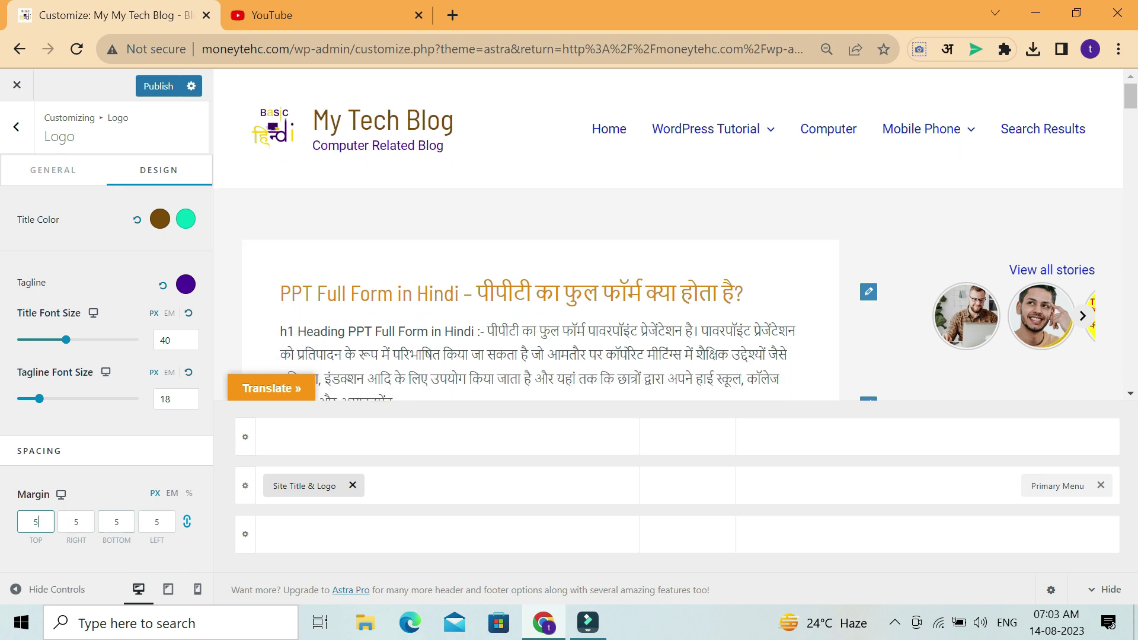
click(187, 524)
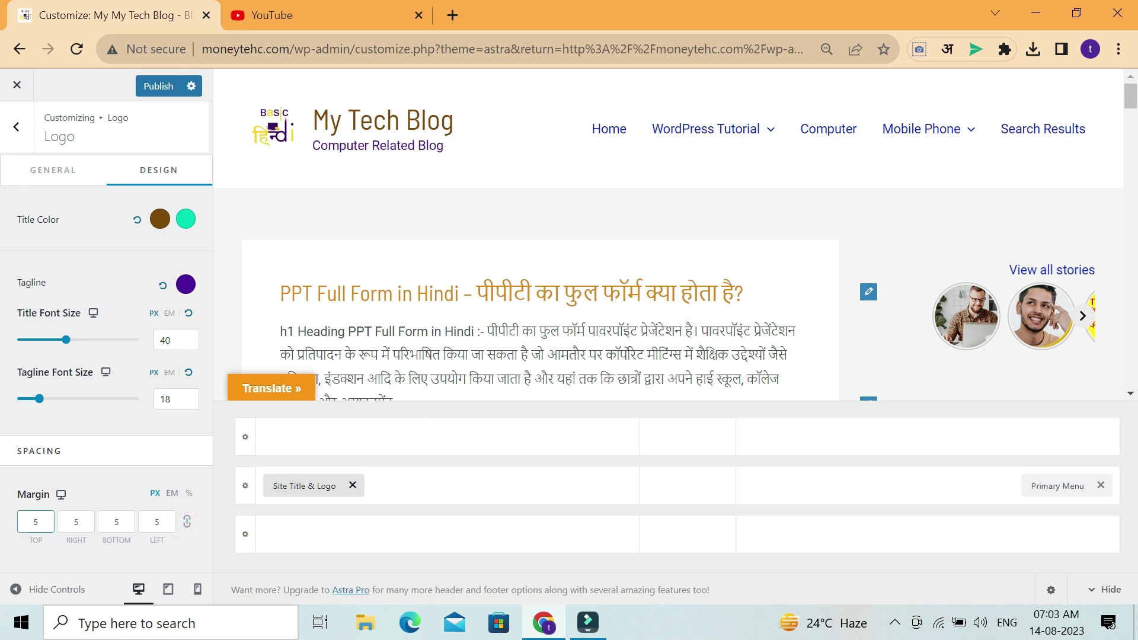
Set the logo's top and left margins to 10 px and its bottom margin to 20 px
double_click(36, 522)
text(10)
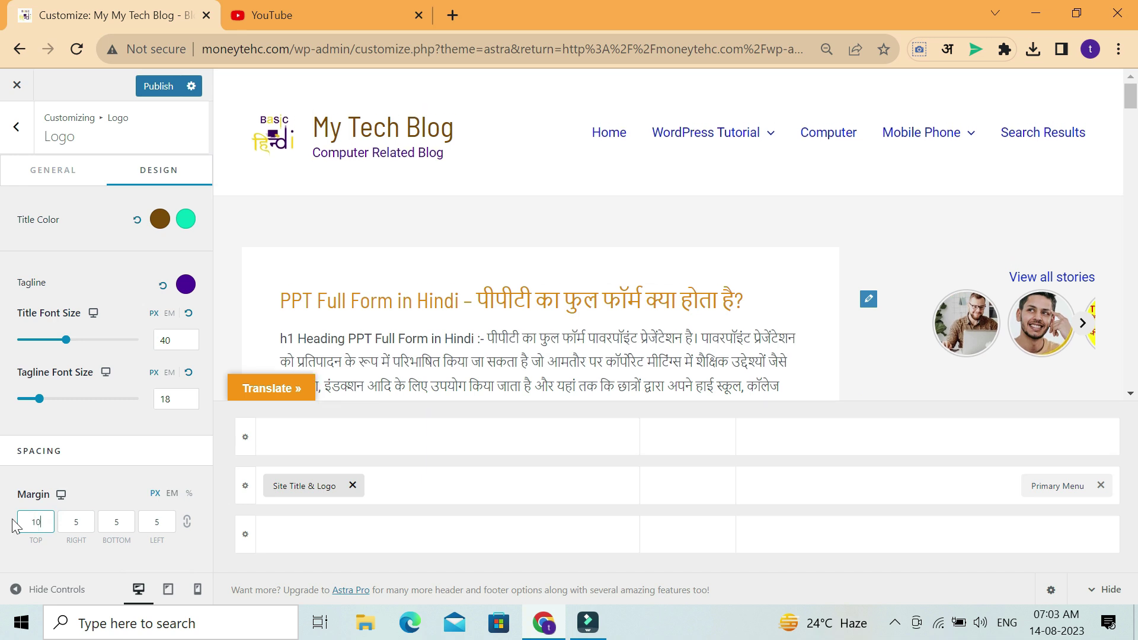
double_click(157, 522)
text(10)
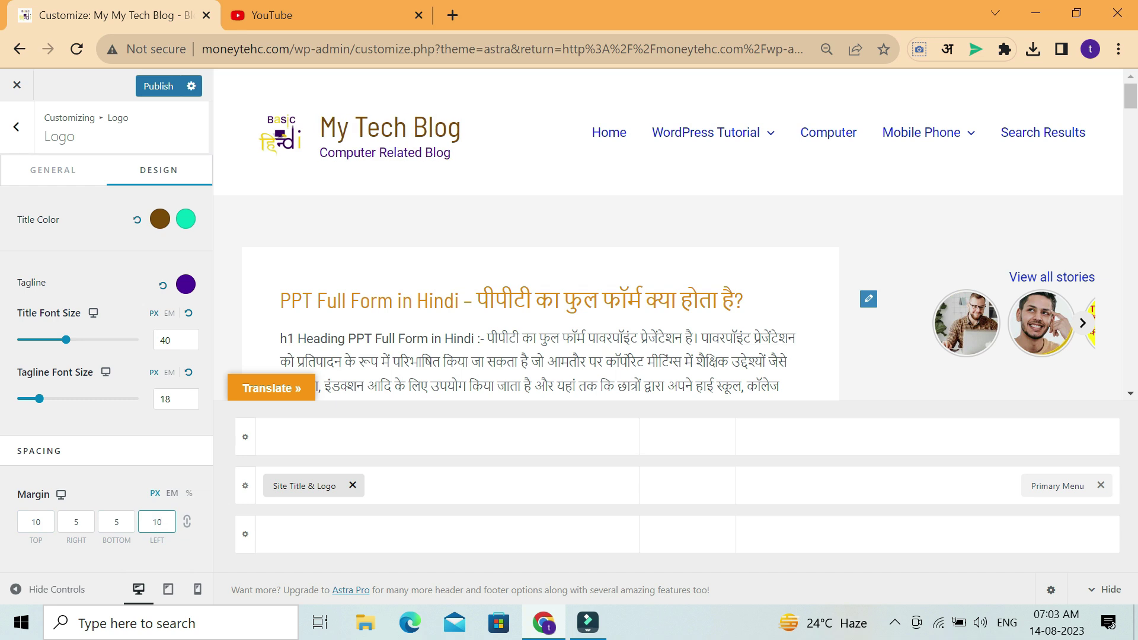
drag(122, 523, 90, 523)
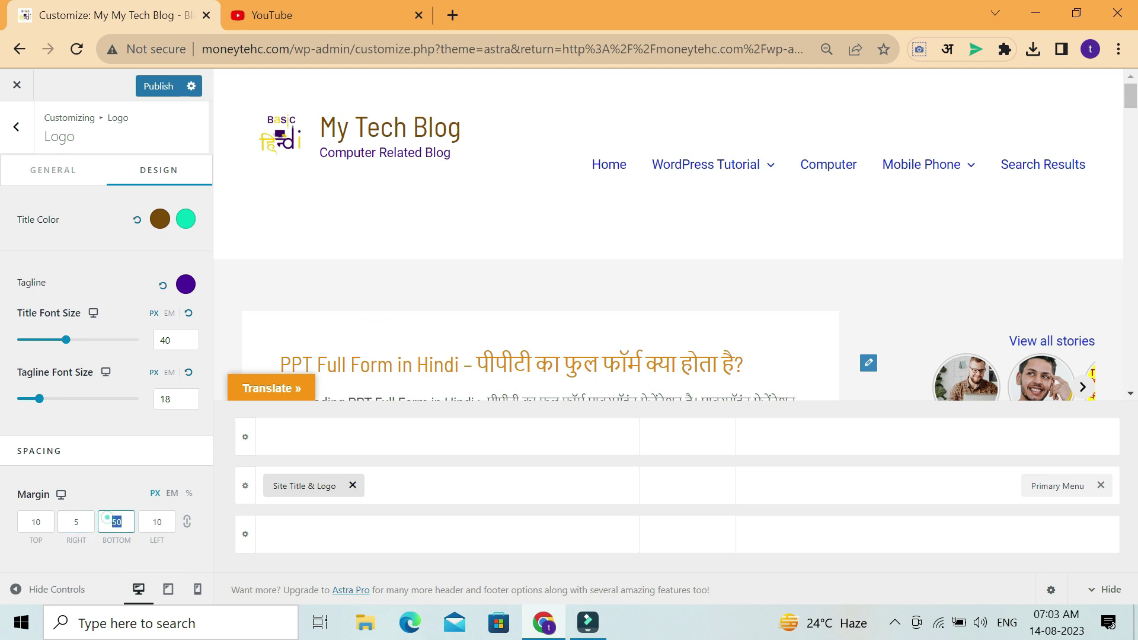
text(2)
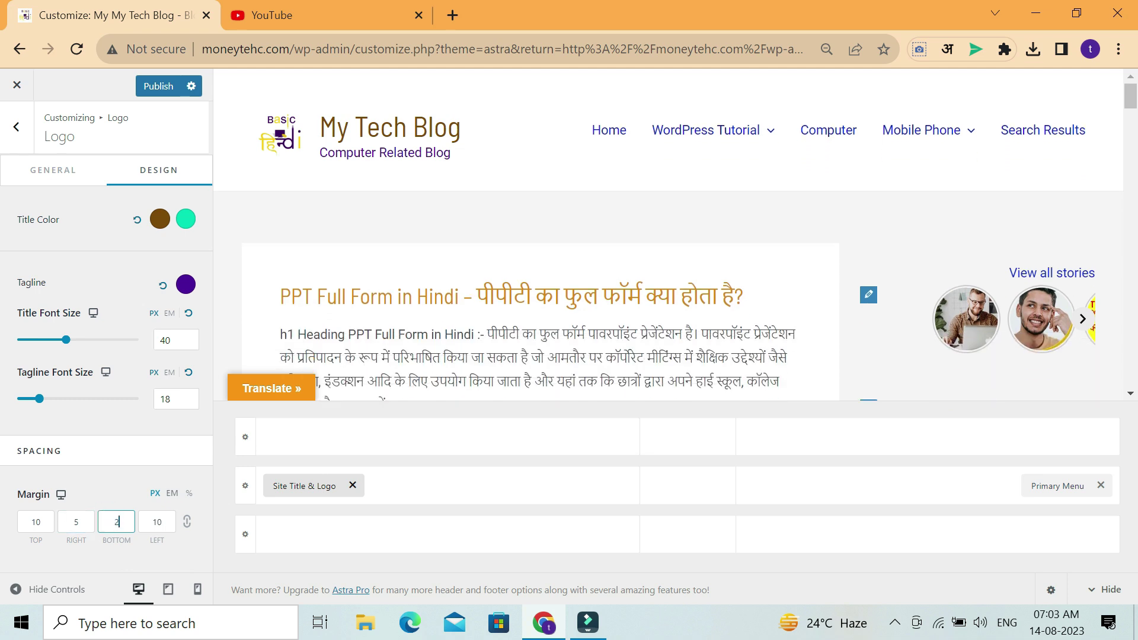
text(0)
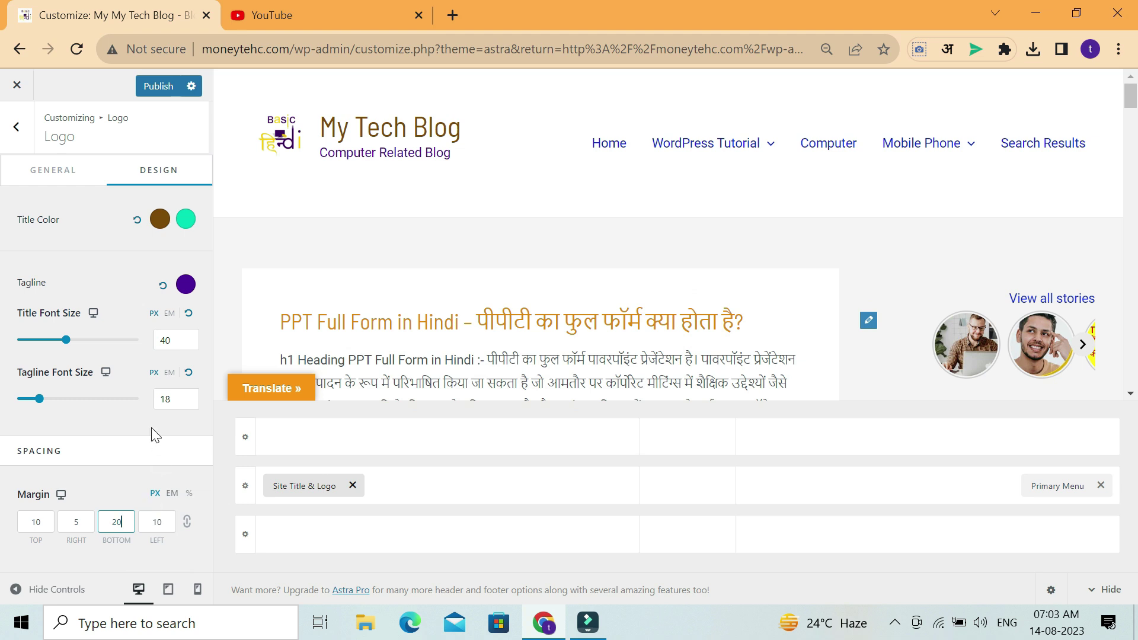
Set all four linked logo margins to 0 px and publish the changes
double_click(47, 526)
text(0)
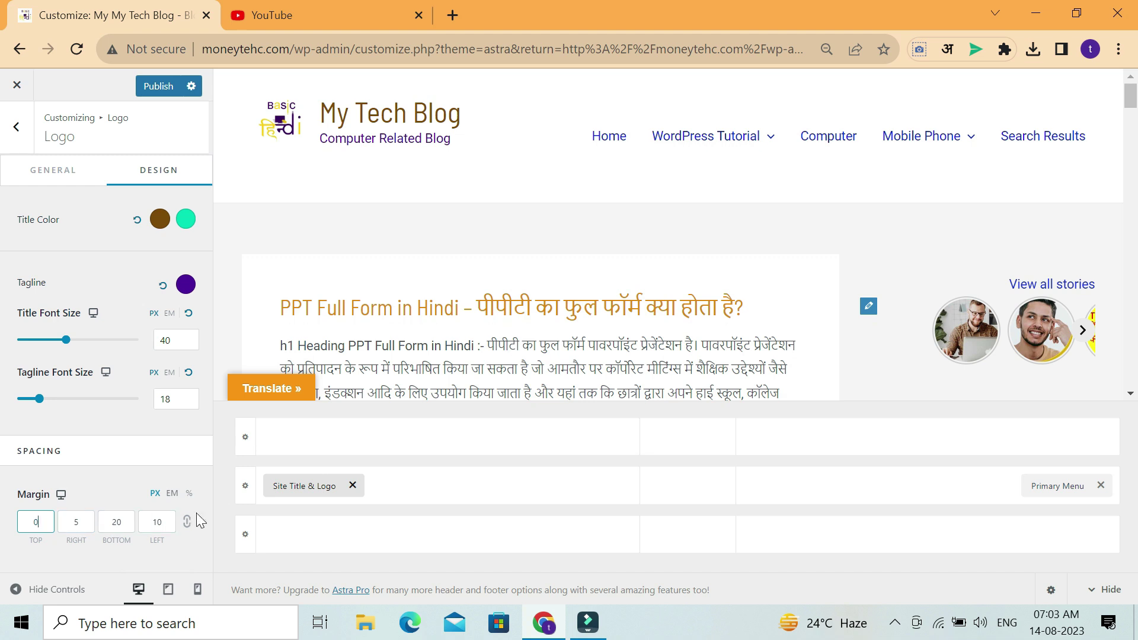
key(Tab)
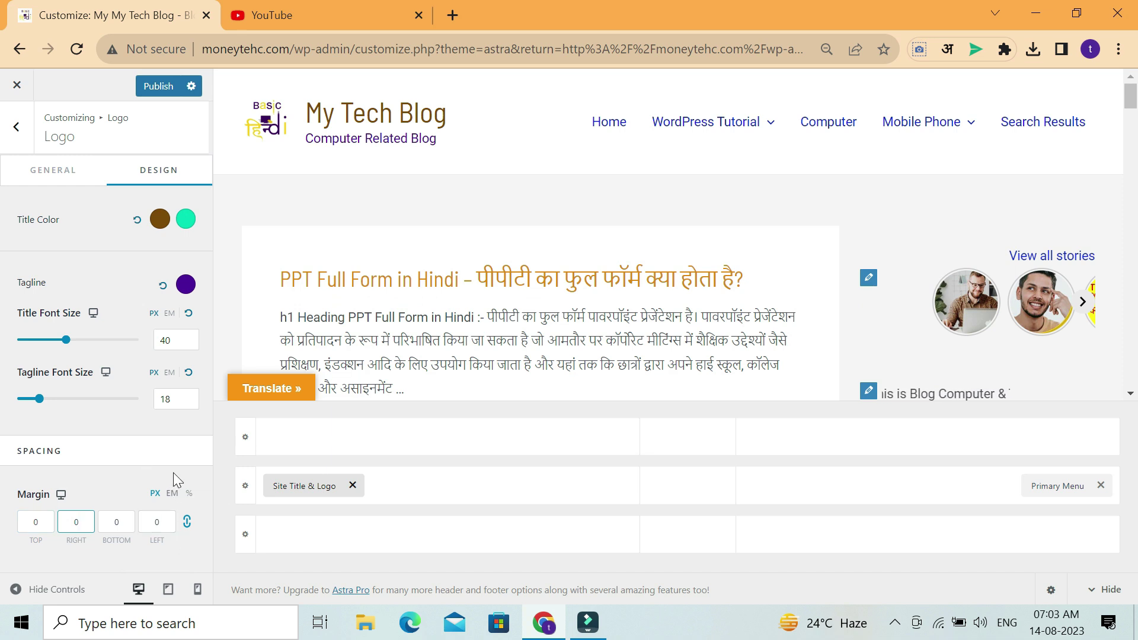
click(180, 89)
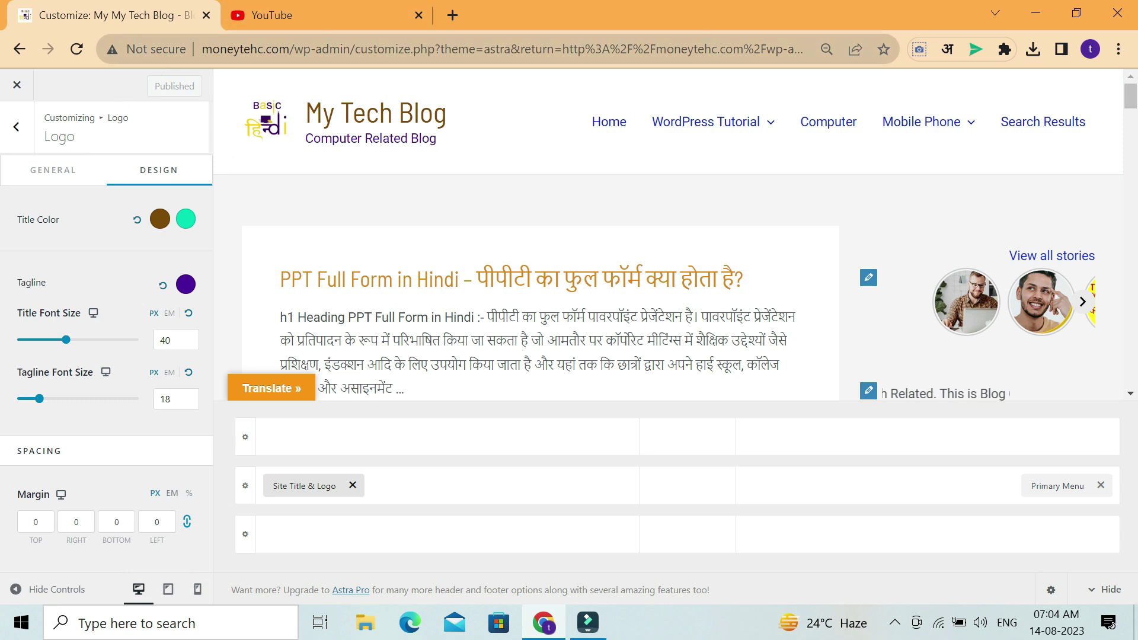
Open moneytehc.com in a separate tab to view the live site, and return to the customizer
double_click(255, 48)
click(238, 46)
drag(201, 48, 272, 49)
click(455, 20)
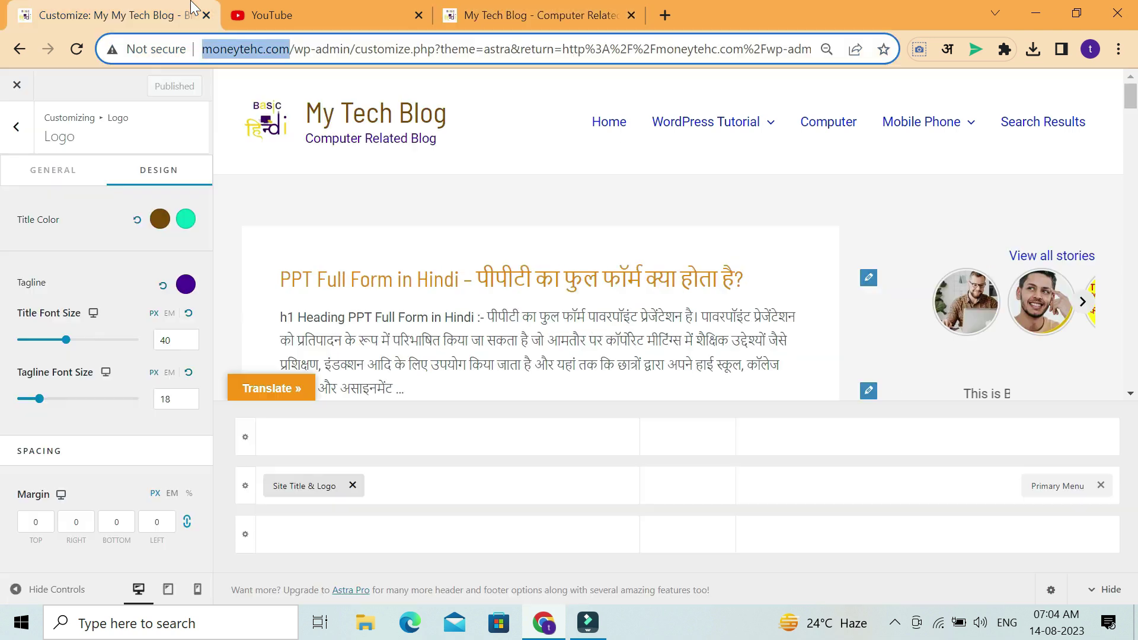
click(172, 15)
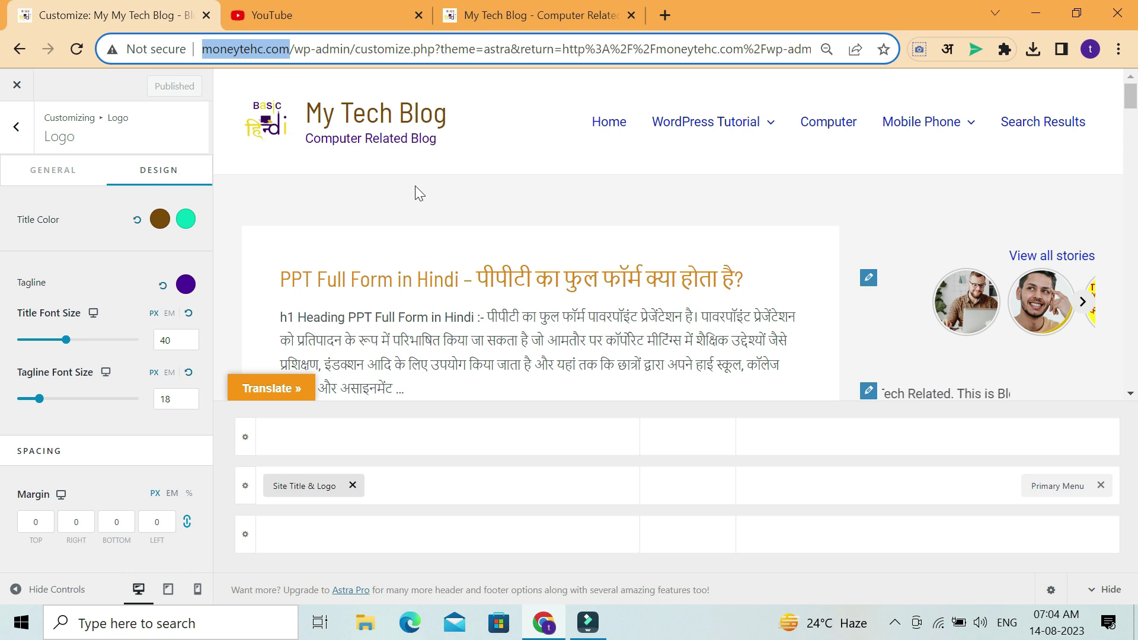
Open the Primary Menu's menu configuration from the Header Builder and review the available menu locations
click(16, 127)
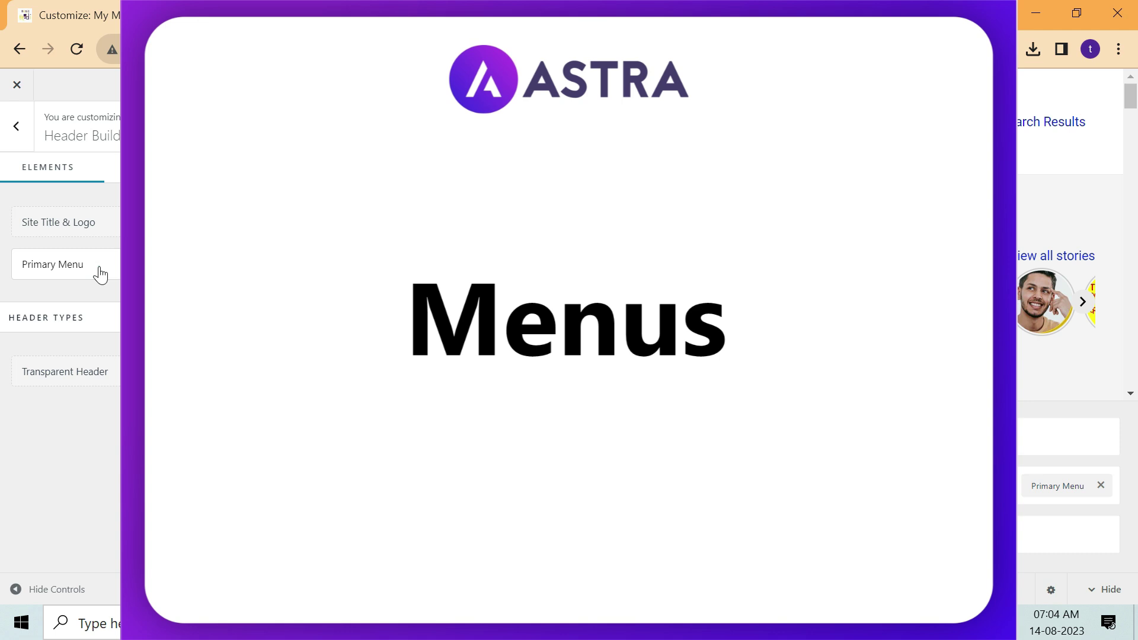
click(98, 270)
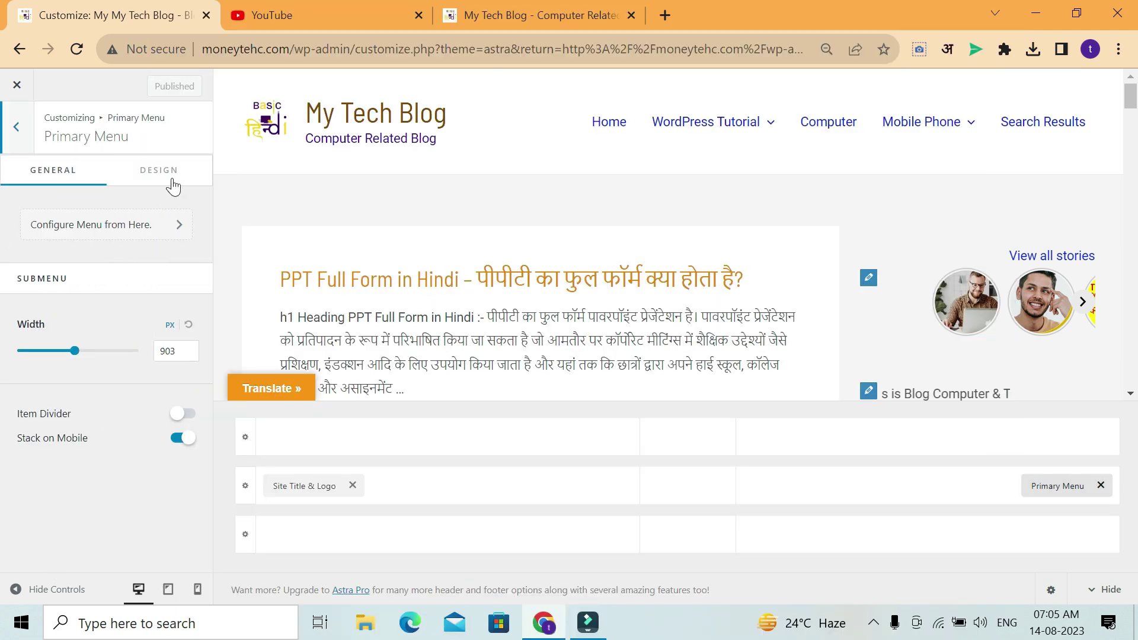
click(91, 236)
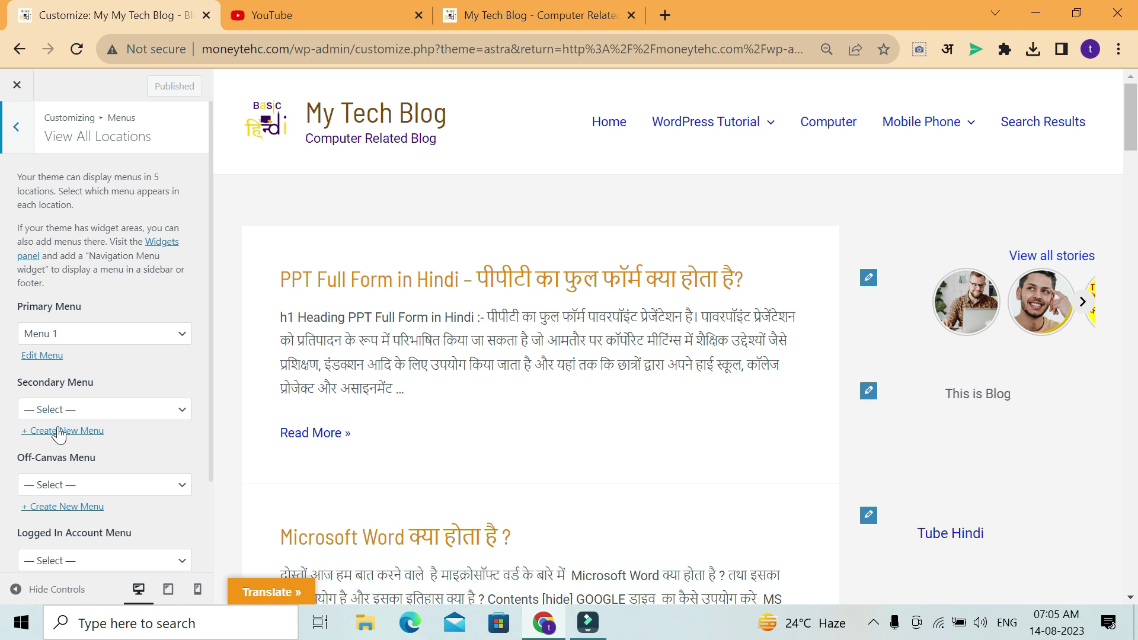
scroll(125, 456, down, 2)
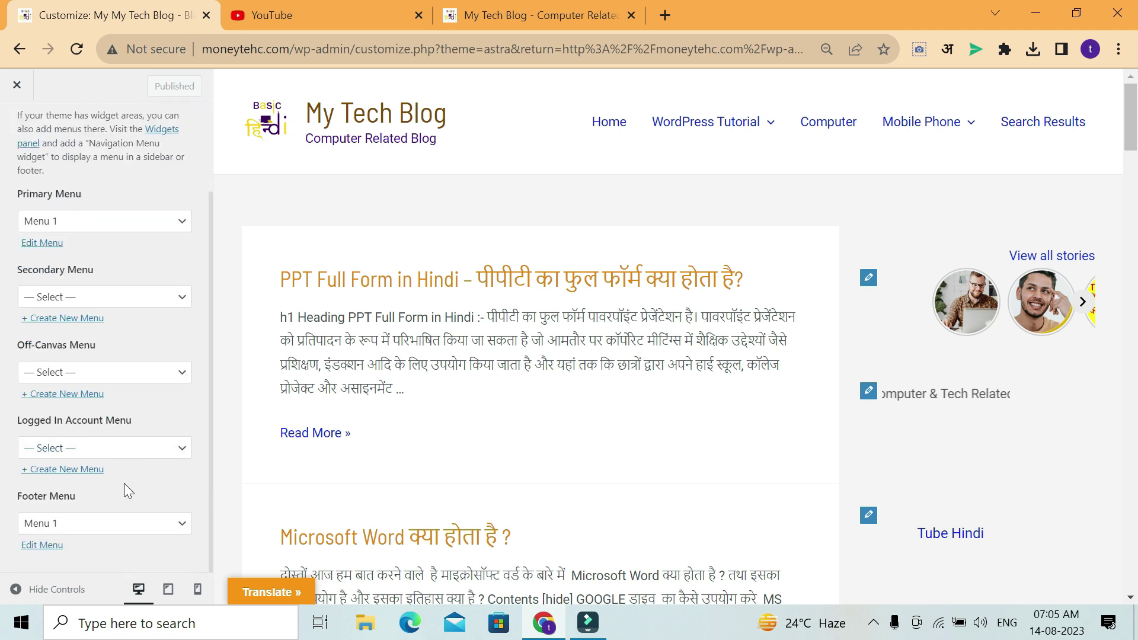
scroll(124, 483, up, 2)
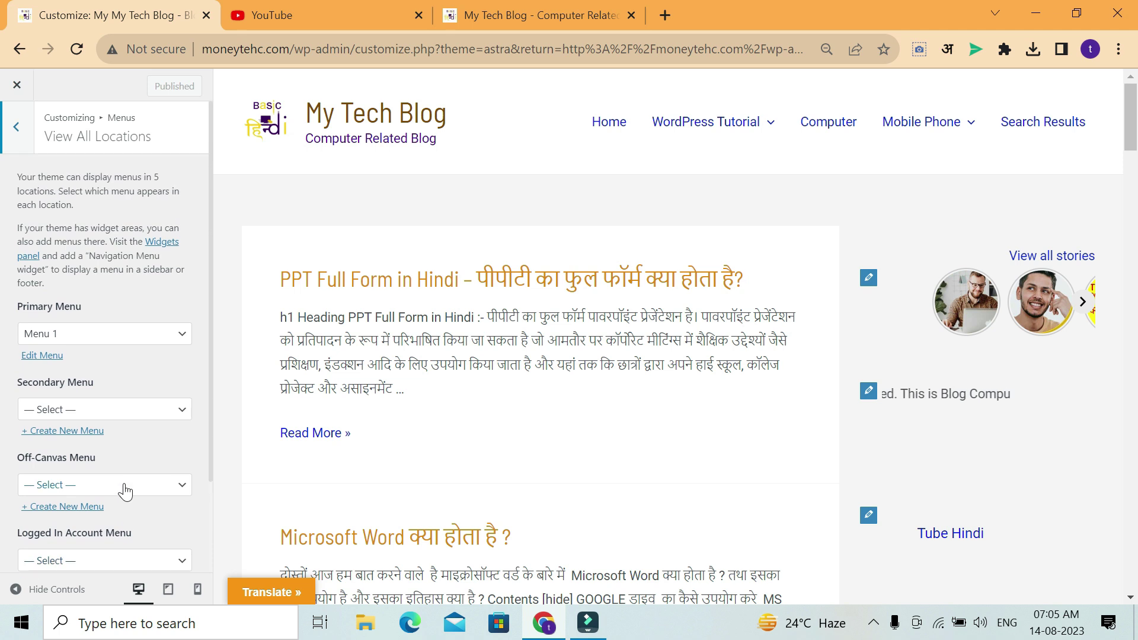
In Menu 1, move Facebook Page to the top level after Home, and nest Computer and Mobile Phone with its Tech item under WordPress Tutorial
click(36, 358)
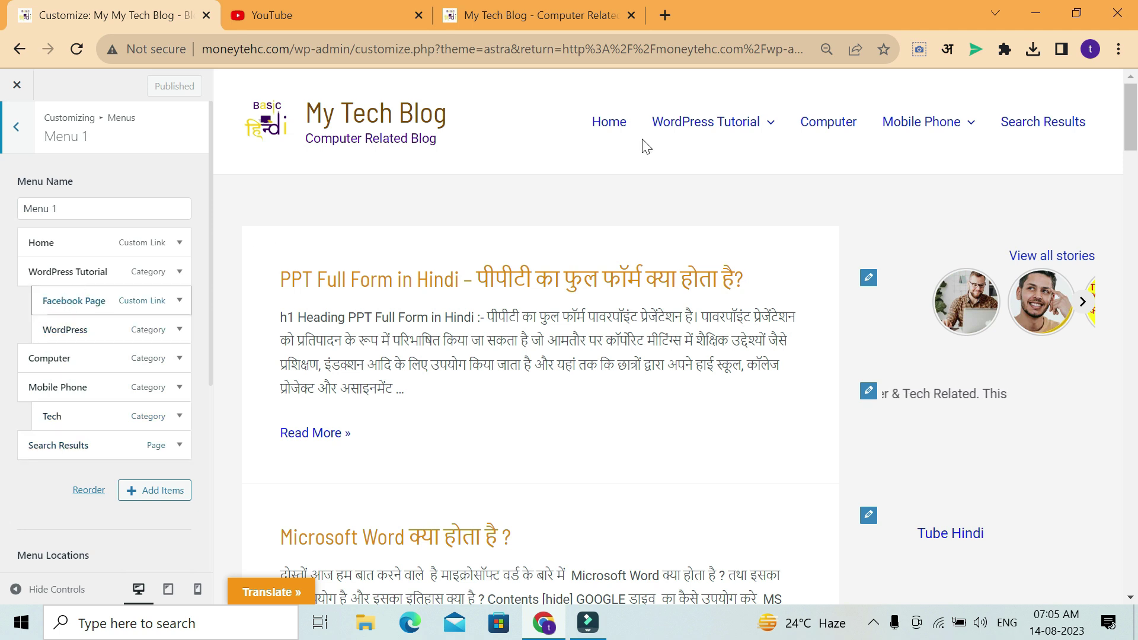
mouse_move(744, 117)
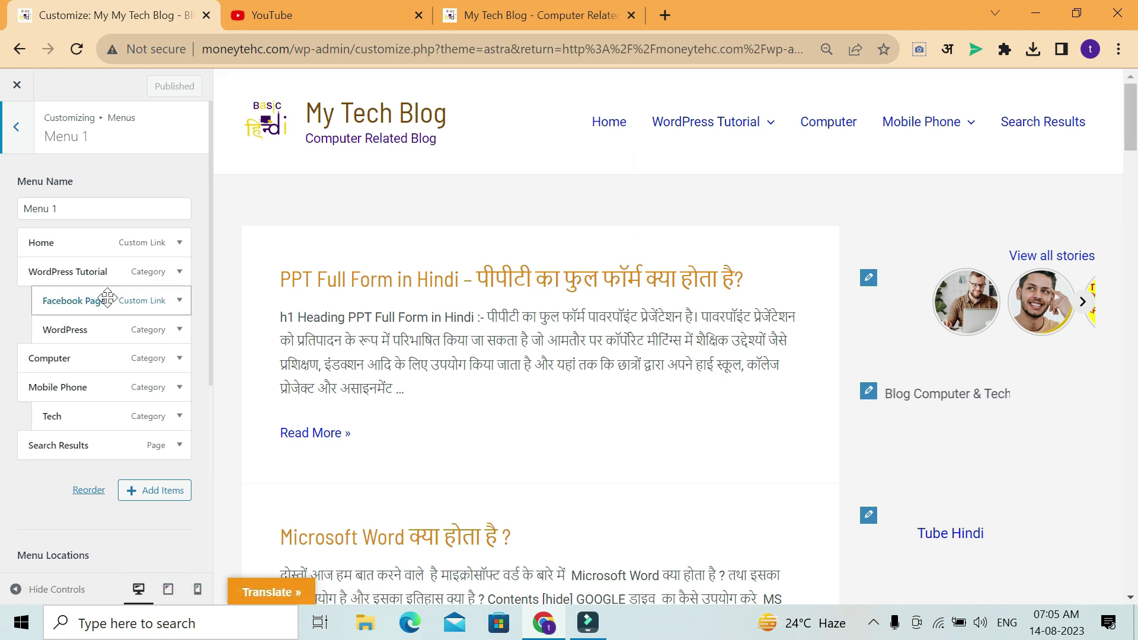
drag(106, 299, 59, 278)
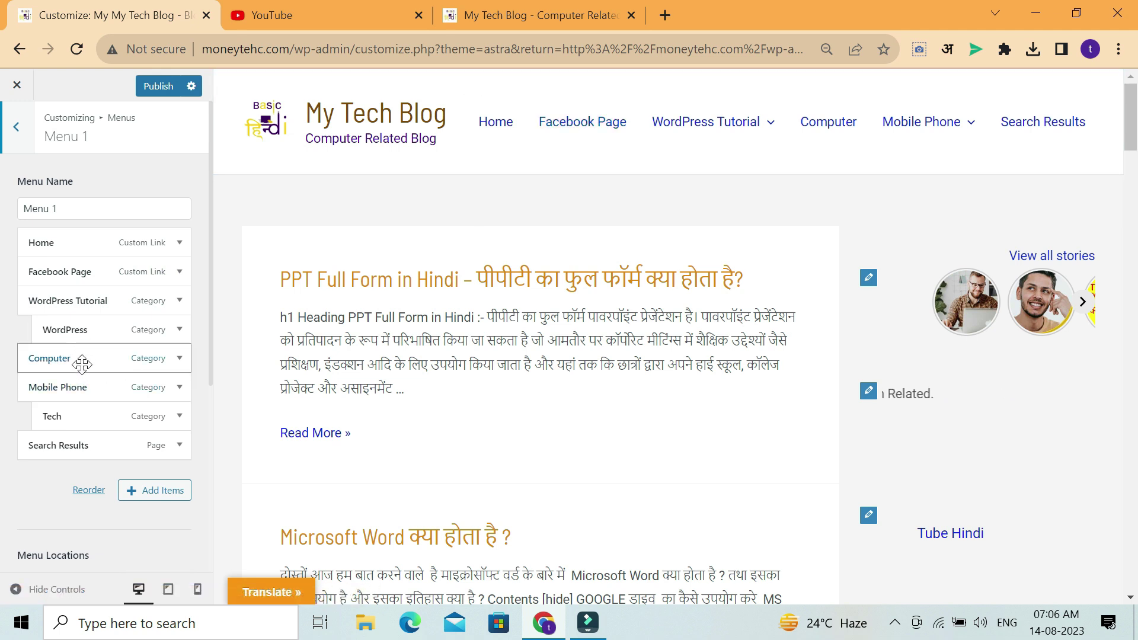
drag(59, 360, 83, 363)
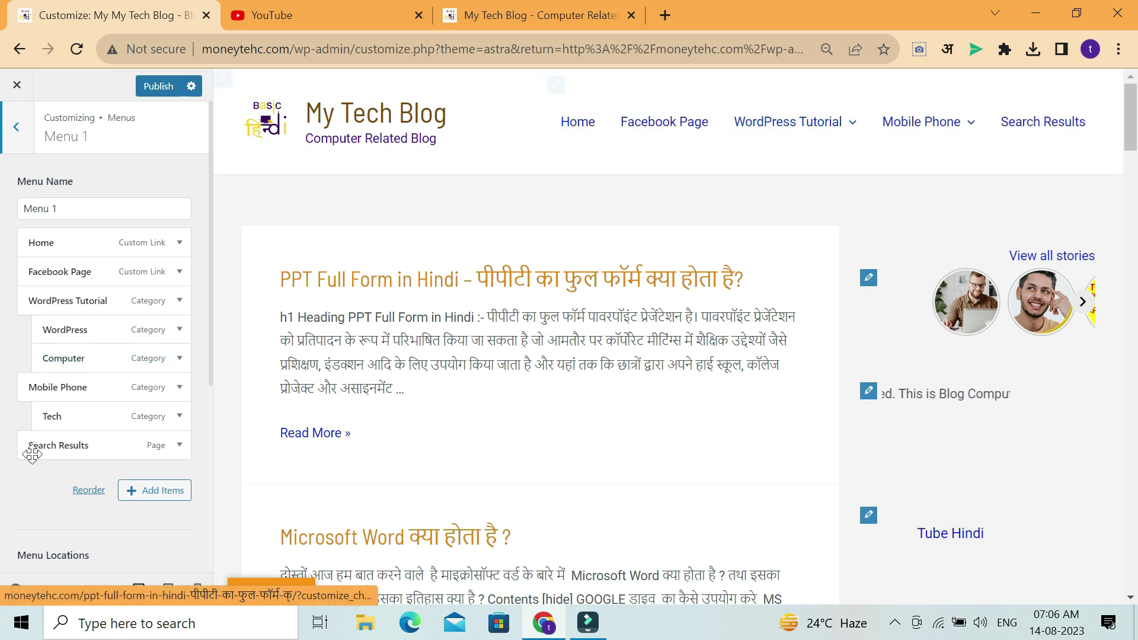
drag(61, 387, 130, 417)
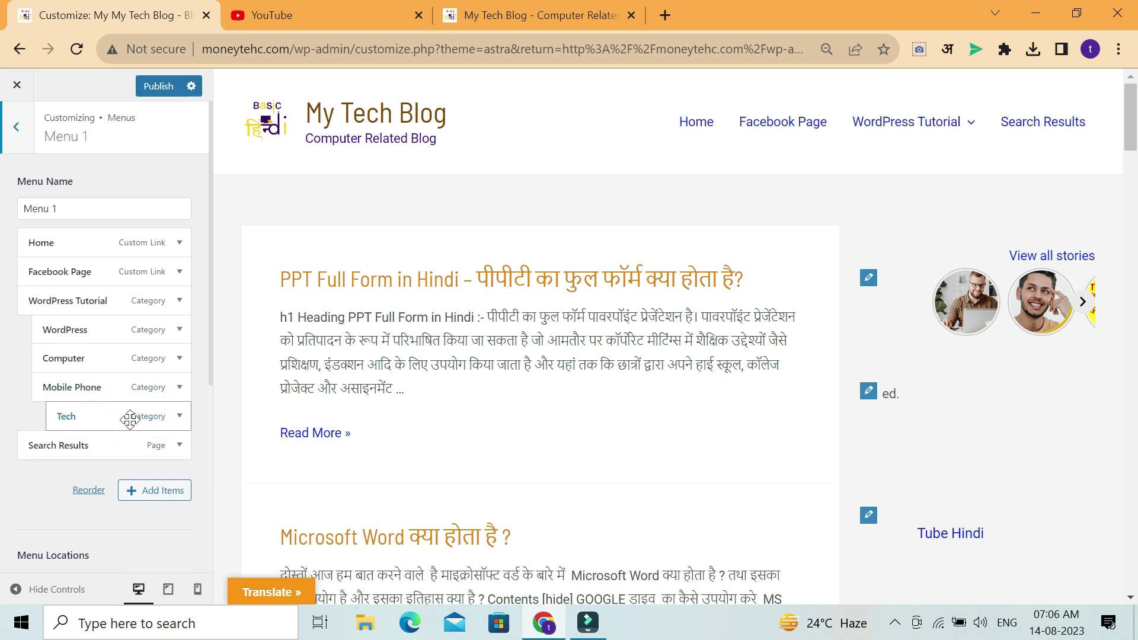
mouse_move(935, 139)
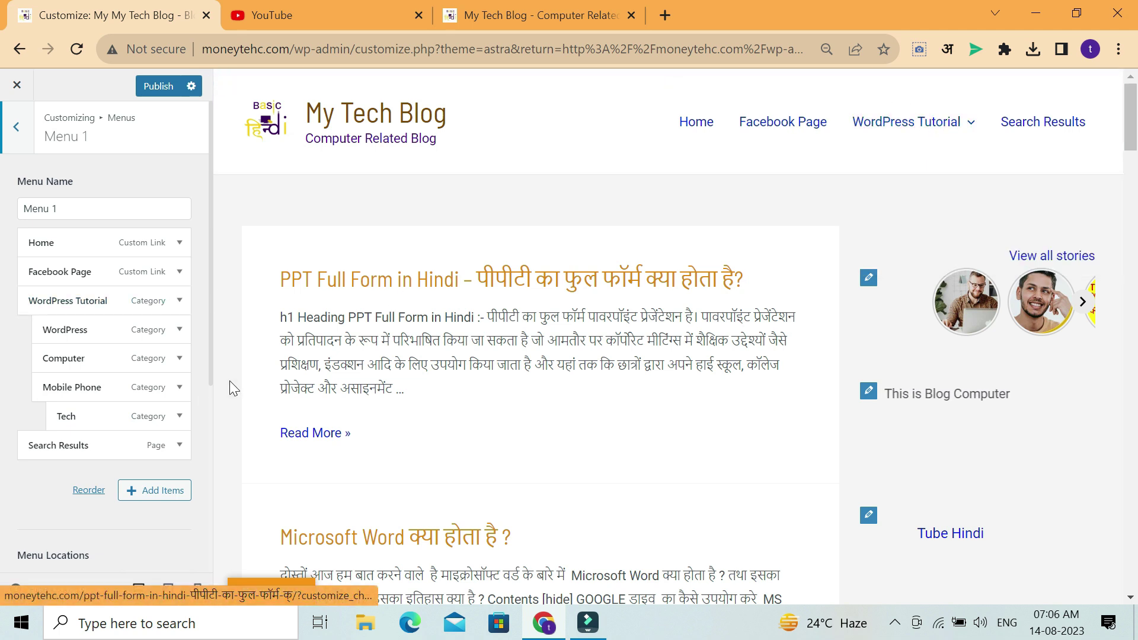
scroll(161, 341, down, 5)
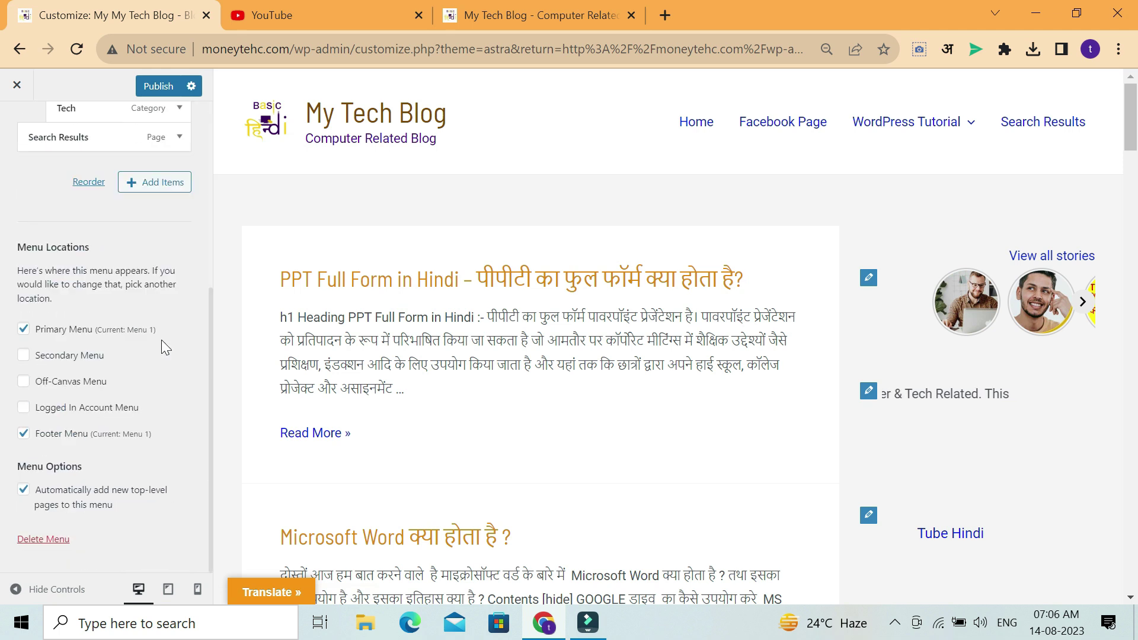
scroll(161, 344, up, 5)
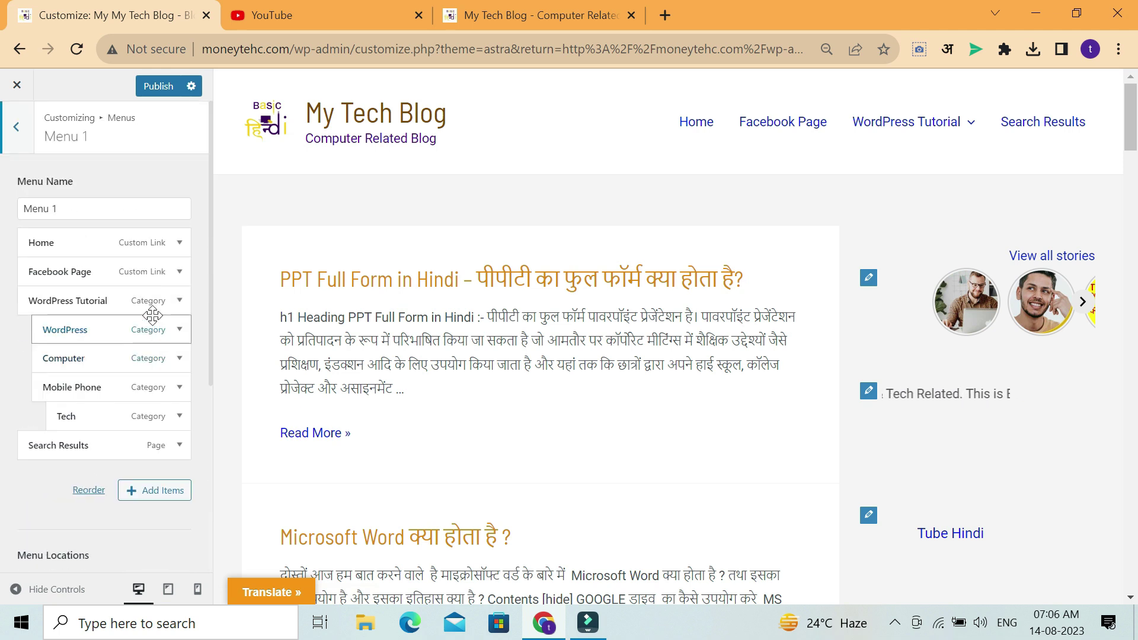
Leave the menu settings and open the Breadcrumb settings of the theme
click(18, 139)
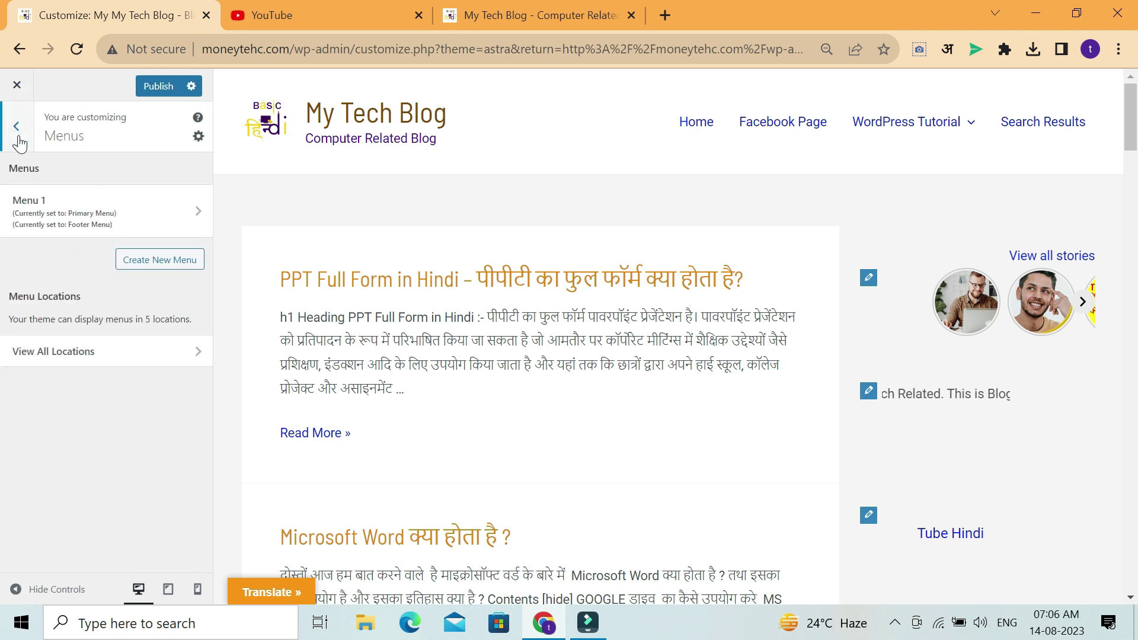
click(19, 143)
click(16, 144)
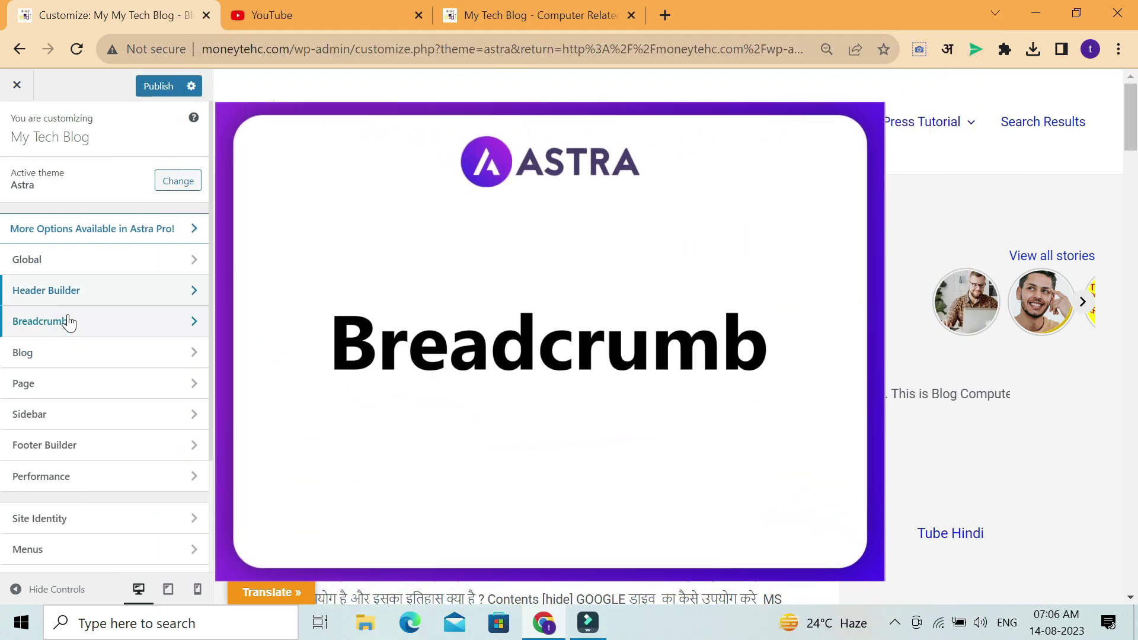
click(69, 321)
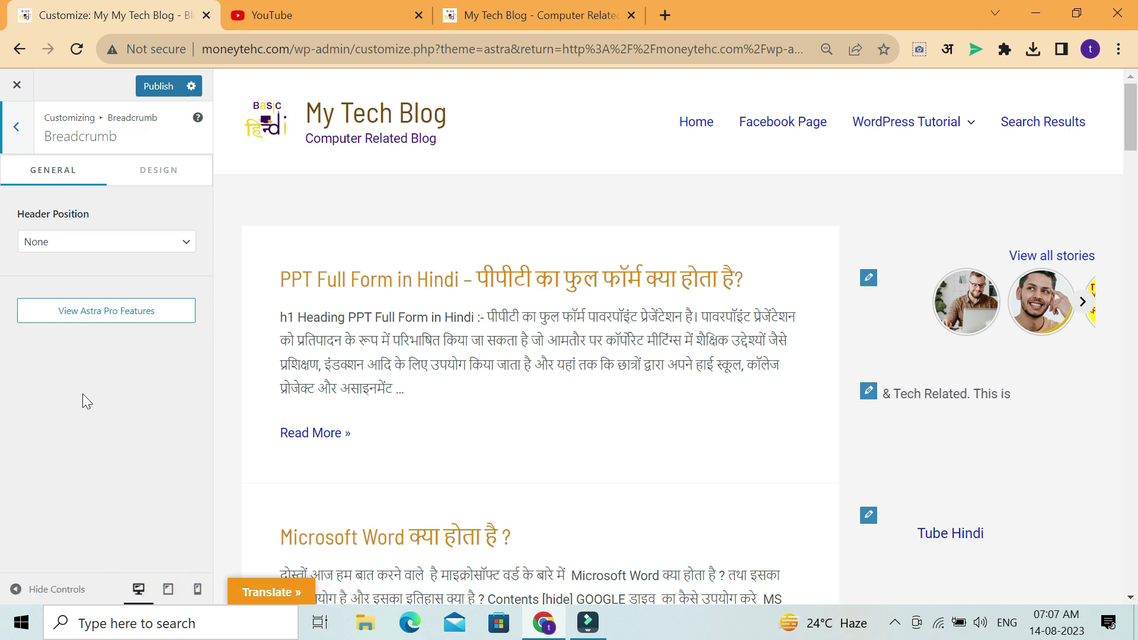
Open the Large Heading PDF File article on basiccomputerhindi.com and examine the breadcrumb trail above its title
click(464, 7)
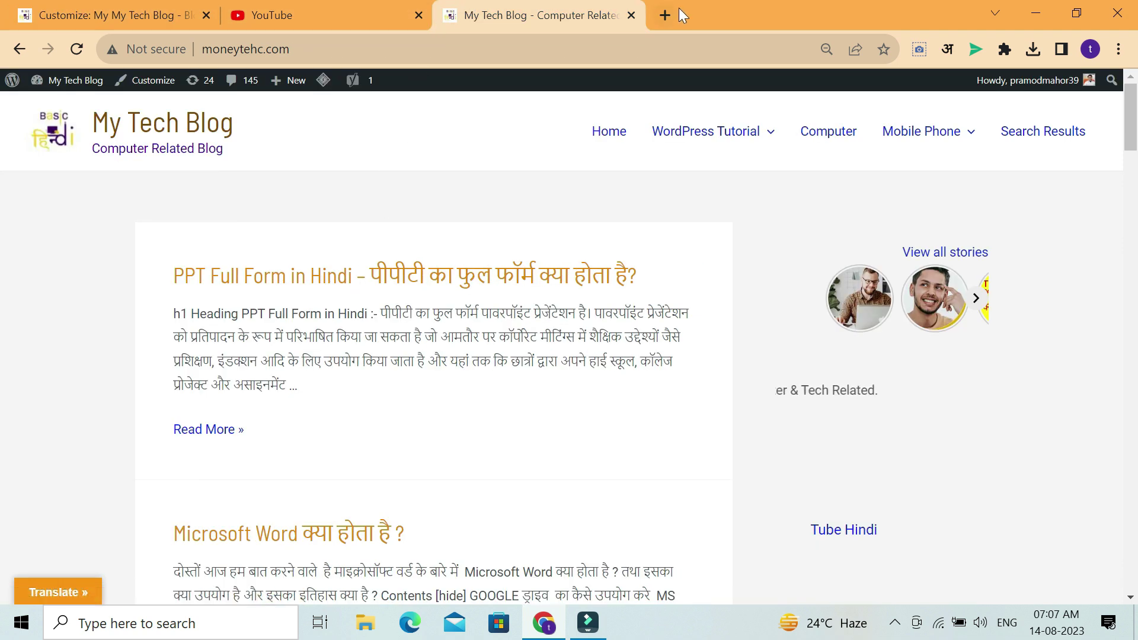
click(665, 15)
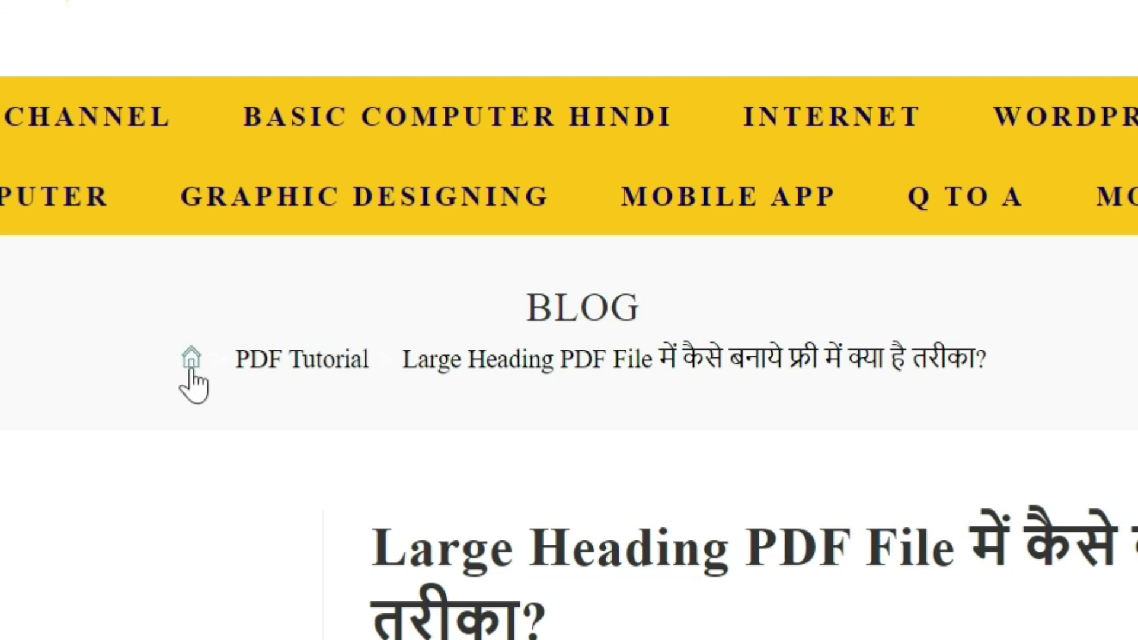
mouse_move(222, 366)
mouse_down()
mouse_move(340, 380)
mouse_move(973, 386)
mouse_move(1012, 355)
mouse_up()
click(1012, 356)
drag(158, 368, 386, 353)
Open Flipkart's SAMSUNG Galaxy S23 Ultra 5G product page in a new tab and examine its breadcrumb trail
click(665, 13)
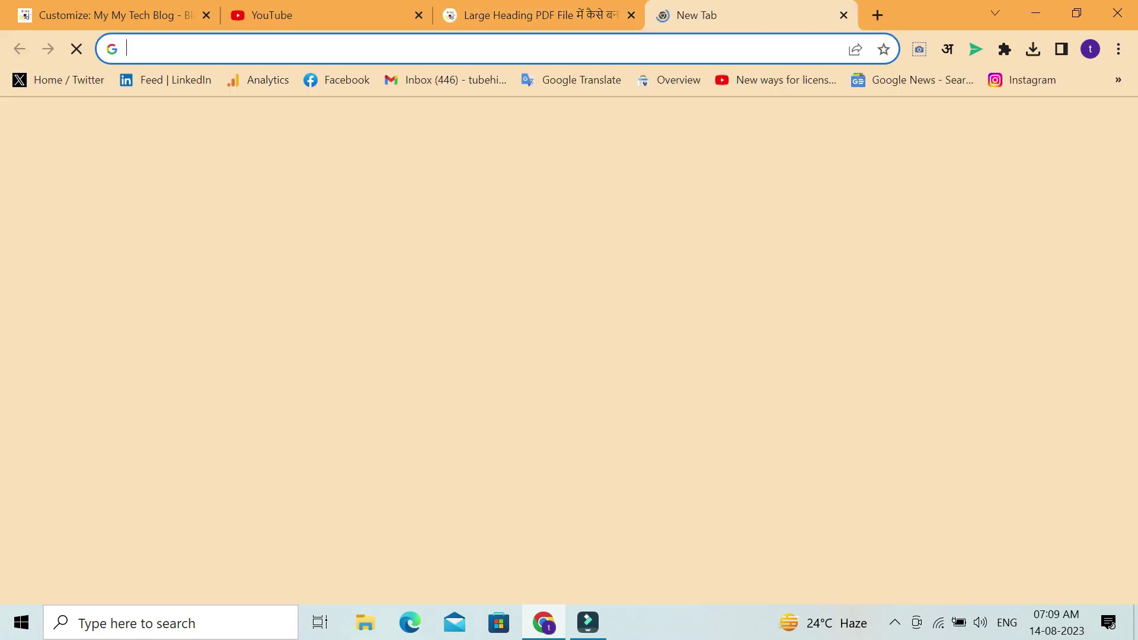
text(fli)
click(496, 335)
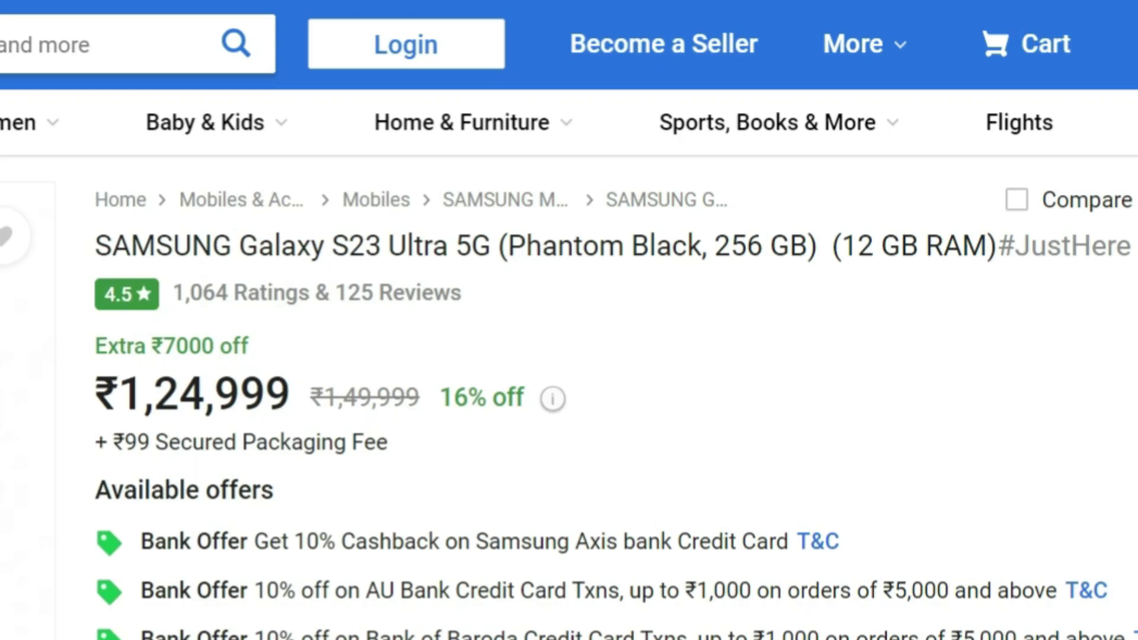
drag(468, 203, 581, 190)
mouse_move(309, 221)
mouse_down()
mouse_move(349, 237)
mouse_move(412, 224)
mouse_up()
click(441, 230)
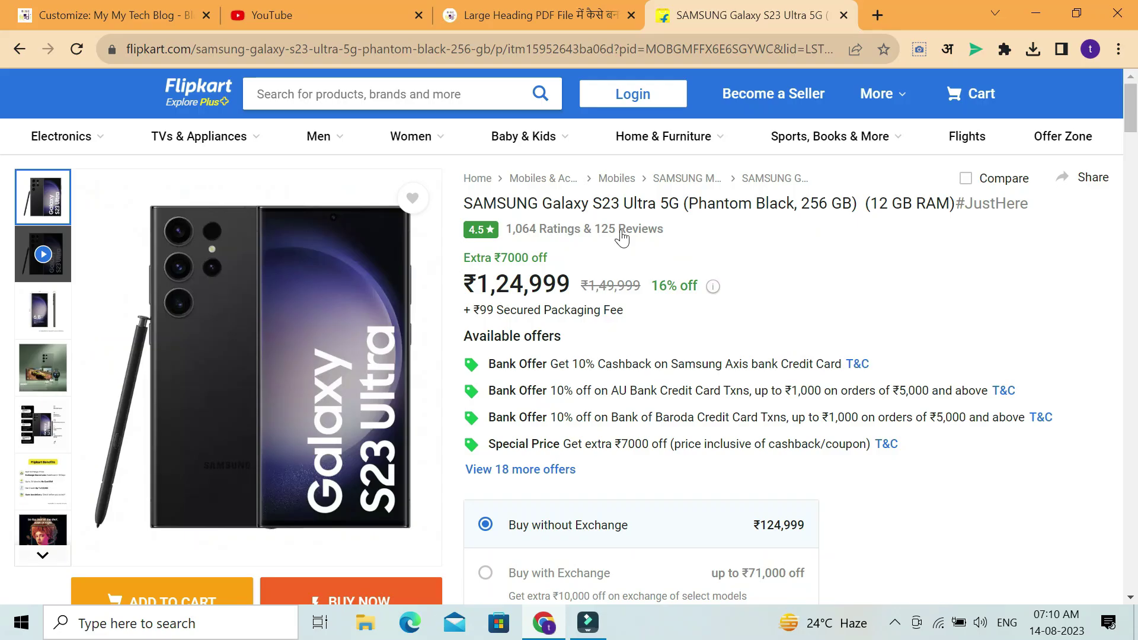
Switch back to the Large Heading PDF File article and review its breadcrumb trail again
click(546, 8)
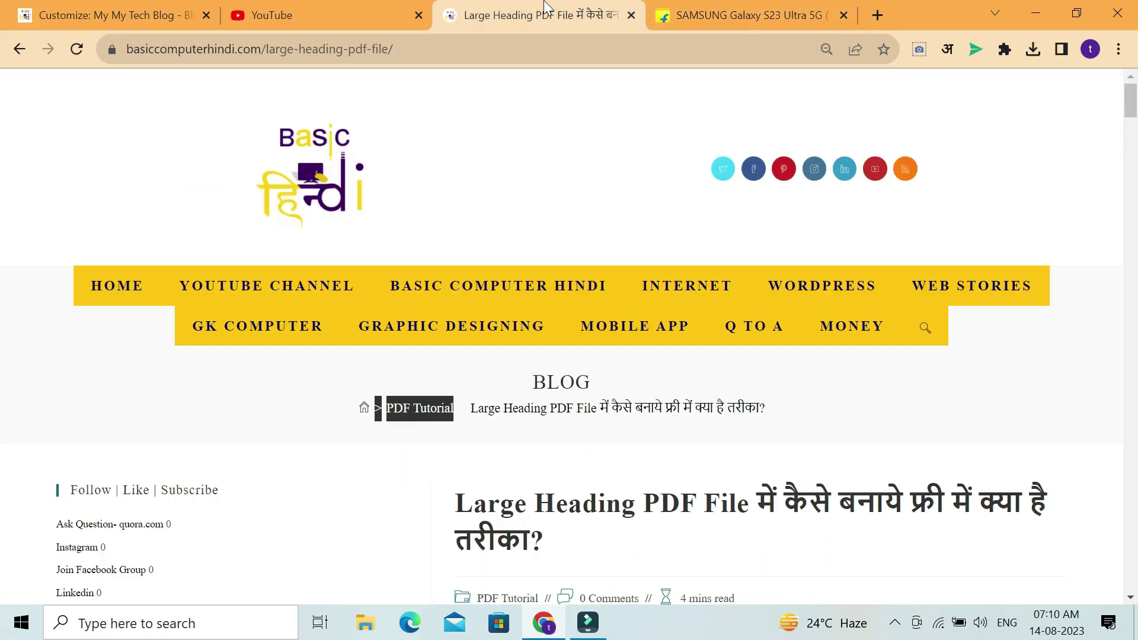
click(478, 409)
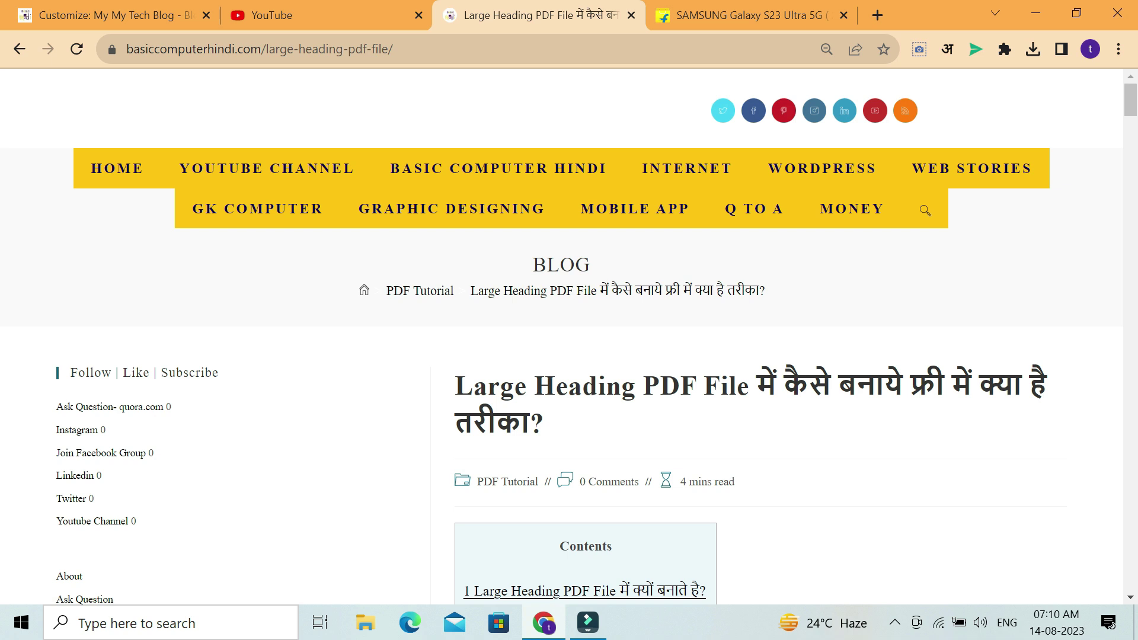
Switch back to the Customize tab and set the breadcrumb's Header Position to Inside
click(65, 8)
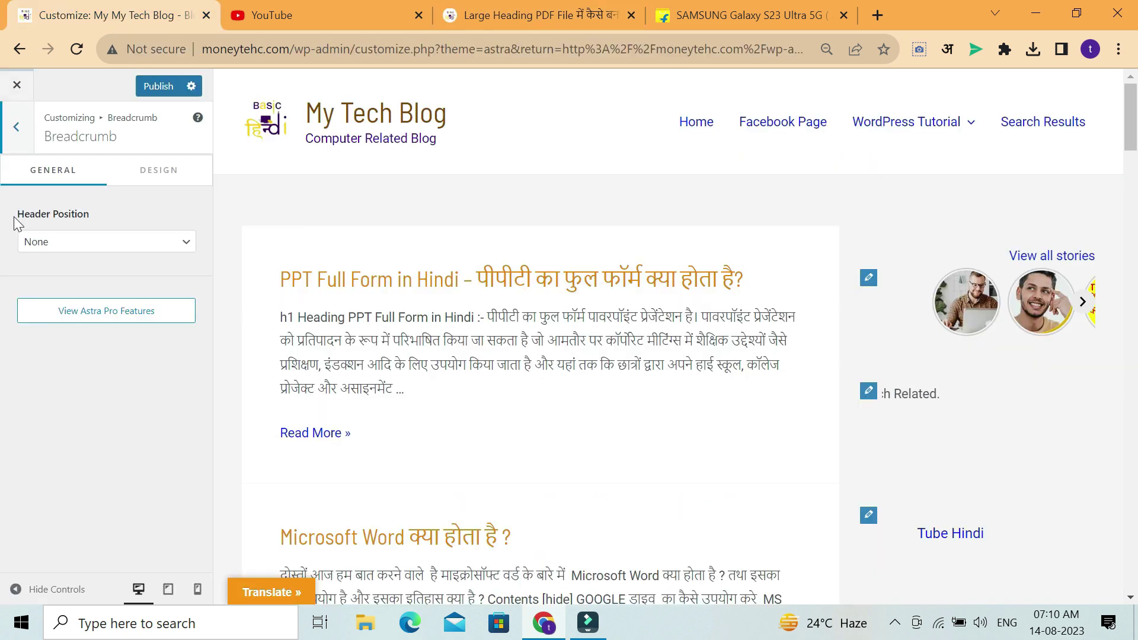
click(142, 248)
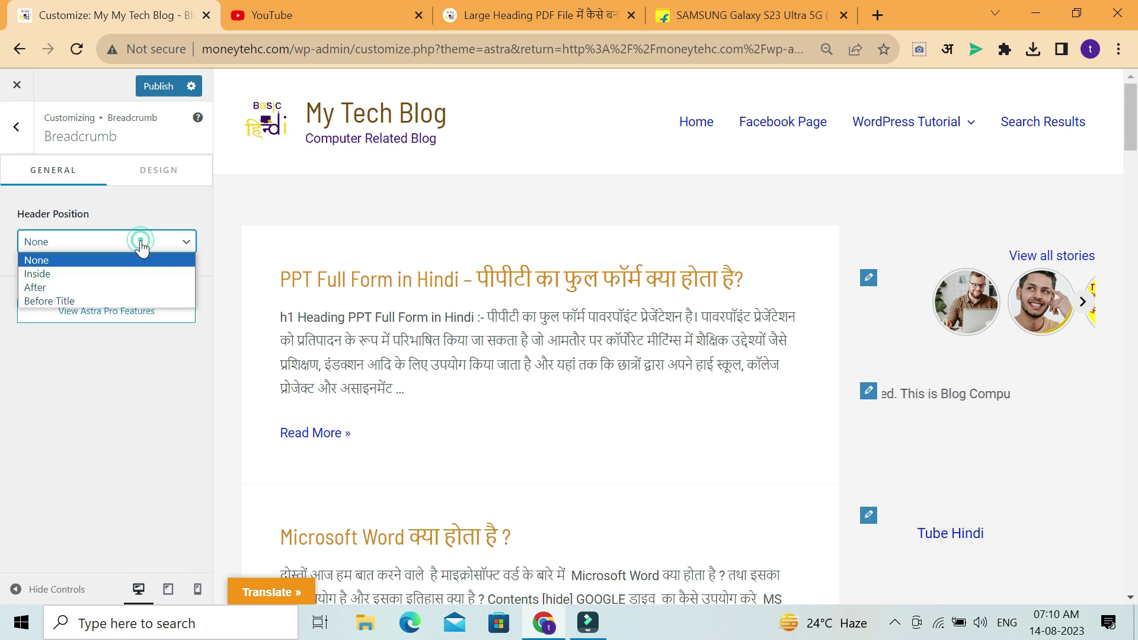
click(97, 275)
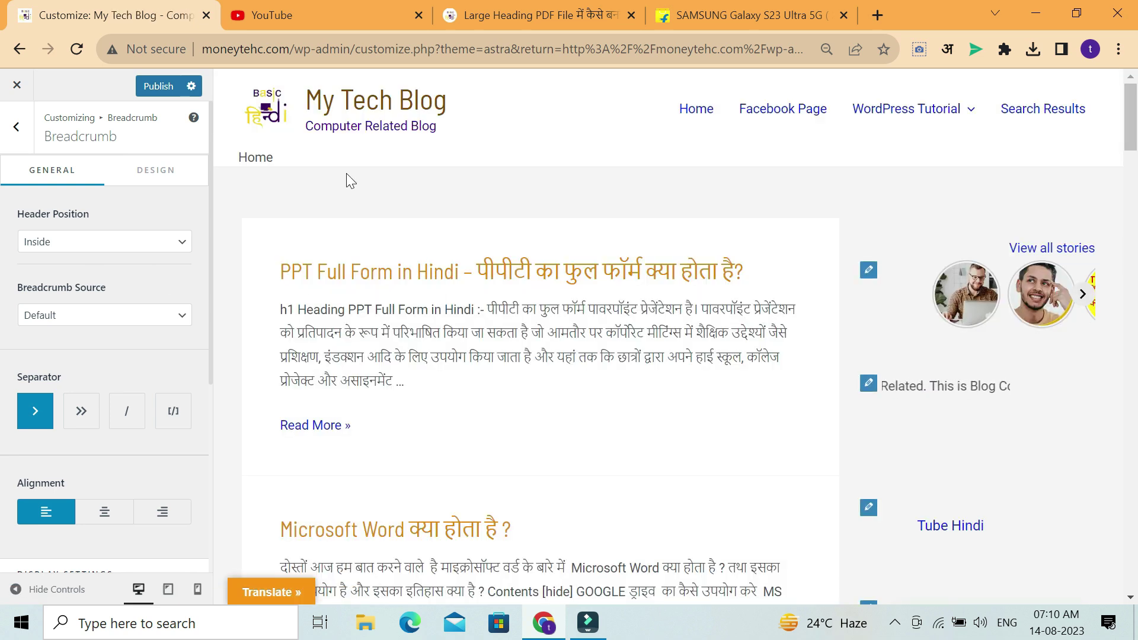
click(285, 158)
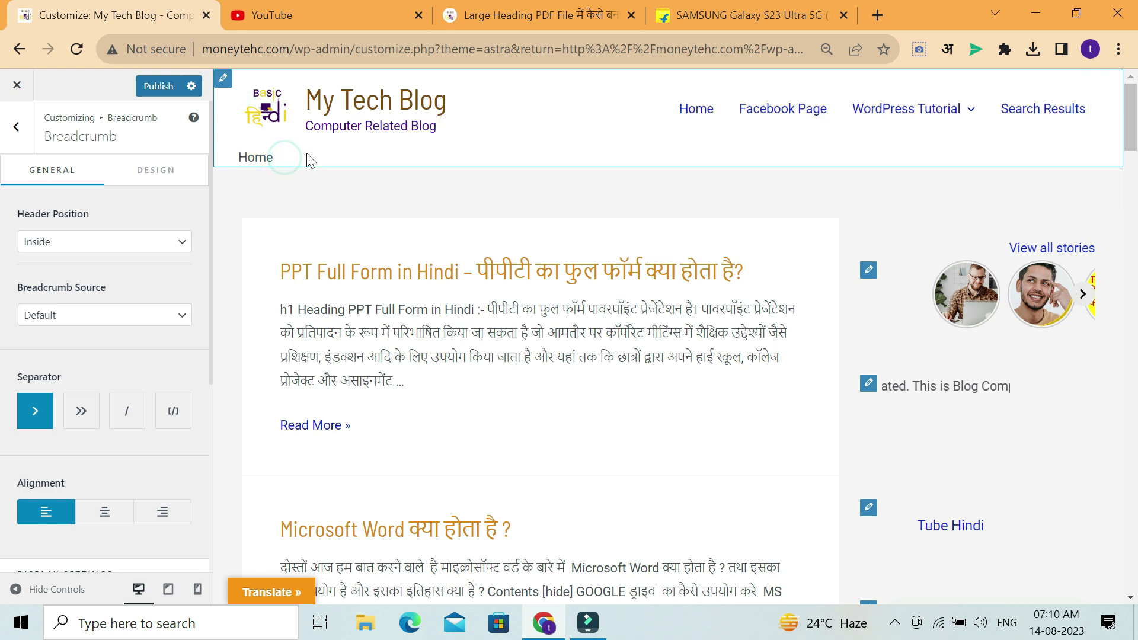
click(289, 161)
click(364, 197)
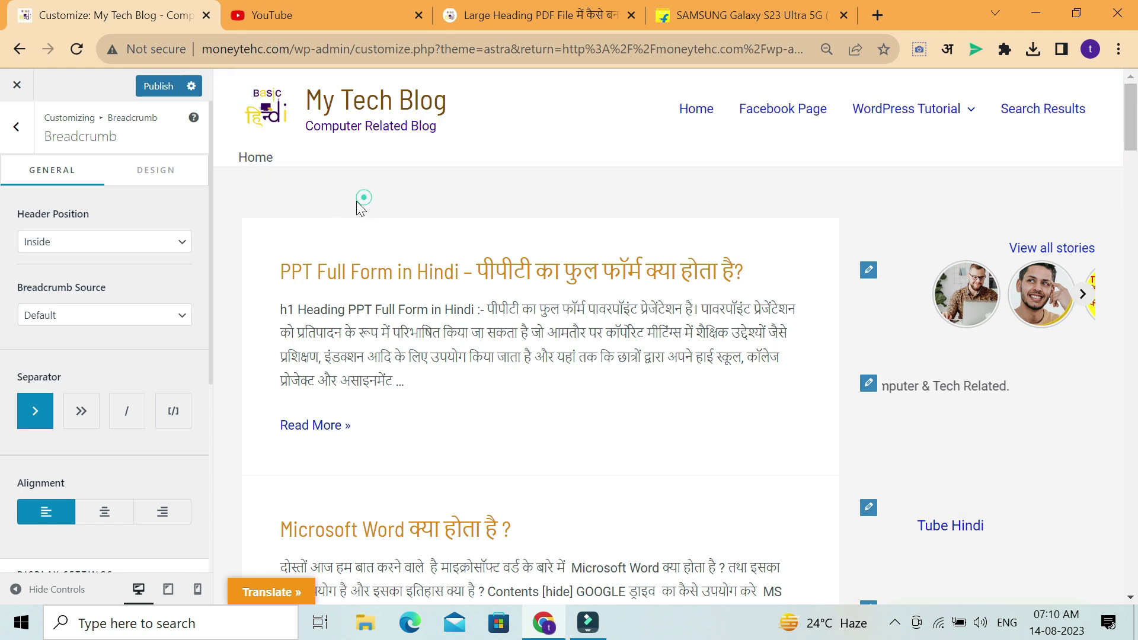
Set the breadcrumb's Header Position to Before Title and look through the Breadcrumb Source options without changing the source
click(104, 316)
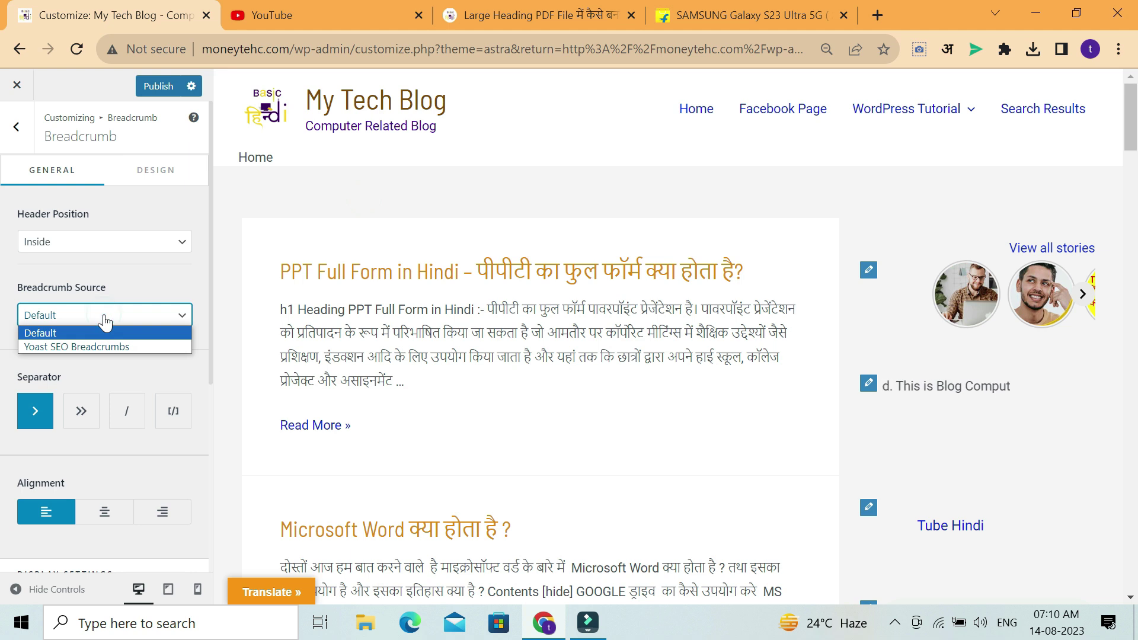
click(105, 315)
click(108, 242)
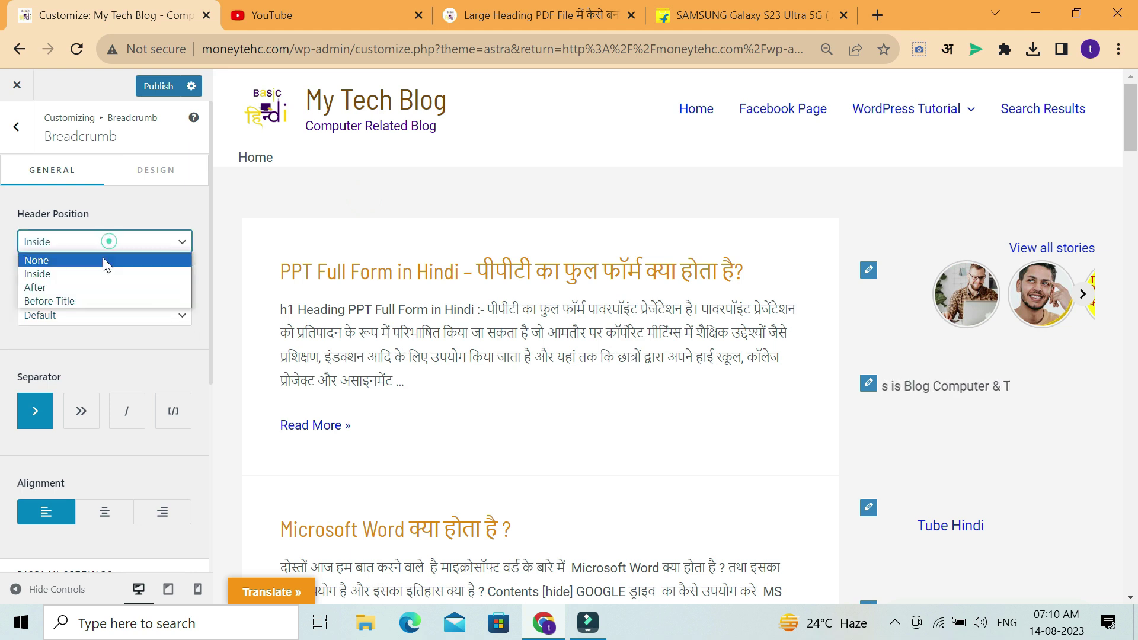
click(93, 301)
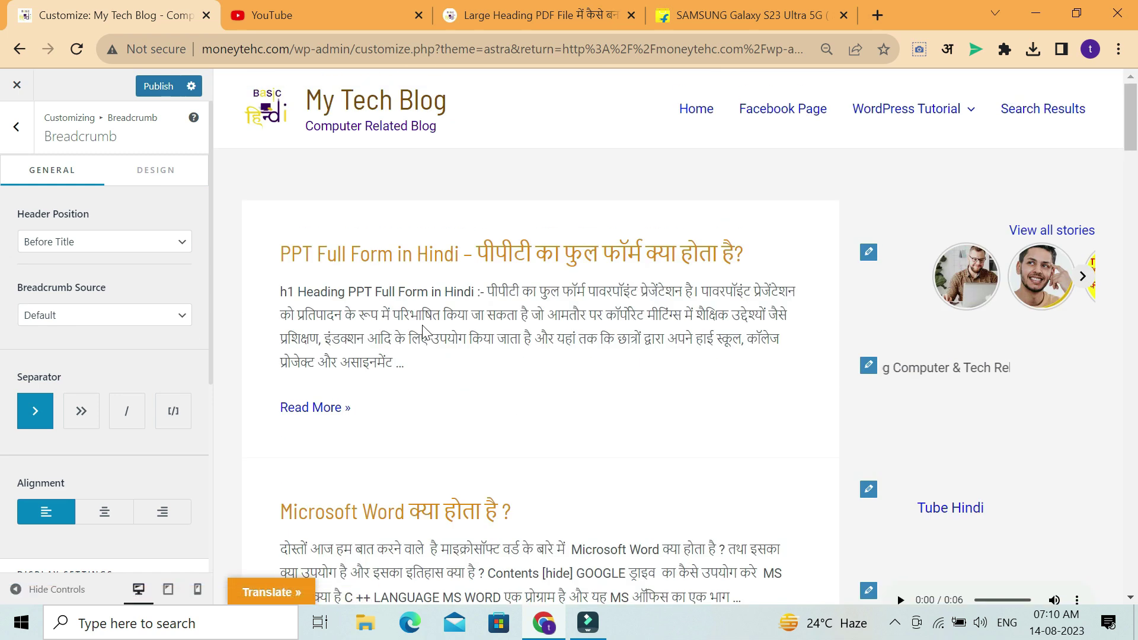
click(109, 315)
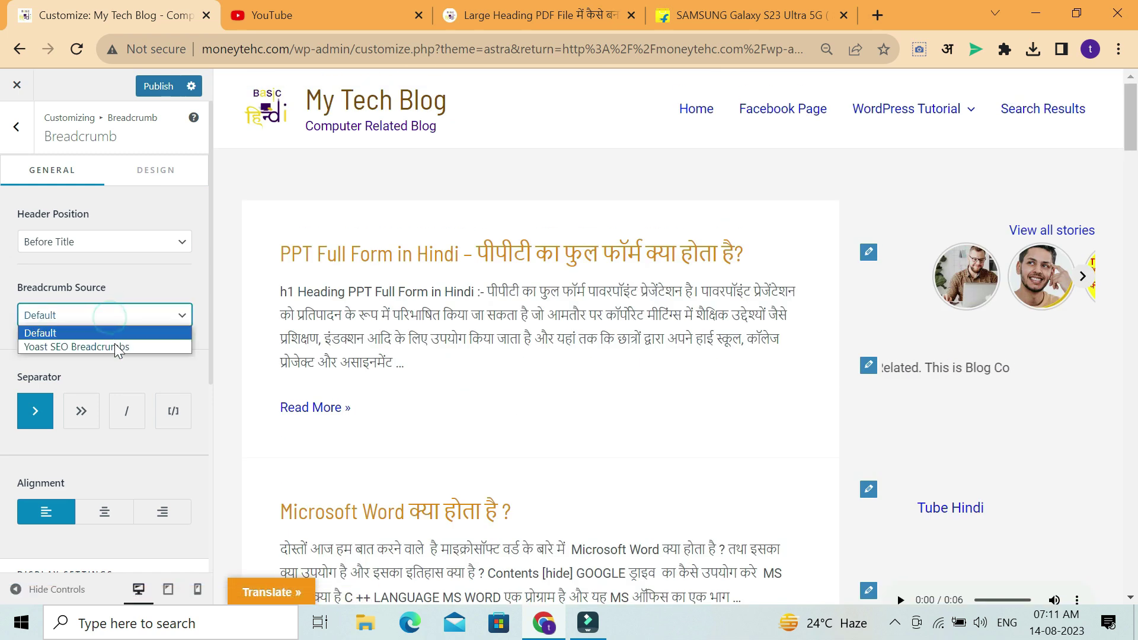
click(306, 372)
Open the full PPT Full Form in Hindi post in the preview and examine the breadcrumb trail above its title
scroll(306, 372, down, 10)
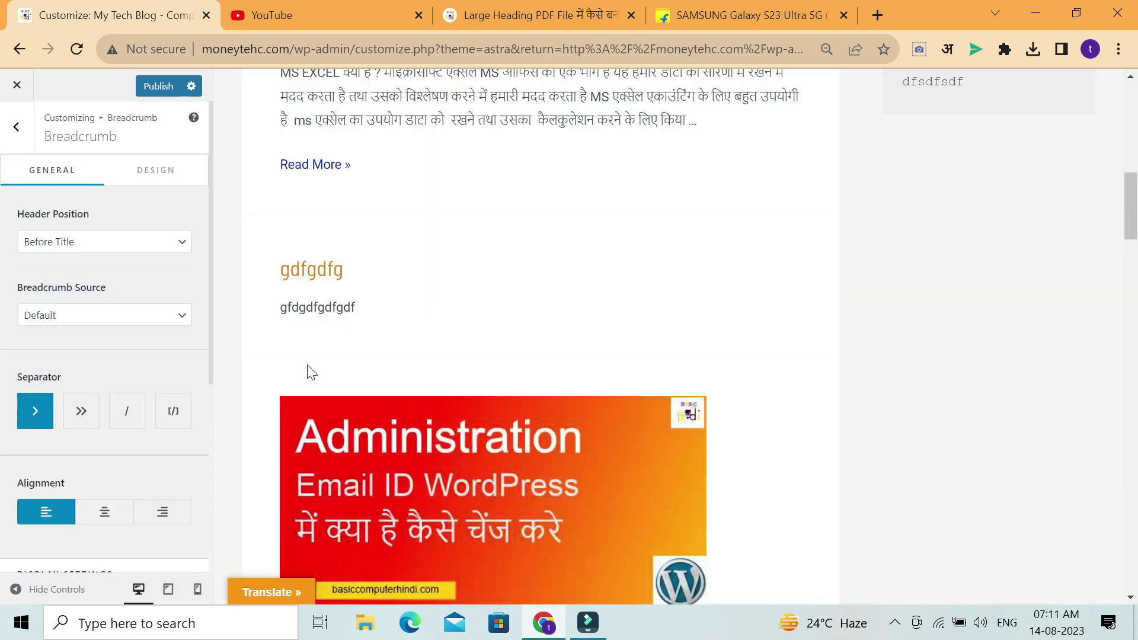
scroll(308, 379, up, 10)
click(326, 411)
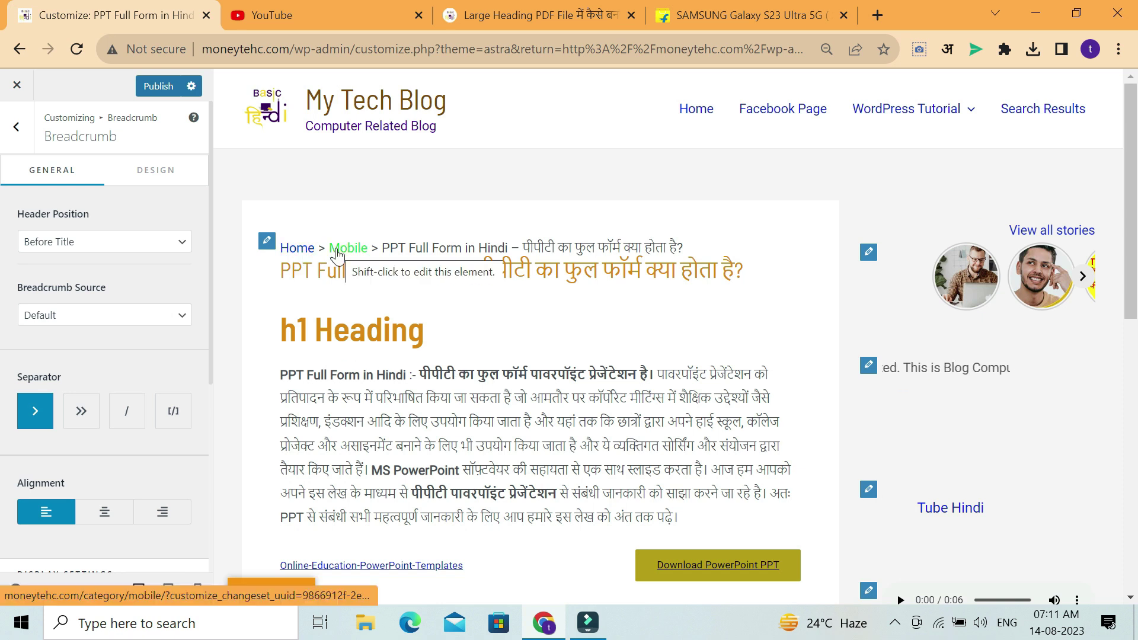
drag(709, 254, 155, 246)
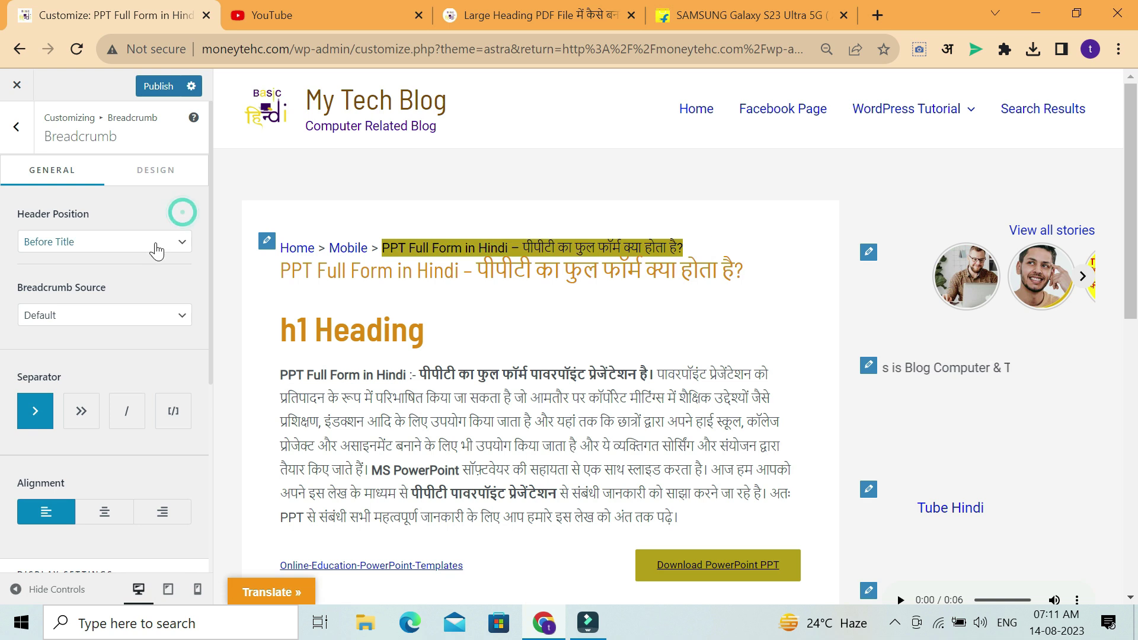
Try the Inside and After header positions on the post's breadcrumb, and return it to Before Title
click(157, 250)
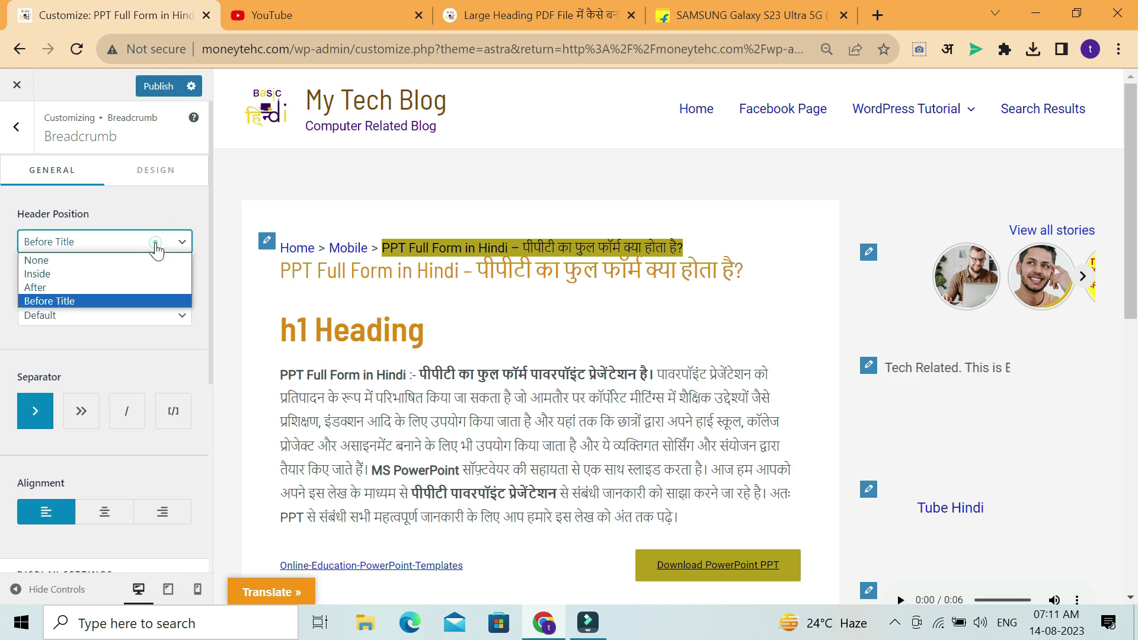
click(98, 274)
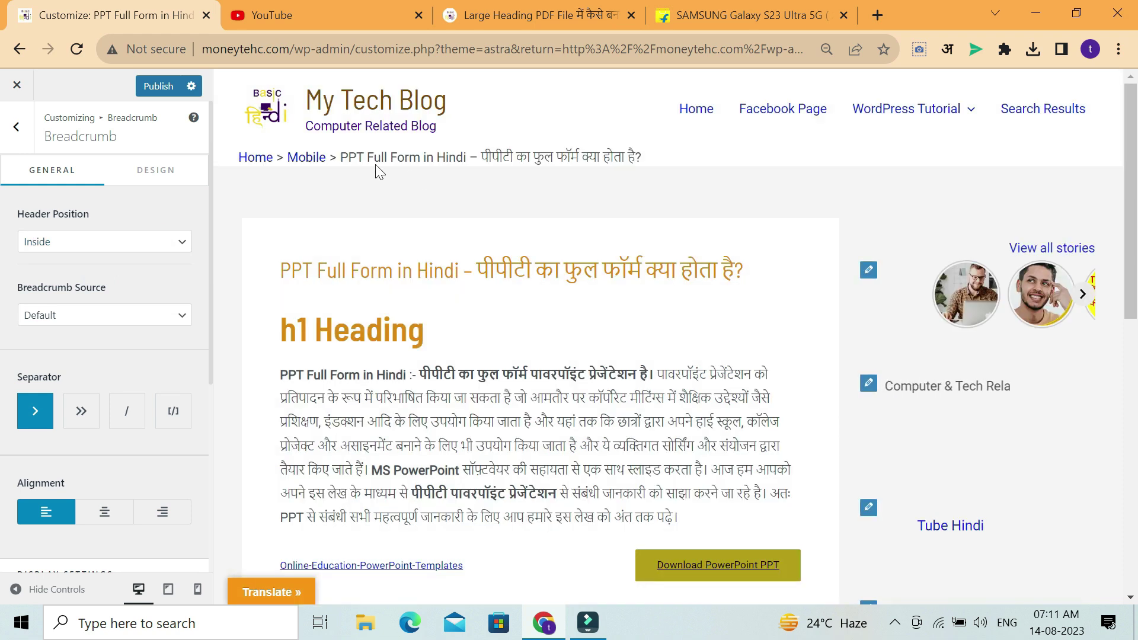
click(130, 247)
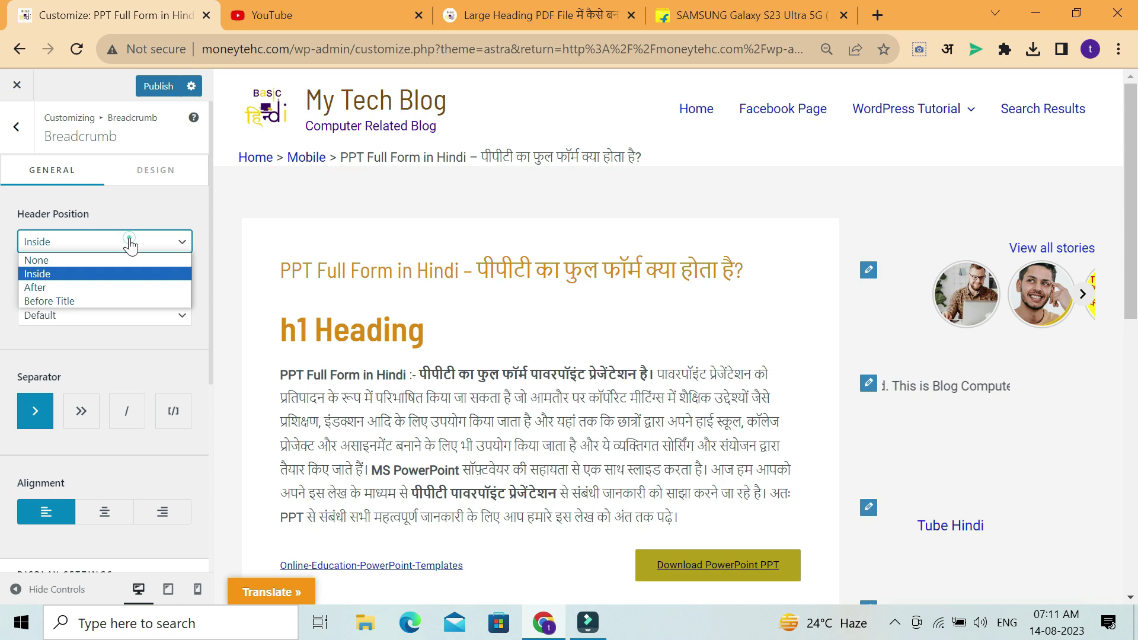
click(108, 290)
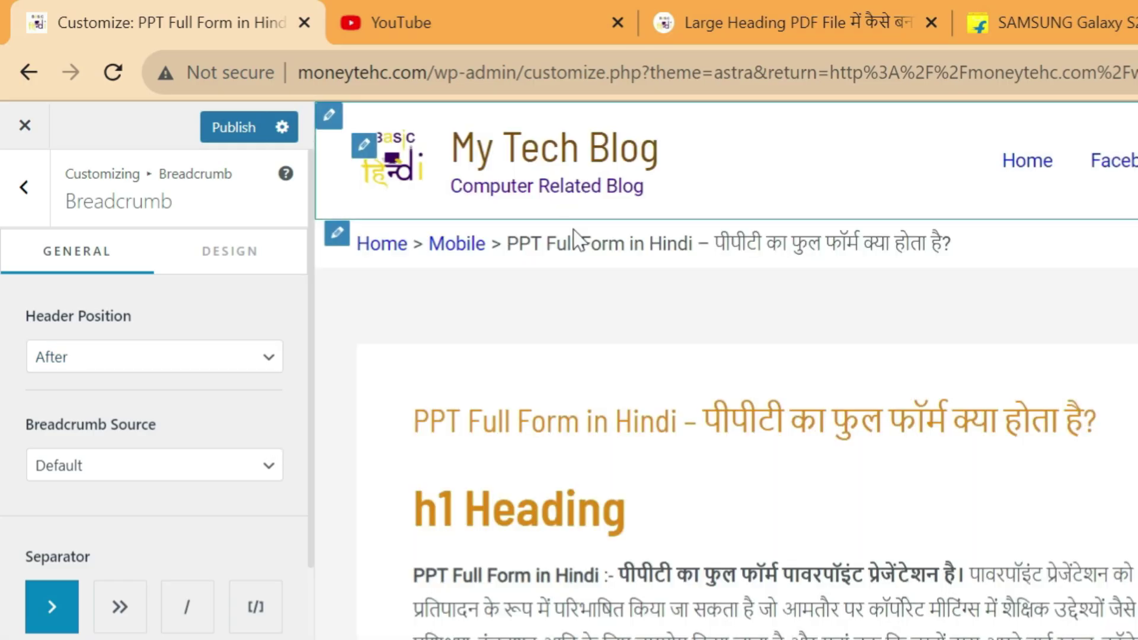
click(182, 357)
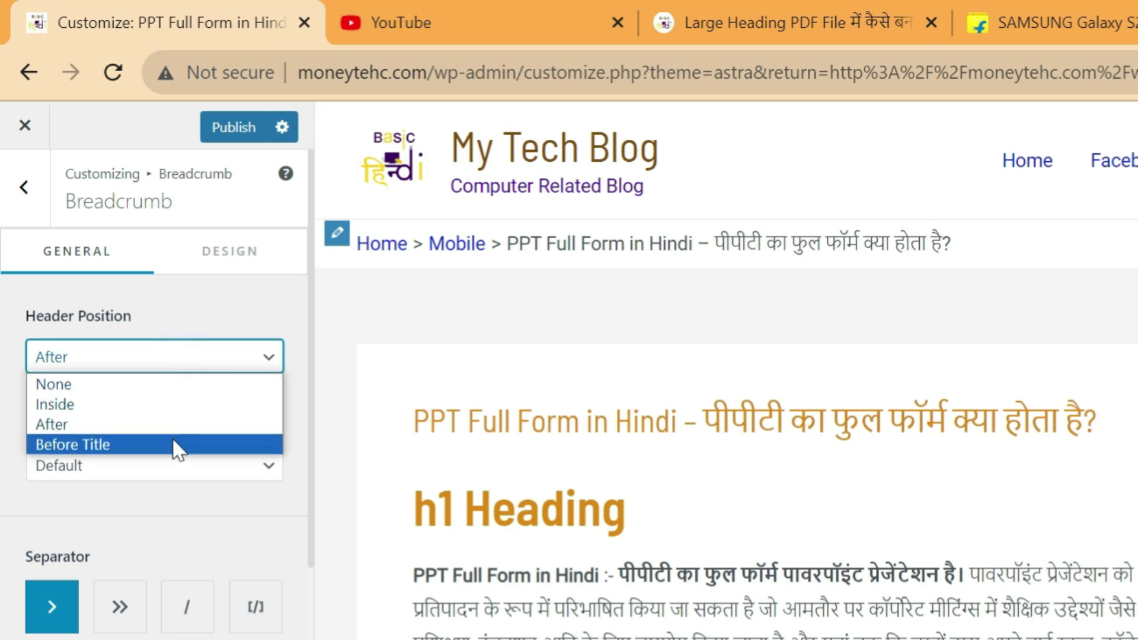
click(173, 442)
click(412, 435)
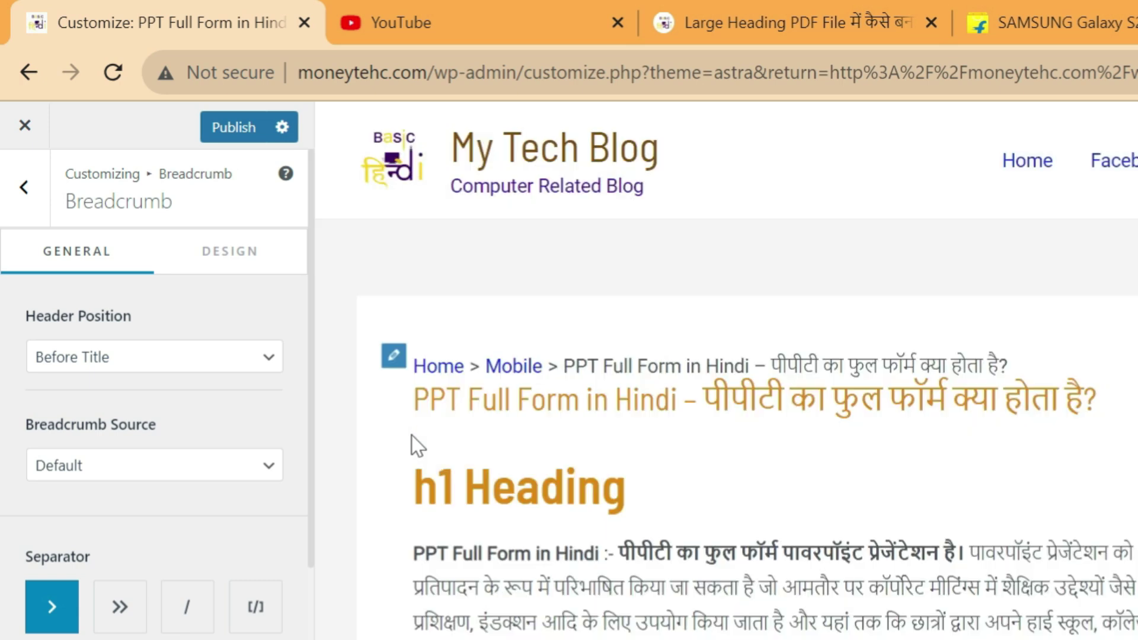
drag(1046, 352, 863, 366)
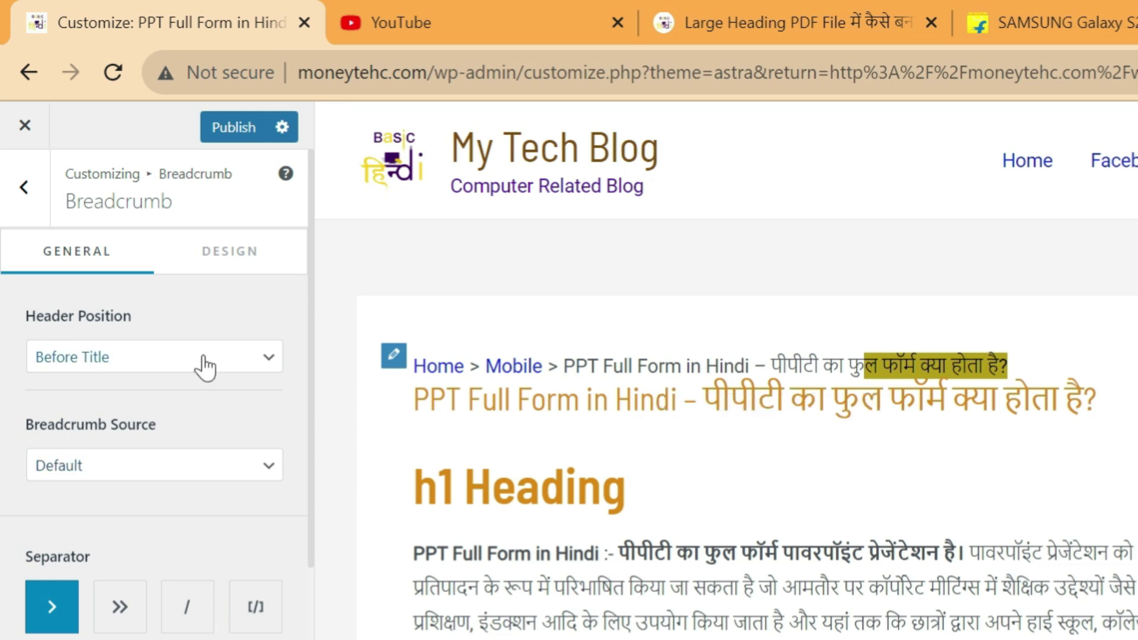
Compare the breadcrumb placement with Flipkart's SAMSUNG Galaxy S23 Ultra 5G product page and return to the Customize tab
click(1101, 9)
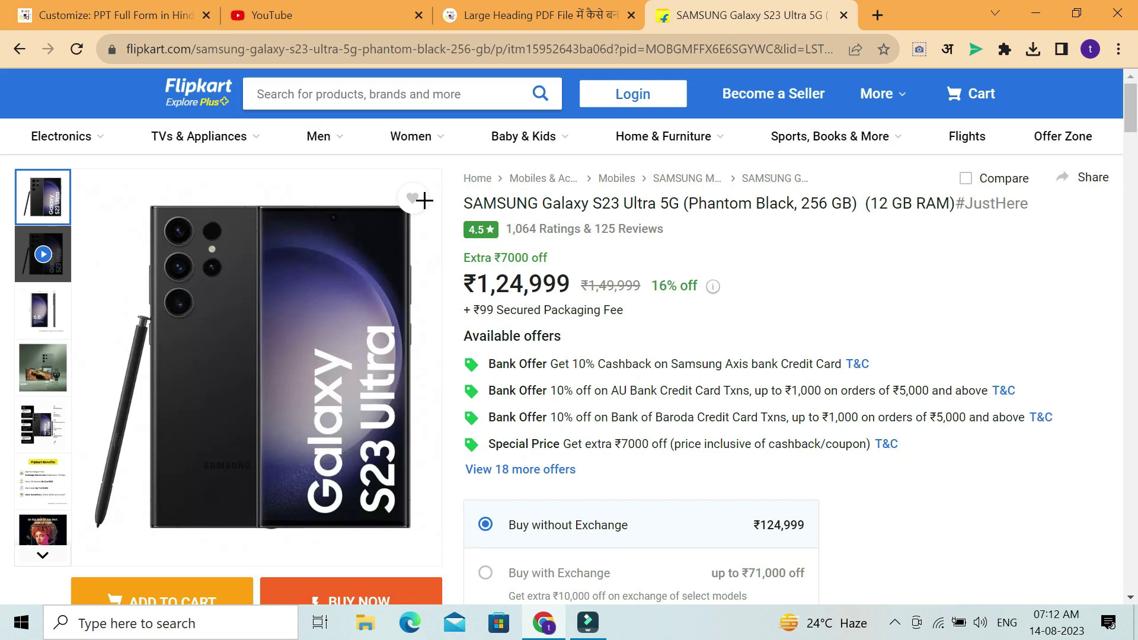
drag(462, 203, 697, 204)
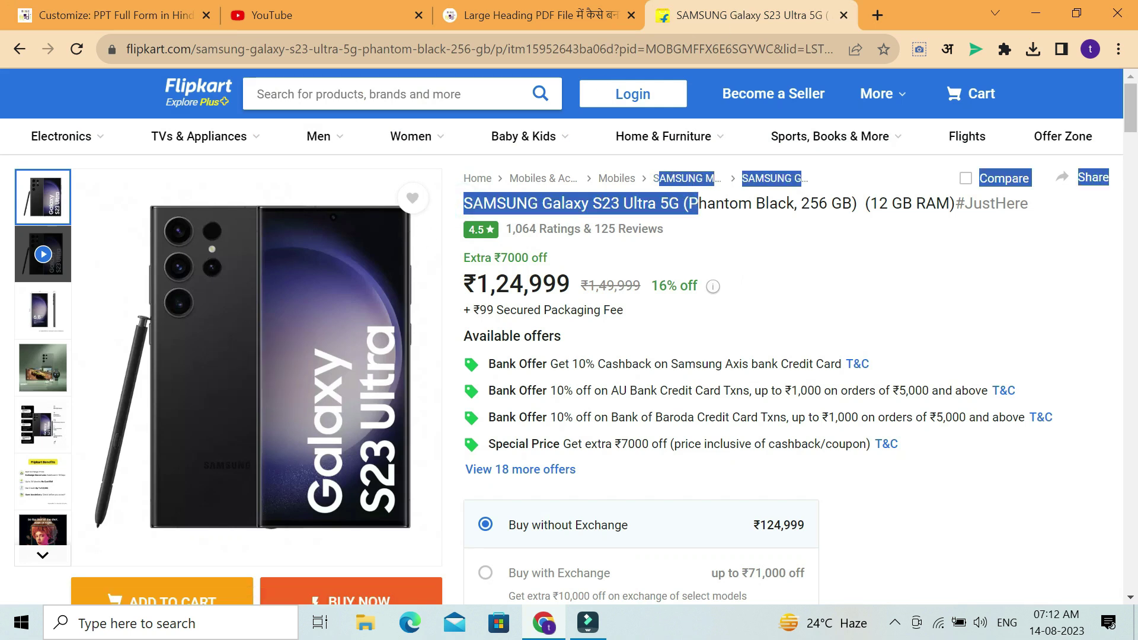
click(195, 7)
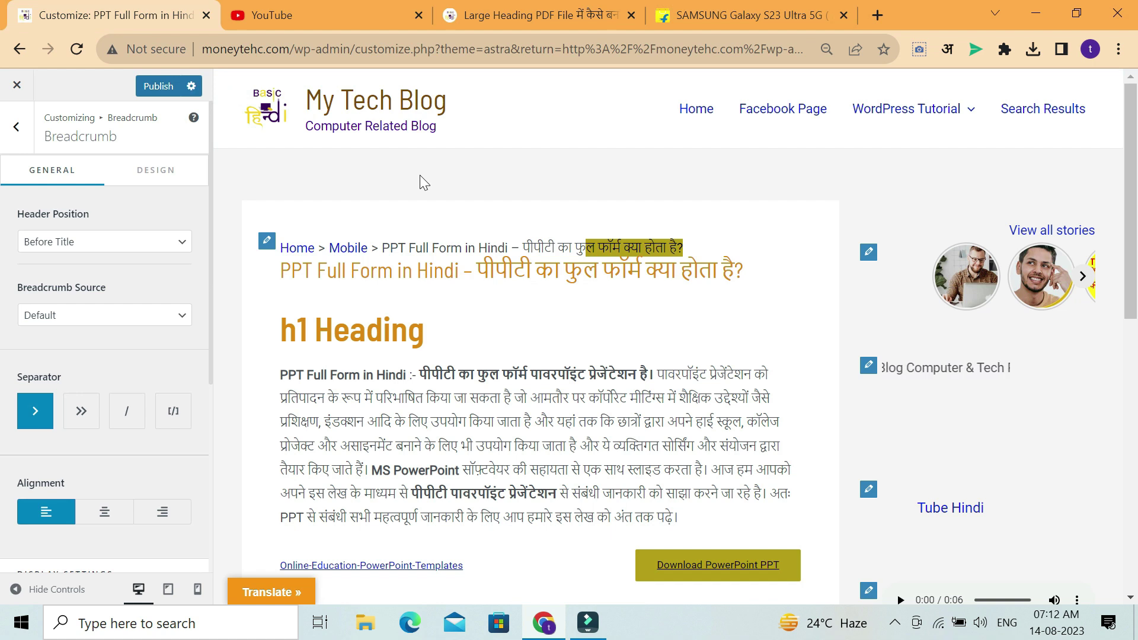
click(433, 216)
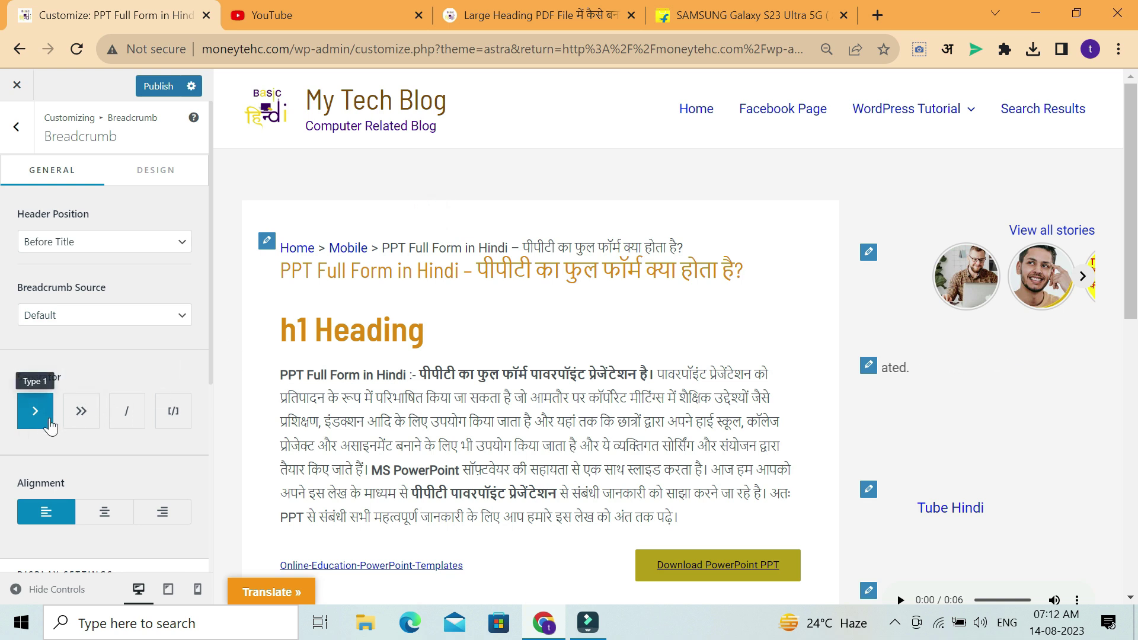
Set the breadcrumb's separator to the double arrow (») and its alignment to centered
click(86, 418)
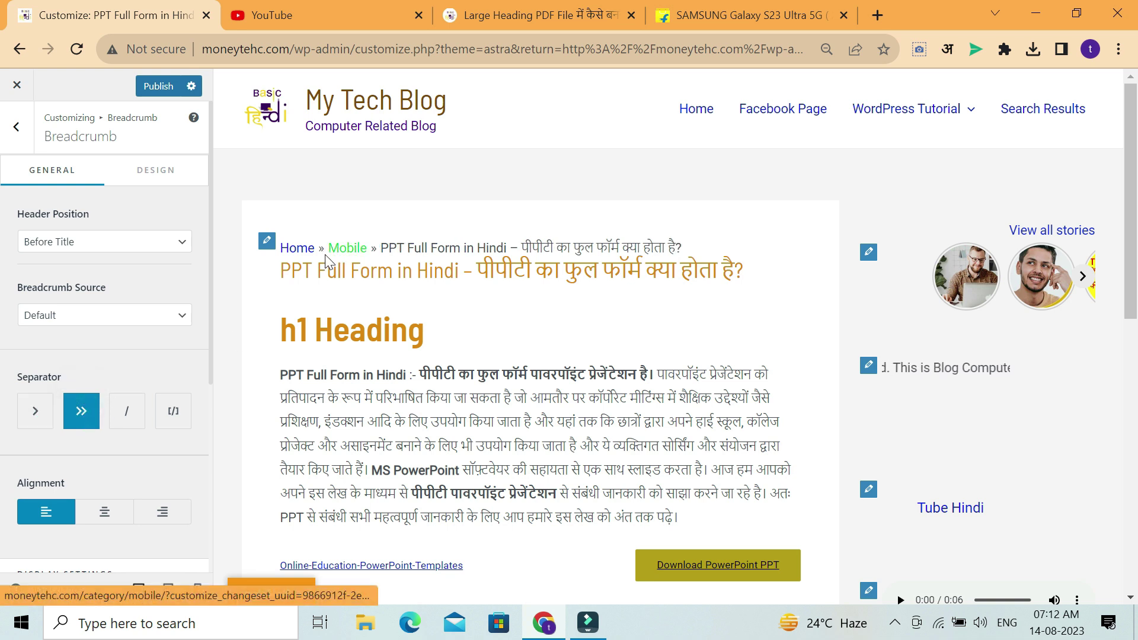
click(105, 515)
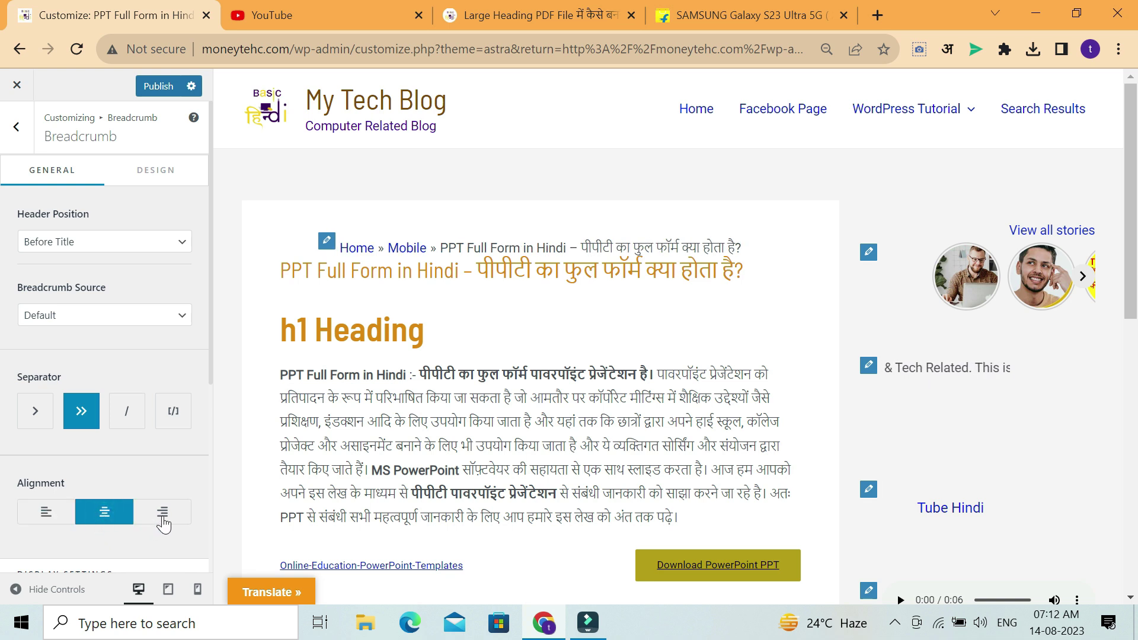
click(164, 522)
click(108, 521)
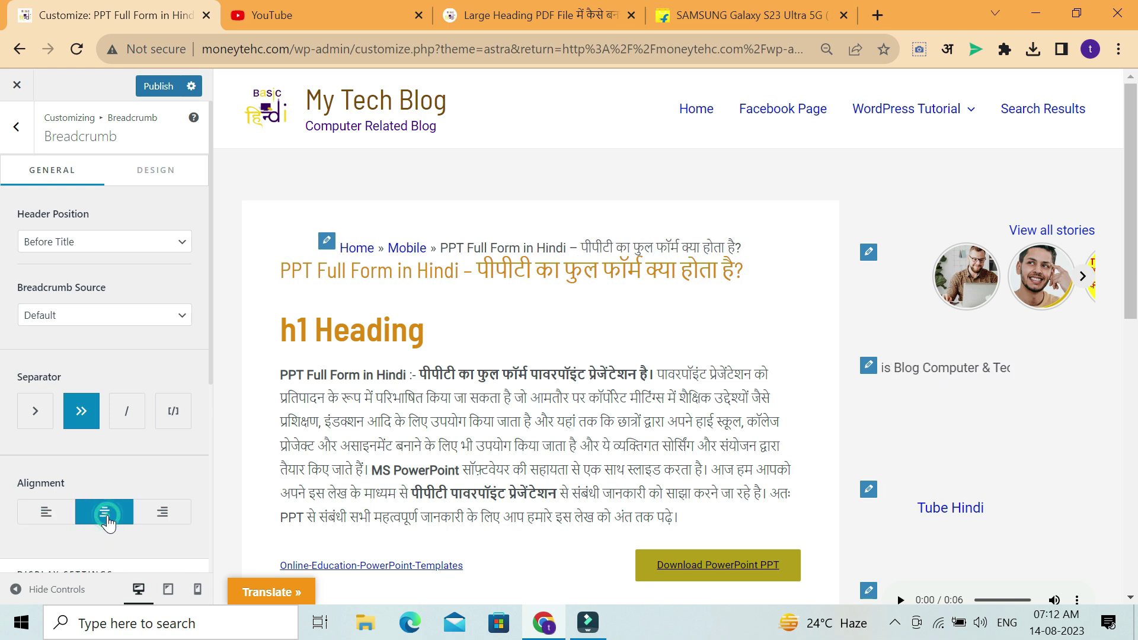
Review the breadcrumb's Display Settings for each page type and examine the trail above the post title
scroll(128, 478, down, 5)
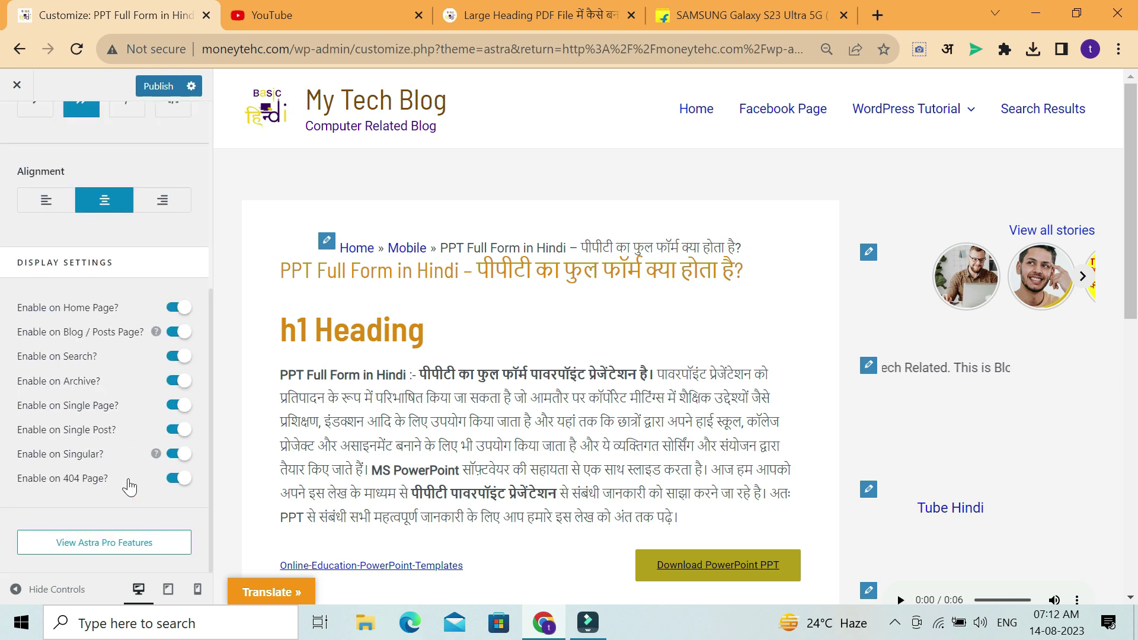
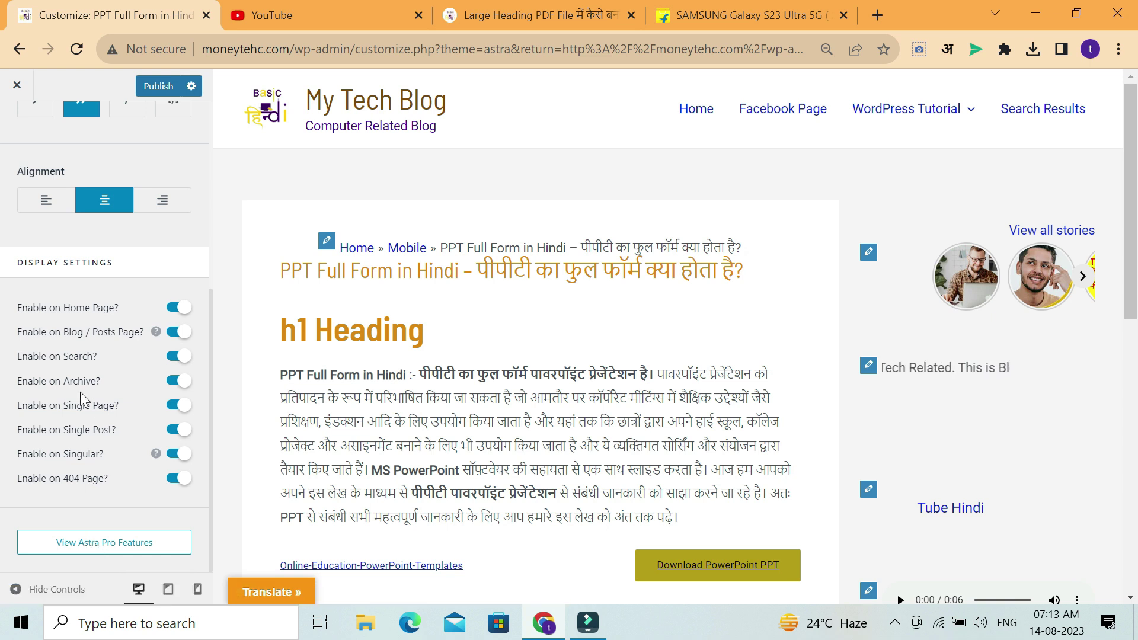
scroll(80, 392, up, 5)
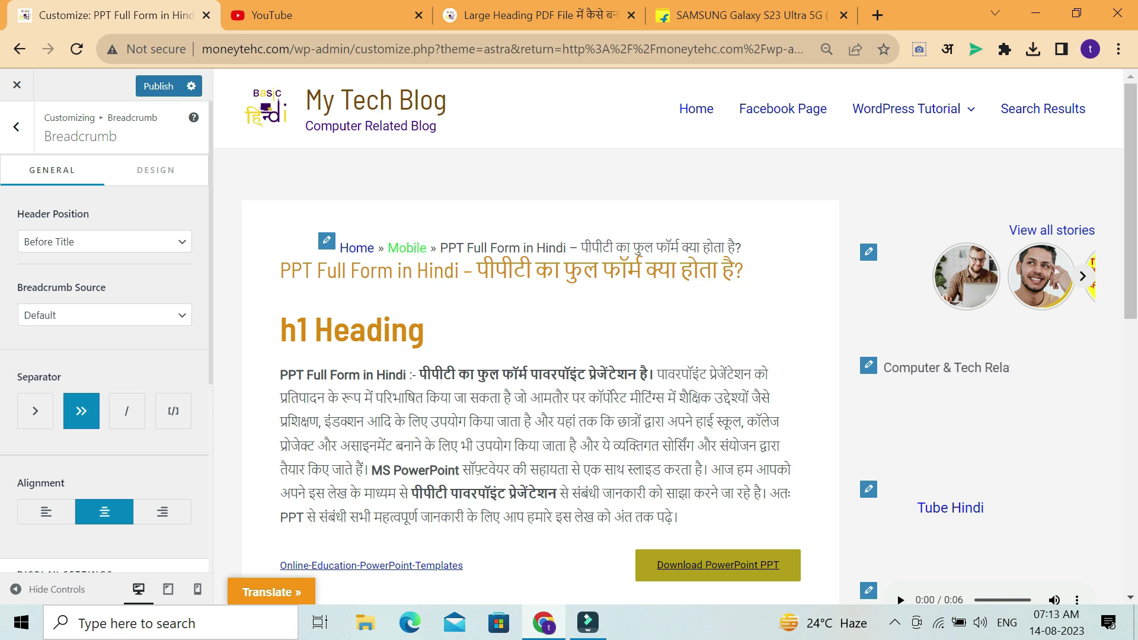
drag(597, 236, 413, 247)
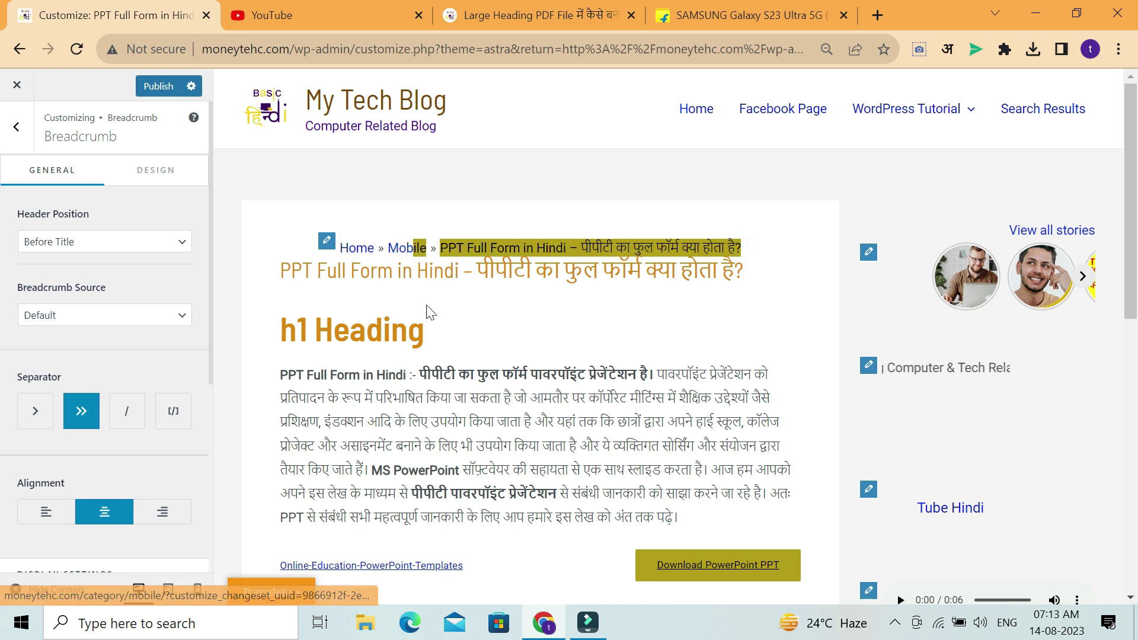
Leave the Breadcrumb settings, open the theme's Blog / Archive settings and review the layout, content width and post structure options
click(19, 135)
click(52, 361)
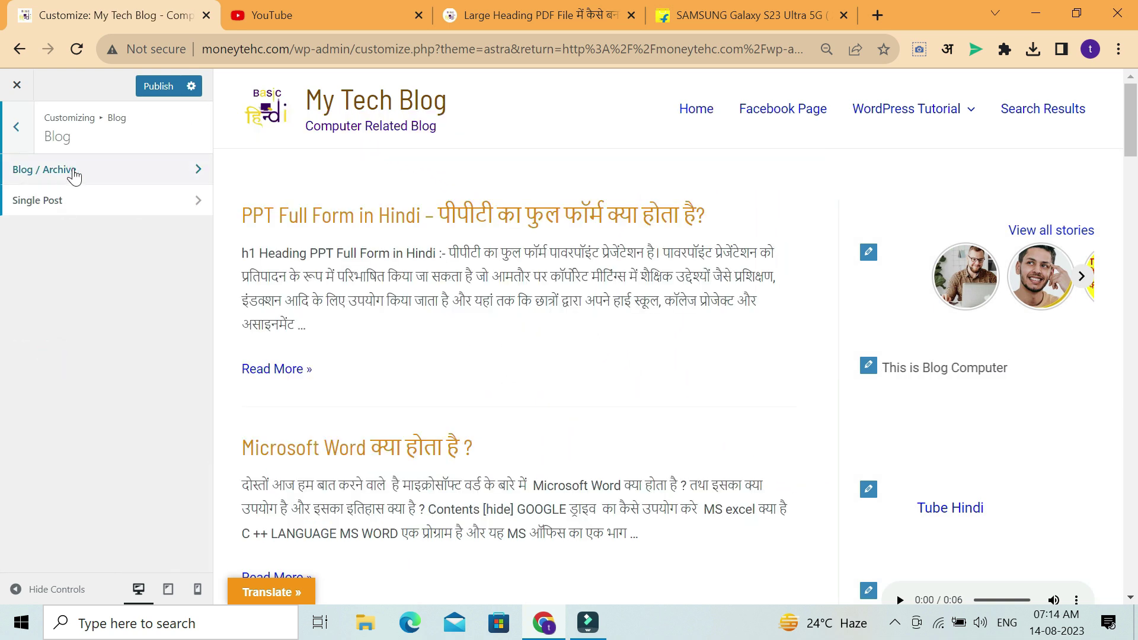
click(73, 172)
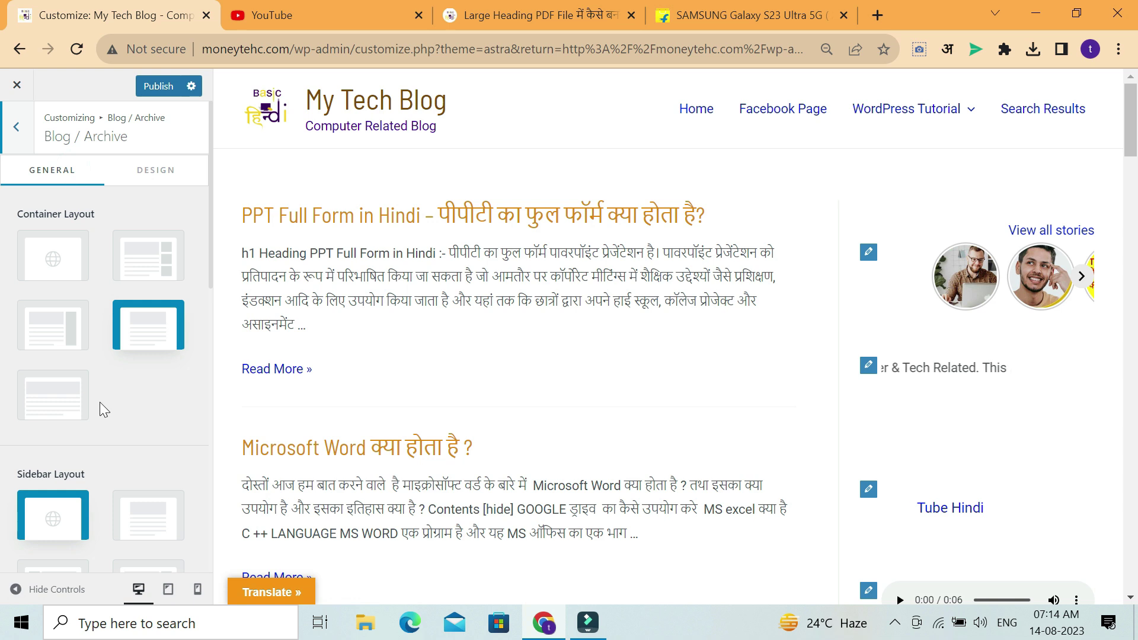
scroll(277, 345, down, 4)
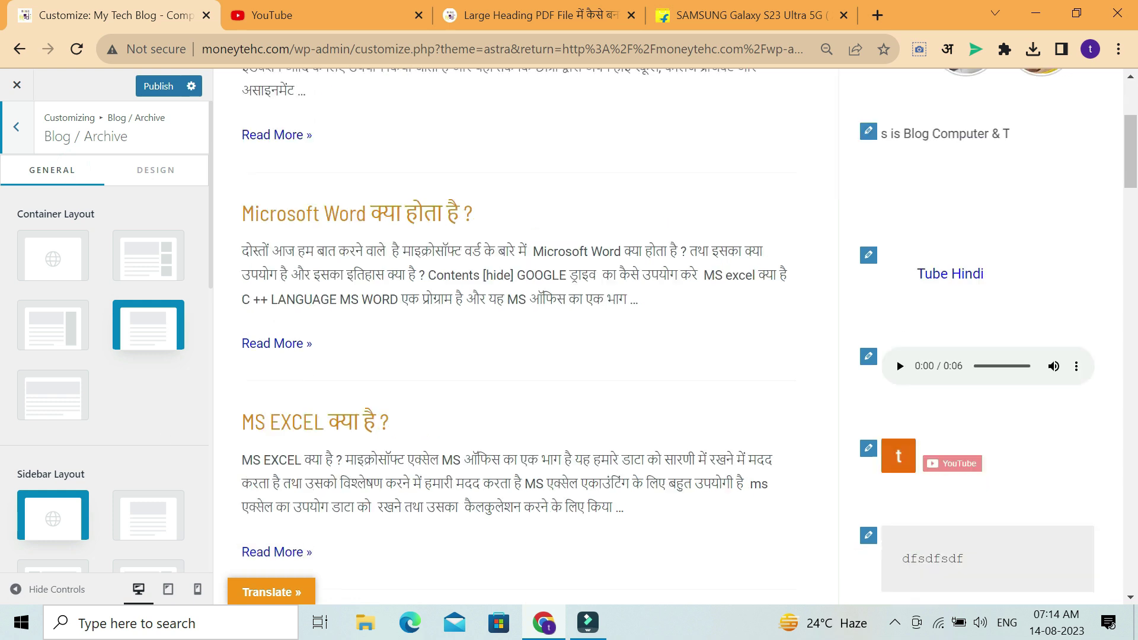
scroll(145, 416, down, 5)
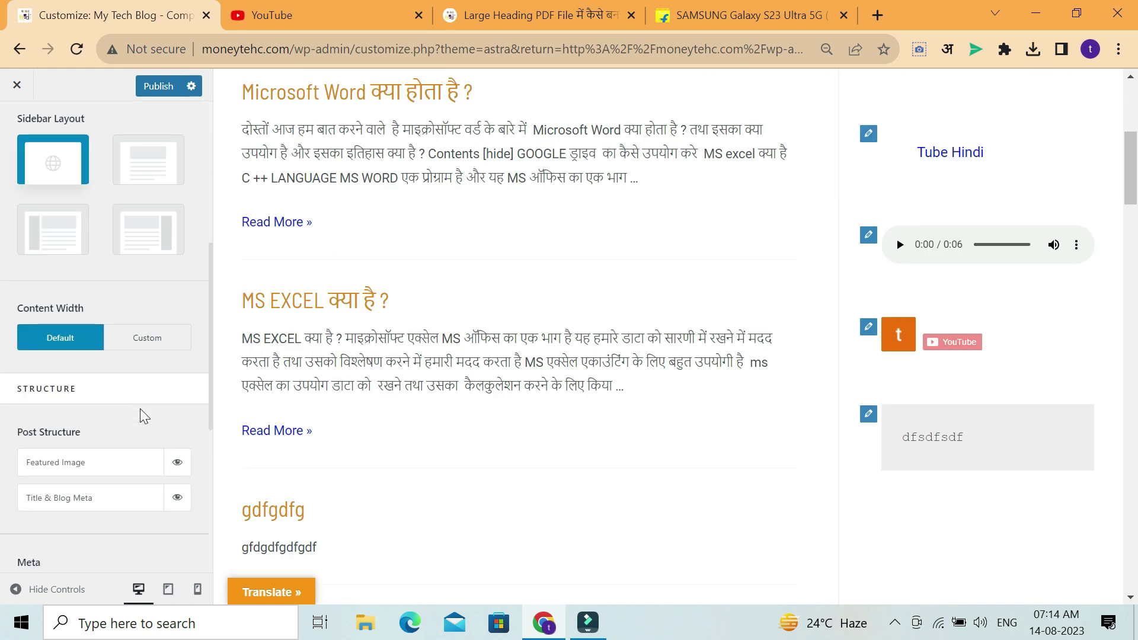
scroll(144, 417, up, 5)
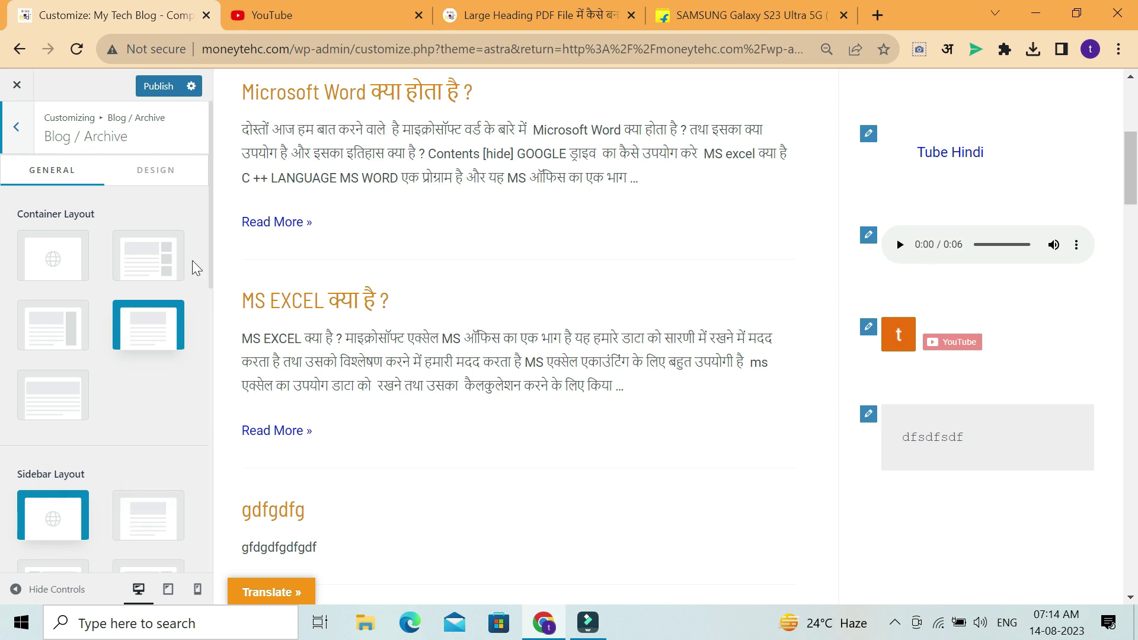
Try the right sidebar and No Sidebar layouts for the blog archive and set the Sidebar Layout back to Default
scroll(208, 267, down, 3)
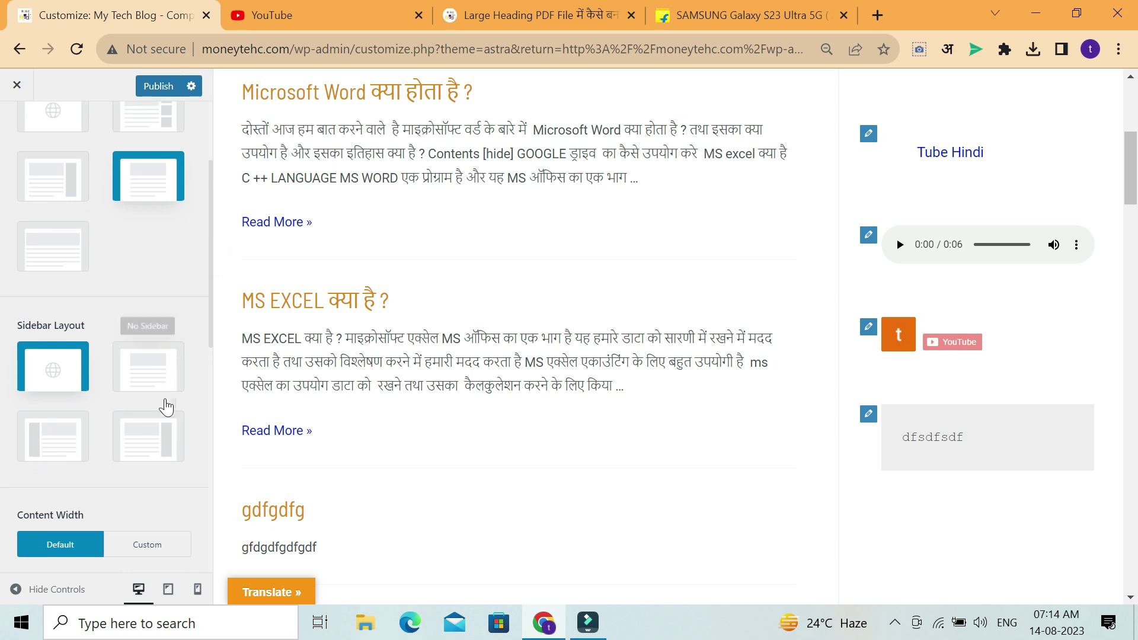
click(152, 446)
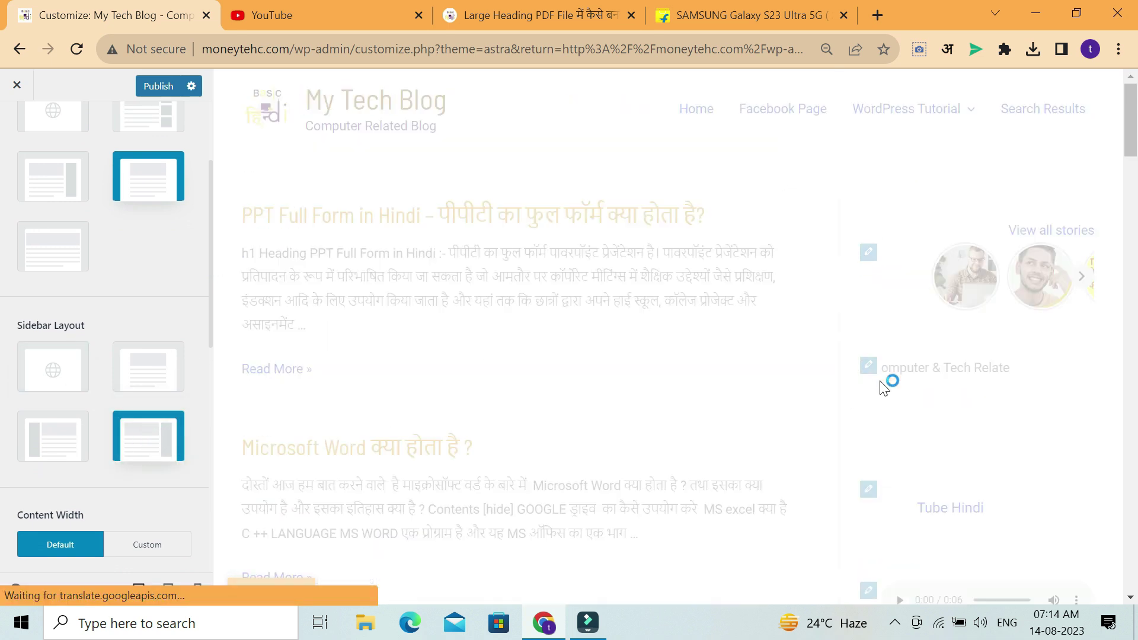
click(153, 361)
click(163, 434)
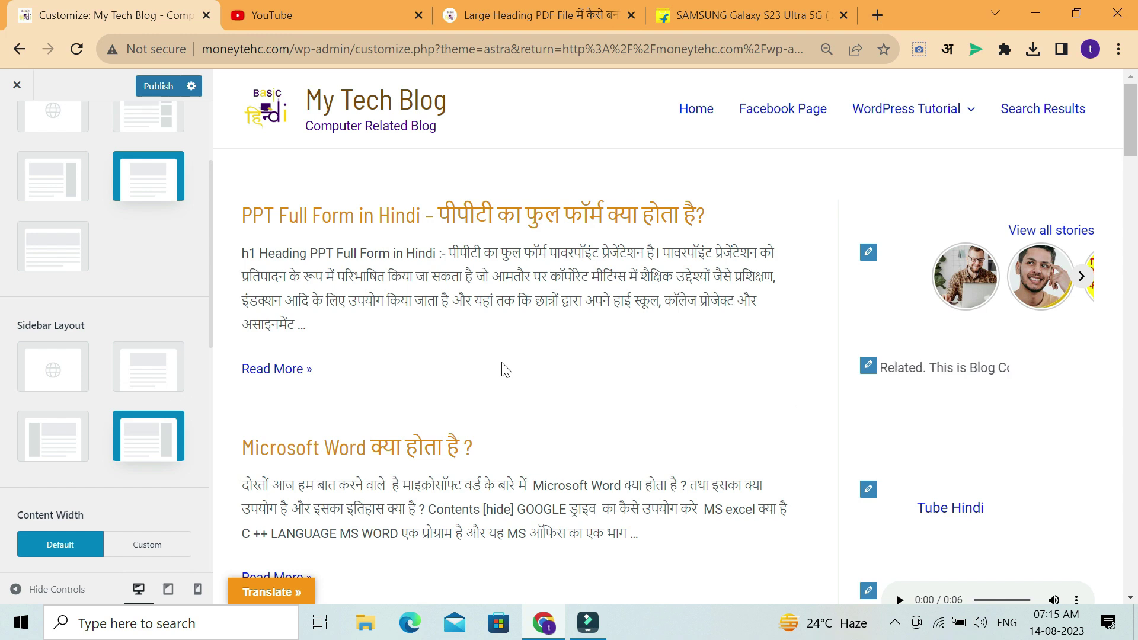
click(153, 374)
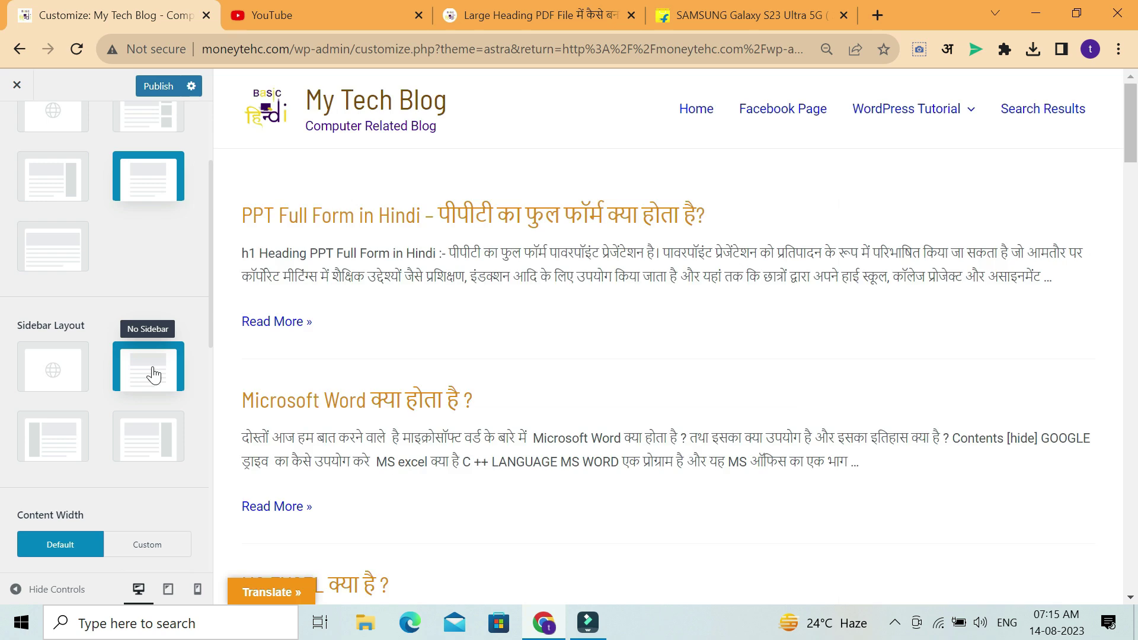
click(41, 355)
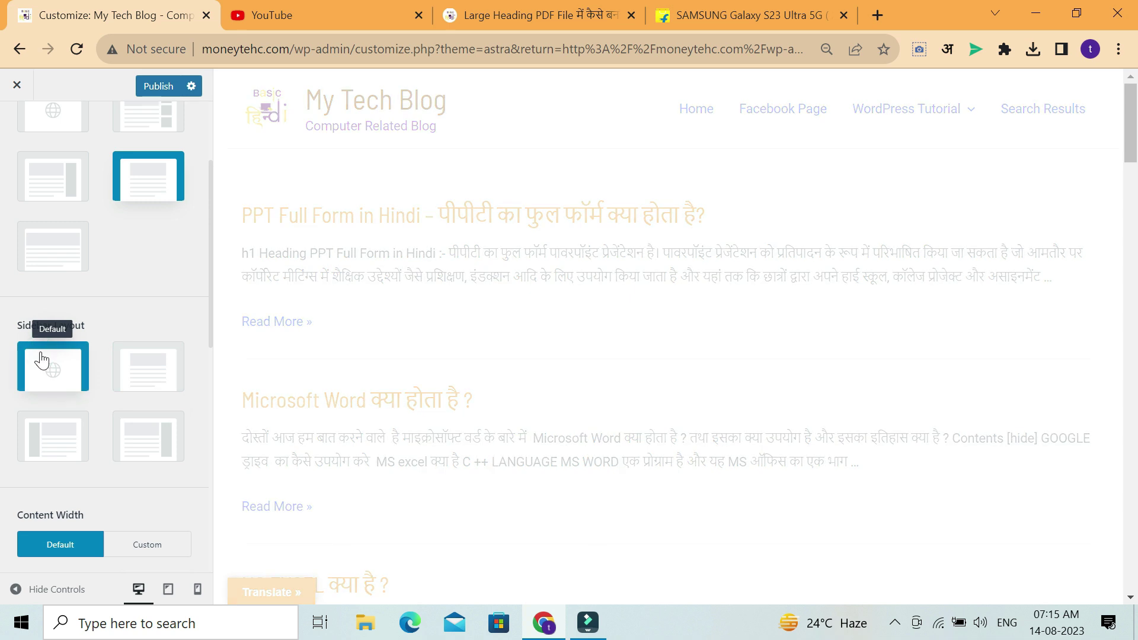
Hide the Featured Image in the blog archive's Post Structure, compare the post list, and show it again
scroll(94, 392, down, 6)
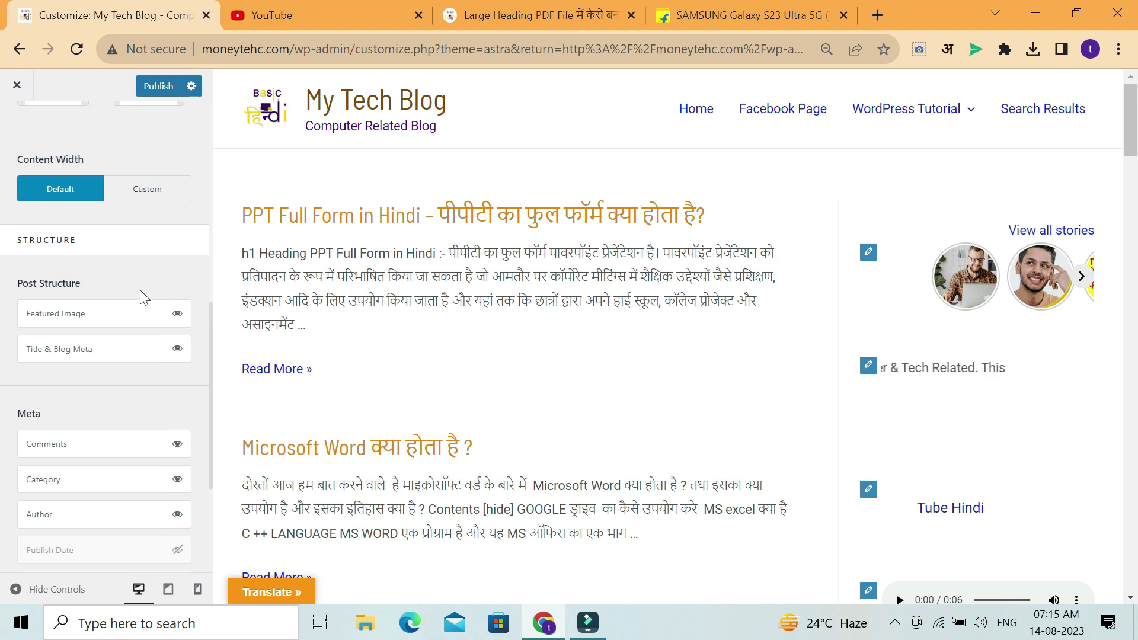
scroll(446, 392, down, 10)
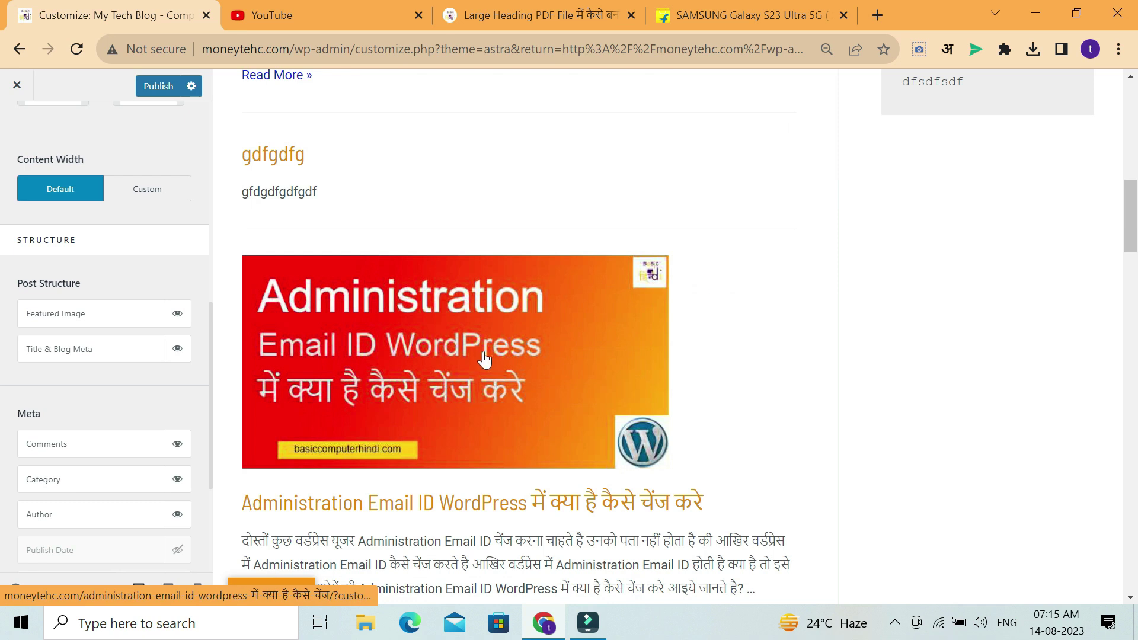
click(178, 315)
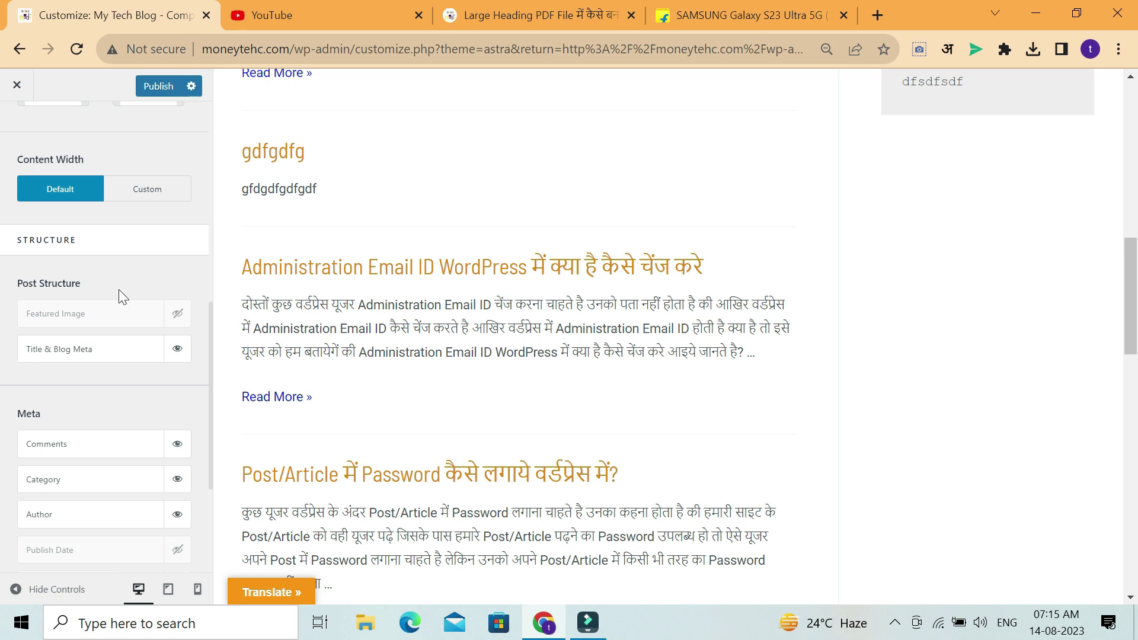
click(179, 316)
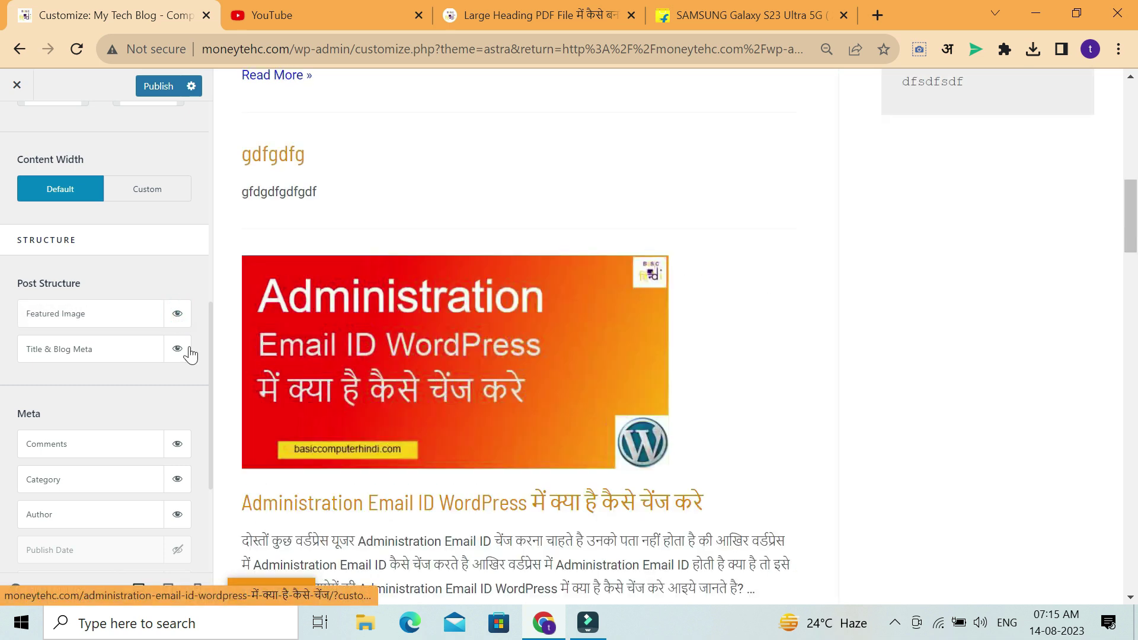
Preview the PPT Full Form in Hindi post with Title & Blog Meta shown and review the Meta options against it
drag(1134, 226, 1134, 241)
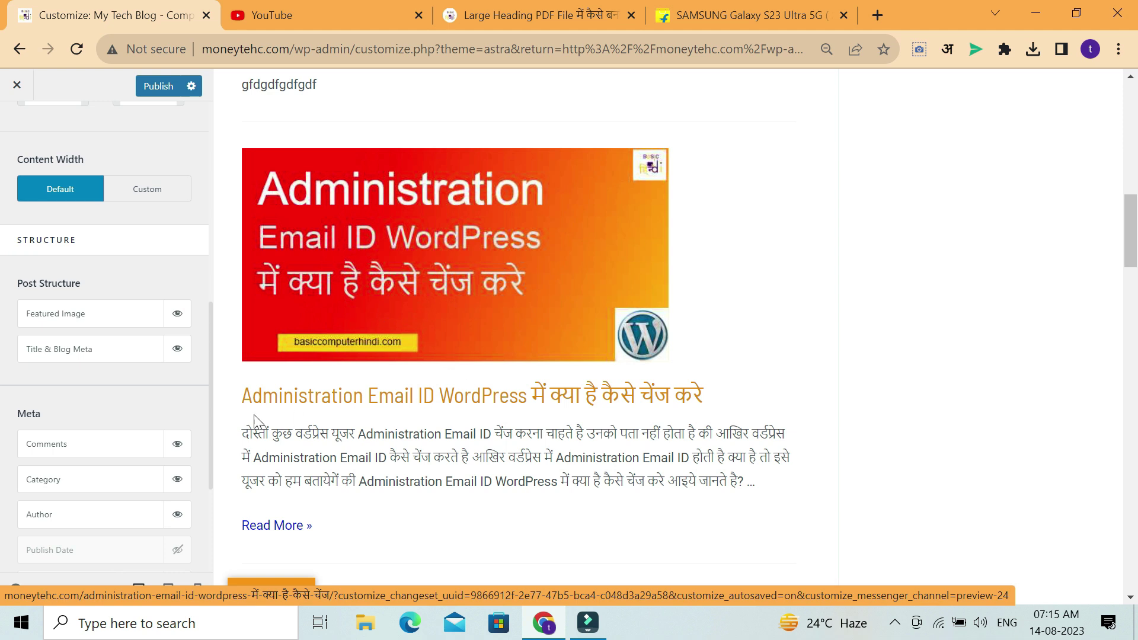
click(467, 284)
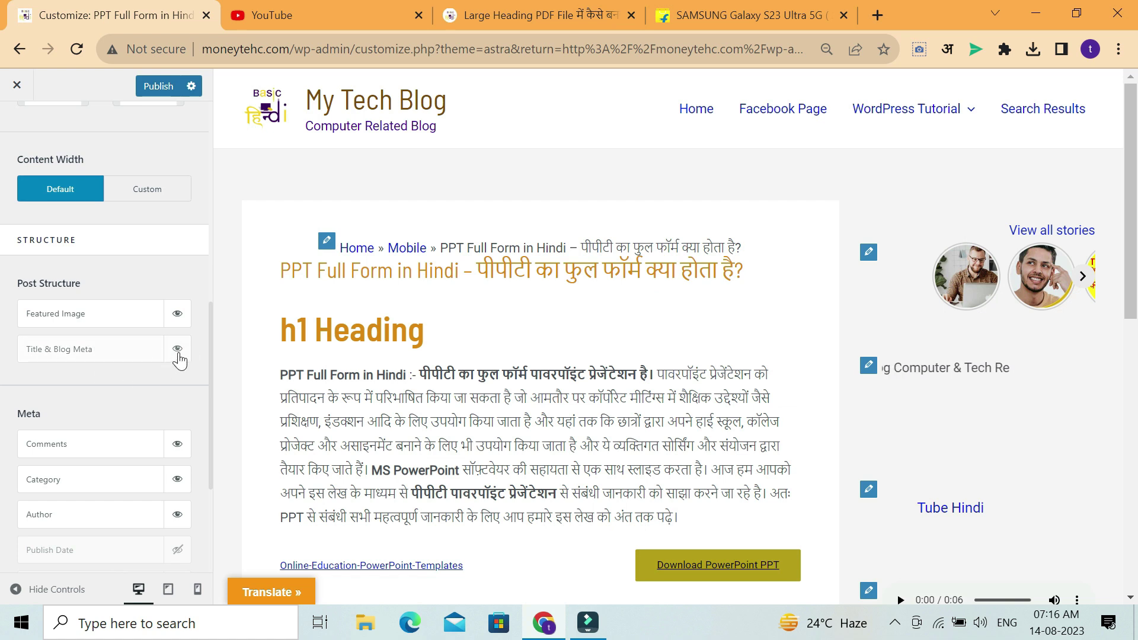
click(178, 351)
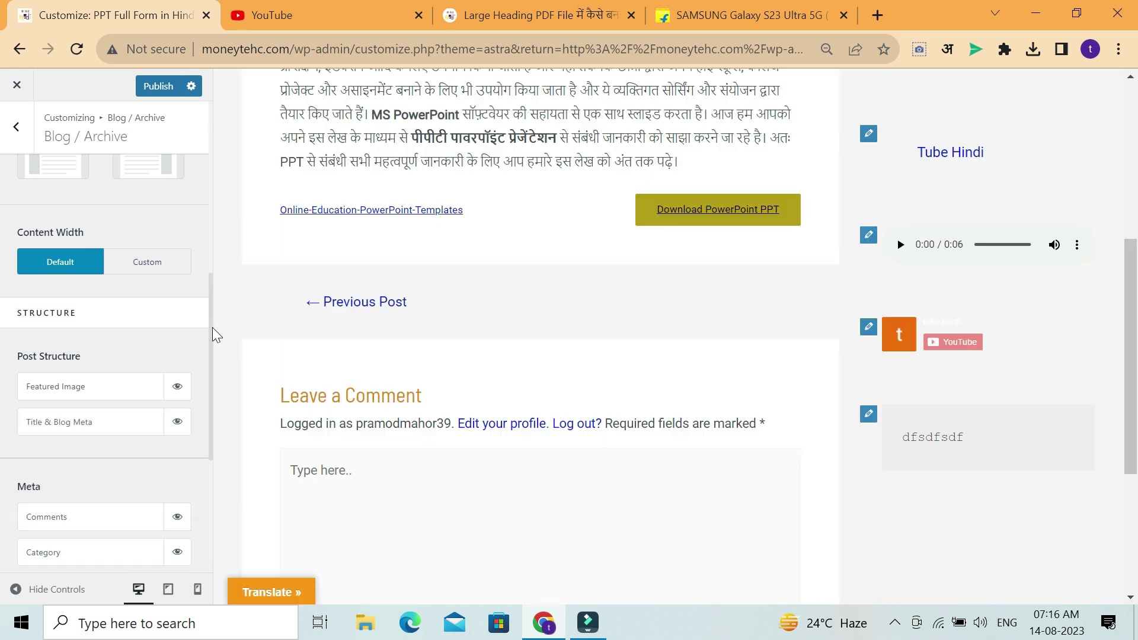
drag(211, 328, 206, 418)
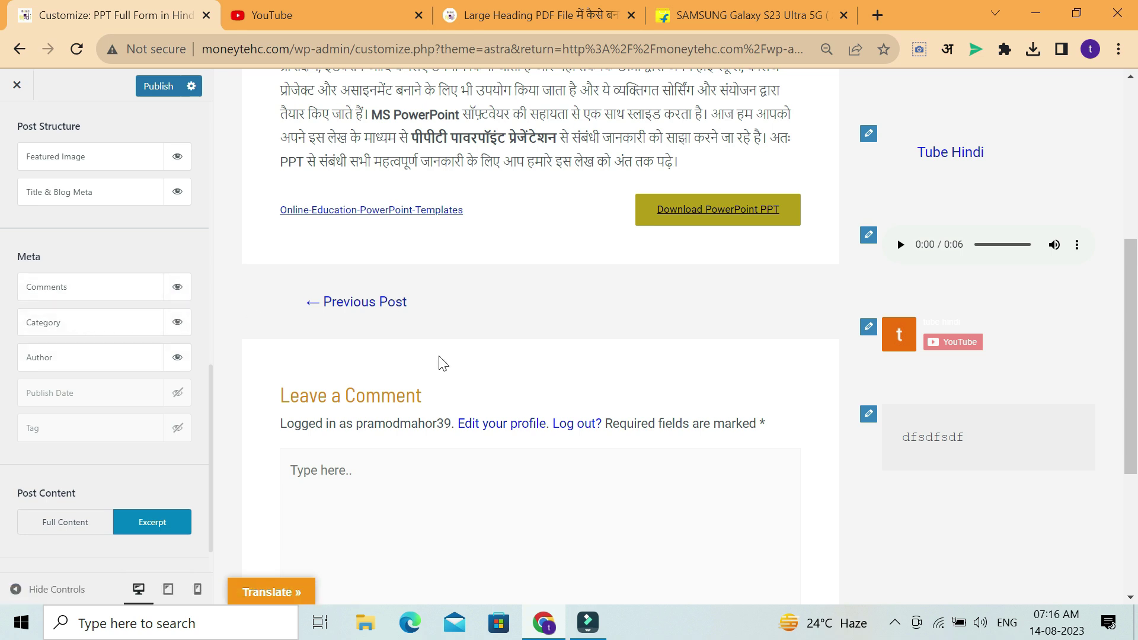
scroll(444, 363, up, 6)
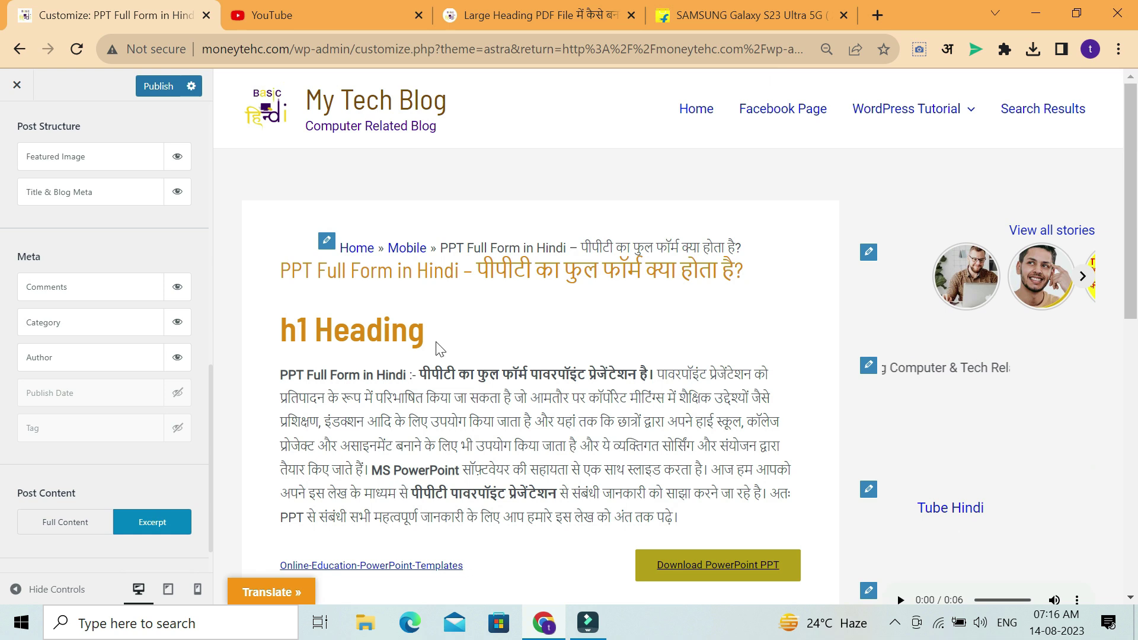
scroll(439, 349, down, 2)
scroll(435, 342, up, 2)
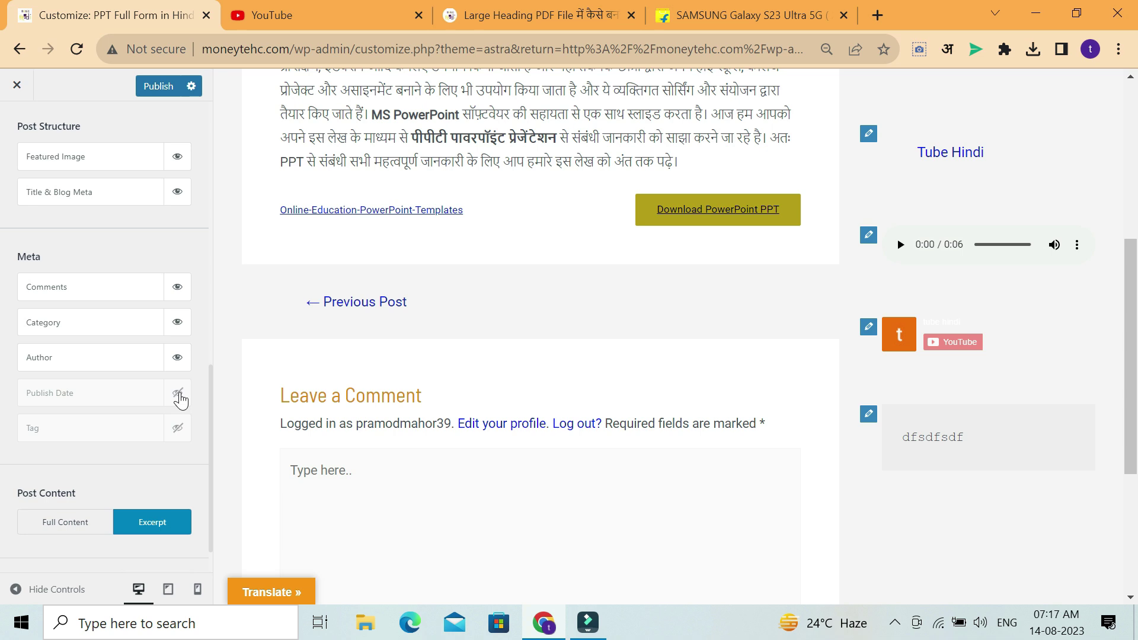
Examine the category, comments and reading-time meta and the reply form on the Large Heading PDF File post, and return to the Customize tab
click(178, 394)
click(528, 15)
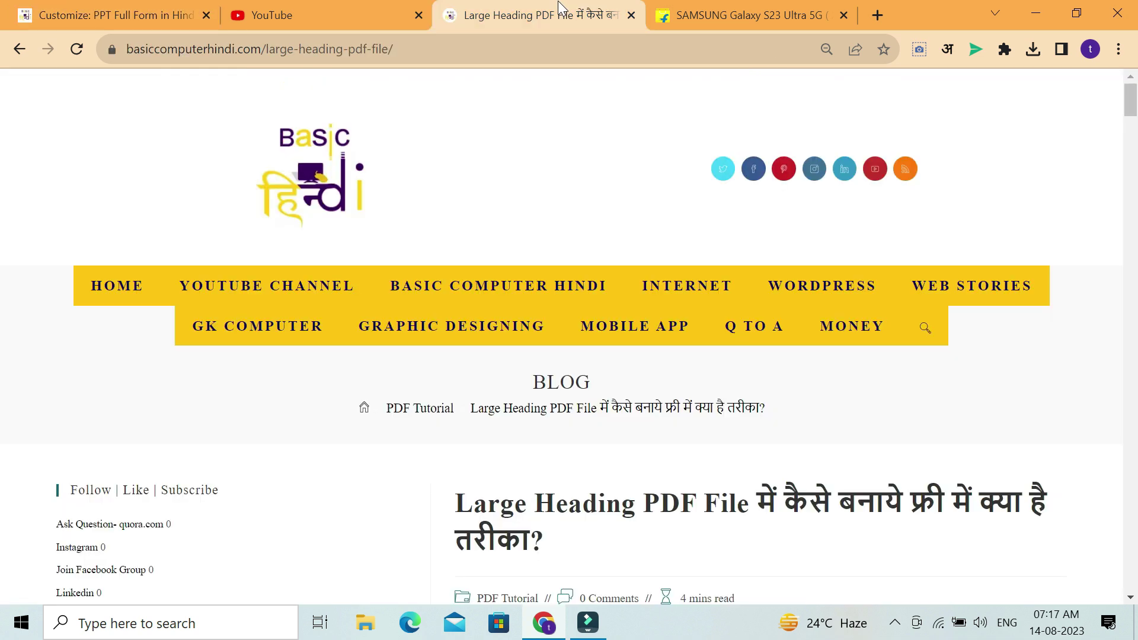
scroll(611, 425, down, 5)
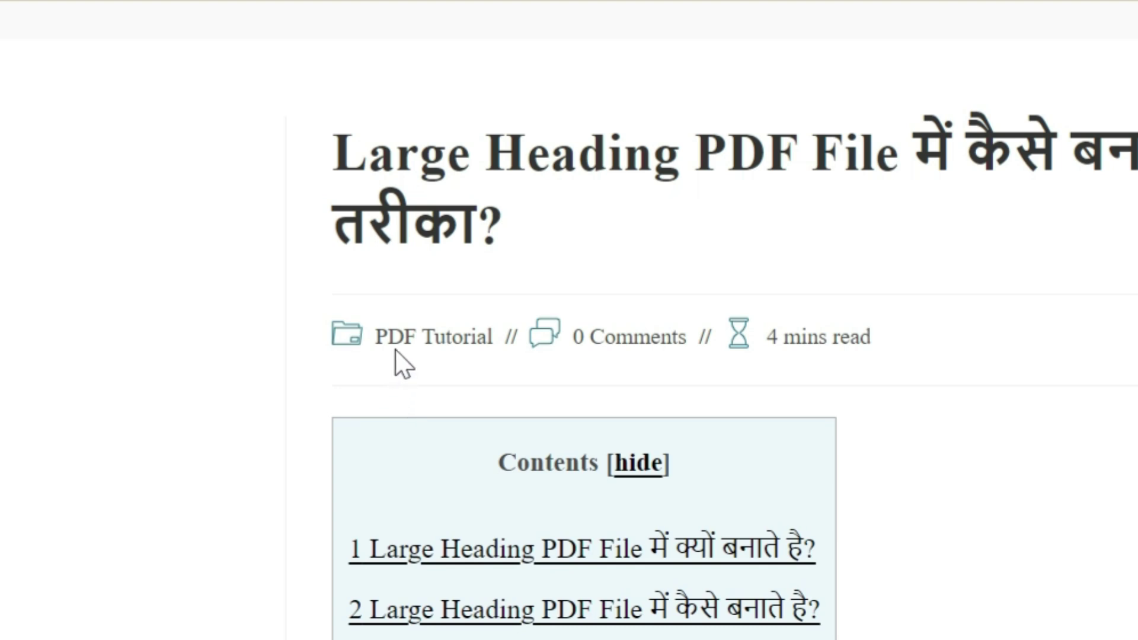
double_click(483, 348)
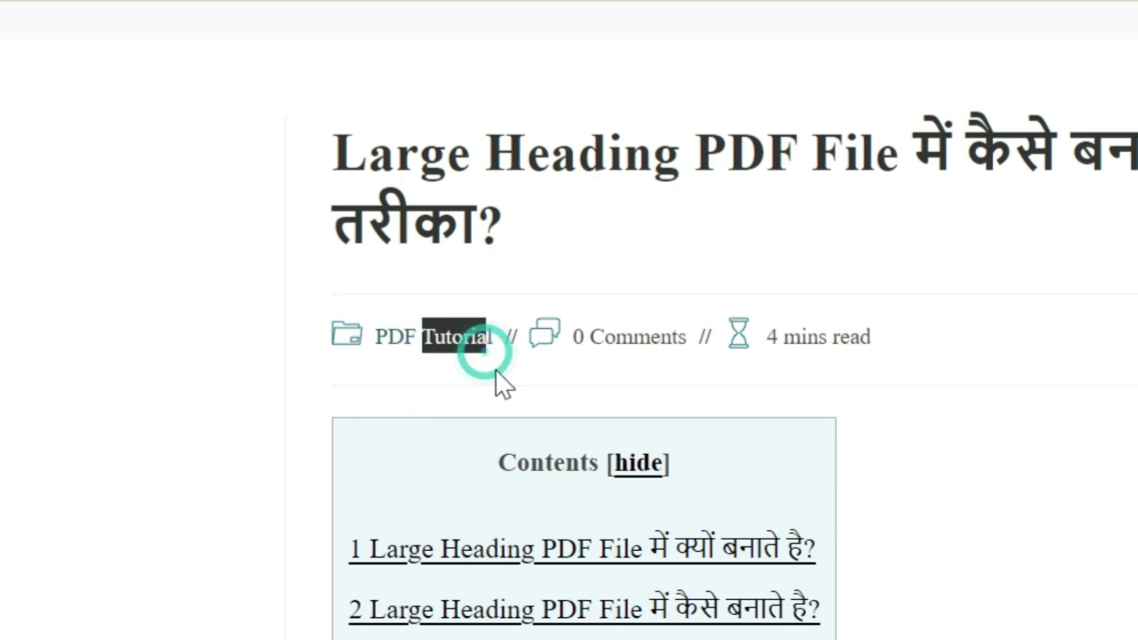
double_click(669, 366)
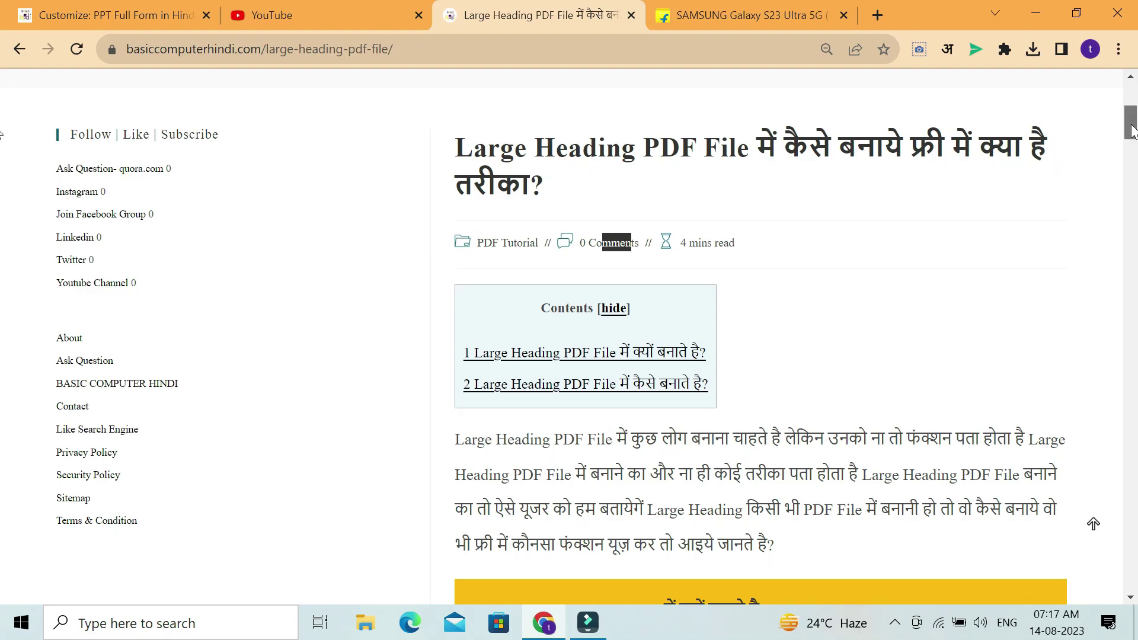
drag(1131, 123, 1104, 504)
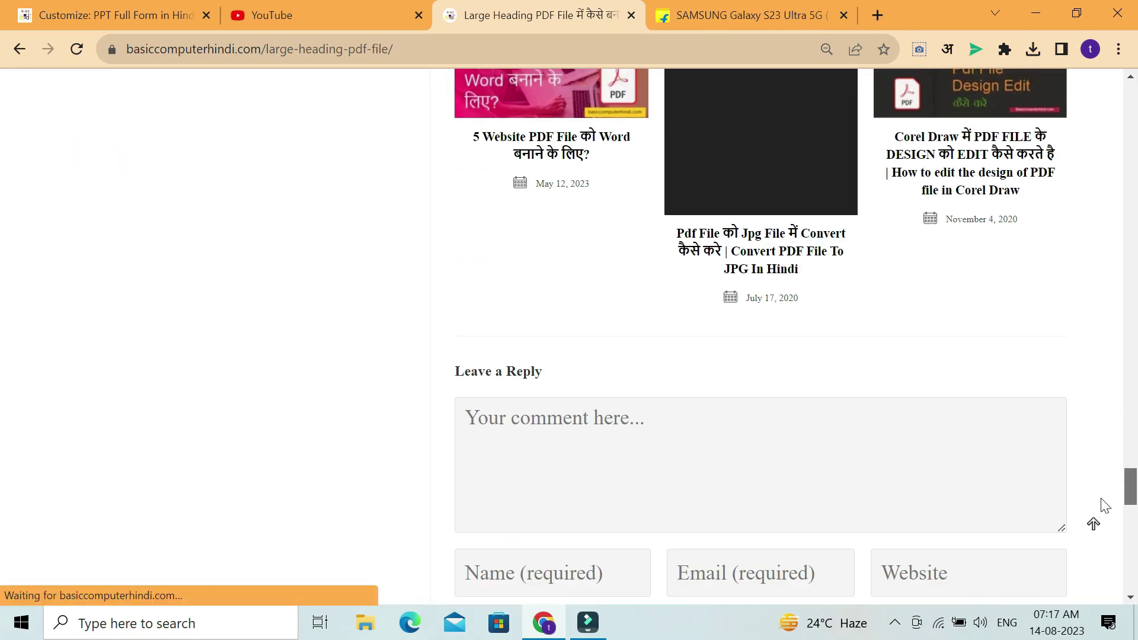
click(44, 18)
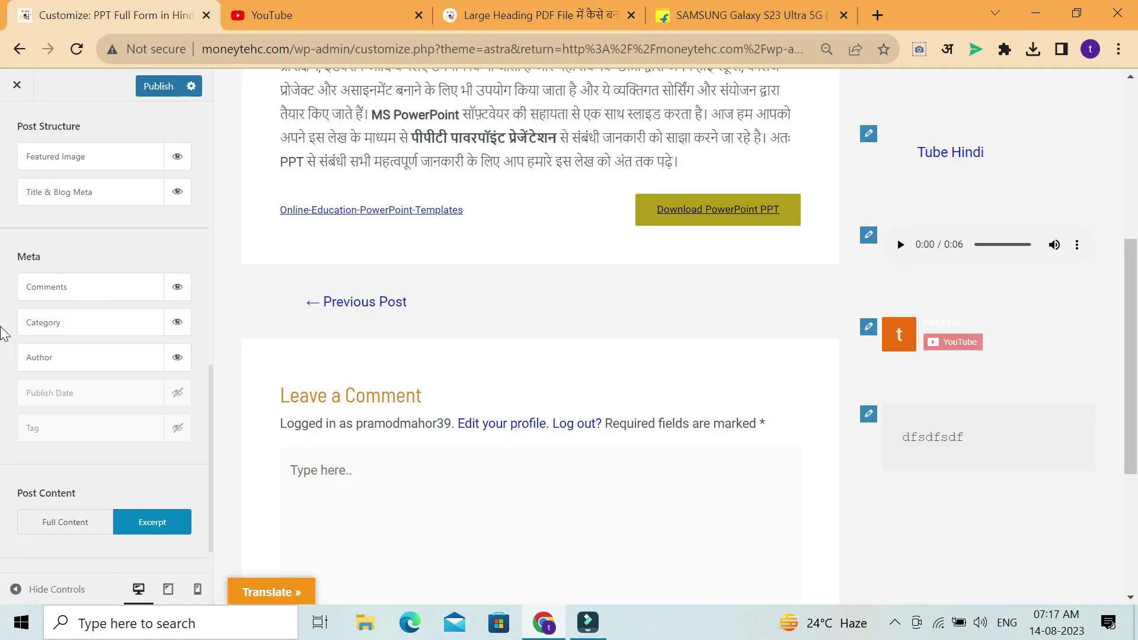
Review the Meta and Post Content options, return the preview to the blog home page and look through its post list
scroll(478, 347, up, 6)
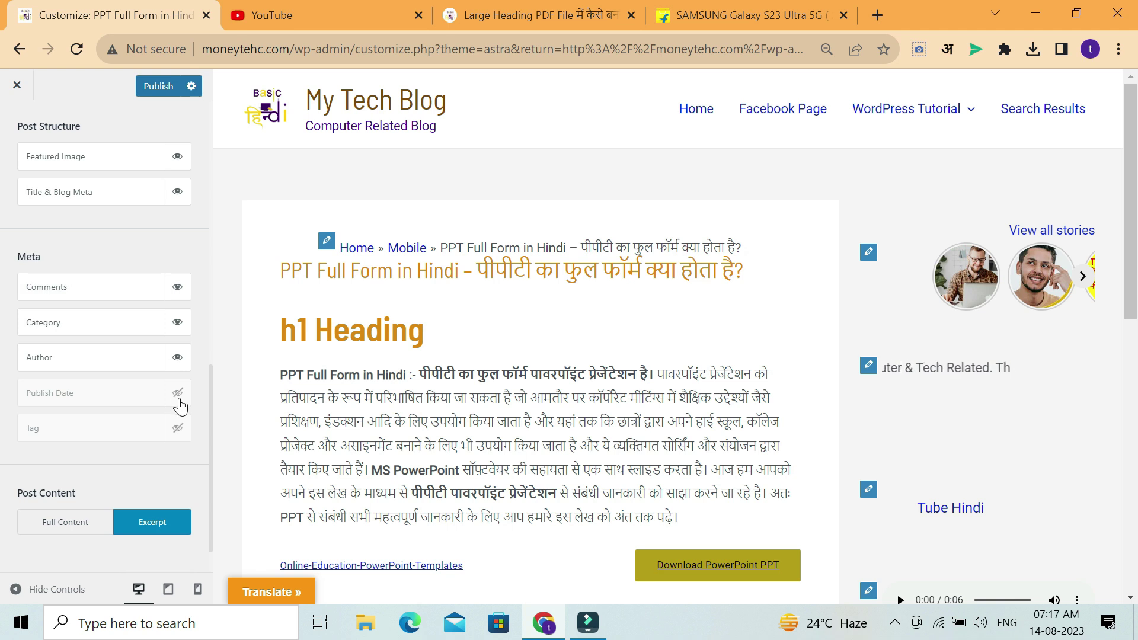
scroll(200, 440, down, 1)
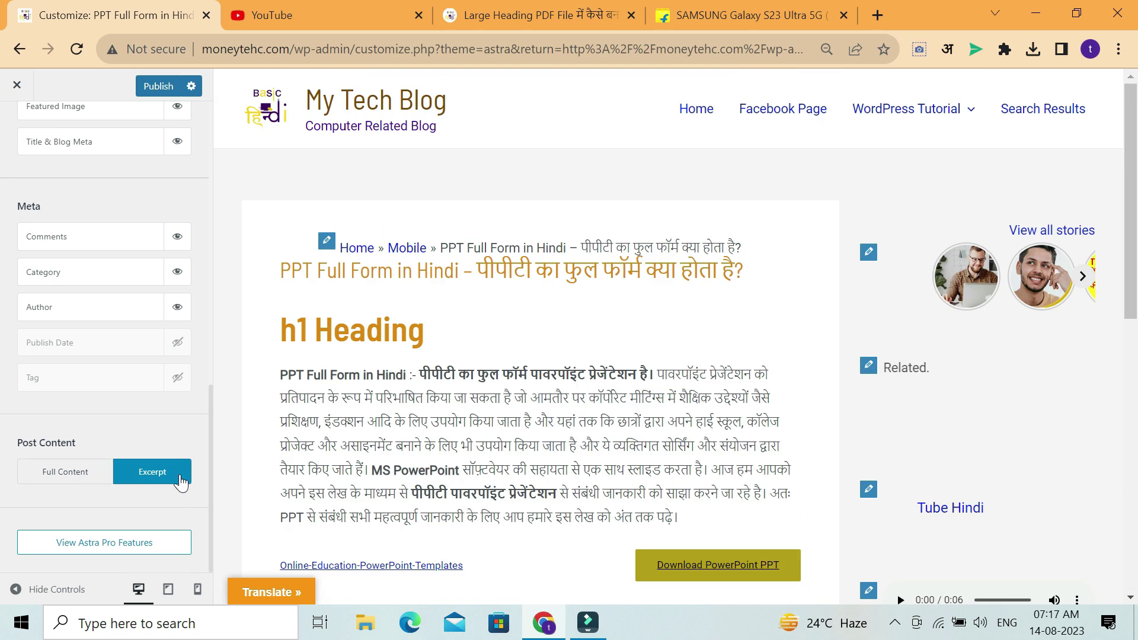
click(397, 106)
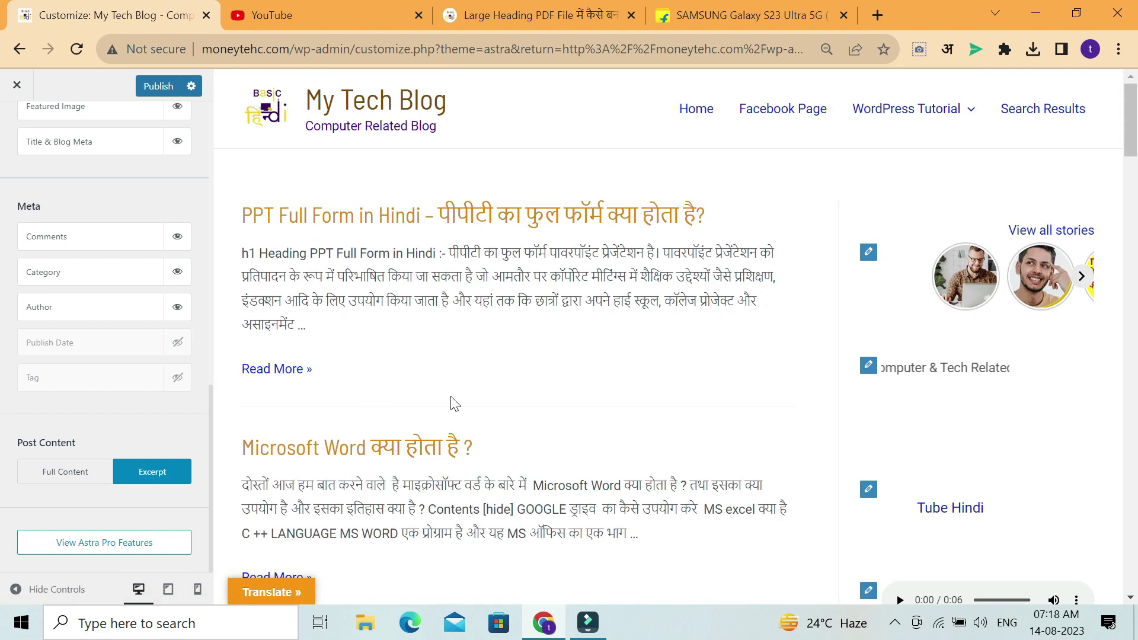
scroll(522, 451, down, 15)
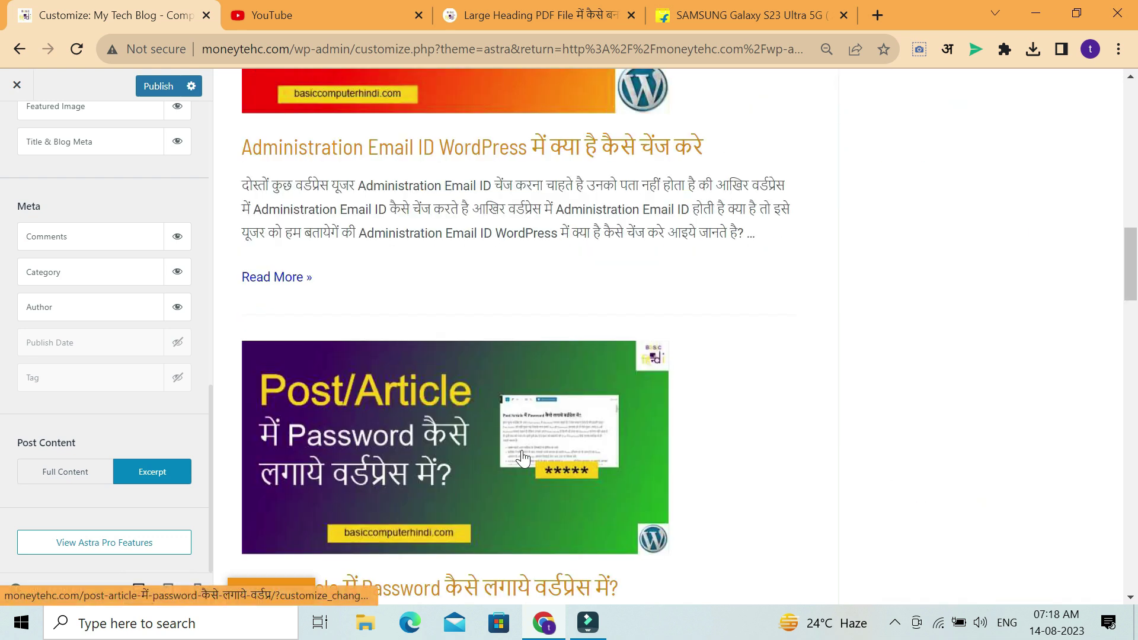
scroll(522, 450, up, 15)
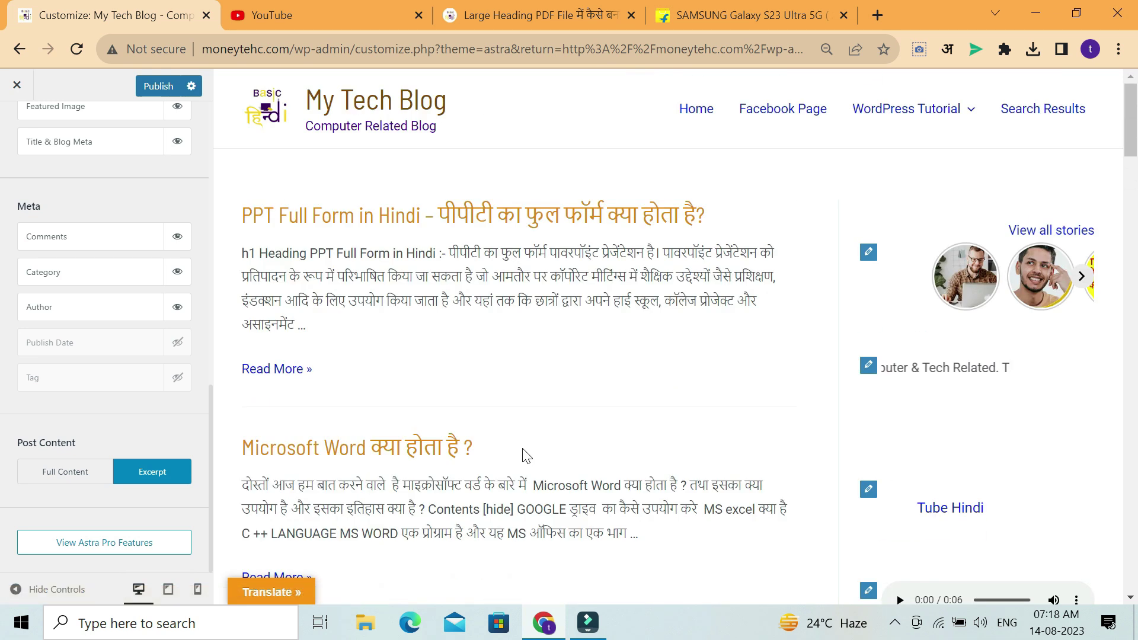
Try Full Content as the archive's Post Content, look through the posts, and restore Excerpt
click(58, 473)
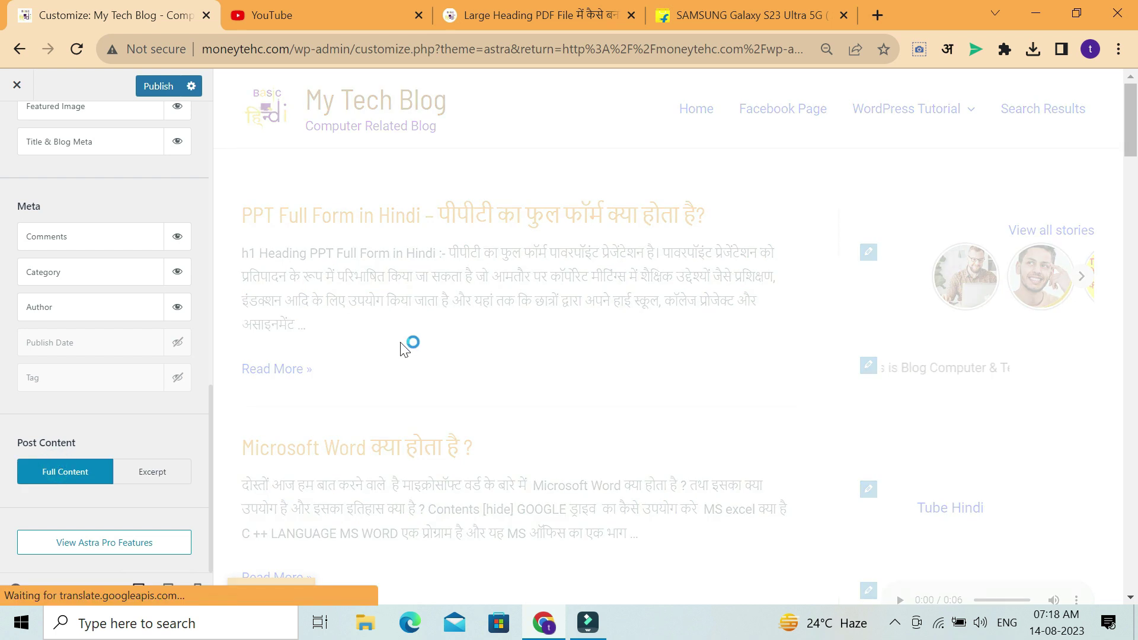
scroll(402, 349, down, 15)
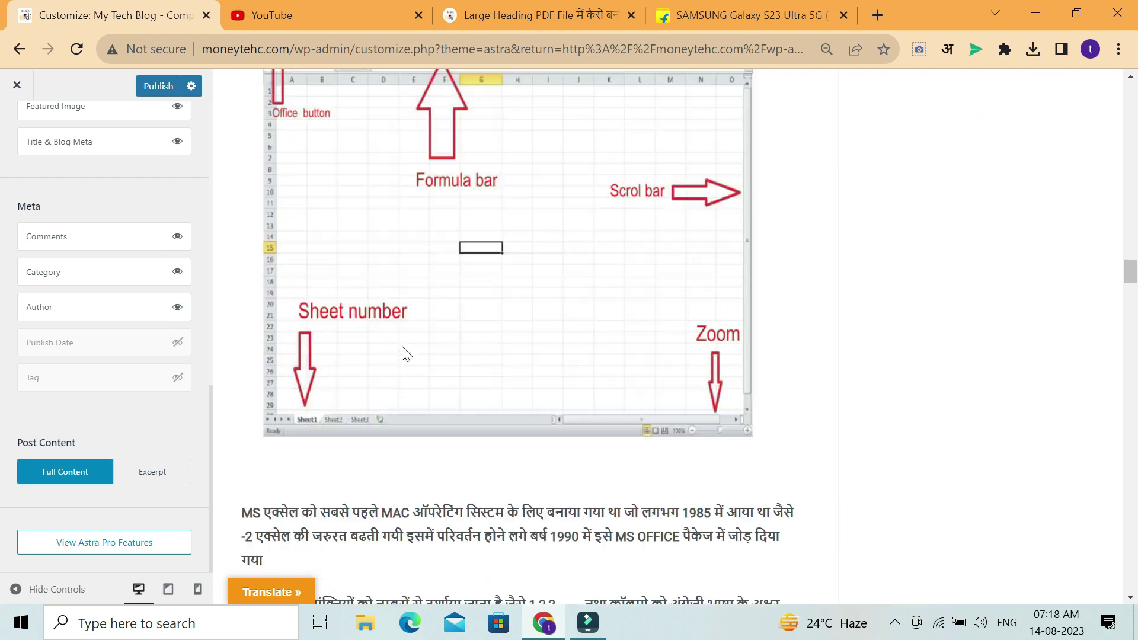
scroll(405, 354, down, 20)
scroll(403, 356, up, 10)
scroll(403, 356, up, 20)
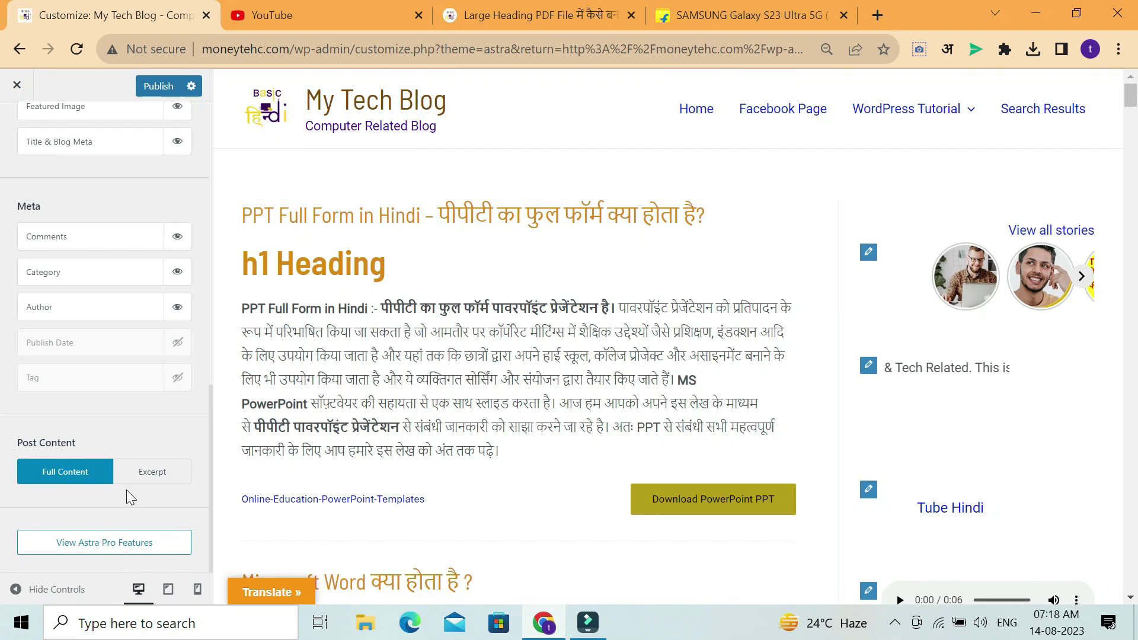
click(153, 474)
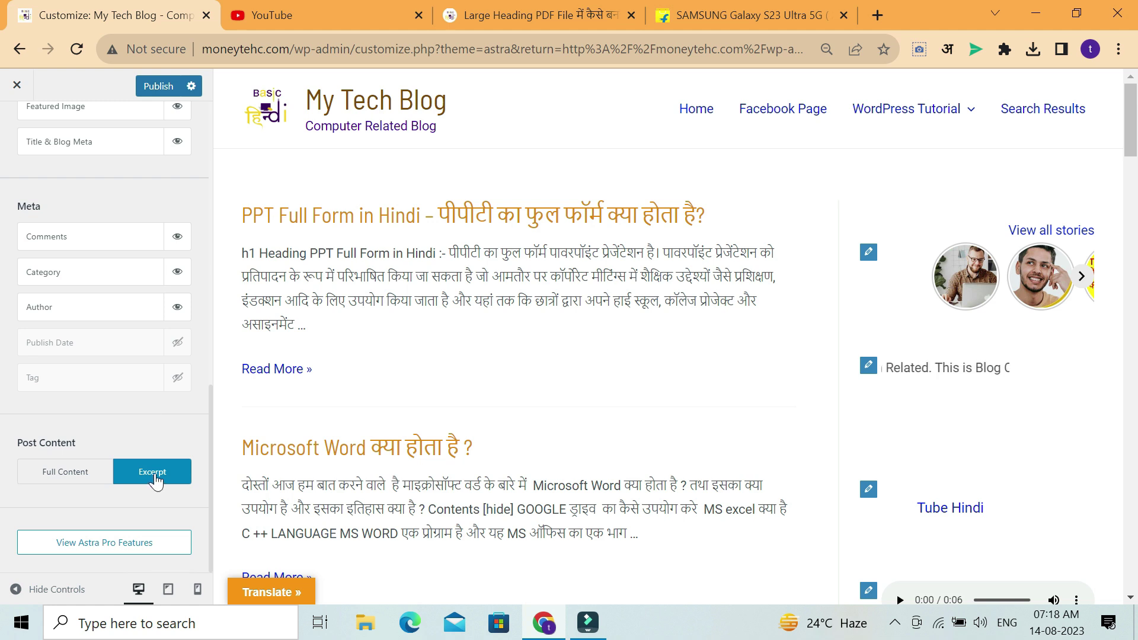
Set the archive's Post Title Font Size to 38 px and Archive Title Font Size to 42 px, and leave the Blog / Archive settings
scroll(155, 474, up, 8)
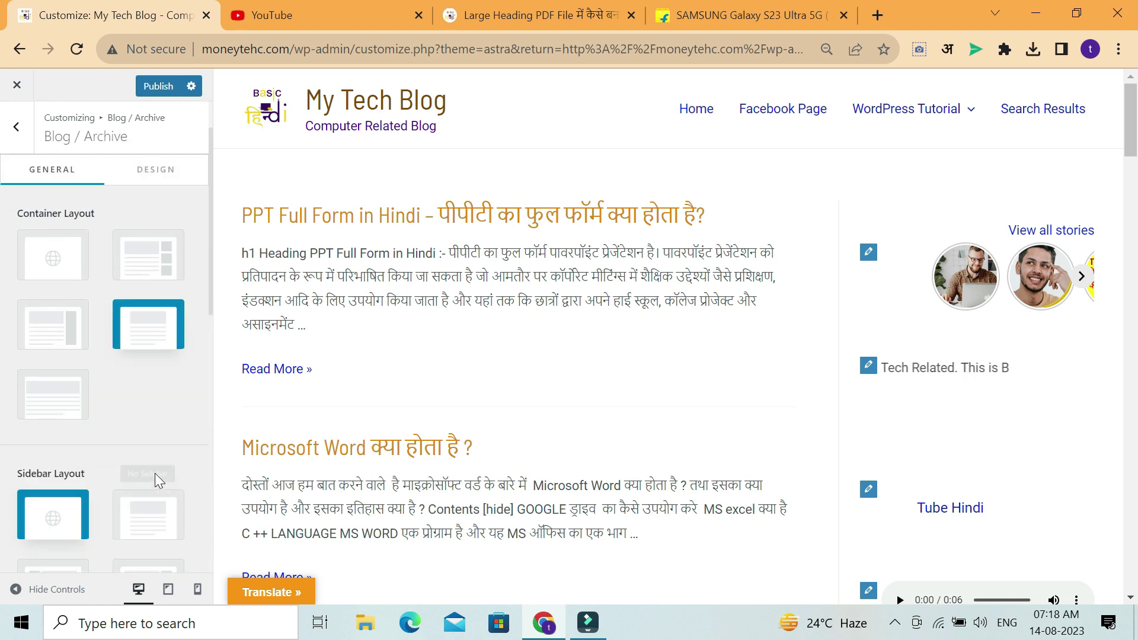
click(164, 172)
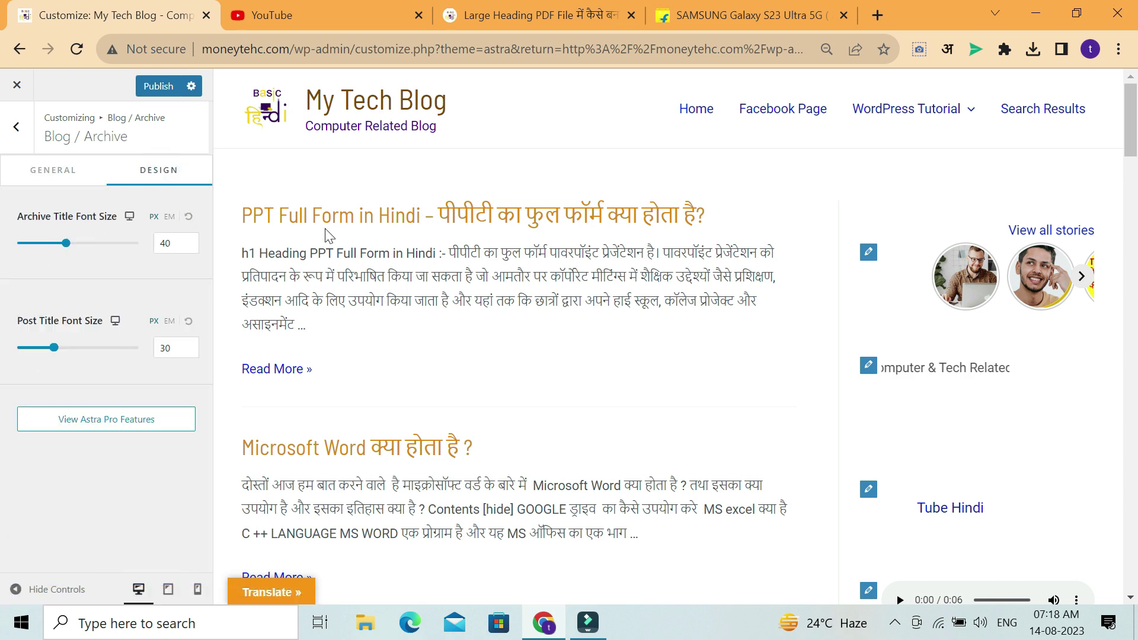
mouse_move(54, 347)
mouse_down()
mouse_move(62, 352)
mouse_move(42, 359)
mouse_move(65, 358)
mouse_up()
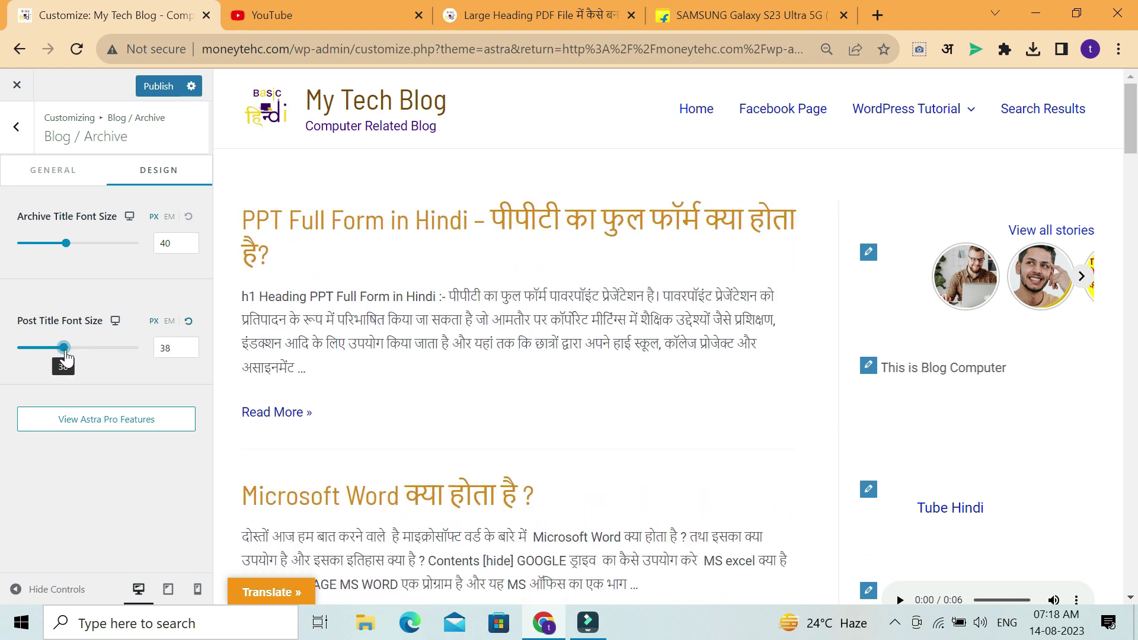
drag(65, 248, 70, 250)
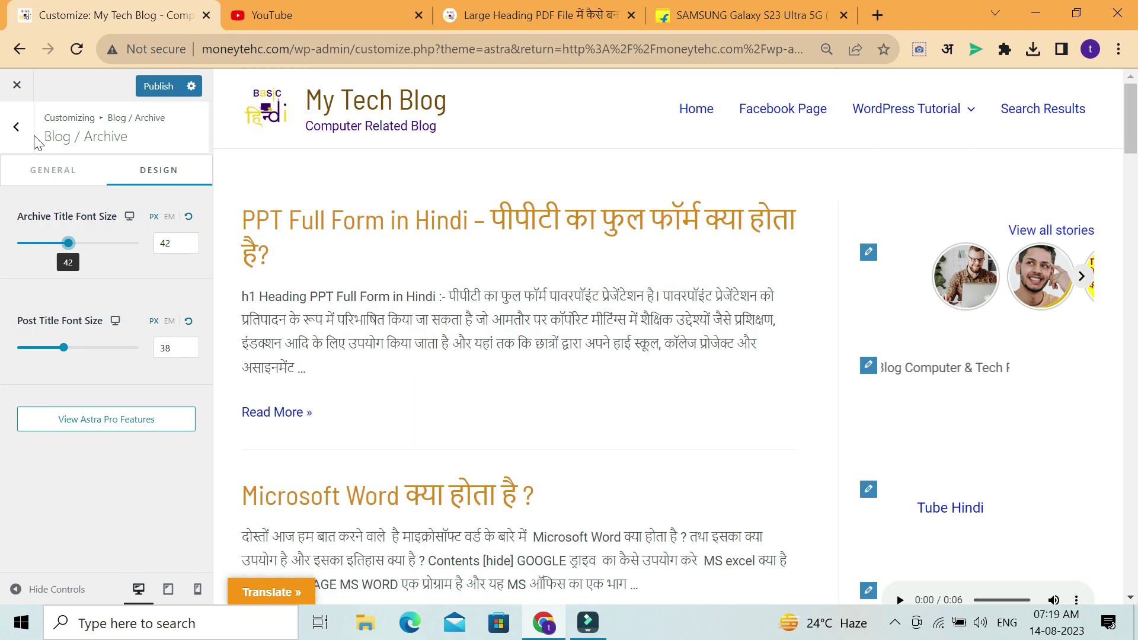
click(17, 128)
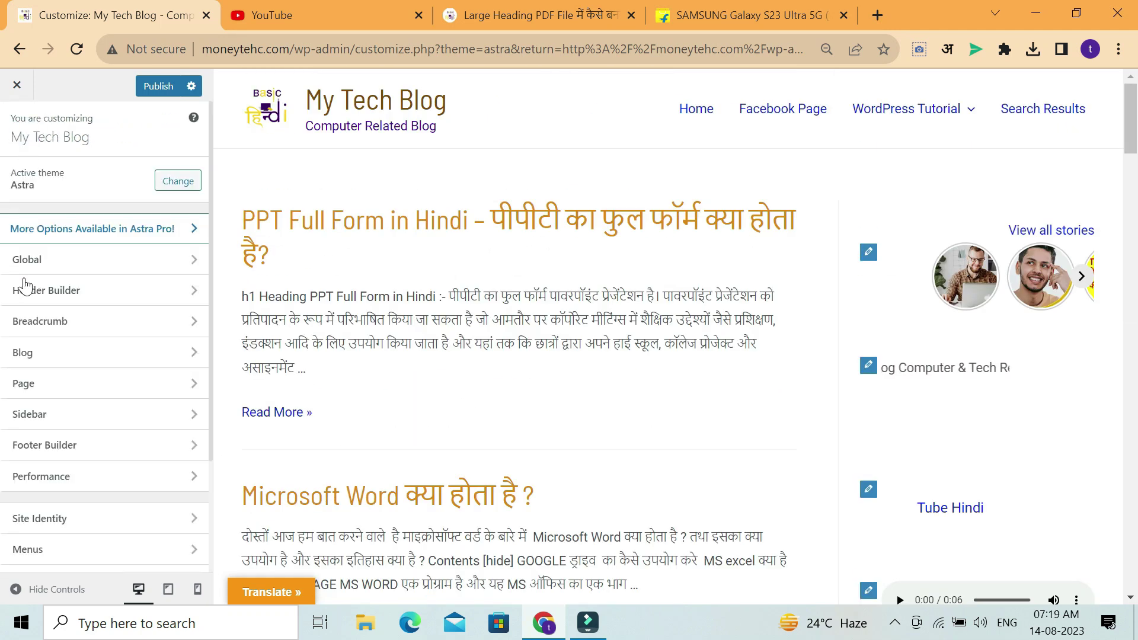
Open the Page settings, look through the blog home page's posts and the WordPress Tutorial submenu, and leave the Page settings
click(80, 383)
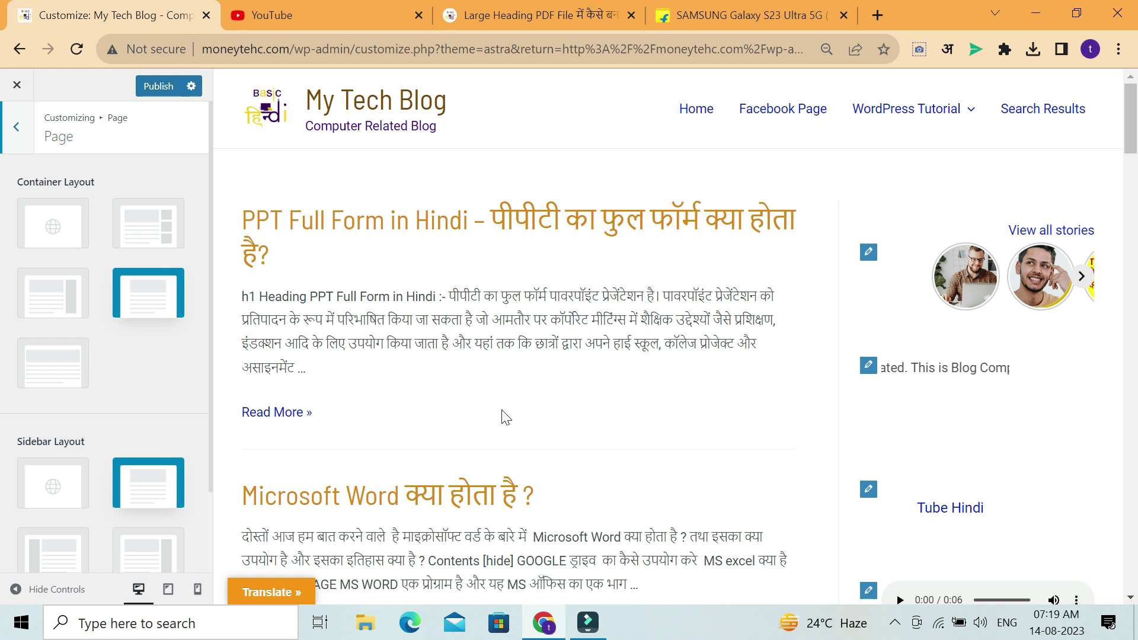
scroll(505, 417, down, 20)
scroll(501, 426, up, 20)
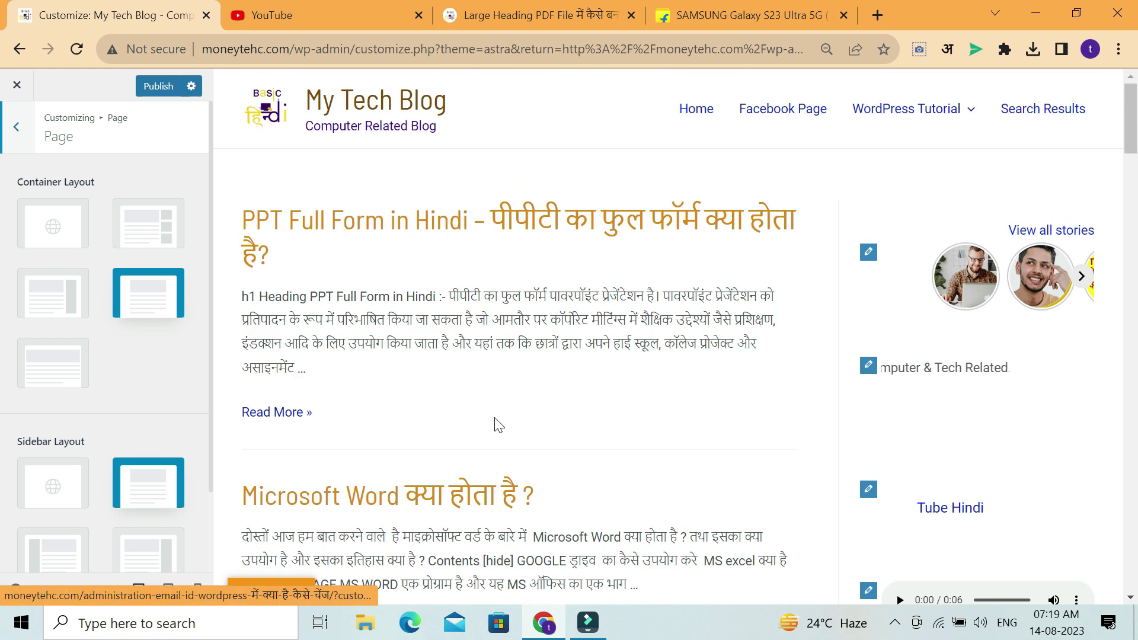
mouse_move(961, 123)
scroll(498, 349, down, 15)
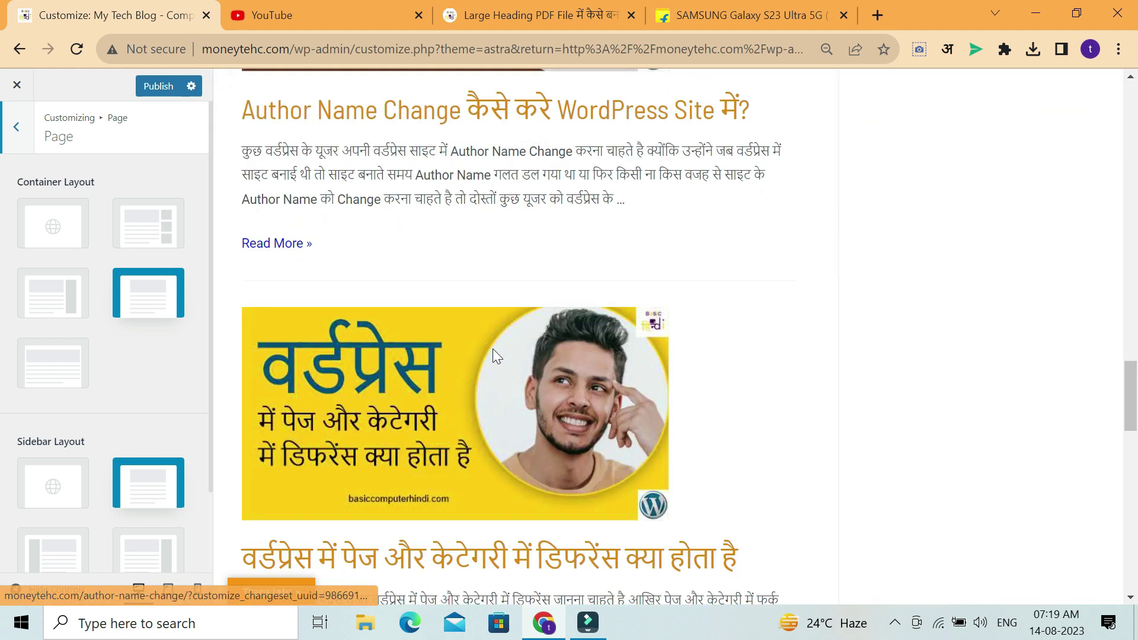
scroll(913, 113, up, 15)
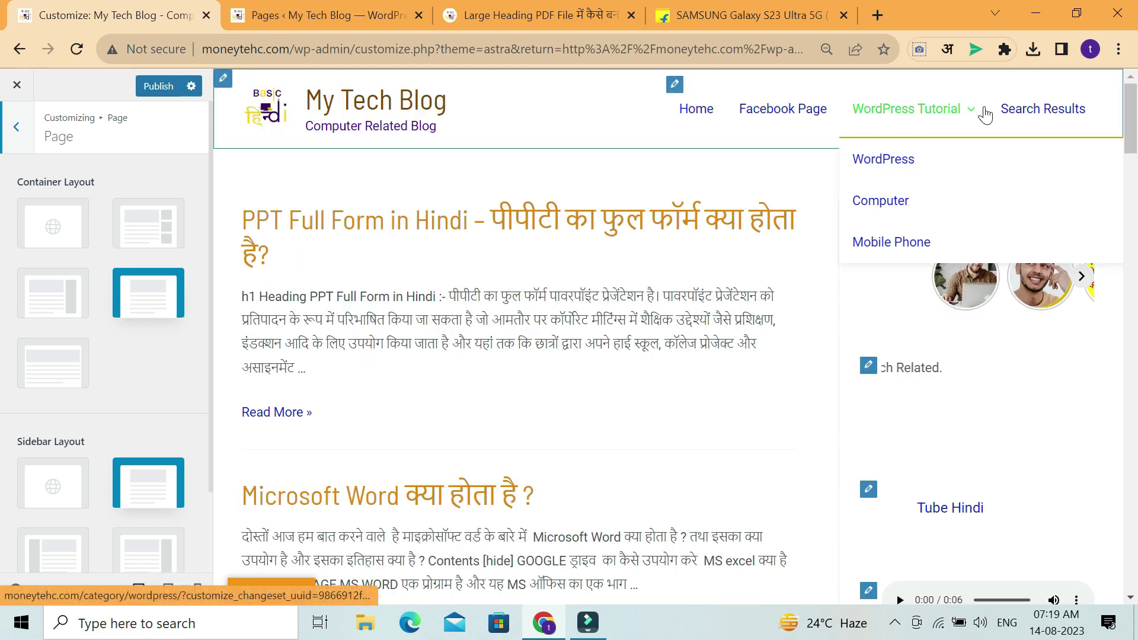
scroll(589, 381, down, 15)
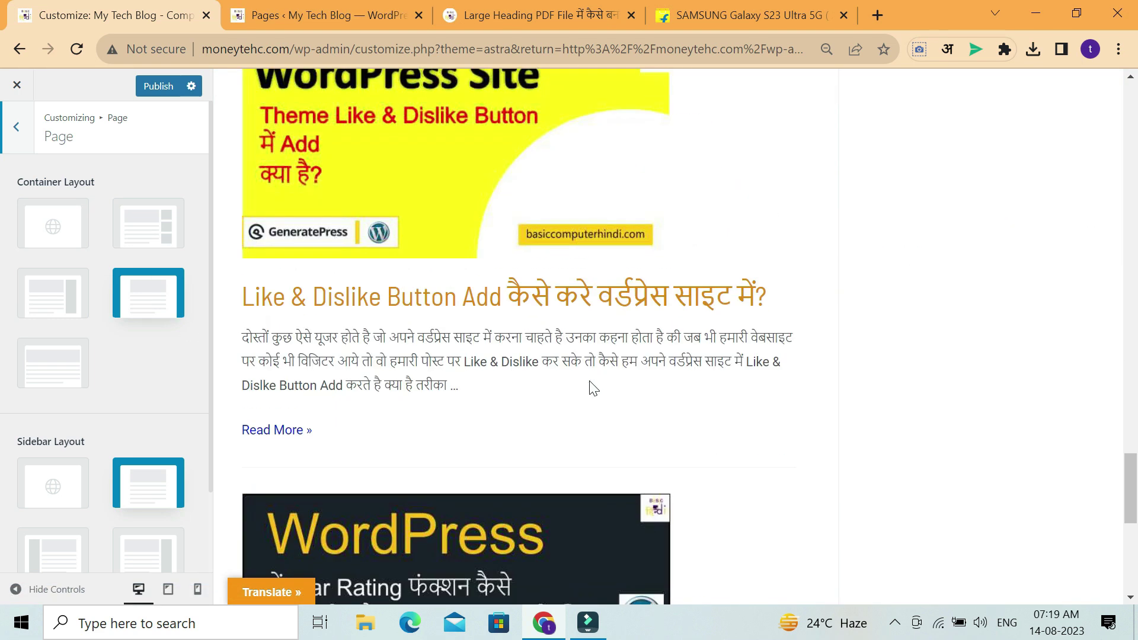
scroll(590, 385, up, 15)
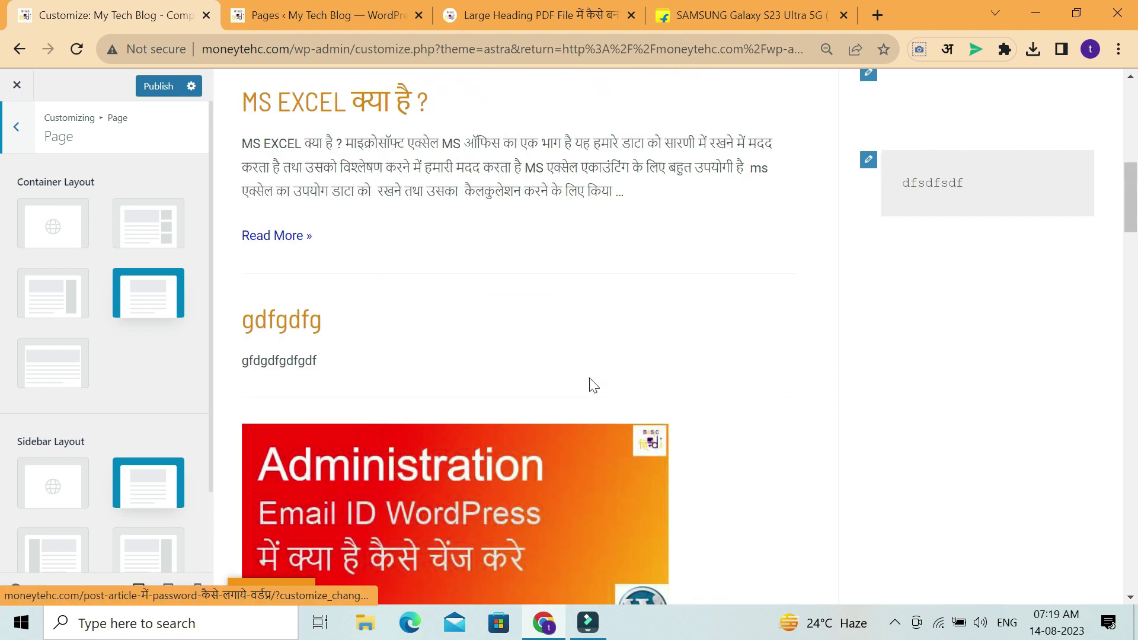
click(13, 129)
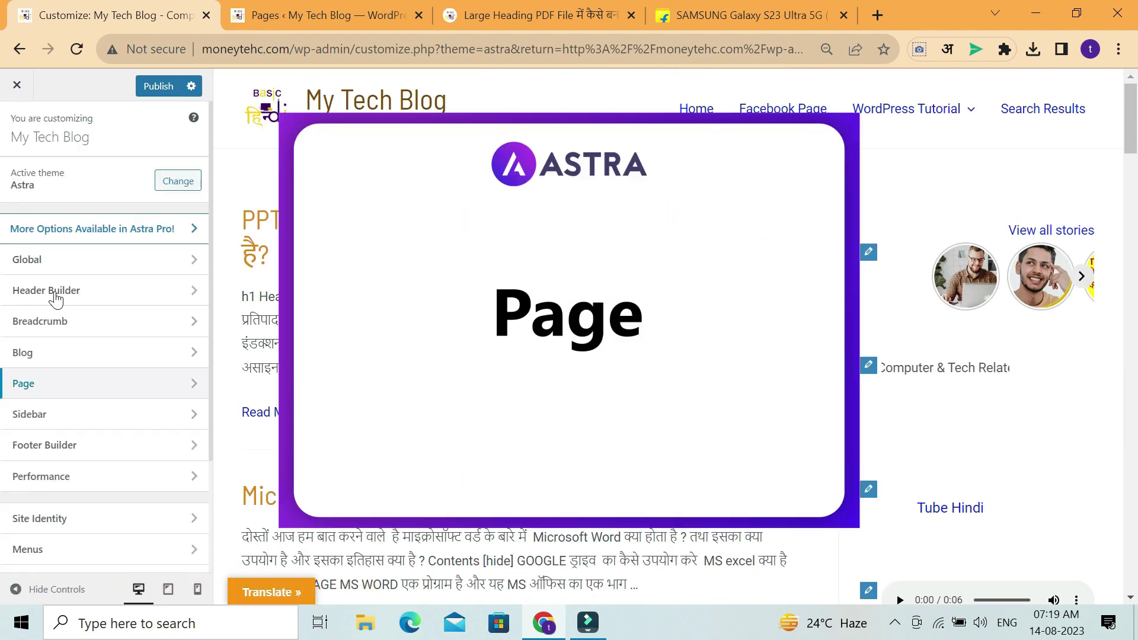
Add the About Page to Menu 1 in the primary menu, publish the change, and return to the main customizer options
click(75, 302)
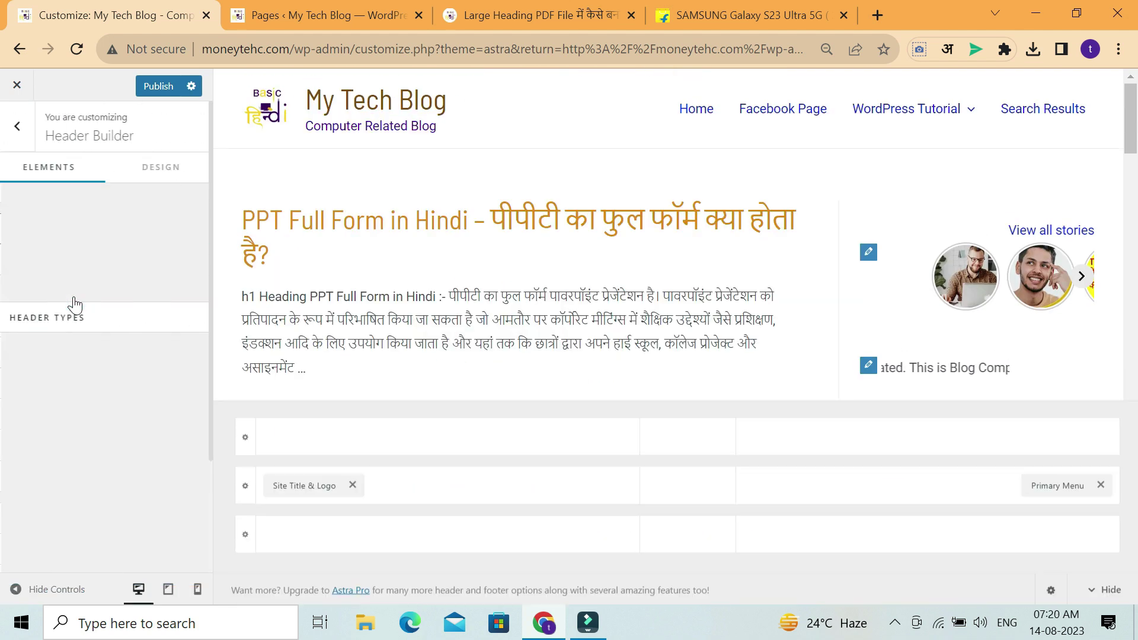
click(95, 269)
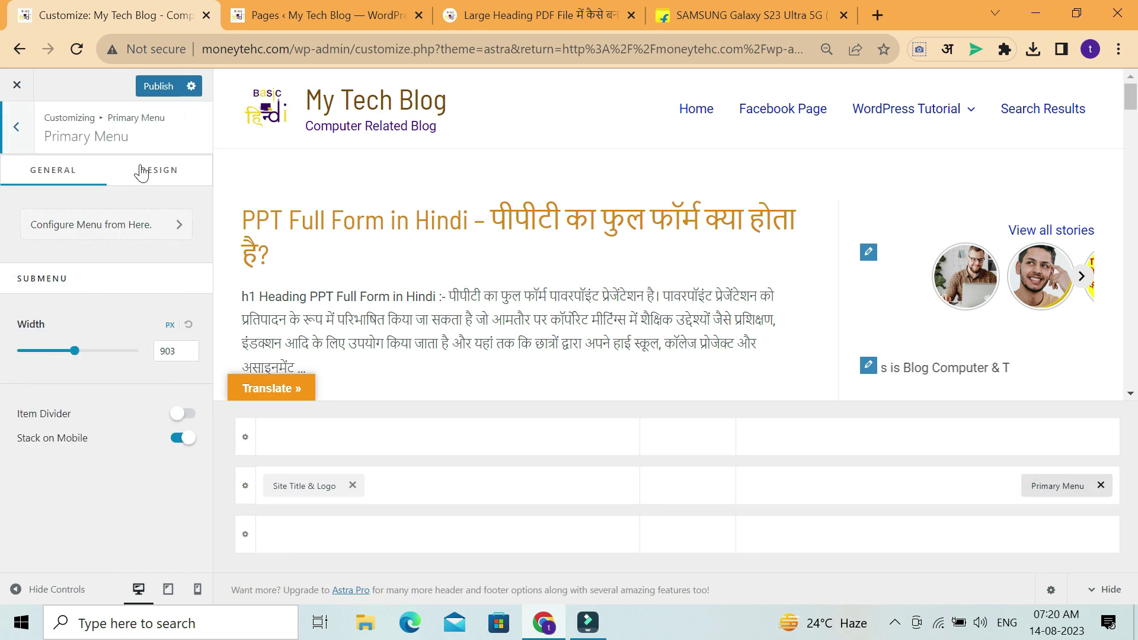
click(131, 224)
click(116, 362)
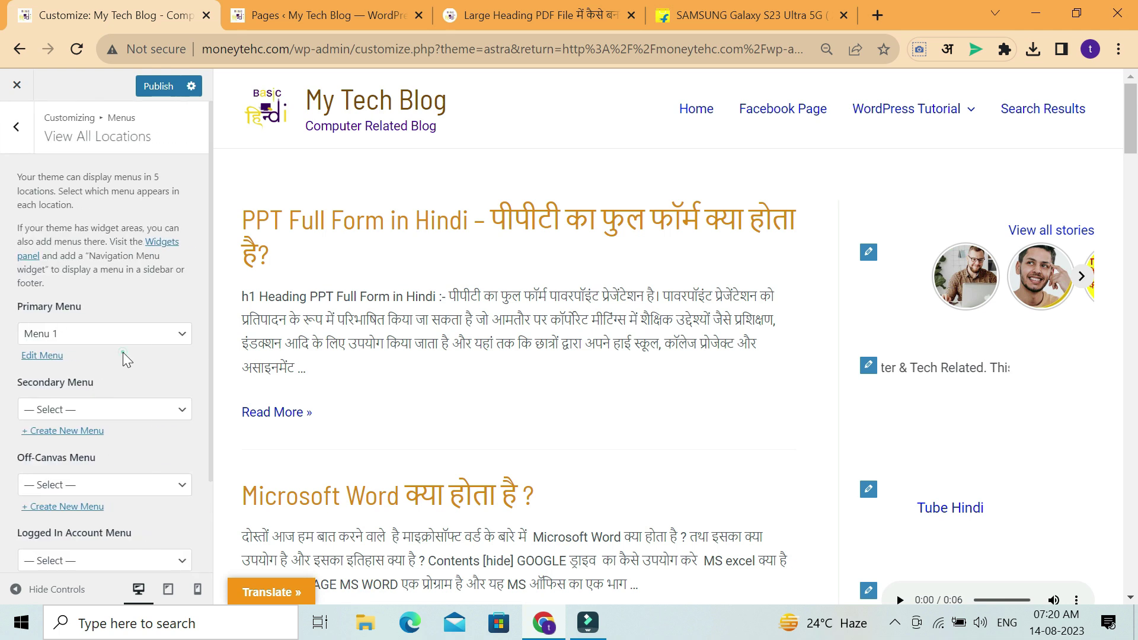
click(51, 361)
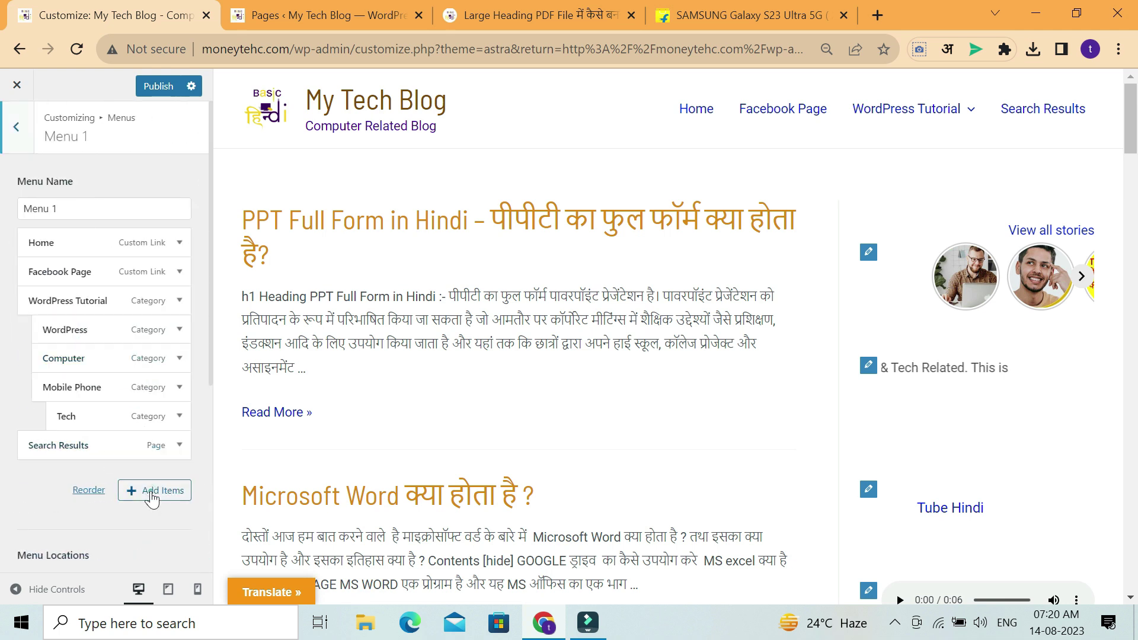
click(152, 494)
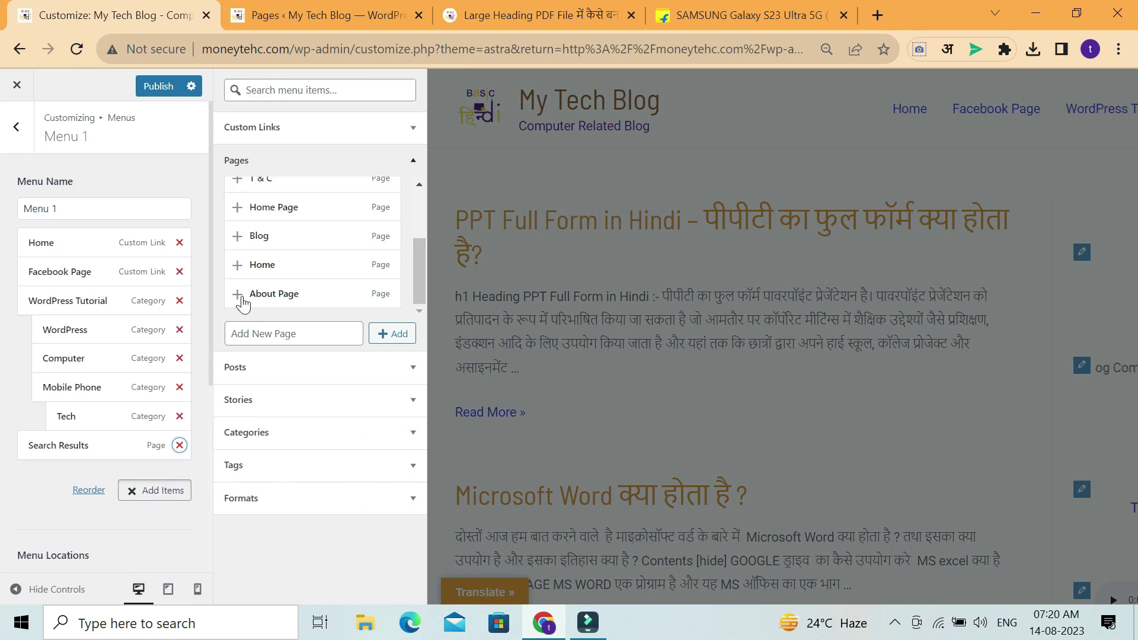
click(243, 297)
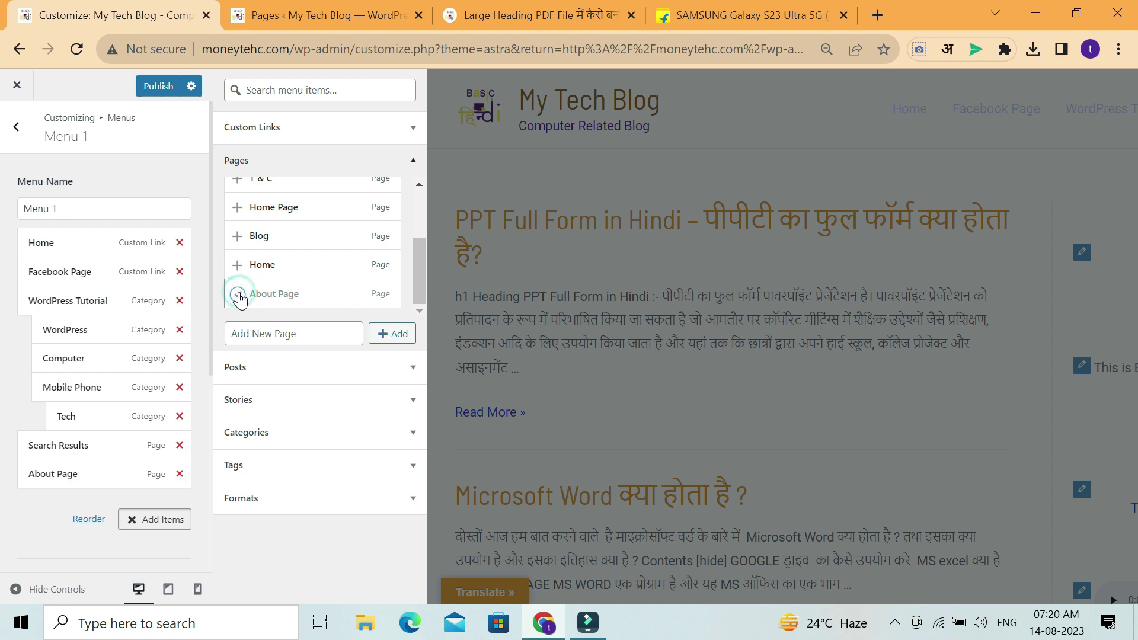
click(150, 86)
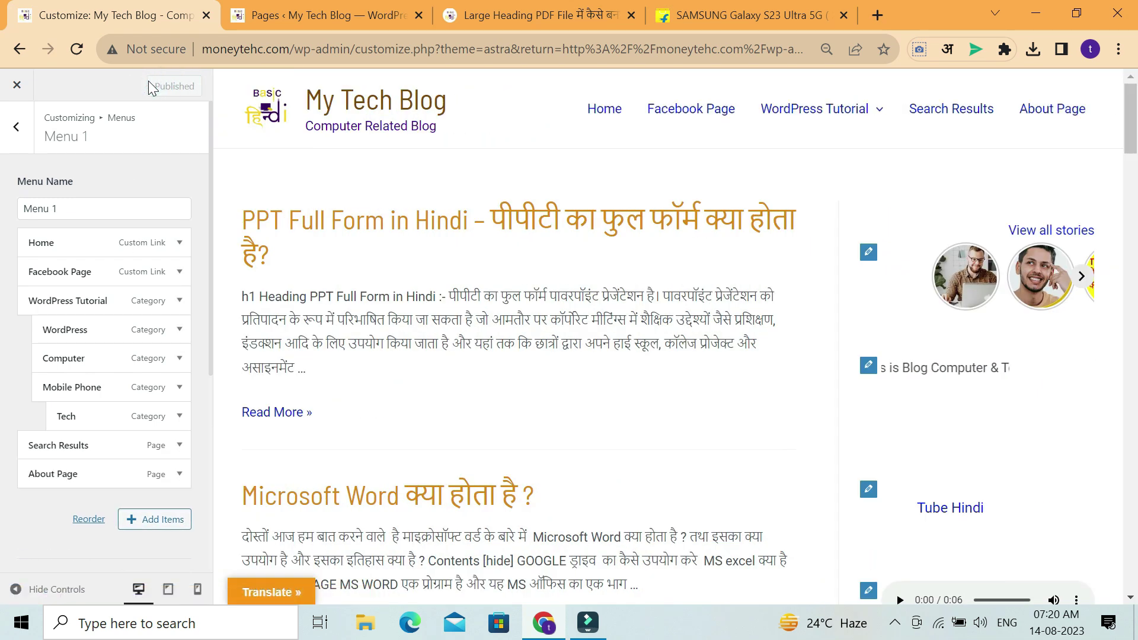
click(17, 128)
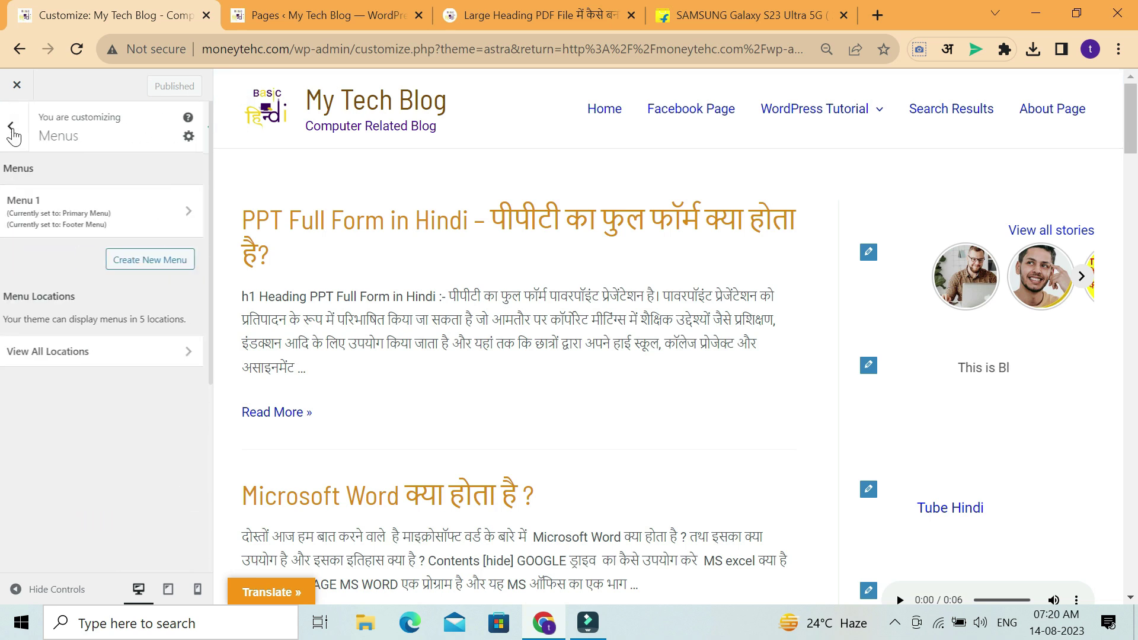
click(16, 133)
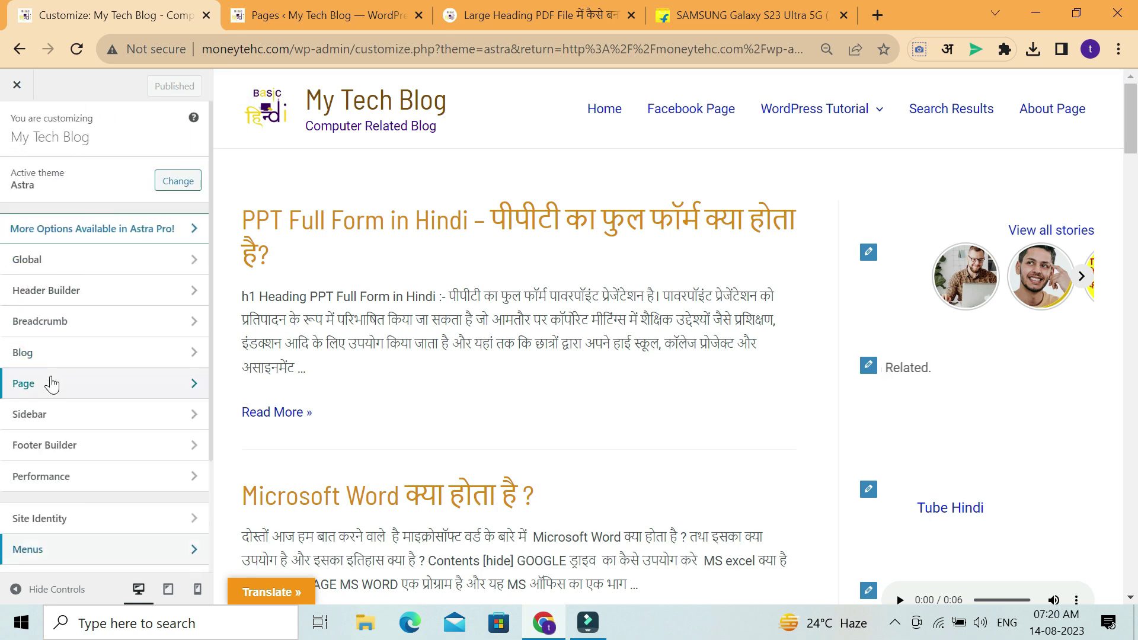
Preview the About Page with the Page settings open, try the Boxed Container Layout, and choose the third layout option
click(51, 383)
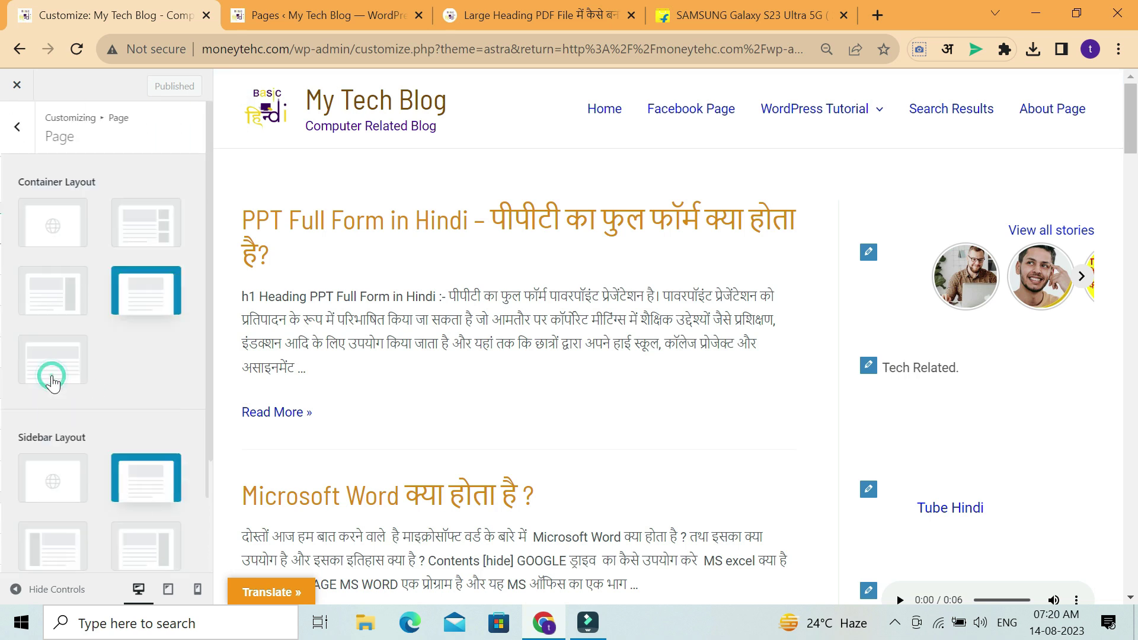
click(1080, 107)
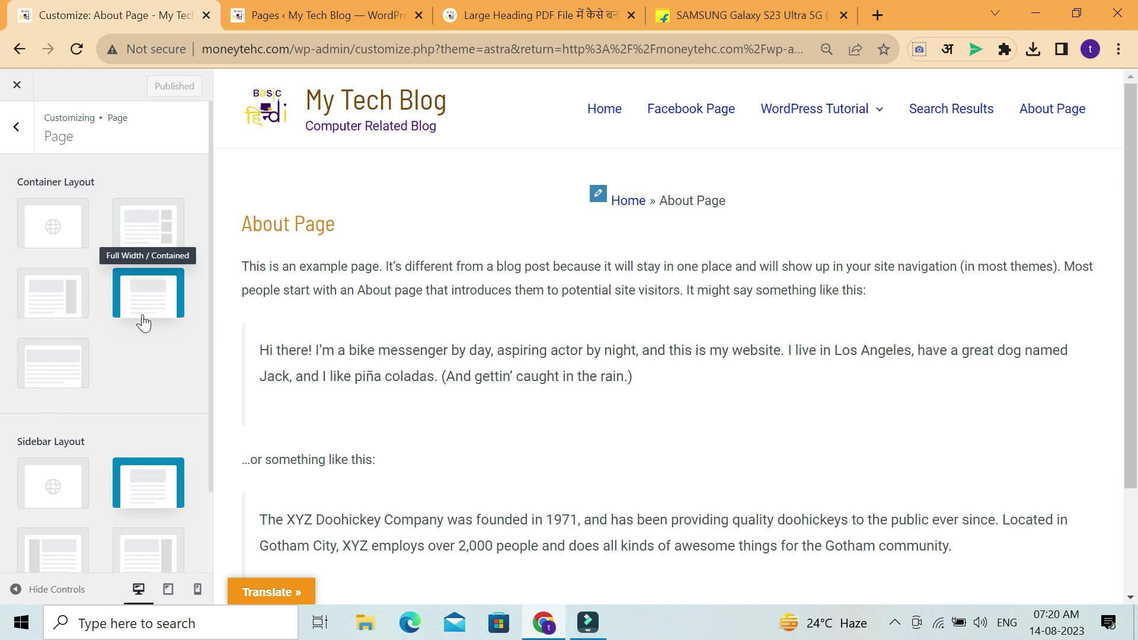
click(149, 231)
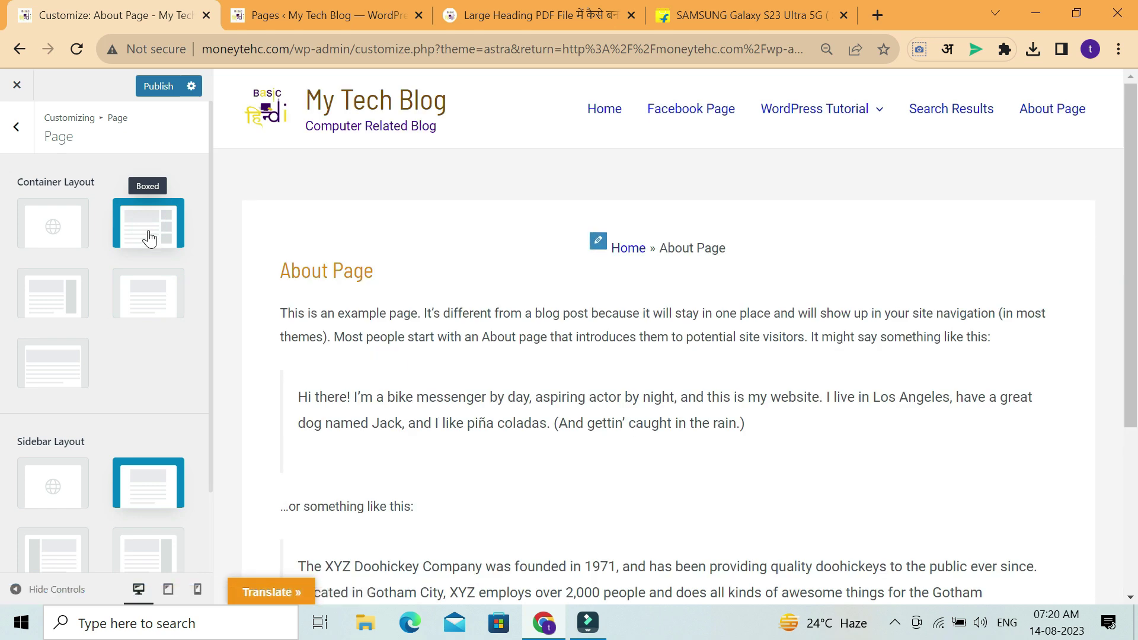
click(73, 304)
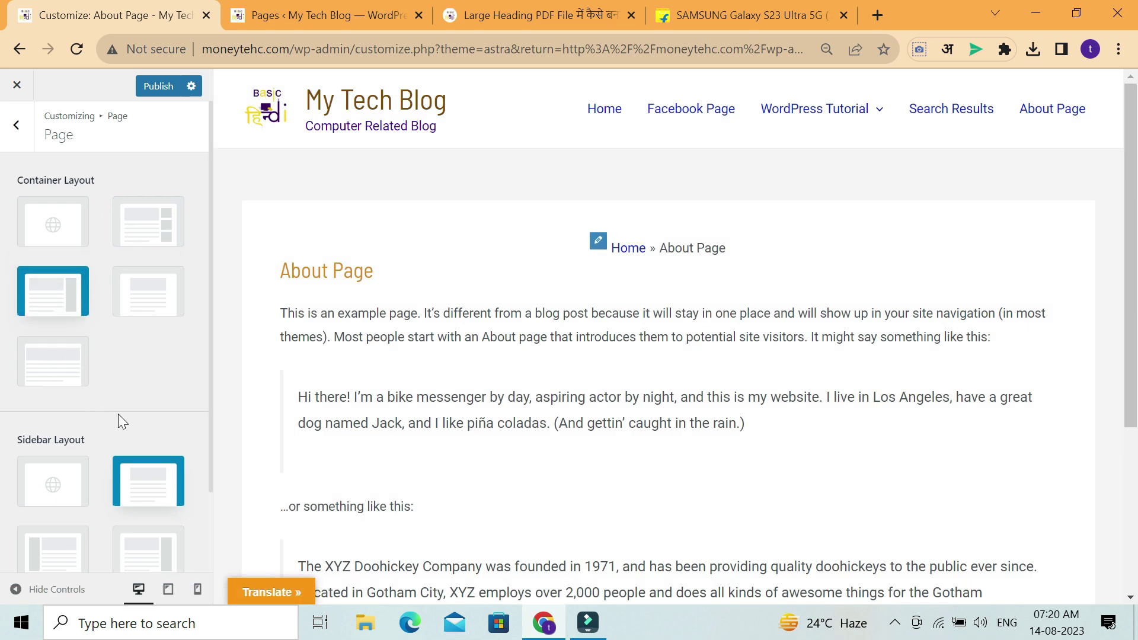
Set the pages' Sidebar Layout to Right Sidebar, check the About Page in the preview, and leave the Page settings
scroll(118, 415, down, 2)
click(145, 449)
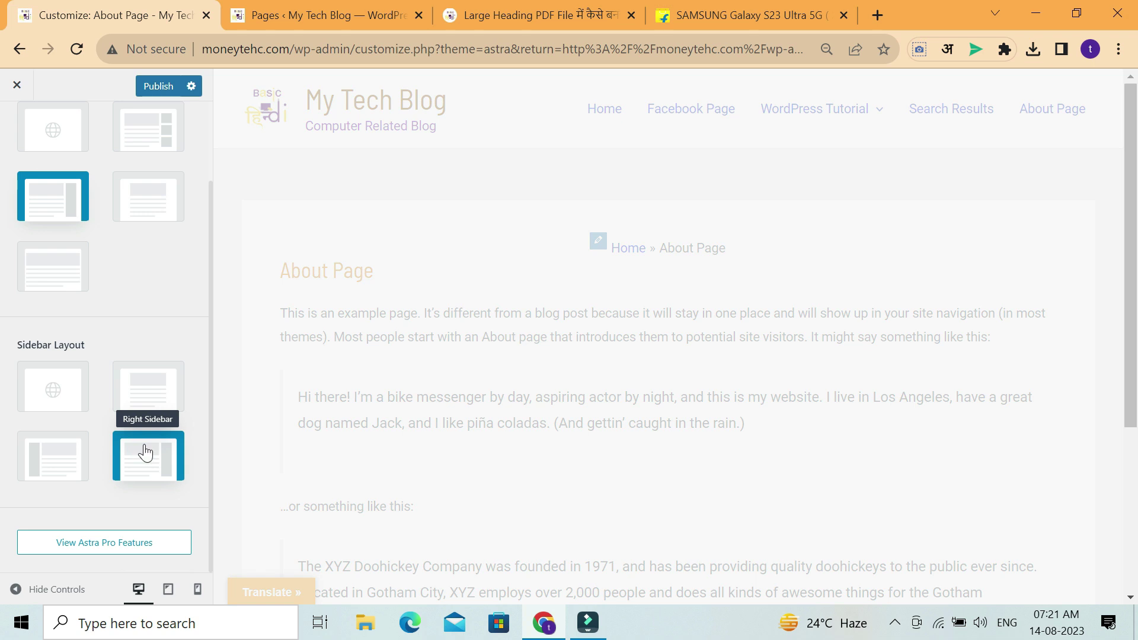
scroll(1039, 356, down, 5)
scroll(1038, 357, up, 5)
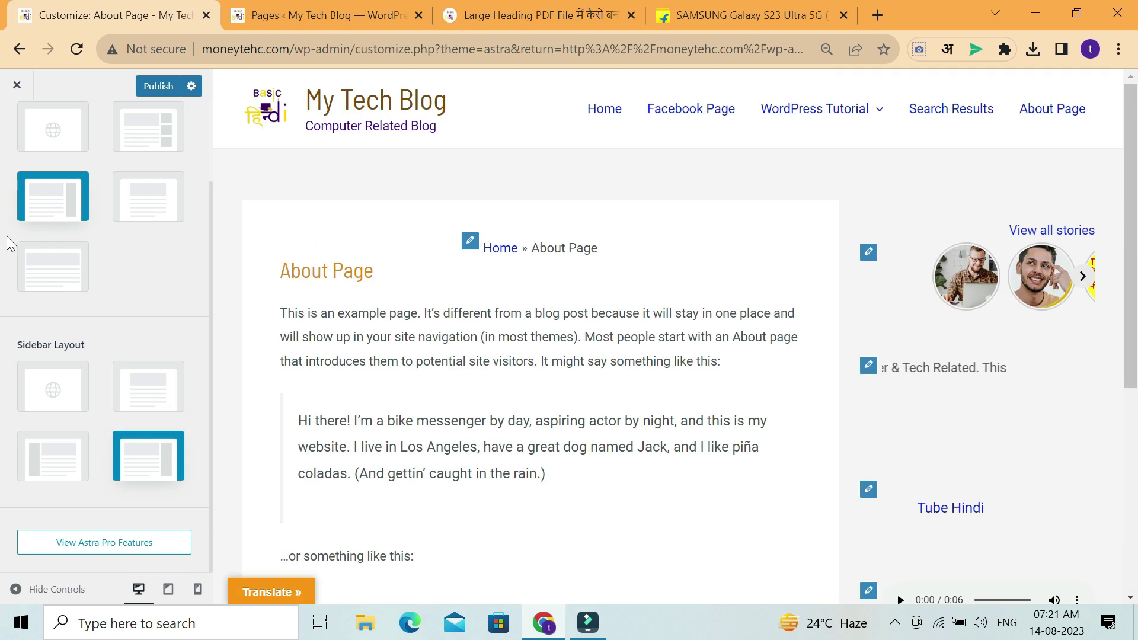
scroll(7, 238, up, 2)
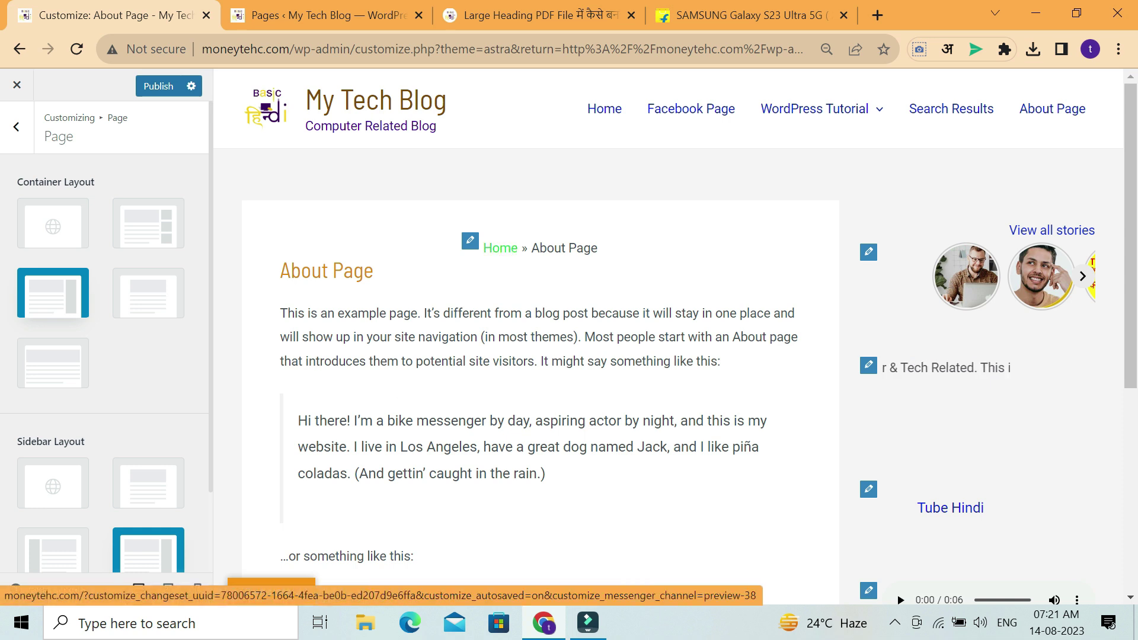
scroll(497, 382, down, 6)
scroll(498, 384, up, 4)
scroll(498, 386, up, 3)
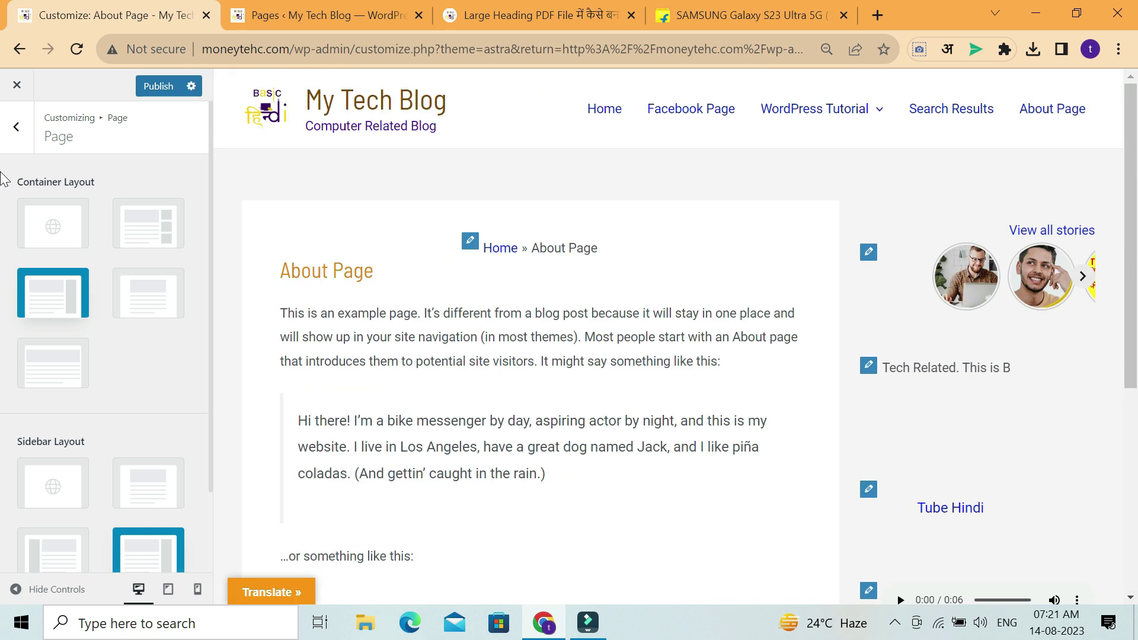
click(17, 129)
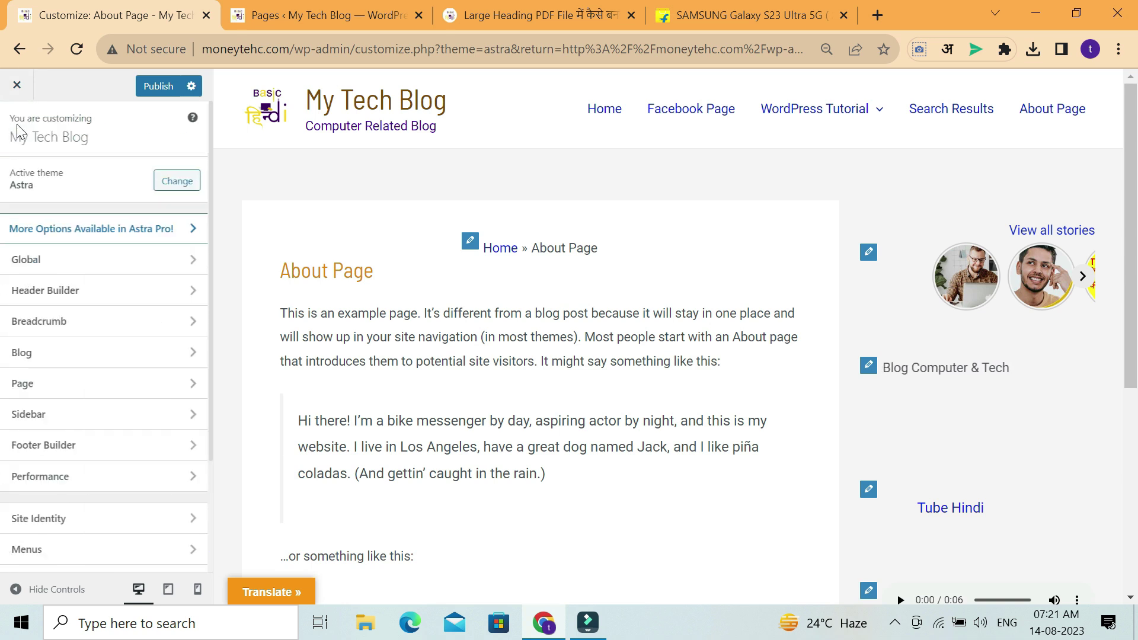
Try Left Sidebar and No Sidebar as the default sidebar layout on the blog home page, restoring Right Sidebar each time
click(108, 419)
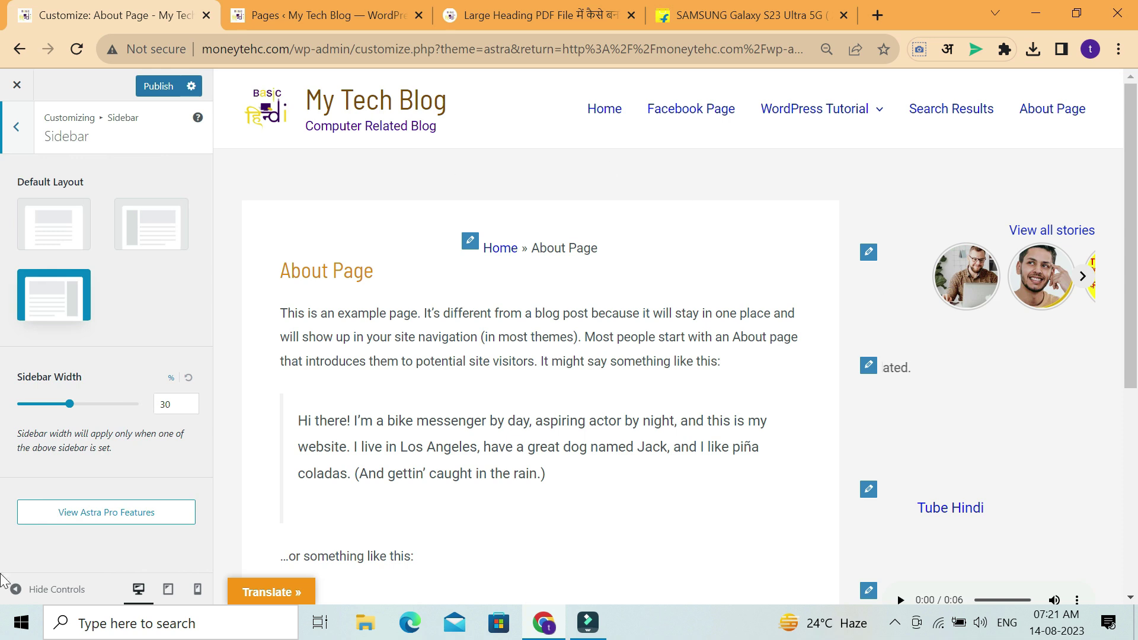
click(32, 603)
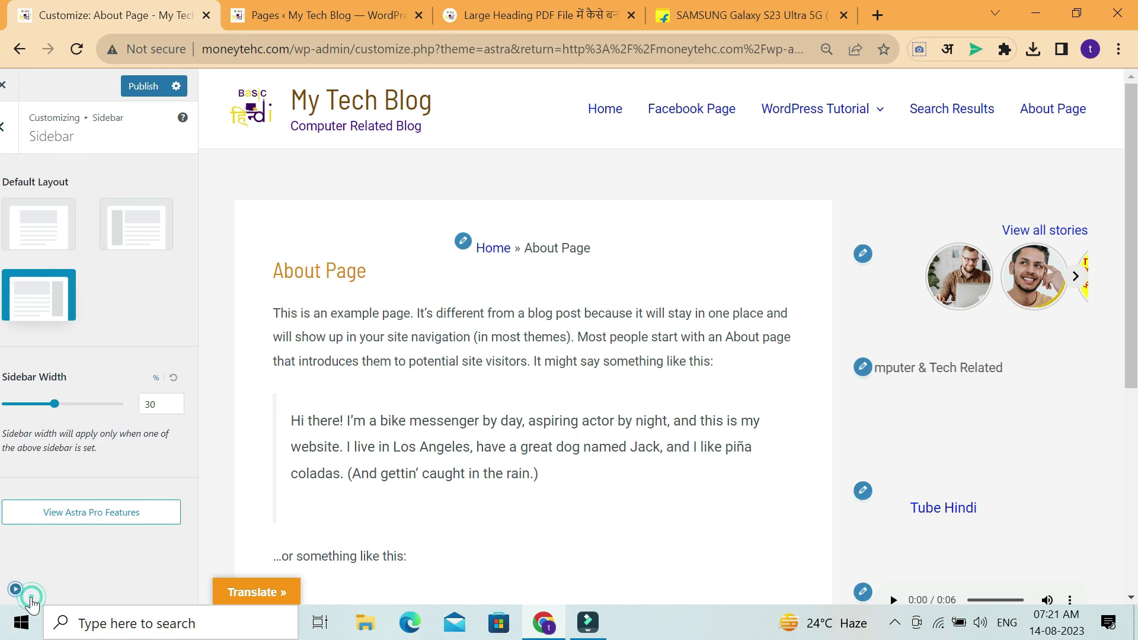
click(31, 604)
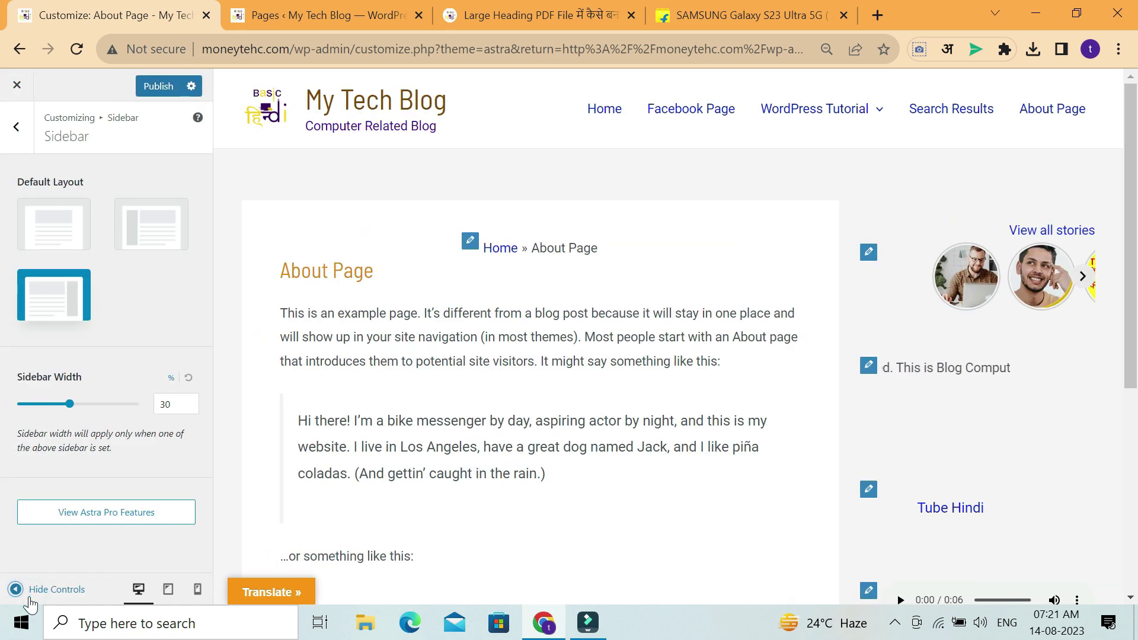
click(136, 232)
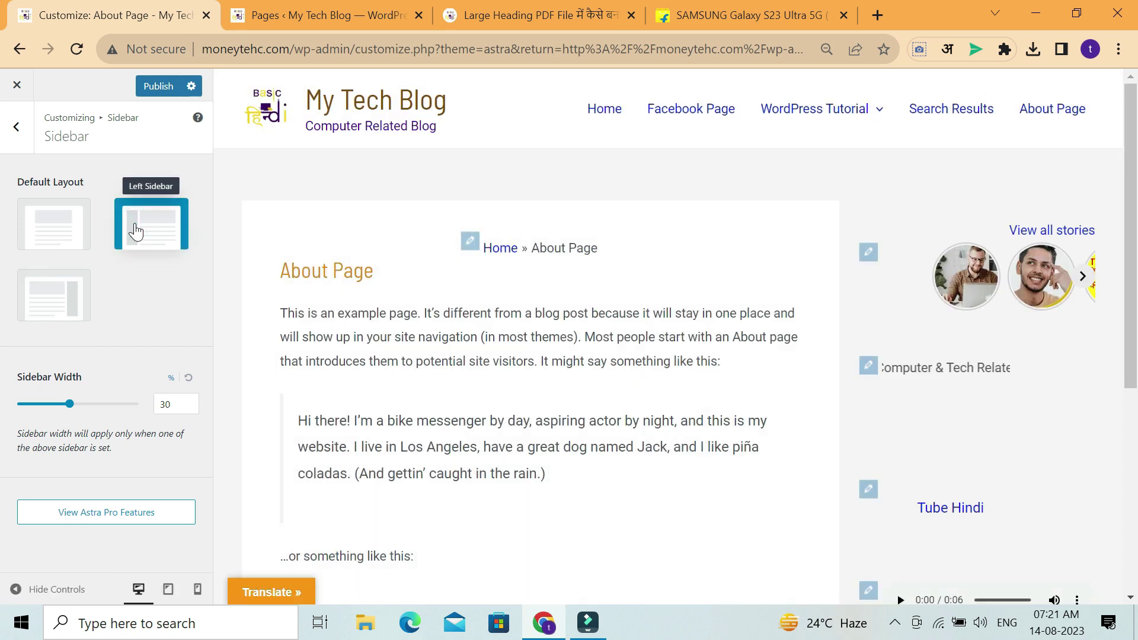
click(596, 111)
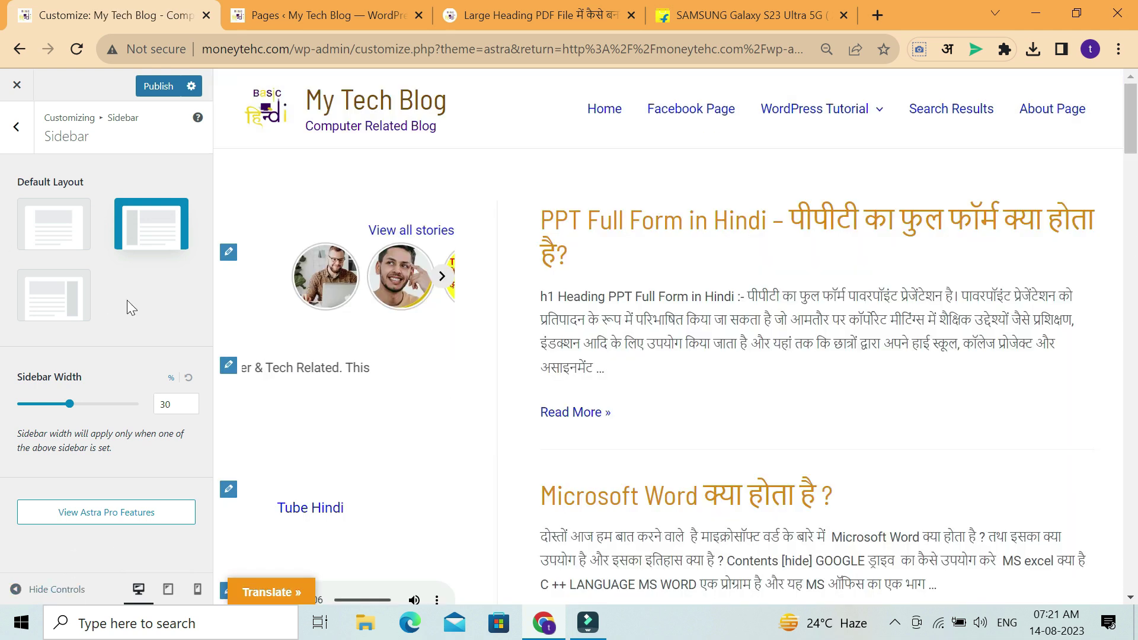
click(78, 302)
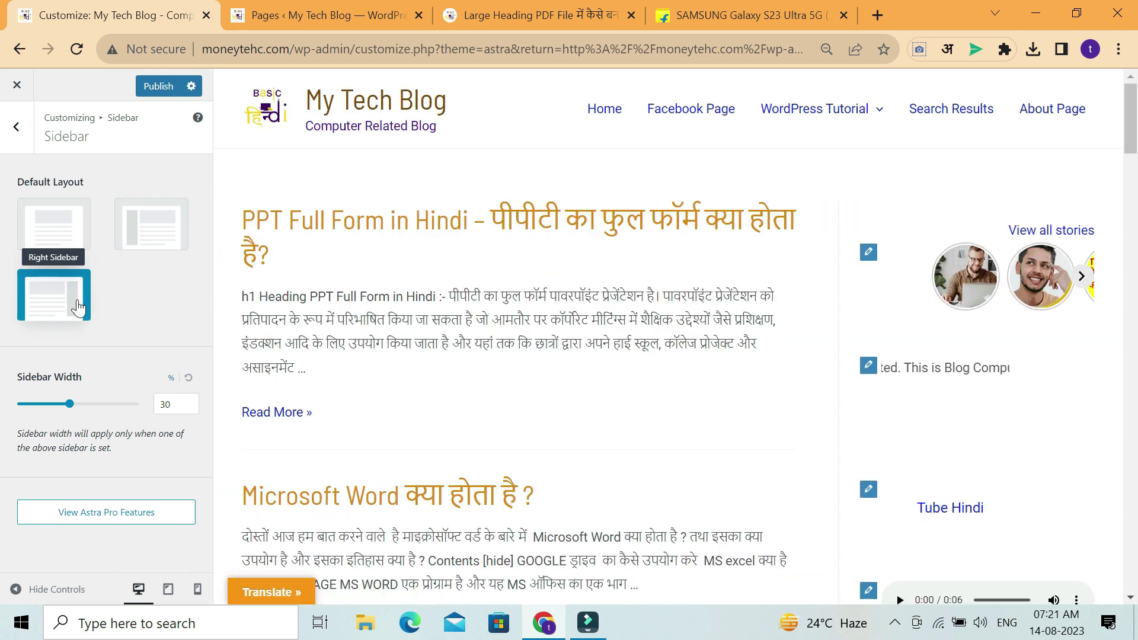
click(55, 226)
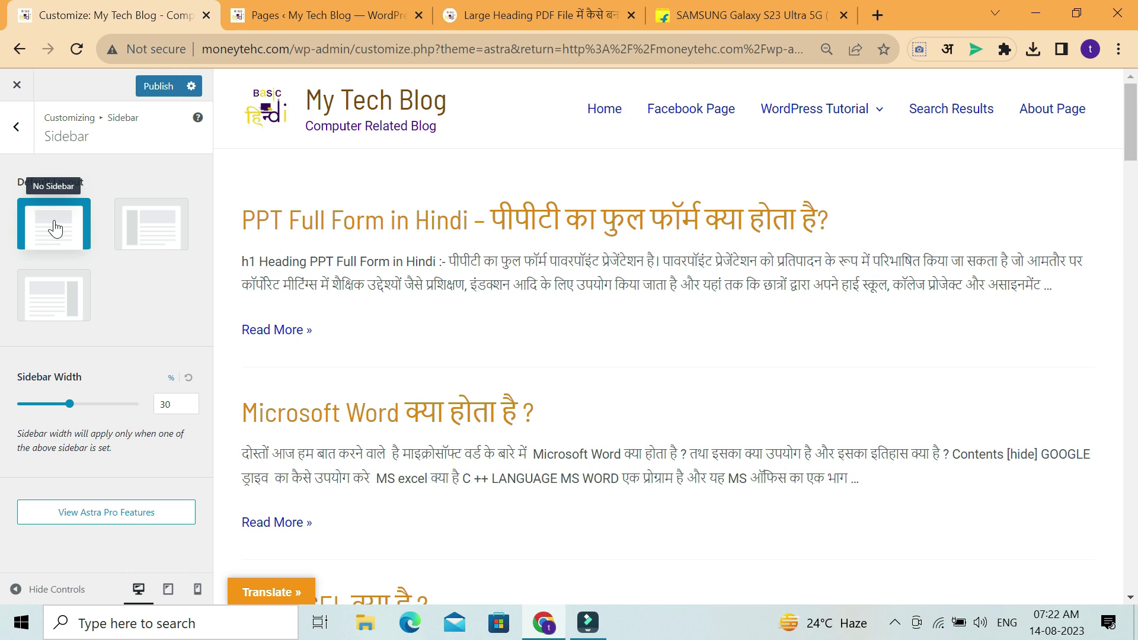
click(62, 307)
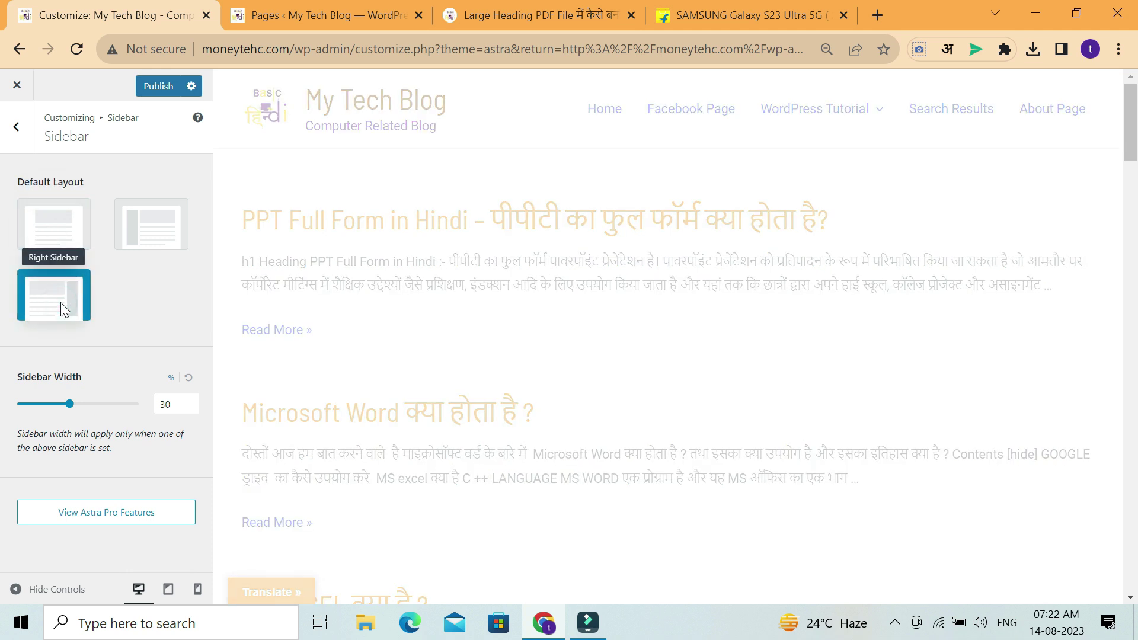
click(17, 127)
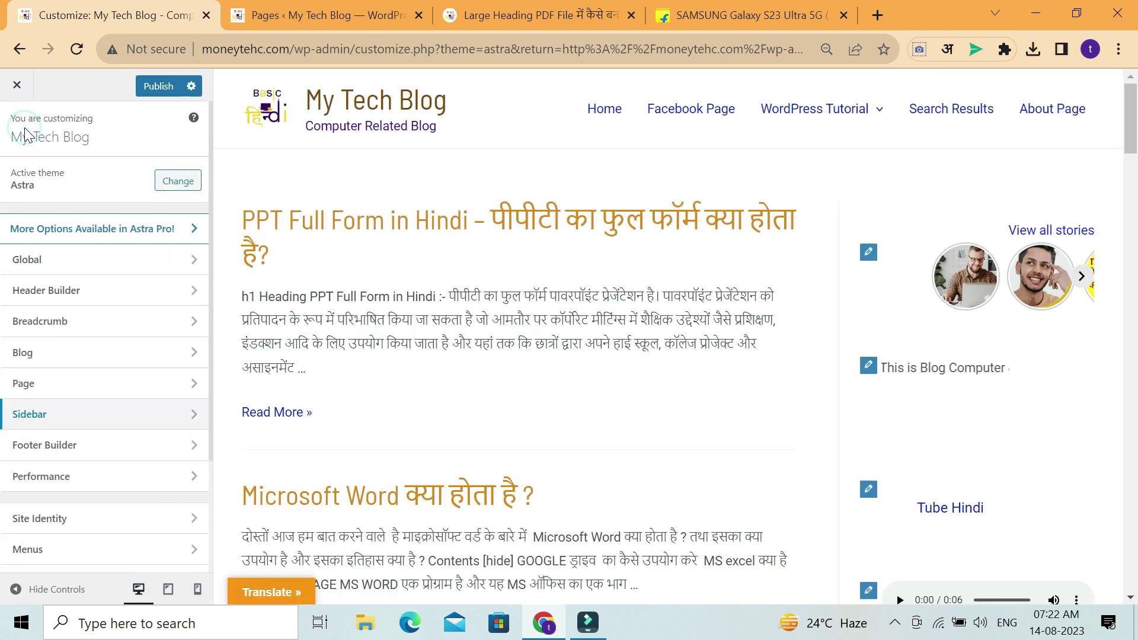
Open the Footer Builder's Copyright element and replace current_year with 2023 in its text
click(91, 453)
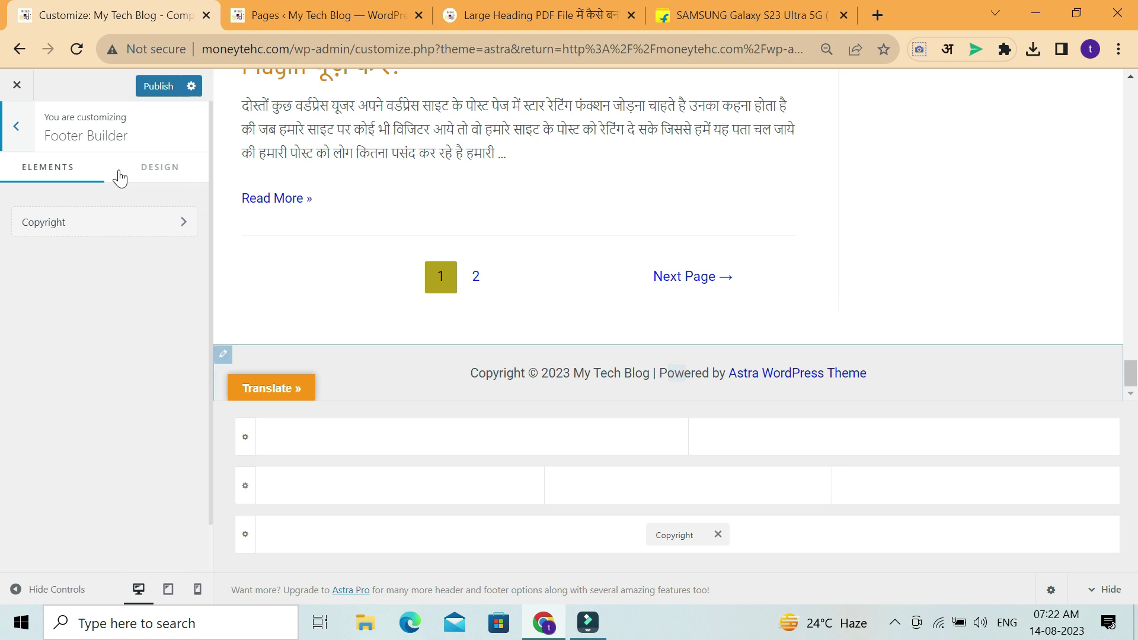
click(111, 230)
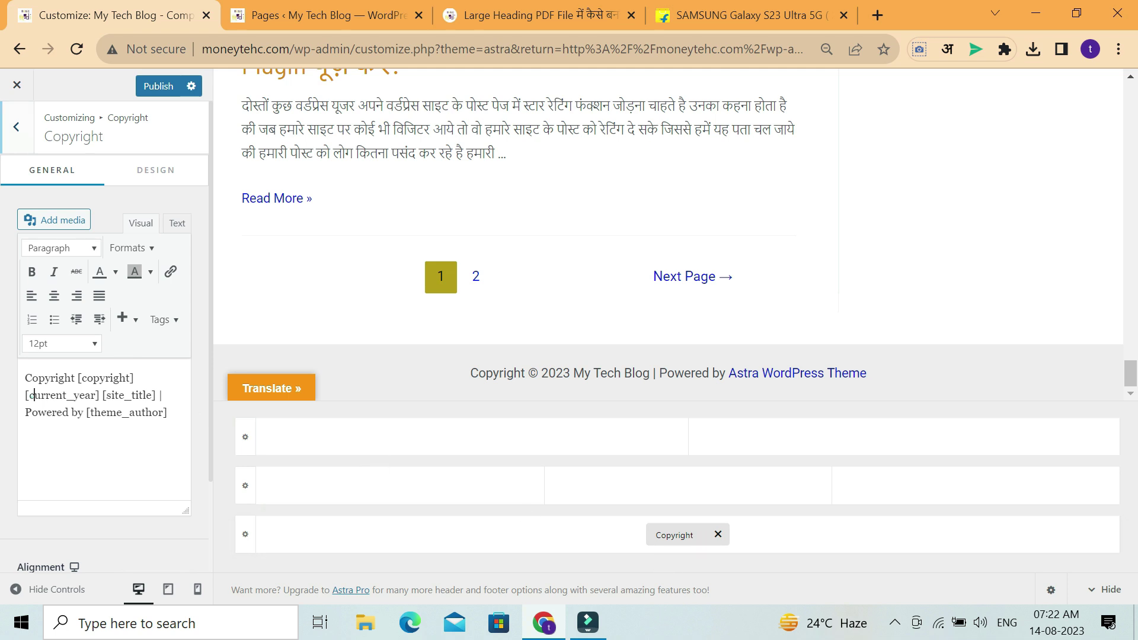
drag(34, 394, 85, 395)
text(2023)
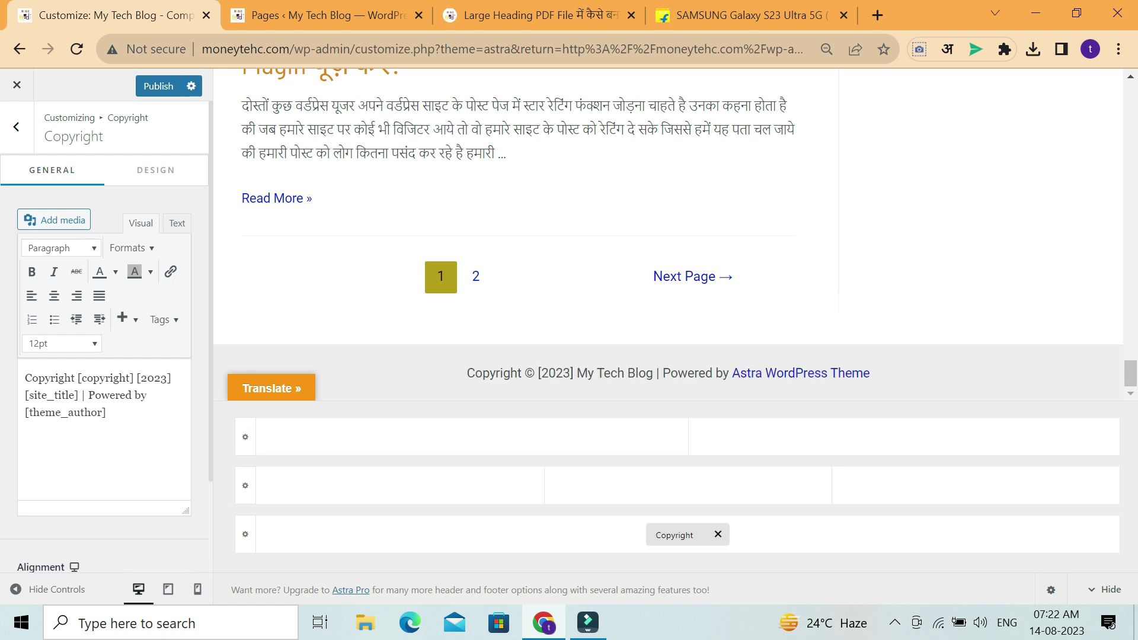
Replace the site_title tag in the copyright text with "my test blog" and center-align the text
drag(42, 395, 69, 395)
key(BackSpace)
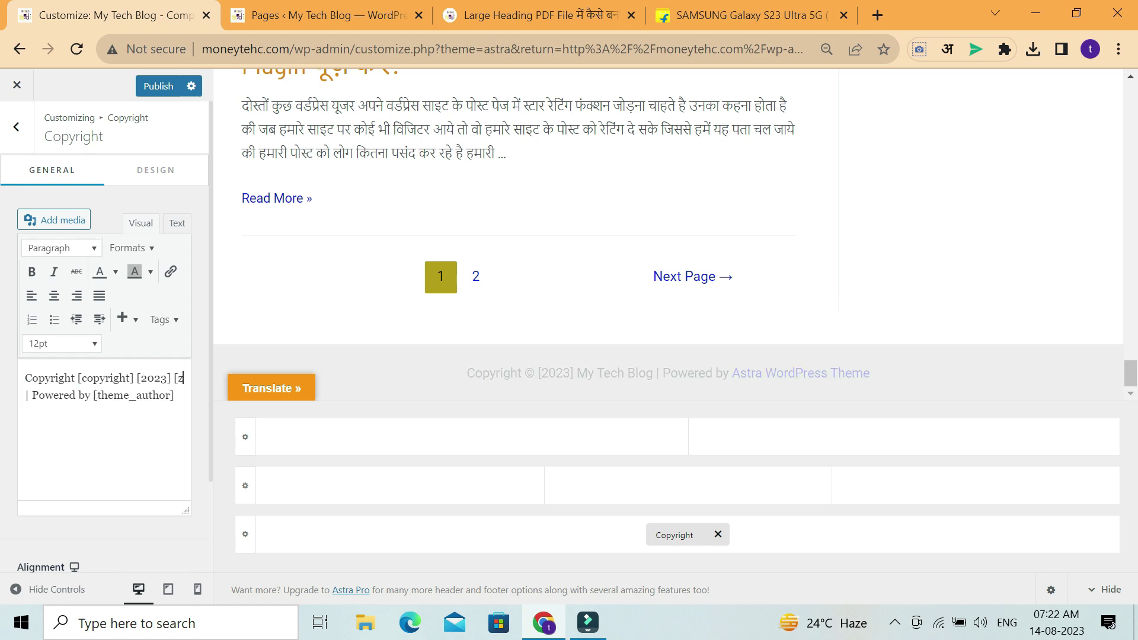
text(,u)
key(BackSpace)
key(BackSpace)
text(my test blog)
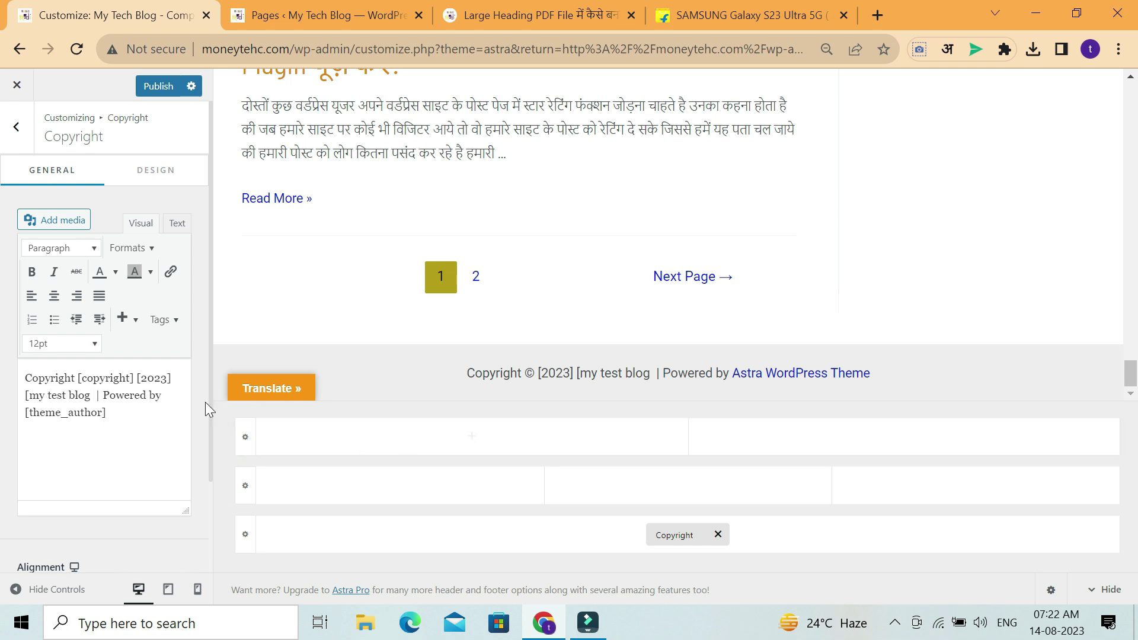
drag(110, 412, 32, 377)
click(54, 295)
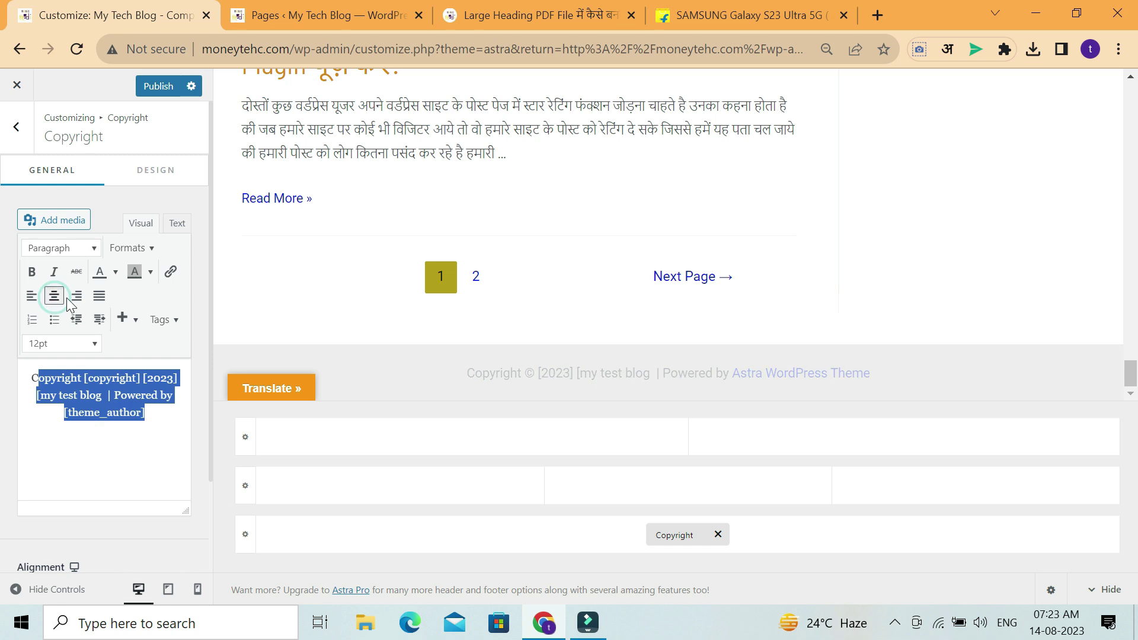
click(62, 247)
click(62, 248)
click(148, 249)
click(150, 248)
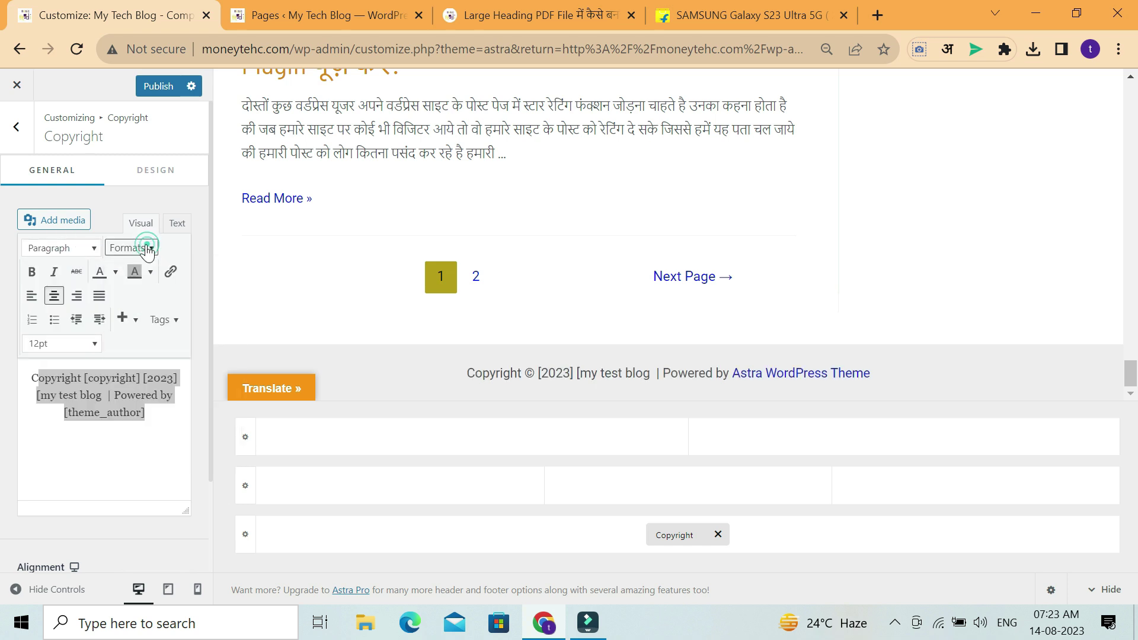
click(53, 220)
key(Escape)
click(122, 381)
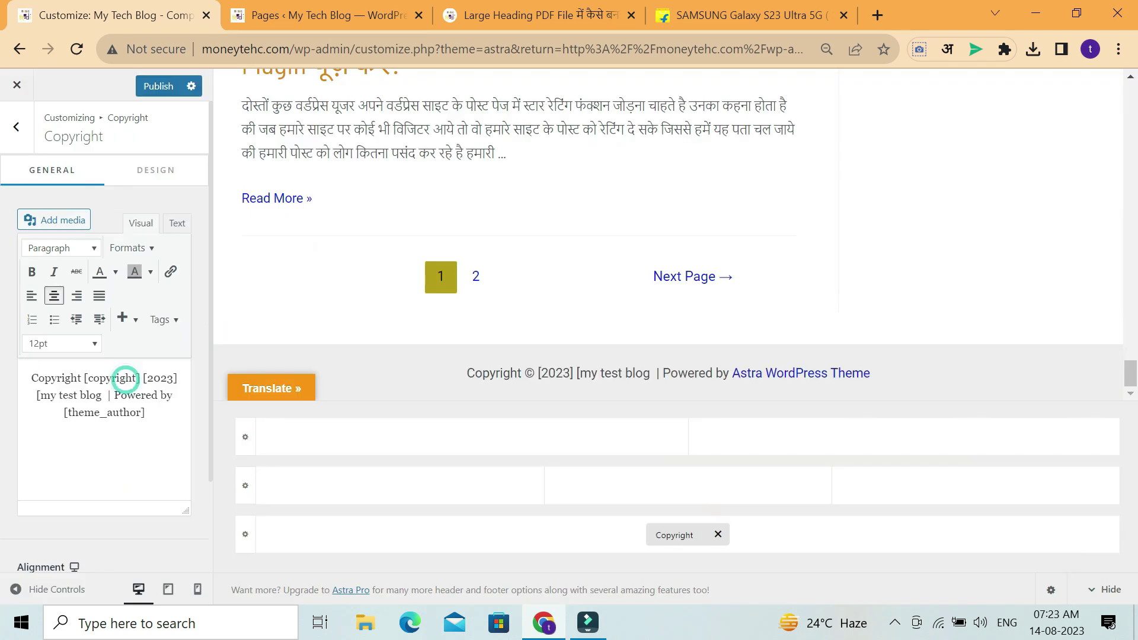
drag(141, 415, 41, 380)
click(68, 402)
In the copyright design settings, set the font size to 12 px and all linked margins to 20 px
click(157, 178)
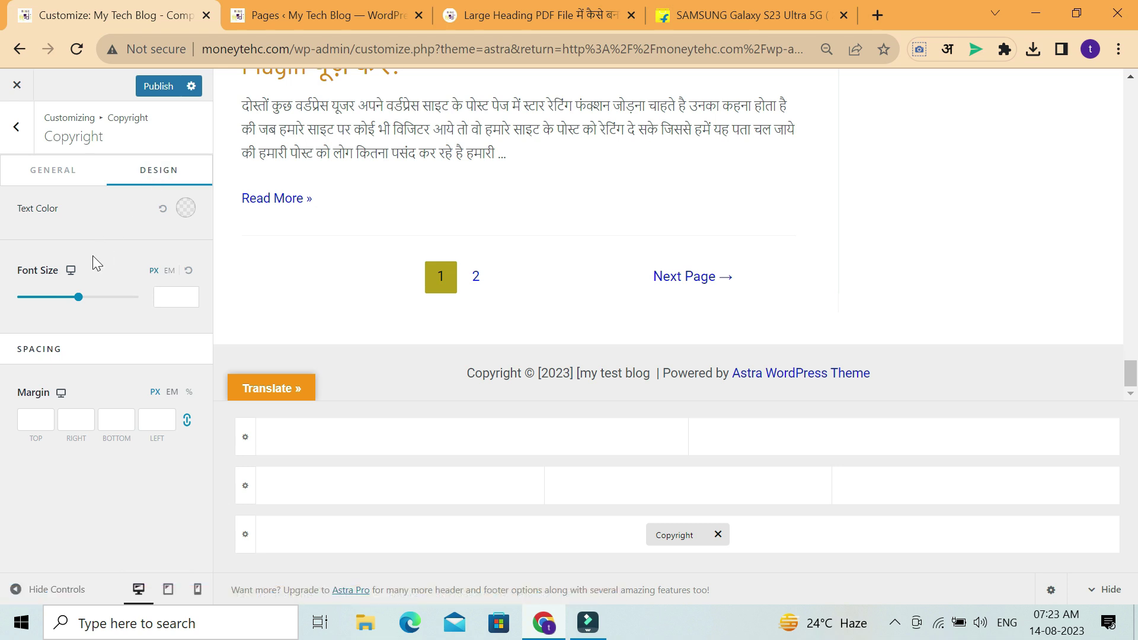
drag(78, 297, 37, 318)
click(39, 421)
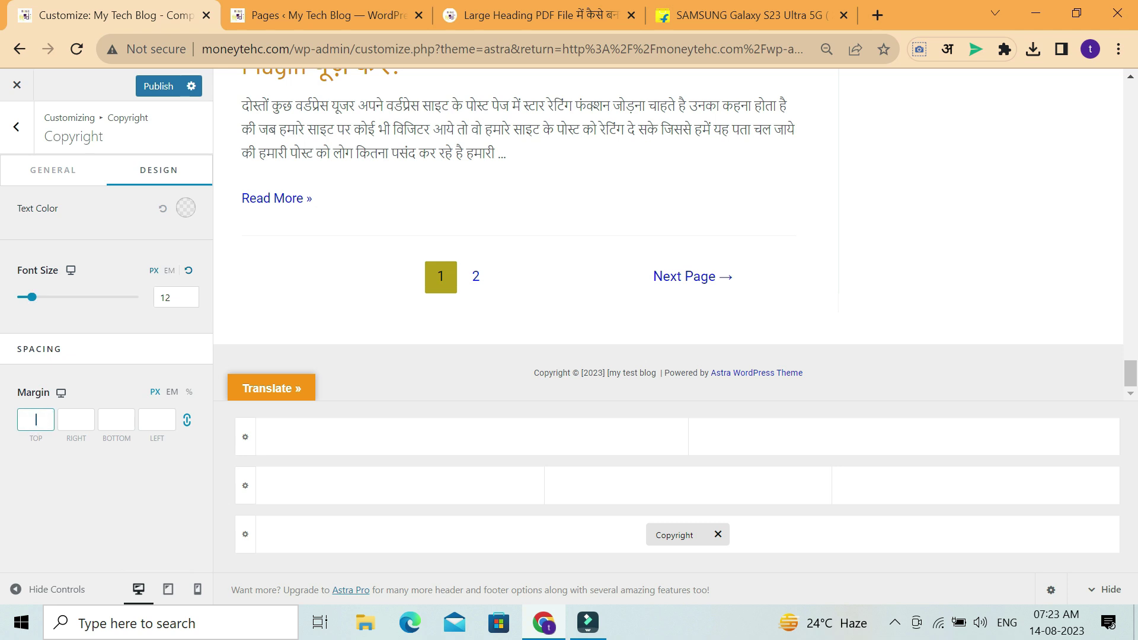
text(20)
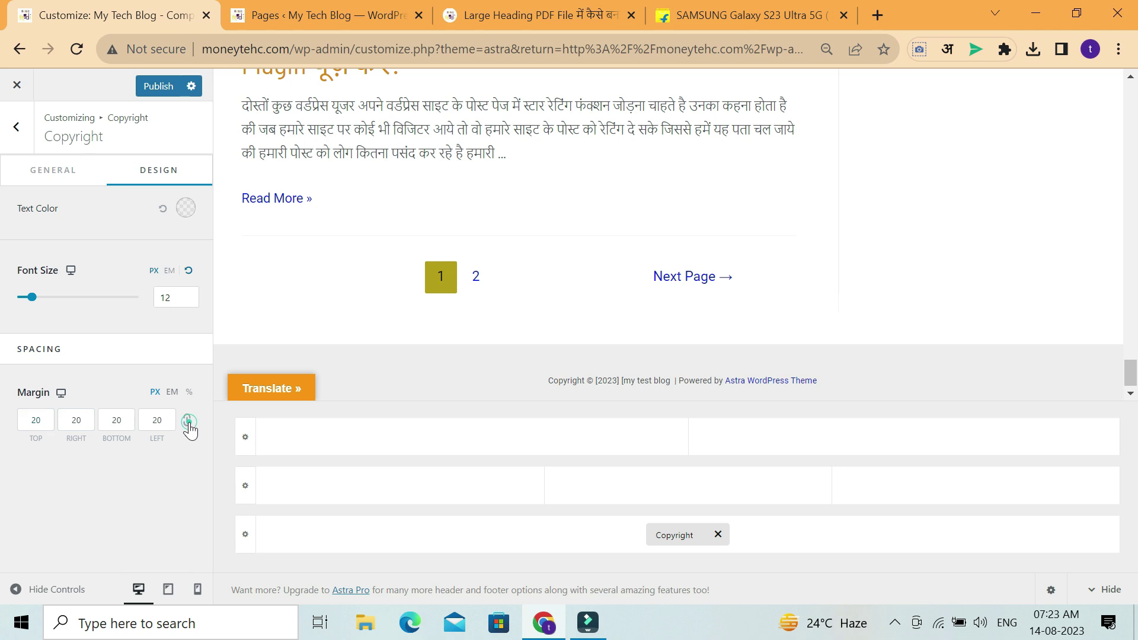
Set the copyright's unlinked top and bottom margins to 5 px and return to the main customizer options
drag(45, 421, 2, 427)
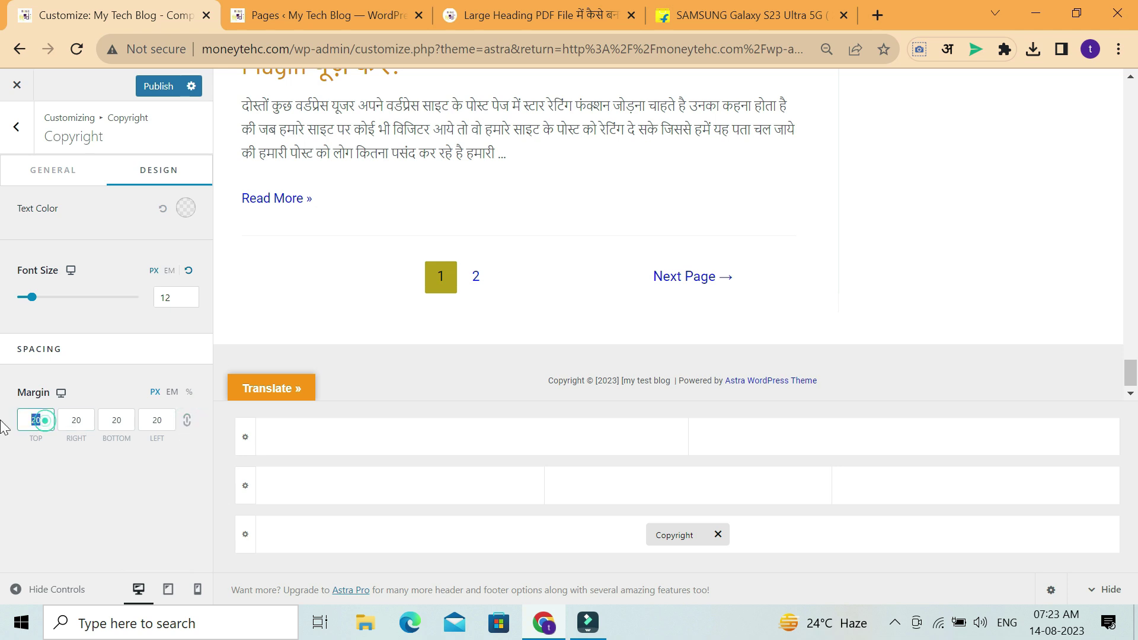
text(50)
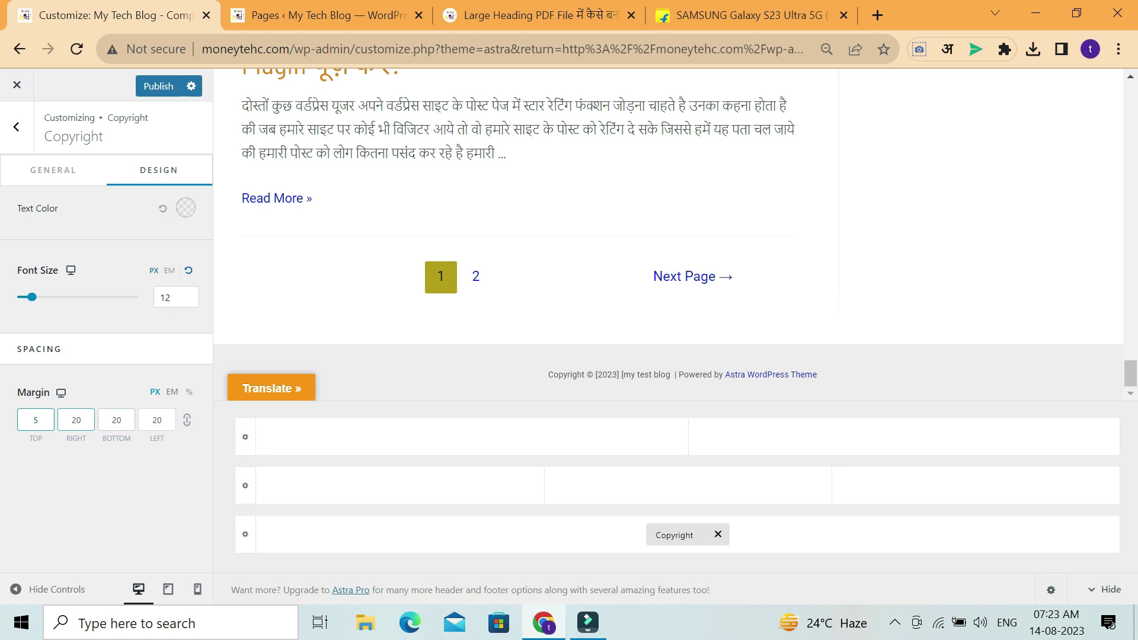
double_click(117, 420)
double_click(116, 420)
double_click(118, 420)
text(5)
click(16, 127)
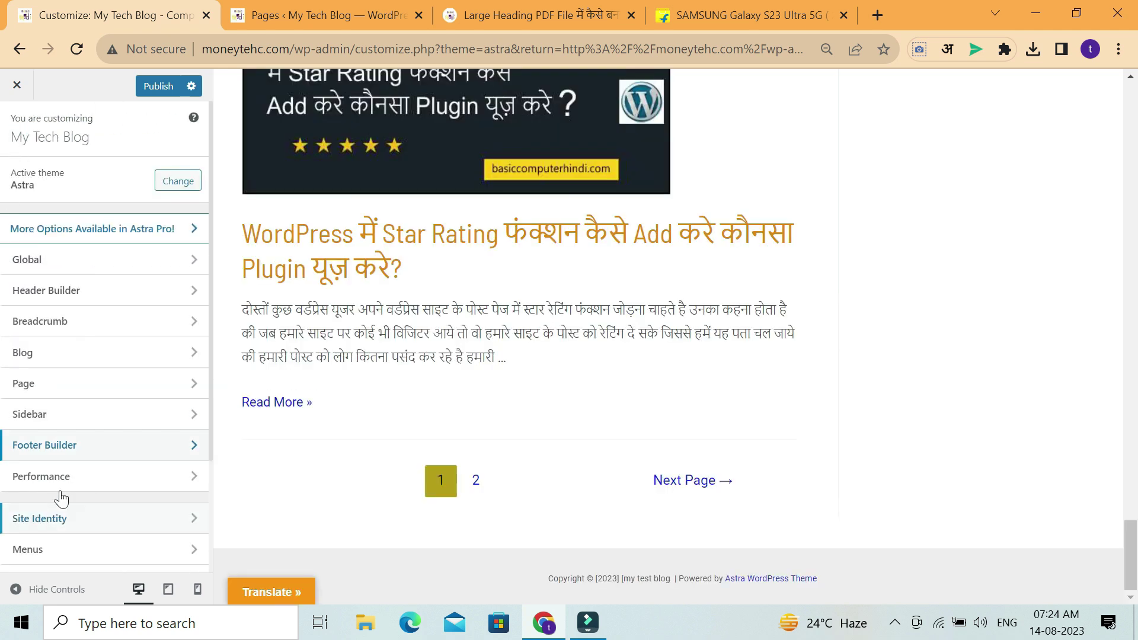
Enable Load Google Fonts Locally in the Performance settings and return to the main customizer options
click(68, 482)
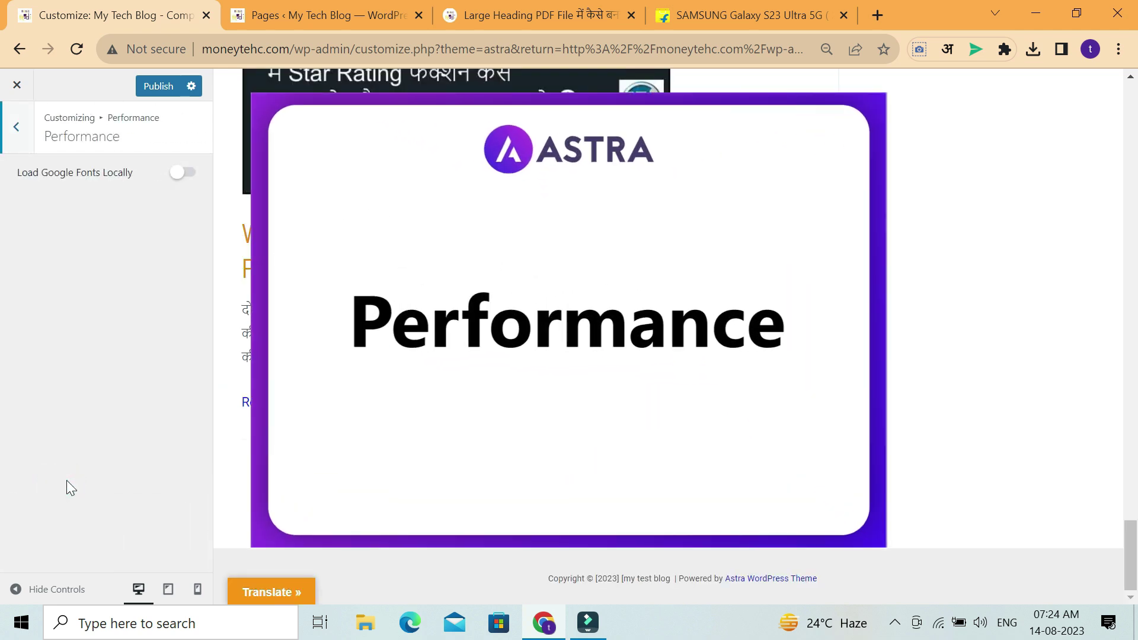
click(183, 173)
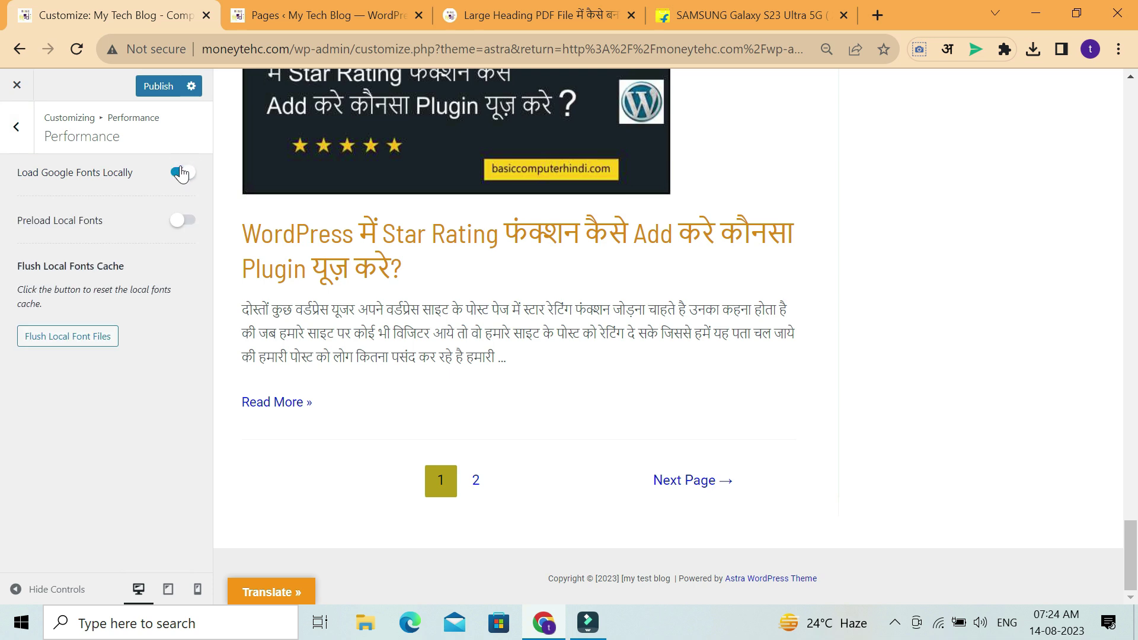
scroll(517, 367, up, 12)
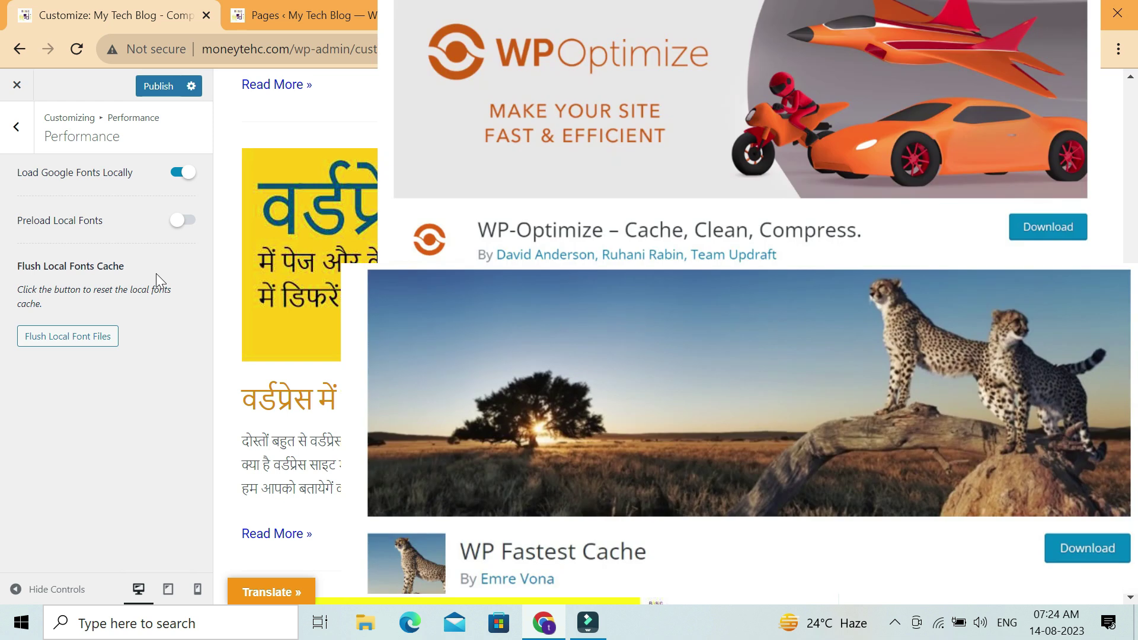
click(16, 126)
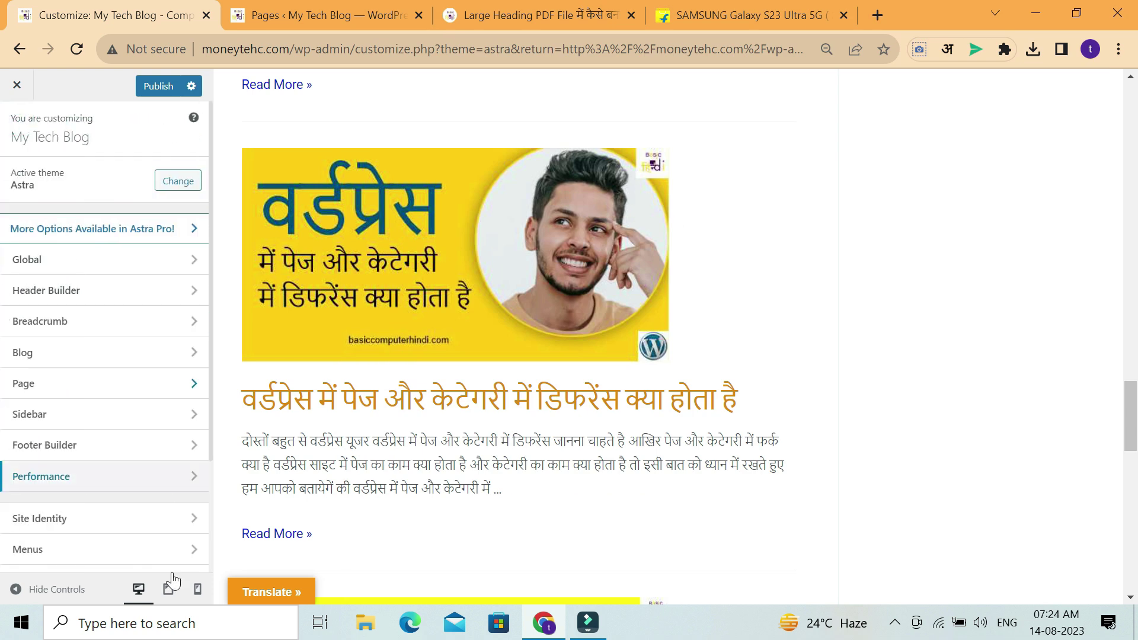
Look over the Site Identity and Menus settings, returning to the main customizer options after each
scroll(127, 492, down, 3)
click(148, 371)
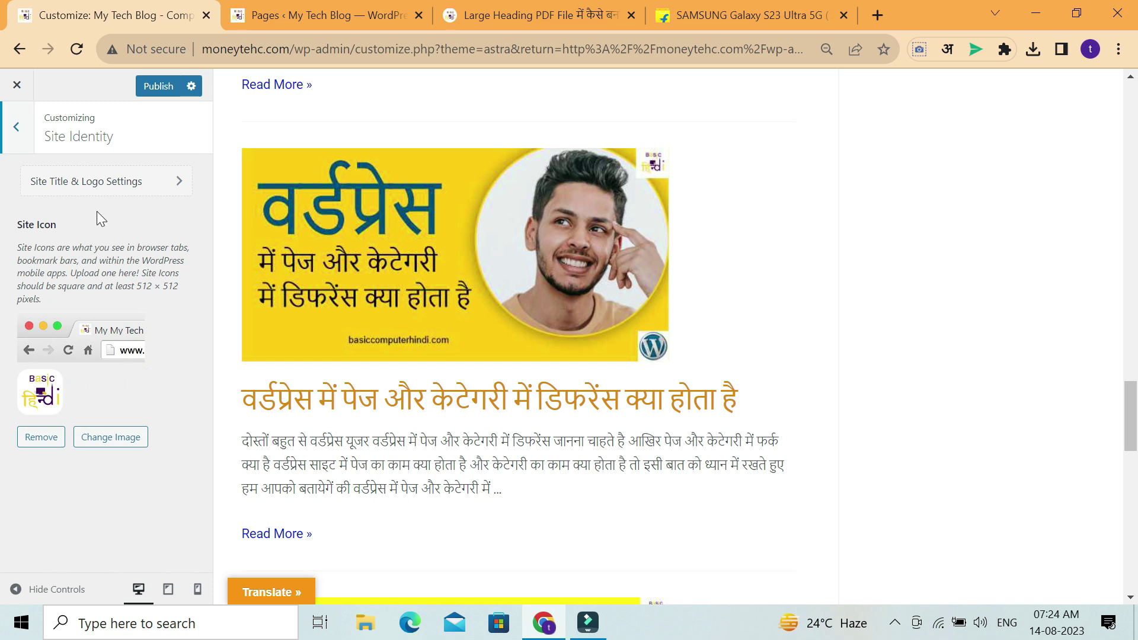
click(14, 138)
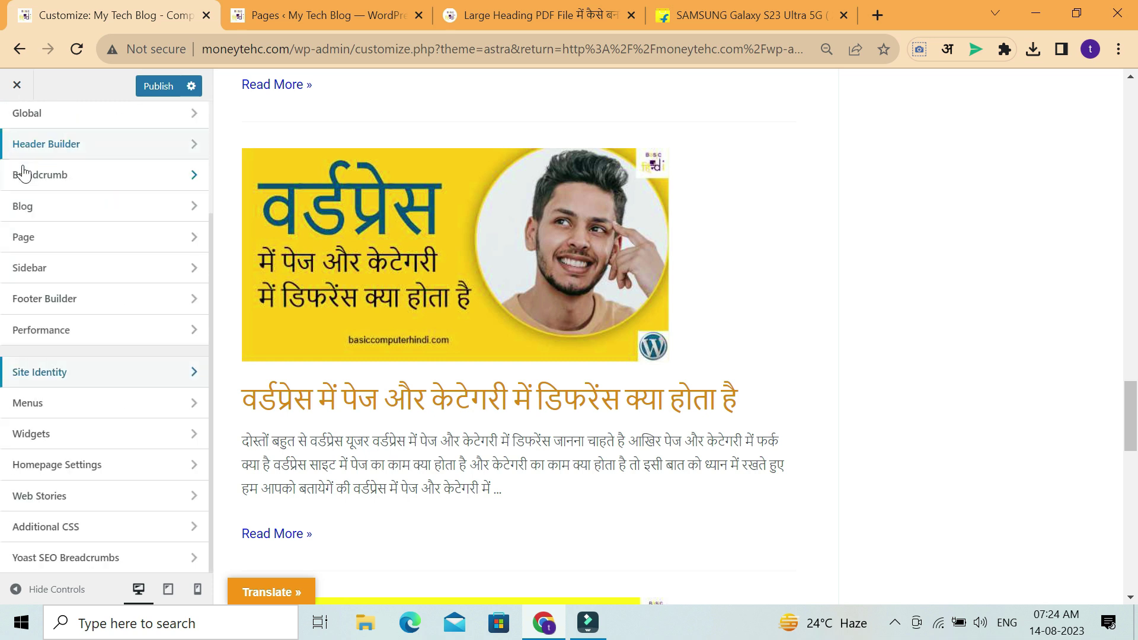
click(105, 400)
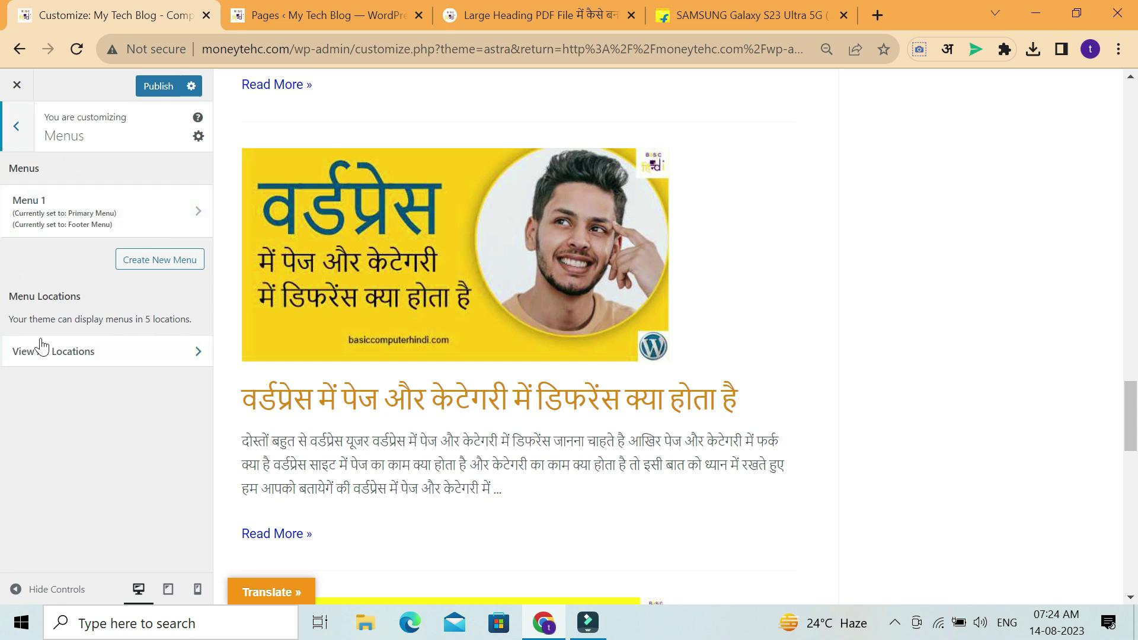
click(19, 132)
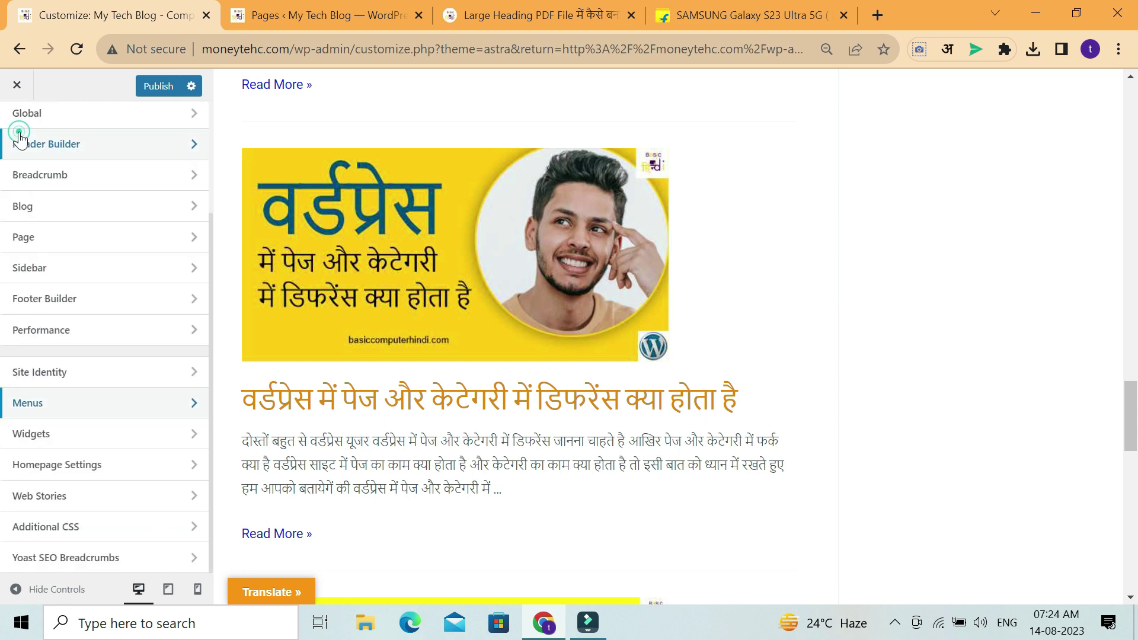
In the Main Sidebar widget area, remove the Custom HTML block containing the YouTube subscribe code
click(83, 441)
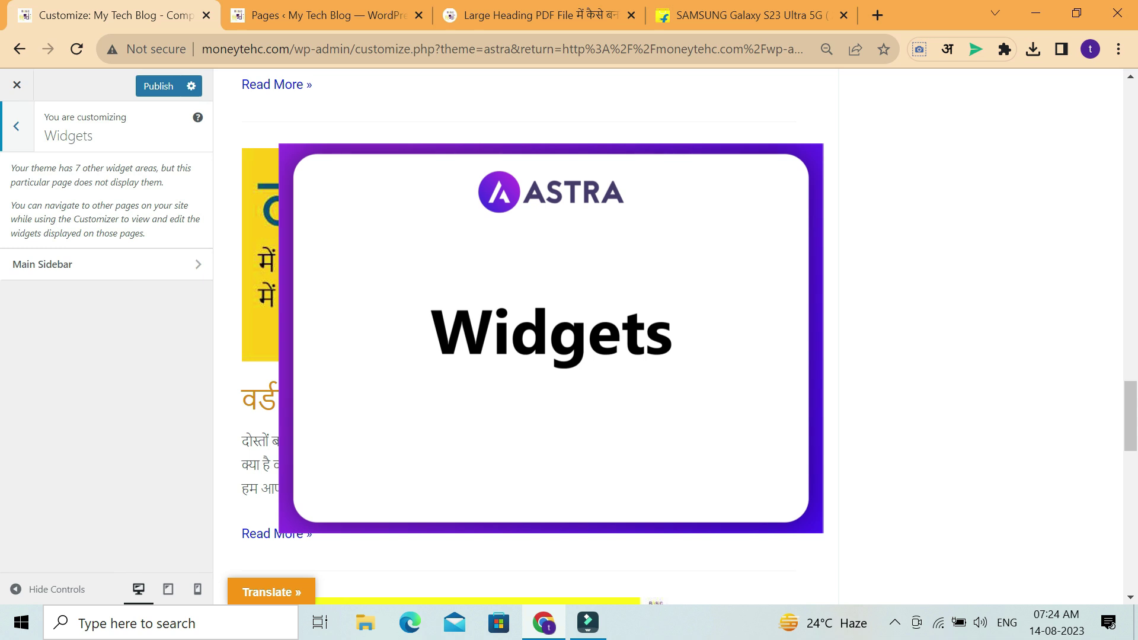
scroll(696, 323, up, 20)
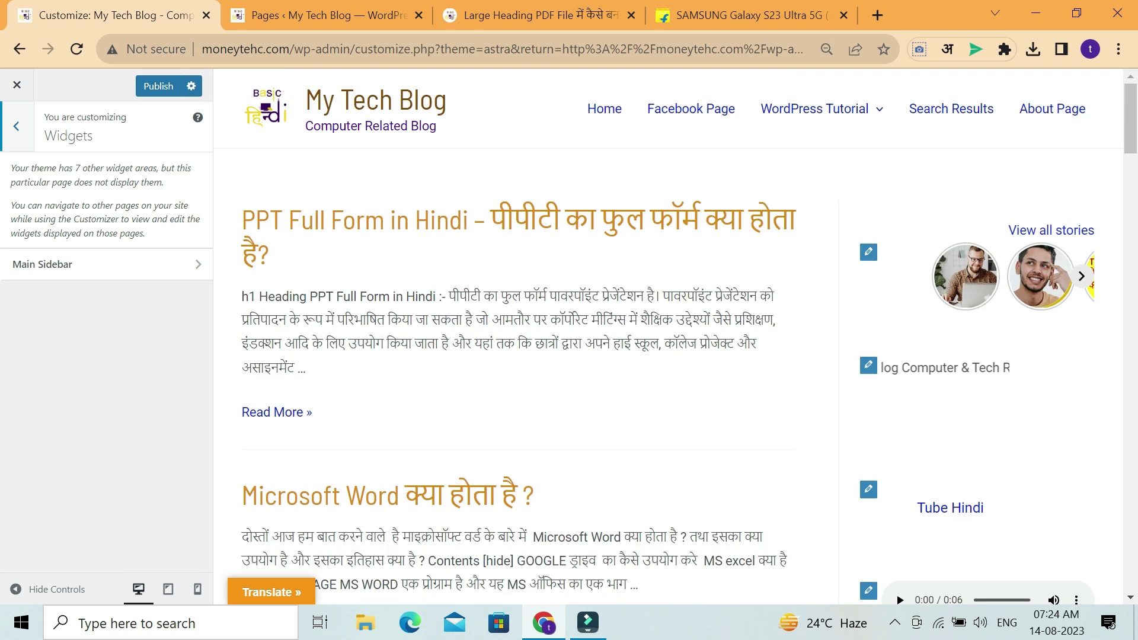
click(147, 273)
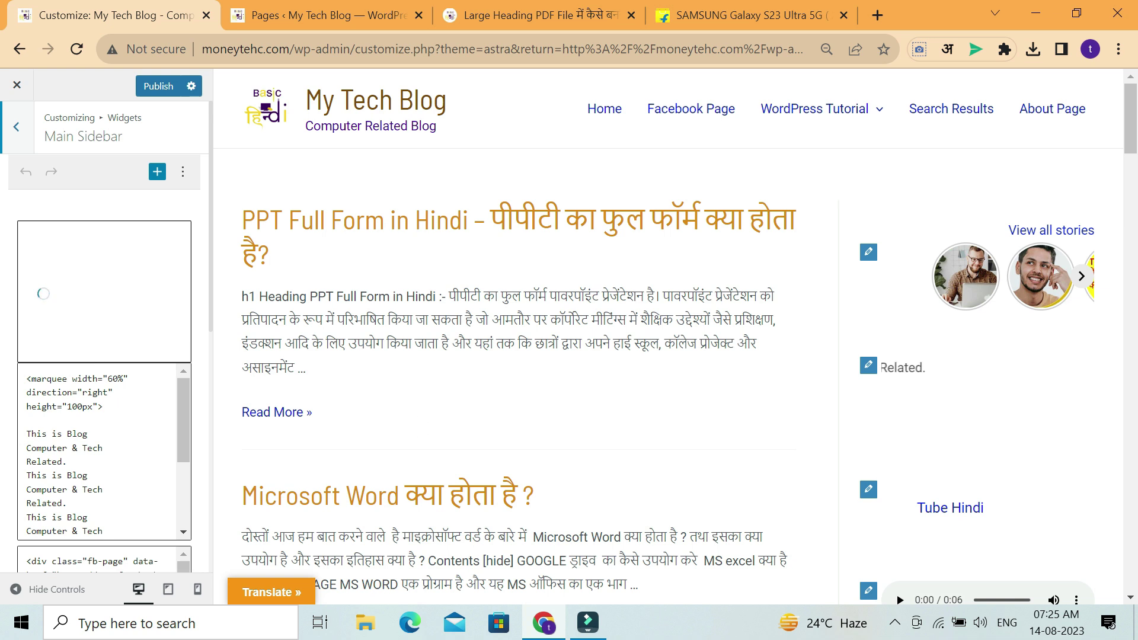
scroll(104, 439, down, 10)
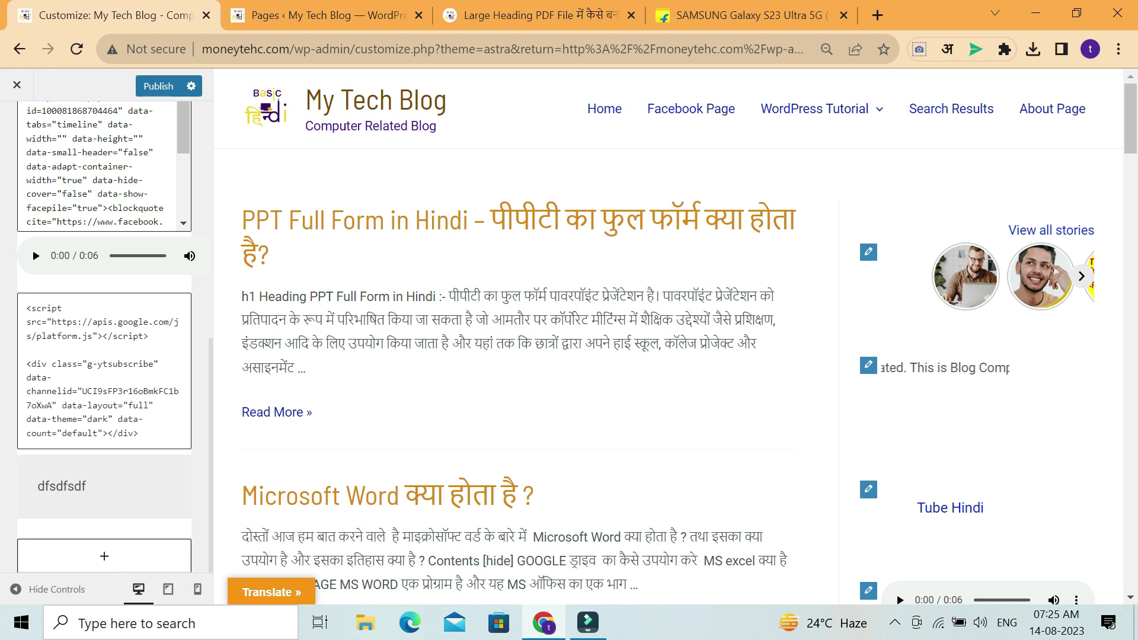
scroll(927, 453, down, 6)
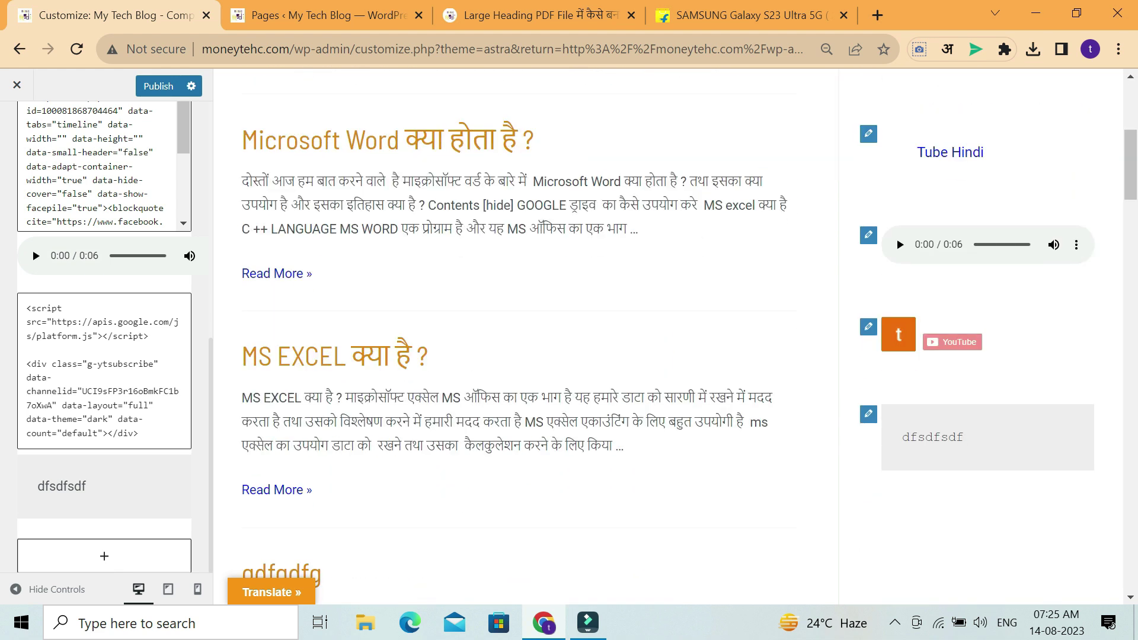
click(65, 488)
click(118, 487)
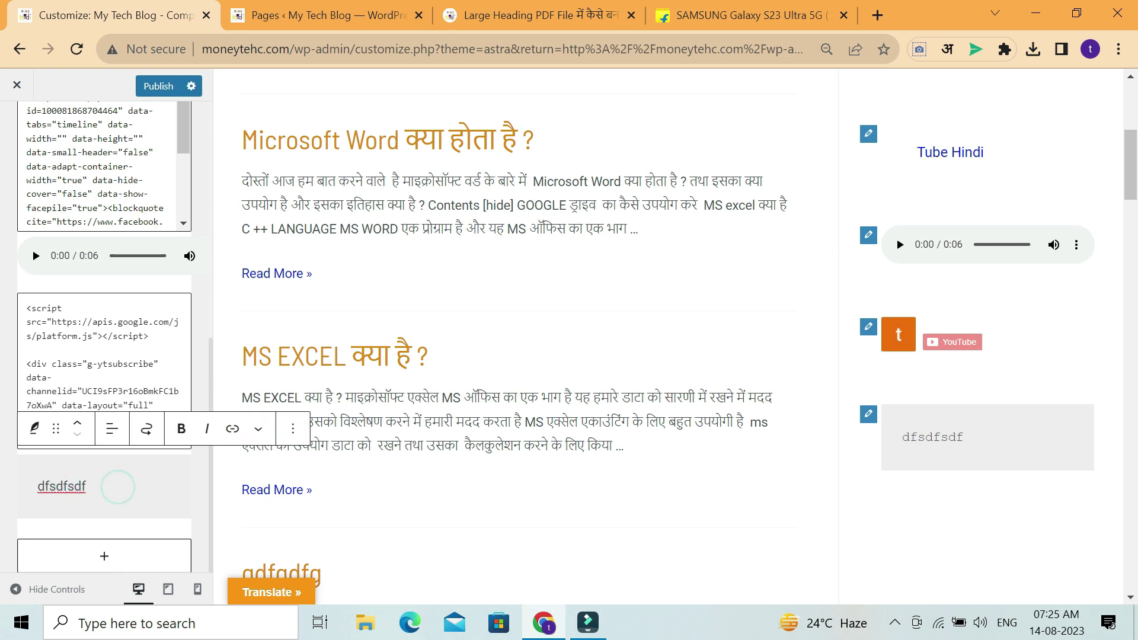
click(158, 333)
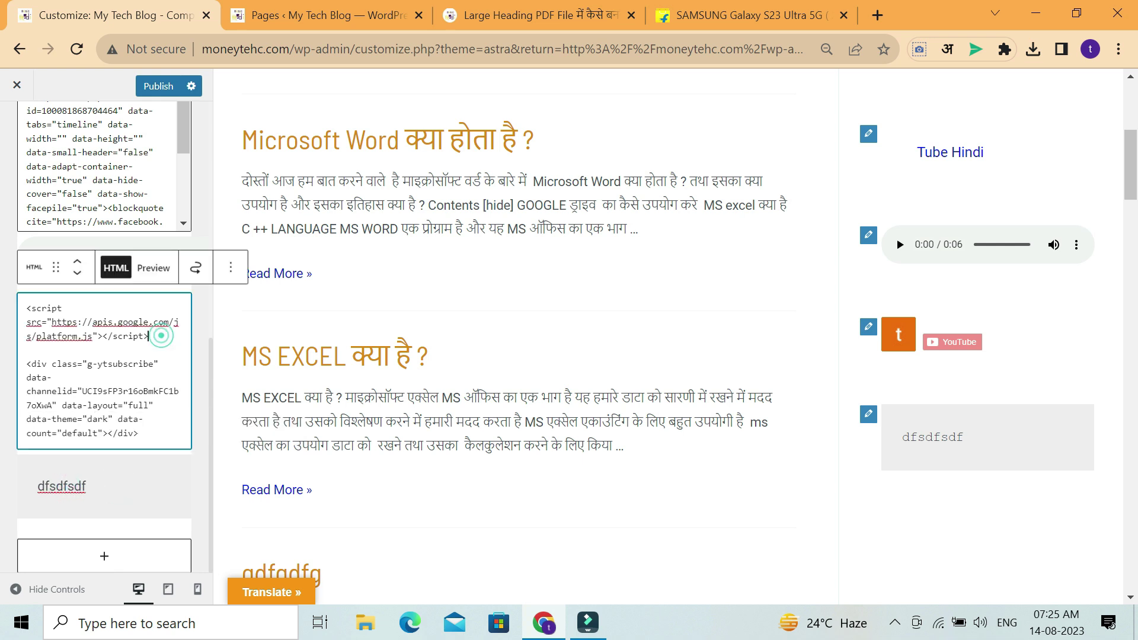
click(227, 271)
scroll(284, 534, down, 1)
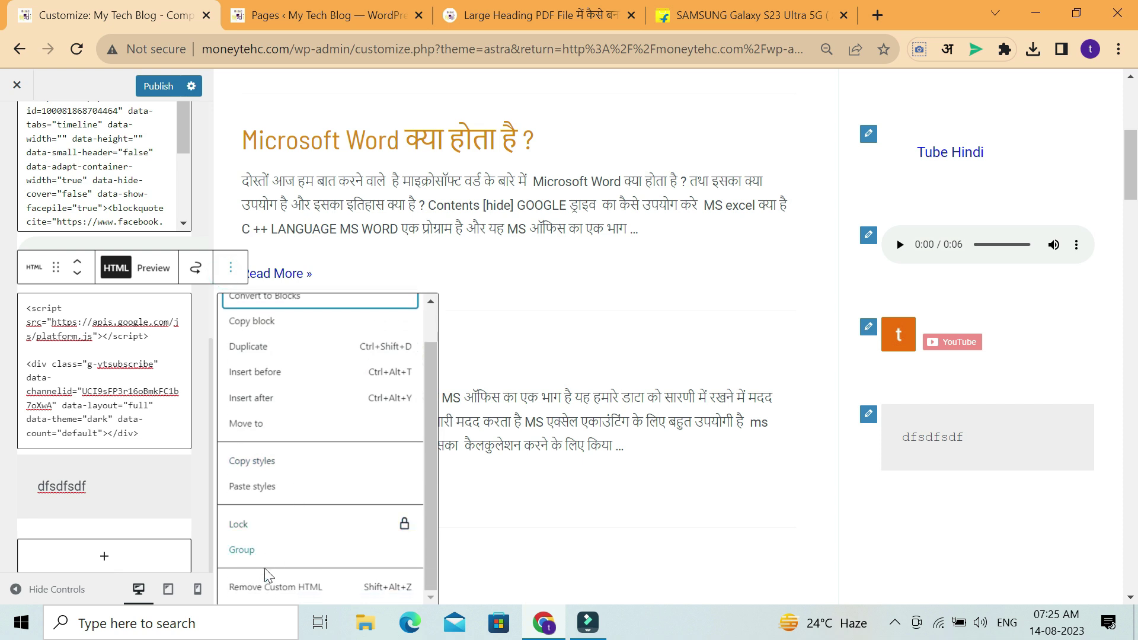
click(270, 584)
Clear the text of the "dfsdfsdf" Verse block in the Main Sidebar and remove the block
click(113, 490)
key(ctrl+a)
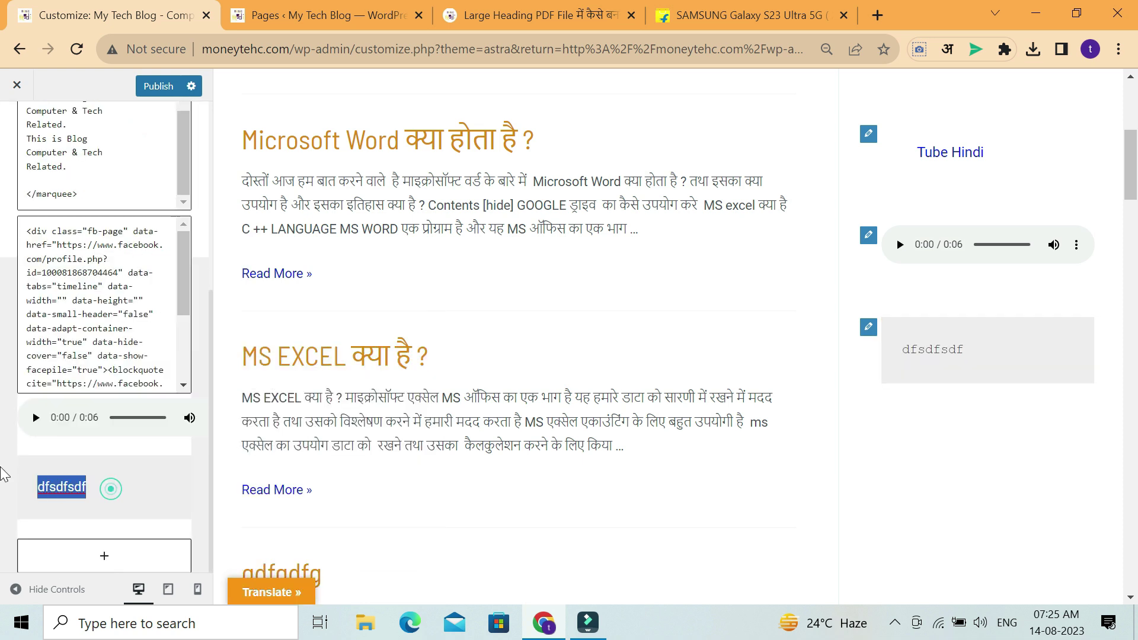
key(BackSpace)
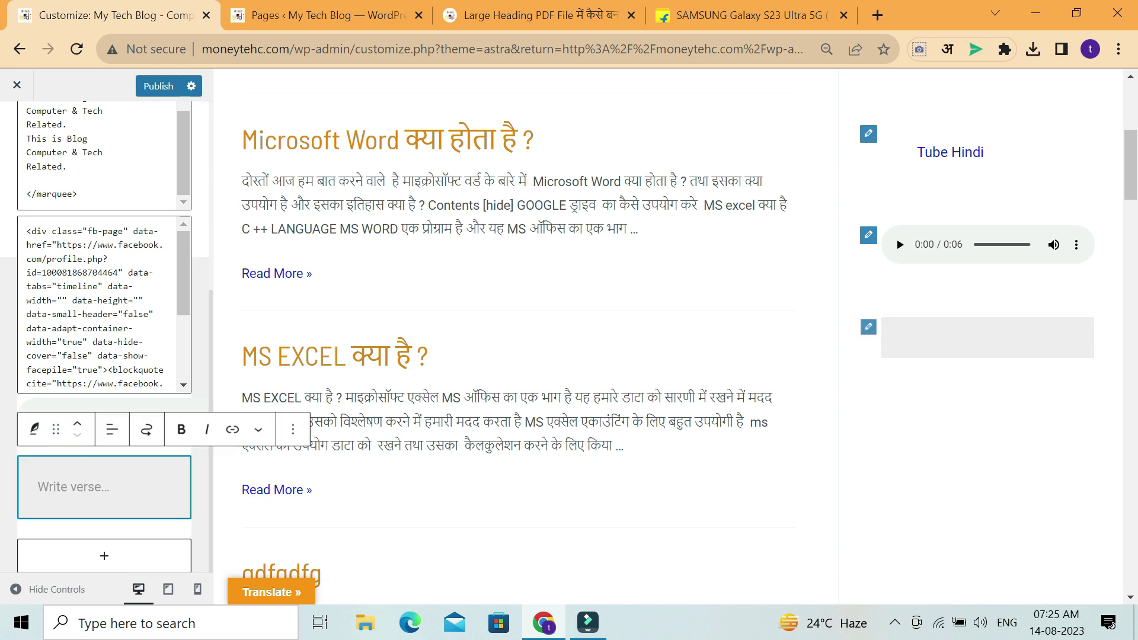
click(868, 327)
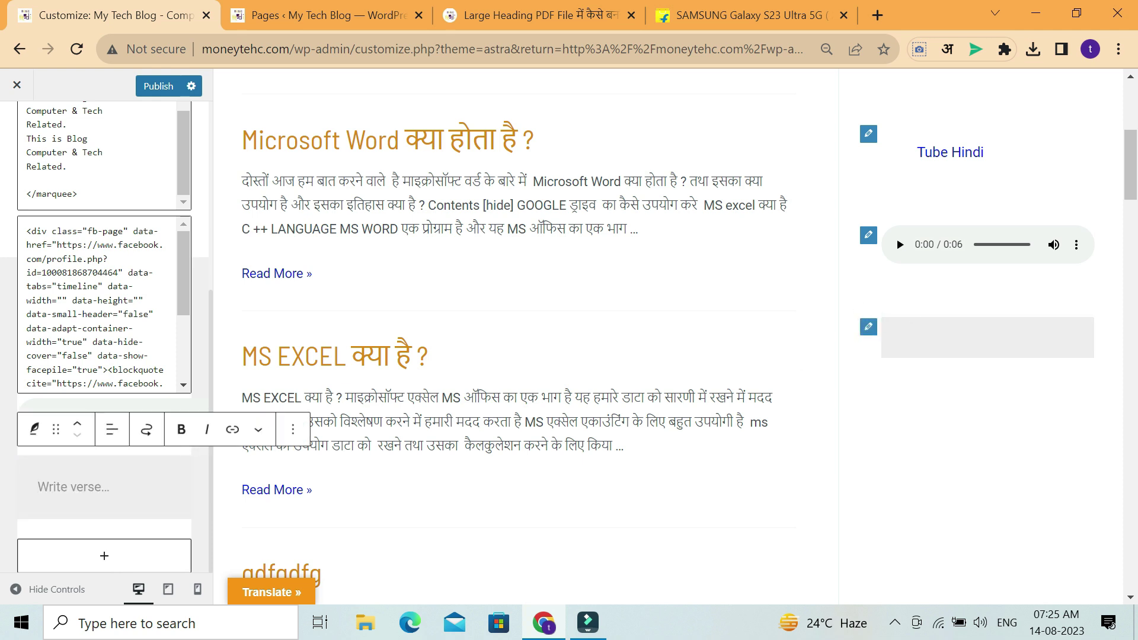
click(290, 433)
scroll(311, 424, down, 1)
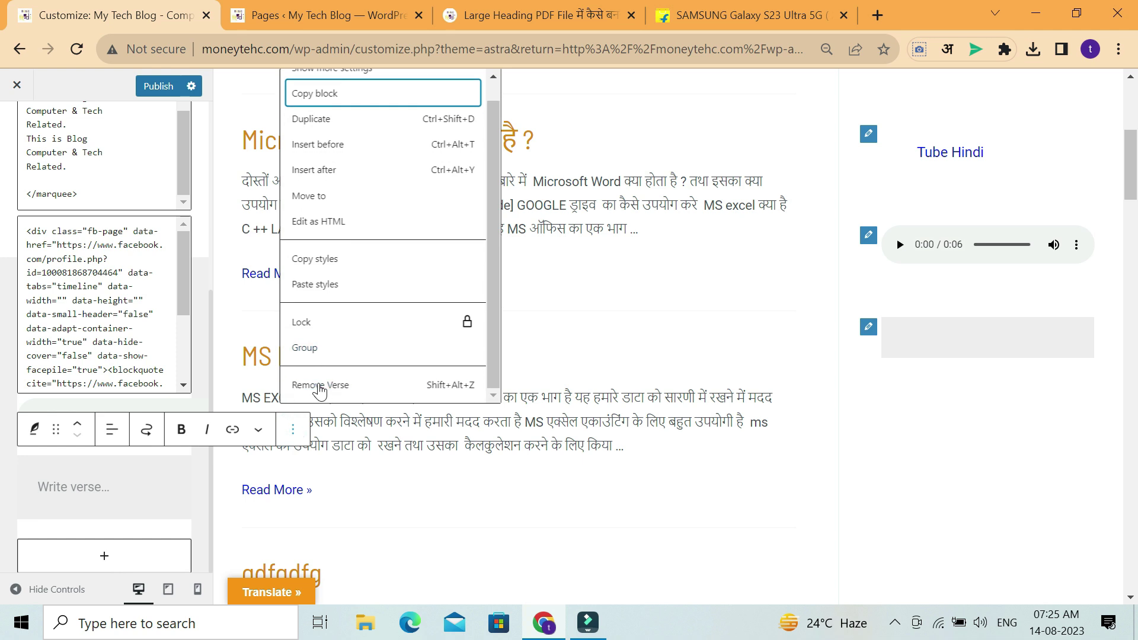
click(306, 456)
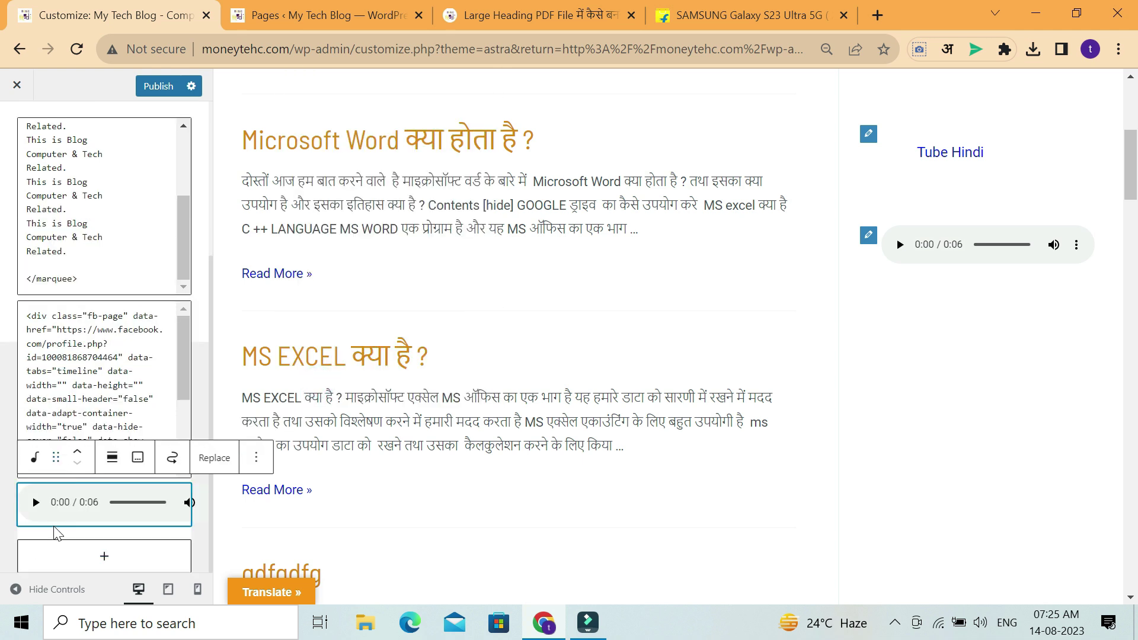
Add an RSS block below the audio block in the Main Sidebar and return to the main customizer options
click(78, 556)
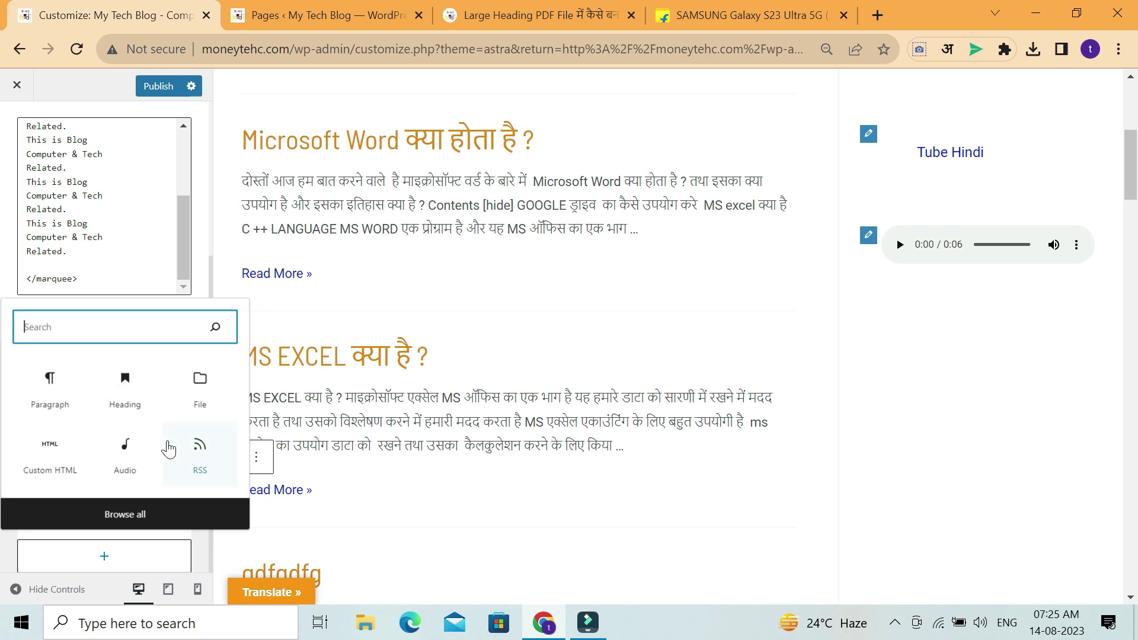
click(201, 458)
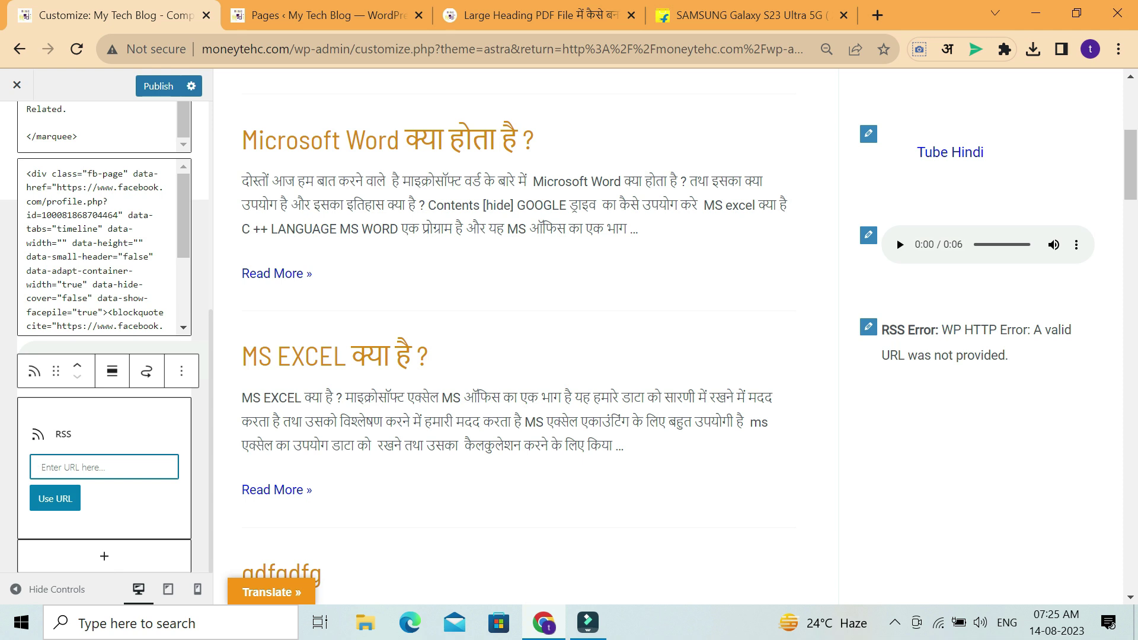
scroll(106, 336, up, 6)
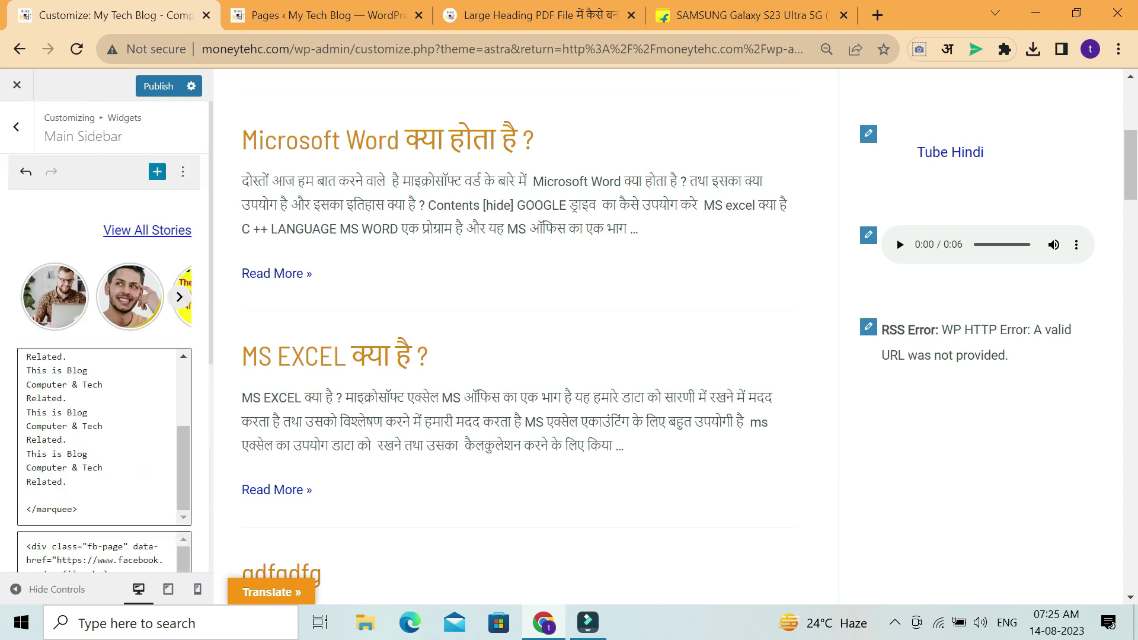
scroll(107, 337, down, 6)
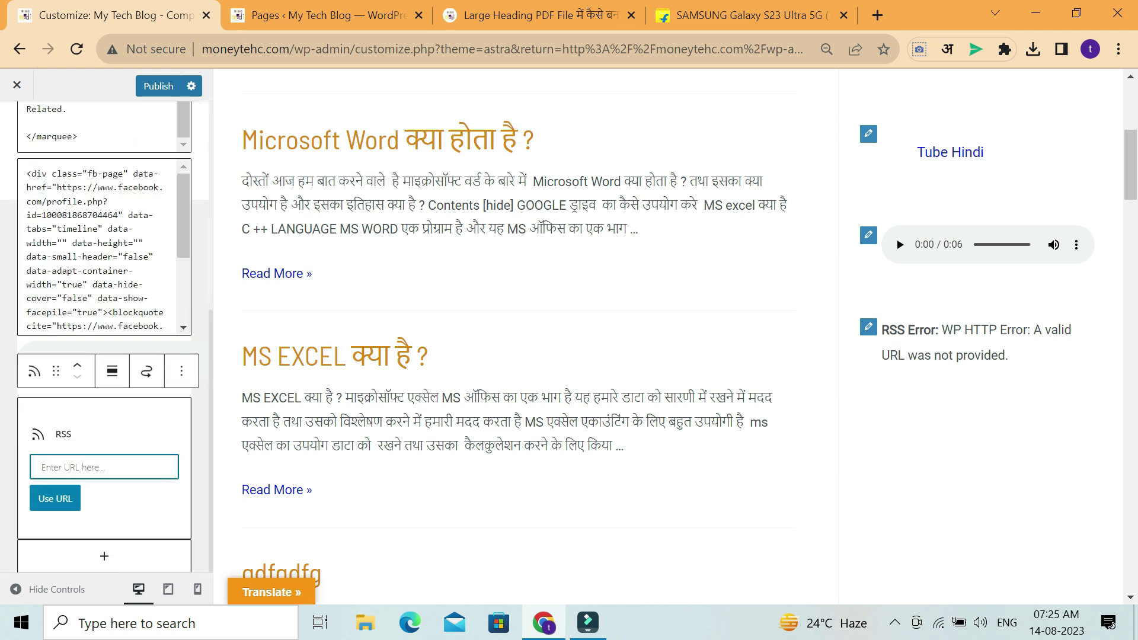
scroll(107, 337, up, 5)
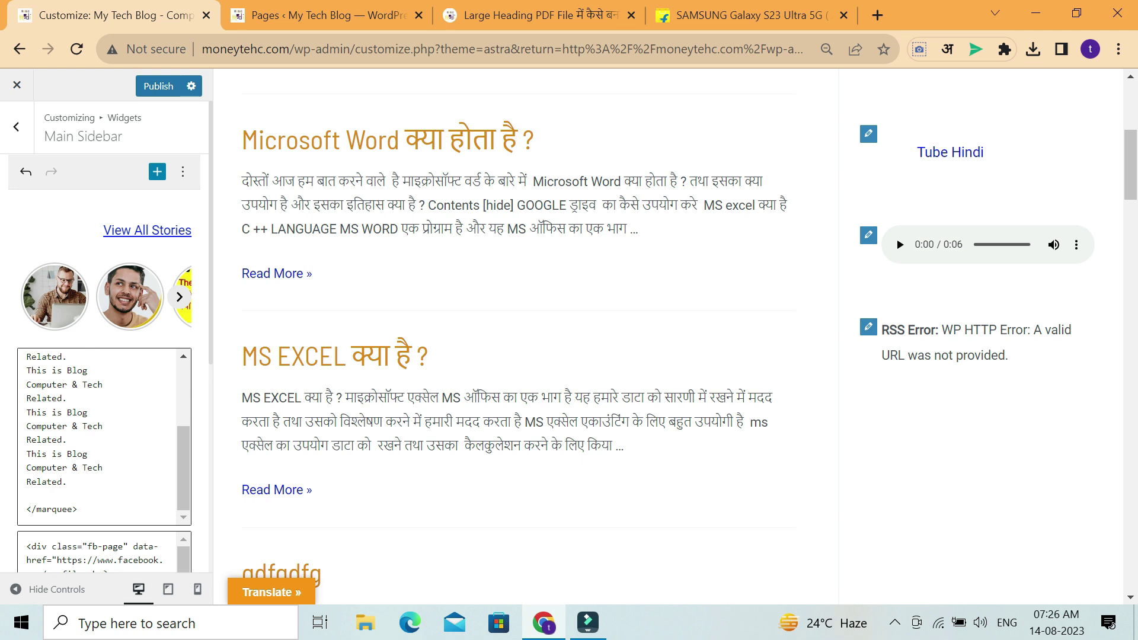
click(26, 130)
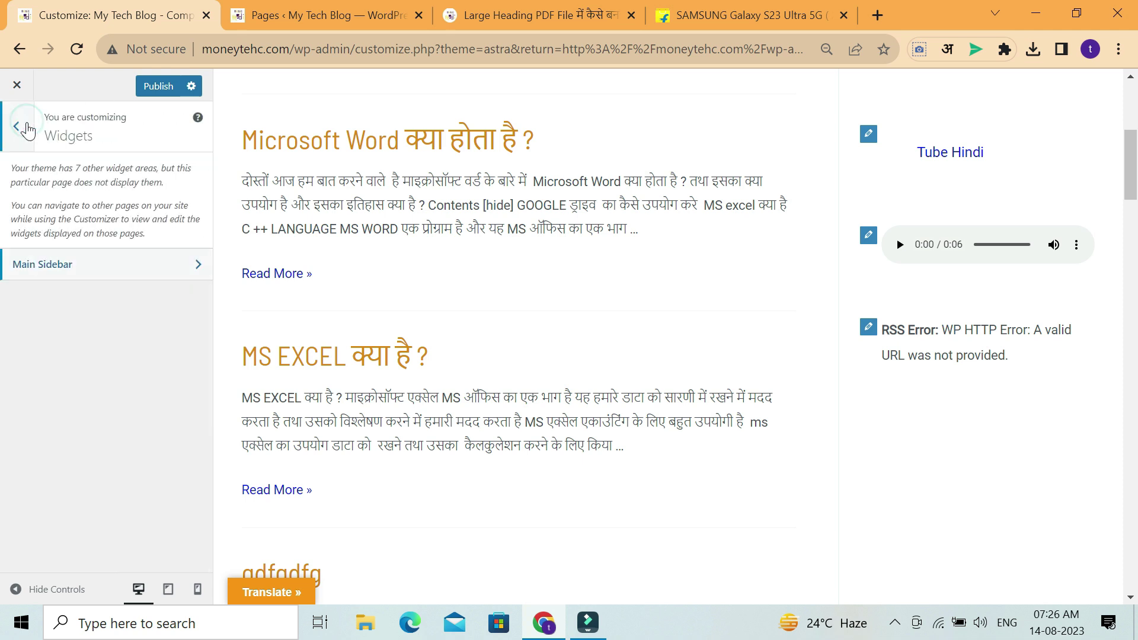
click(27, 130)
Open Homepage Settings and compare its display options with the home page of basiccomputerhindi.com
click(96, 465)
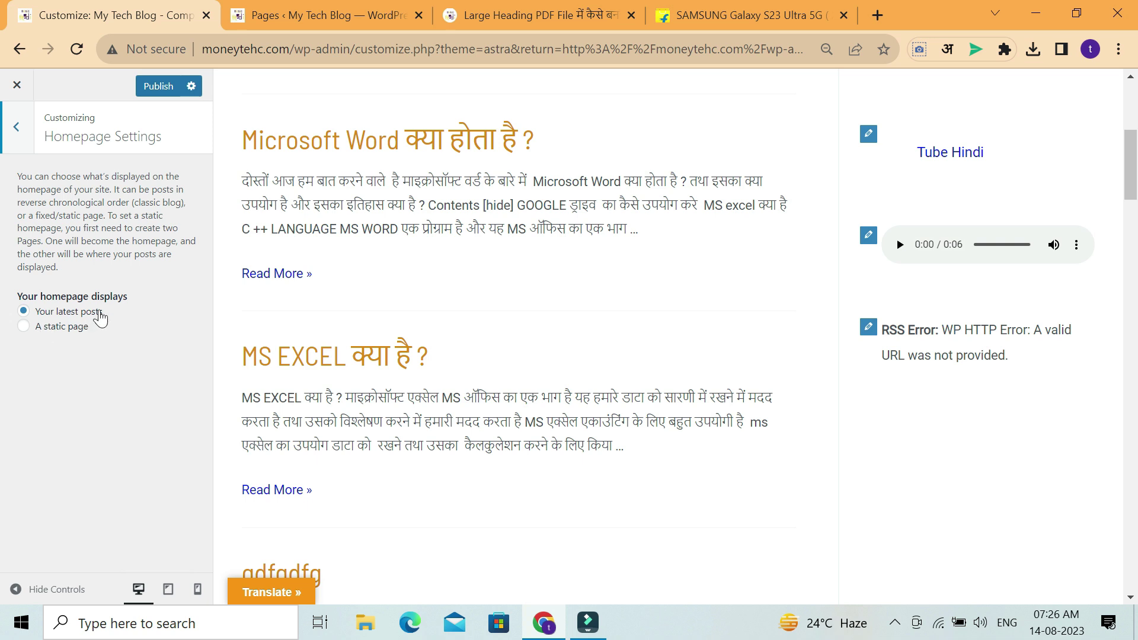
drag(130, 296, 113, 330)
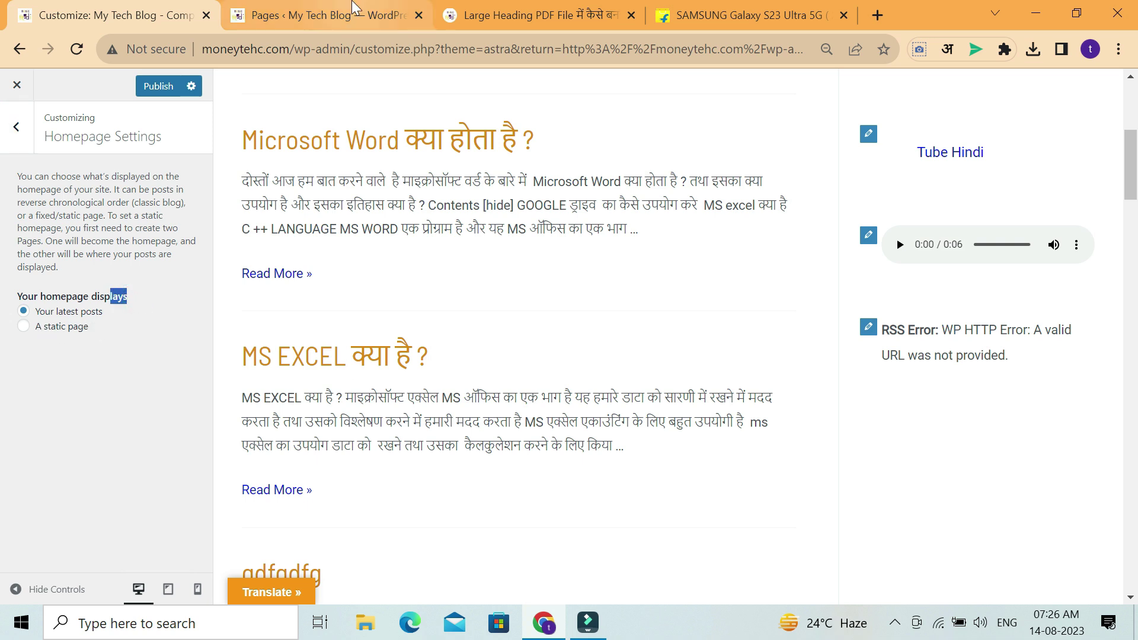
click(314, 15)
click(483, 8)
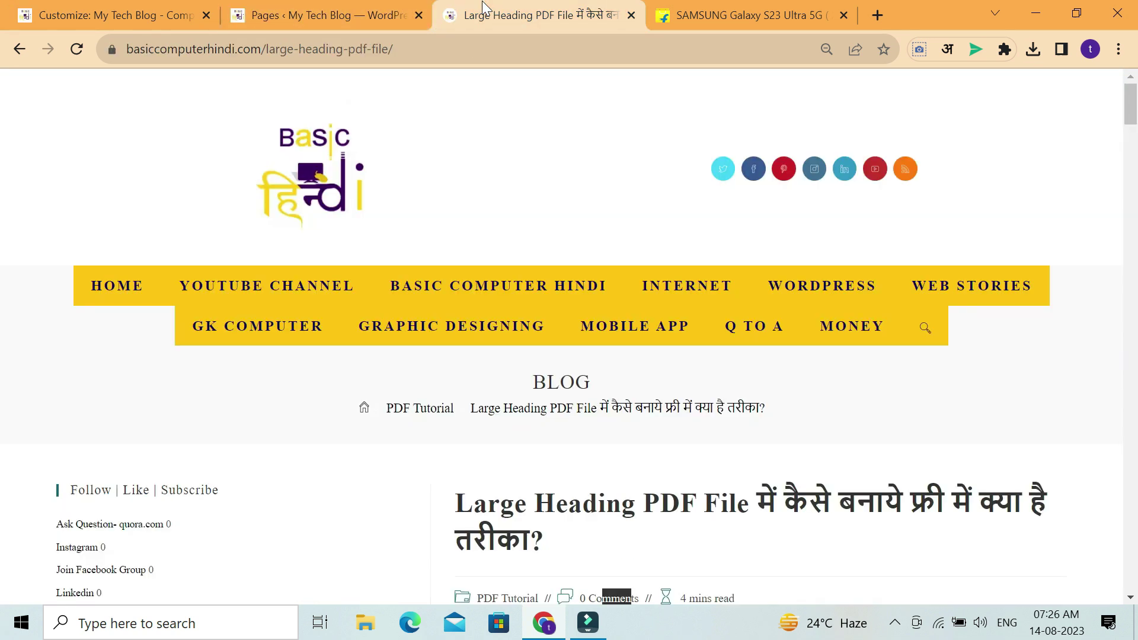
click(306, 163)
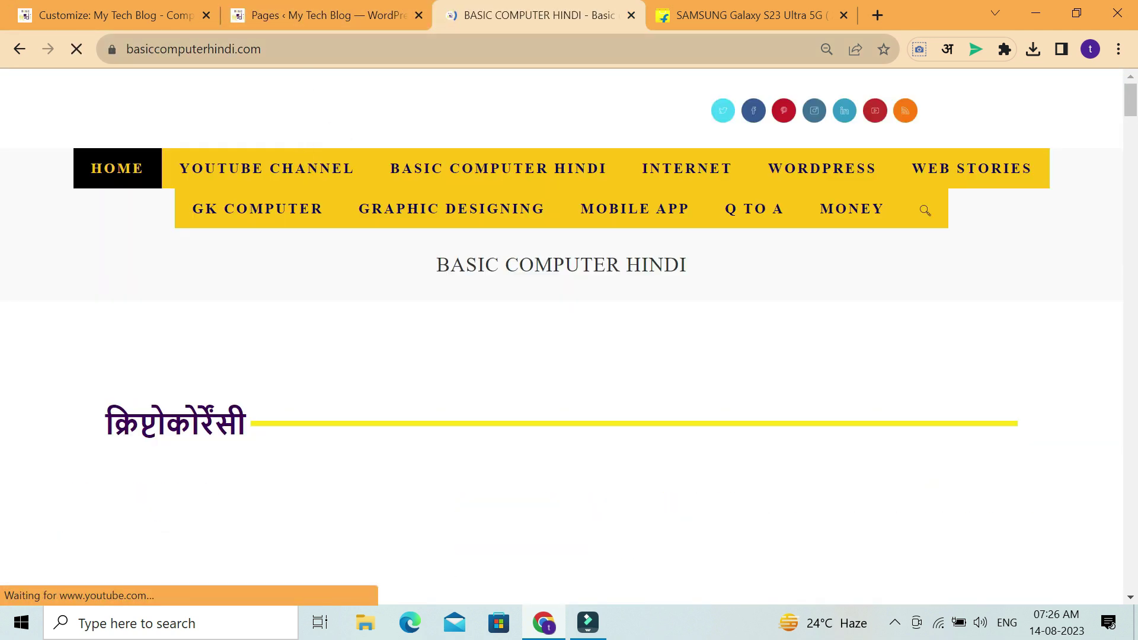
drag(148, 48, 335, 47)
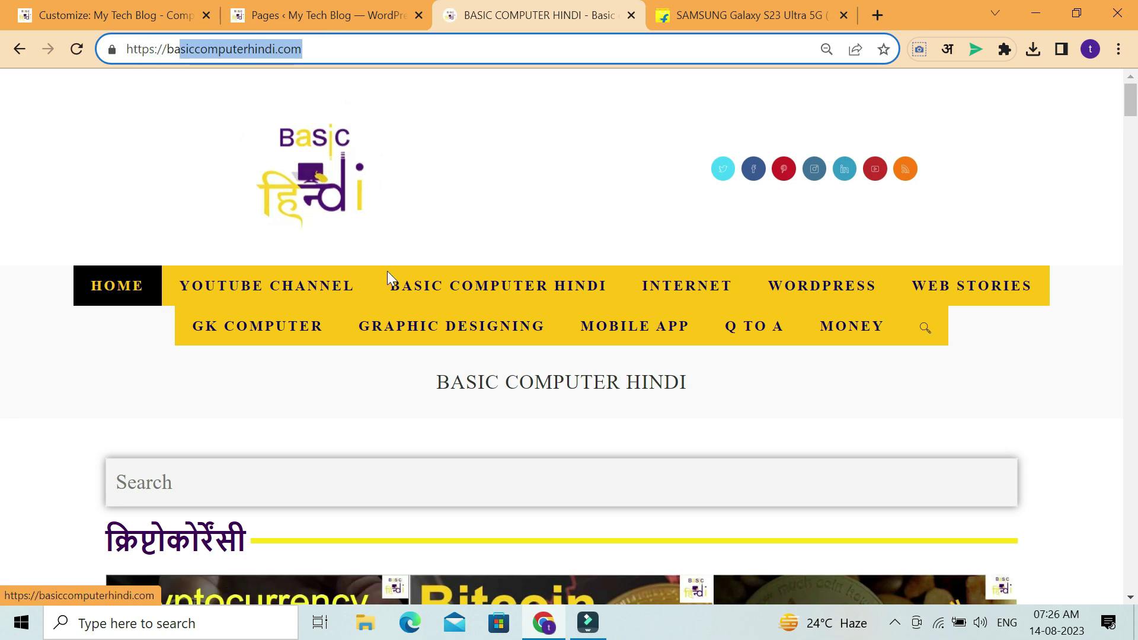
scroll(386, 272, down, 20)
scroll(386, 298, up, 20)
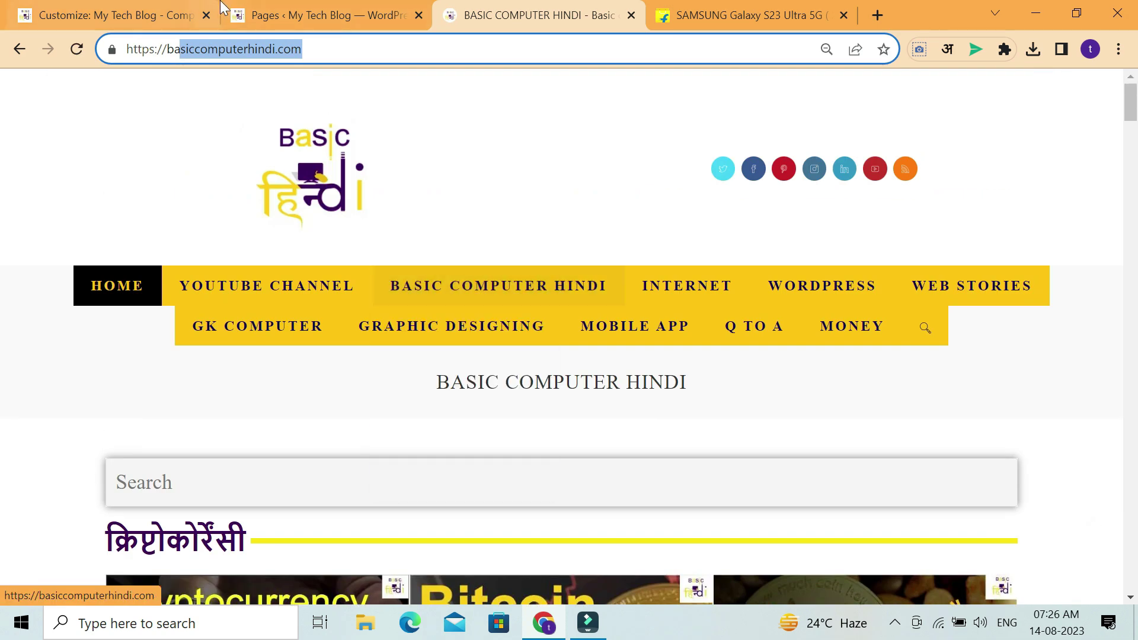
click(148, 9)
click(82, 351)
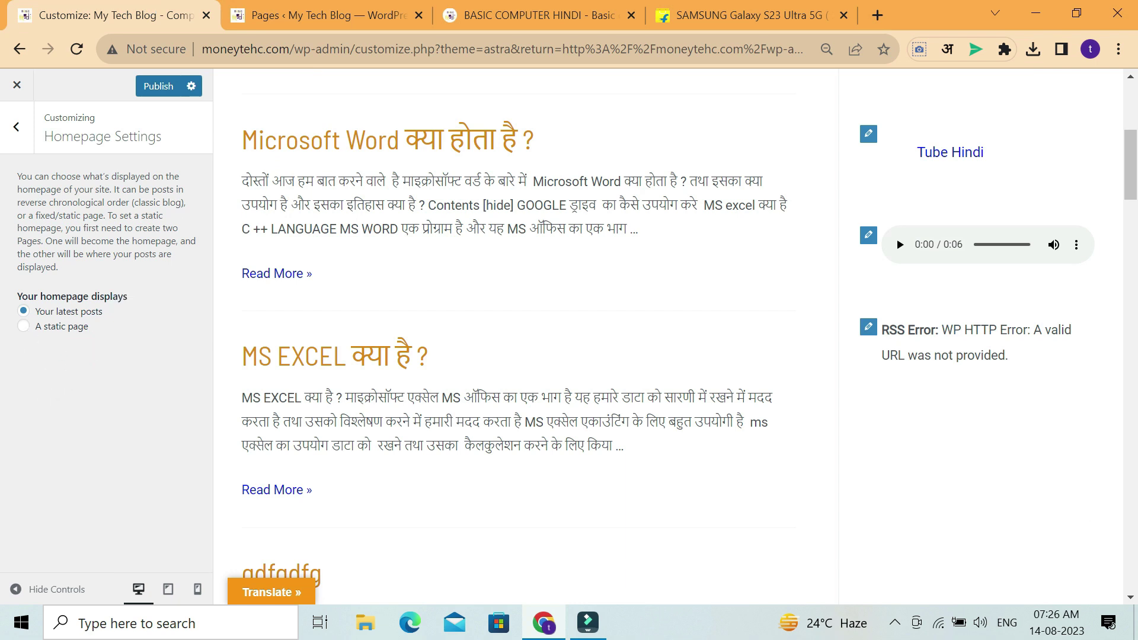
Set the homepage to display a static page, with About Page as the homepage, and publish the change
click(23, 326)
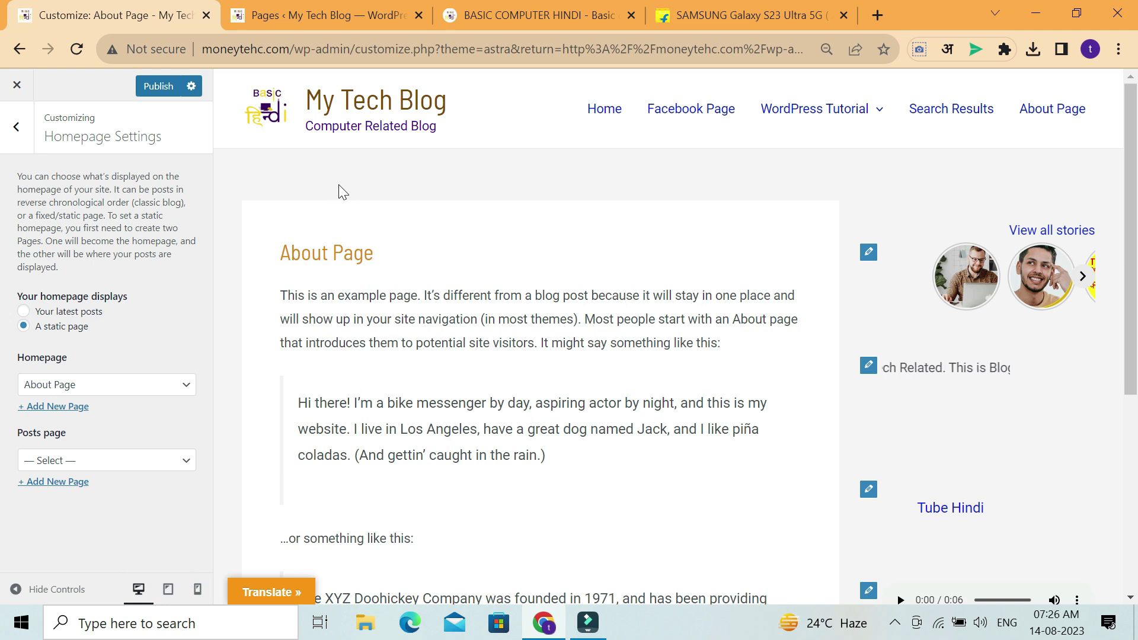
click(261, 53)
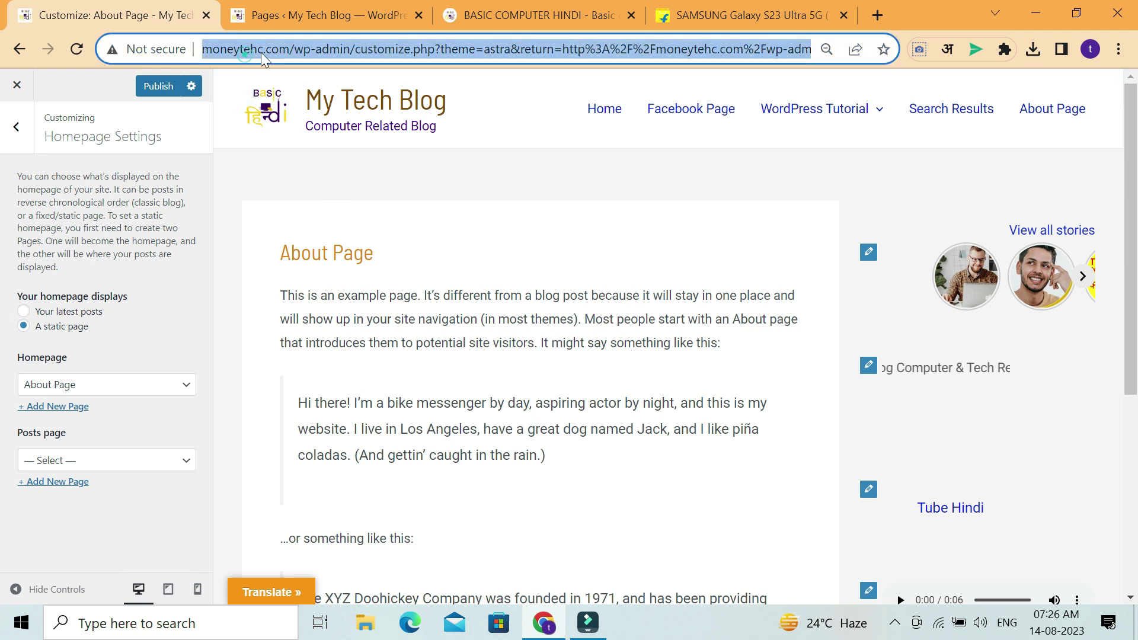
click(171, 88)
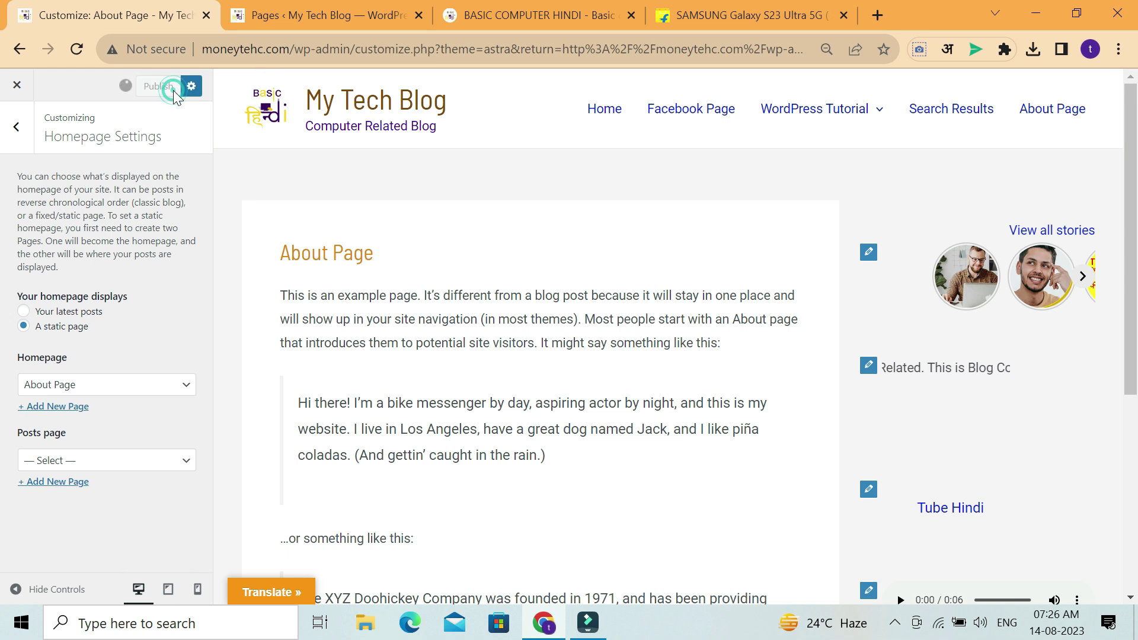
Load moneytehc.com in the browser tab holding basiccomputerhindi.com and look over the live home page
click(610, 7)
click(324, 5)
click(243, 50)
click(243, 50)
drag(202, 50, 290, 50)
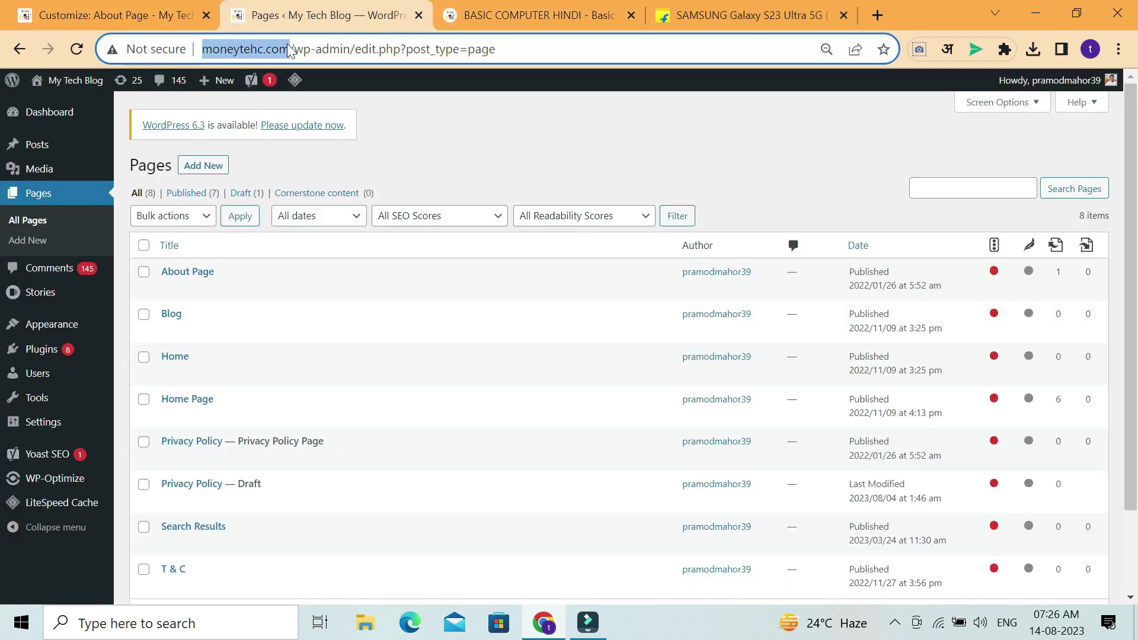
key(ctrl+c)
click(481, 19)
click(481, 39)
key(ctrl+v)
key(Return)
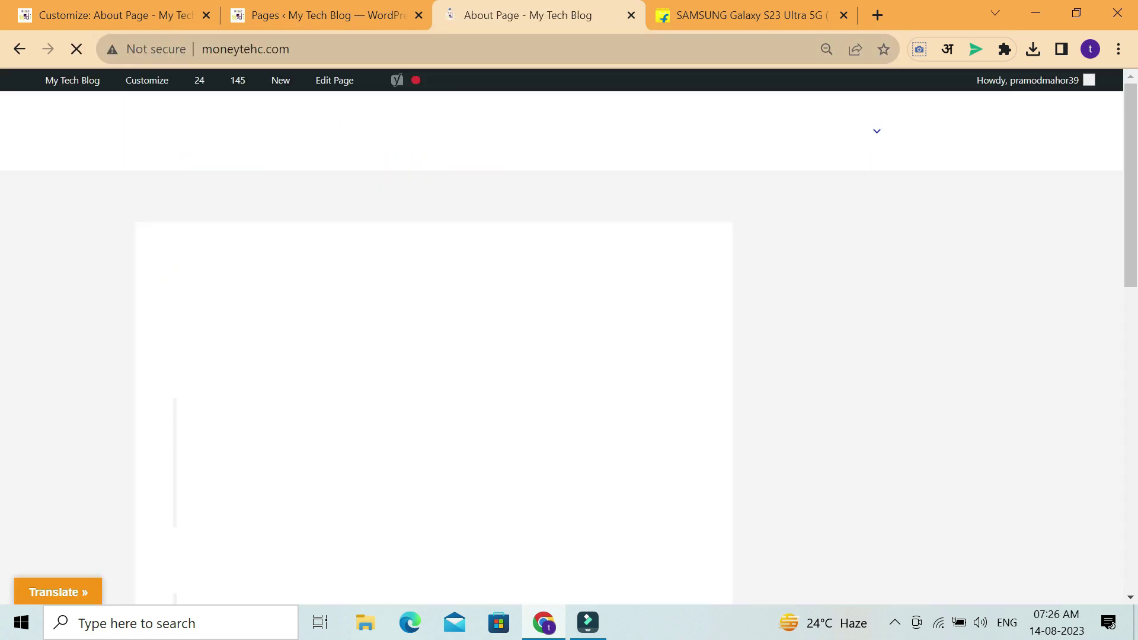
drag(363, 47, 206, 37)
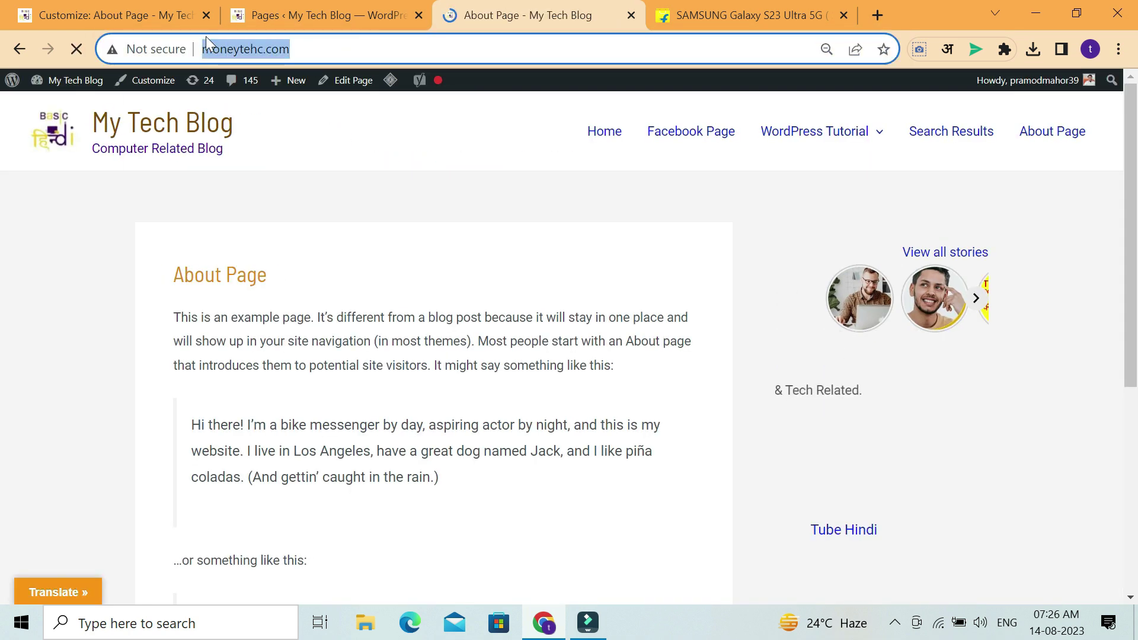
scroll(396, 274, down, 5)
scroll(438, 269, up, 5)
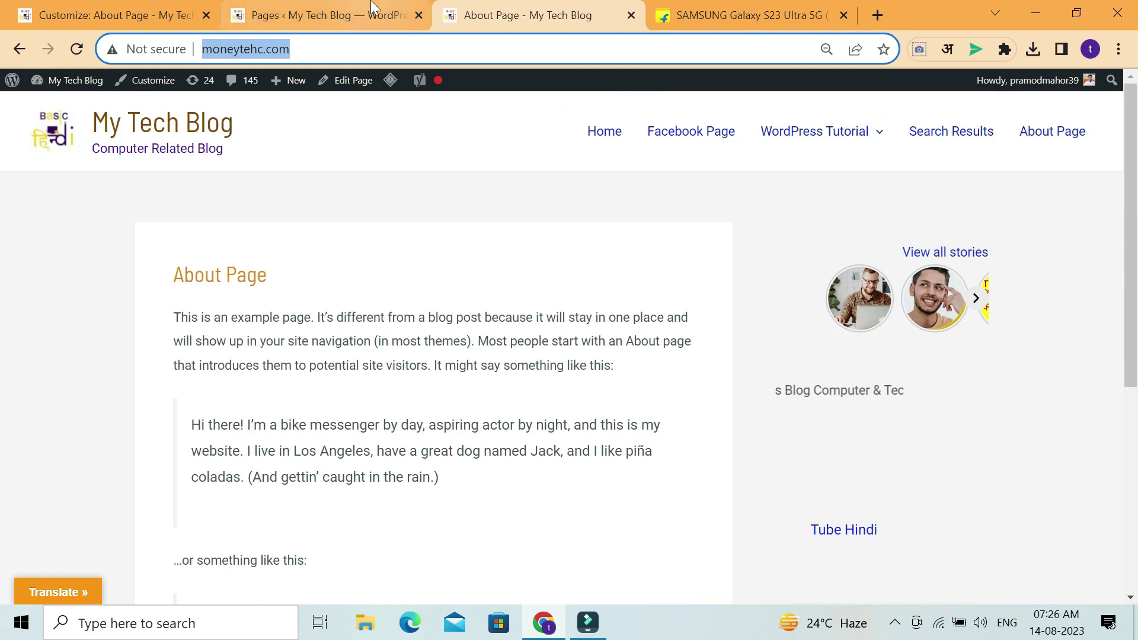
Set the homepage to display the latest posts in Homepage Settings and publish the change
click(169, 29)
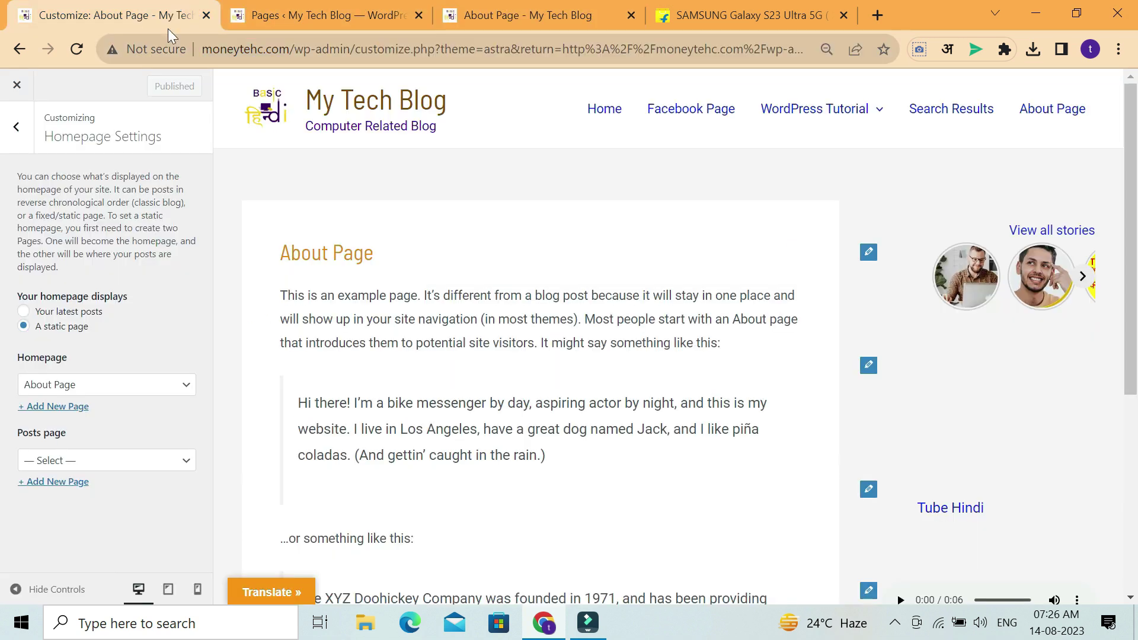
click(128, 396)
click(125, 390)
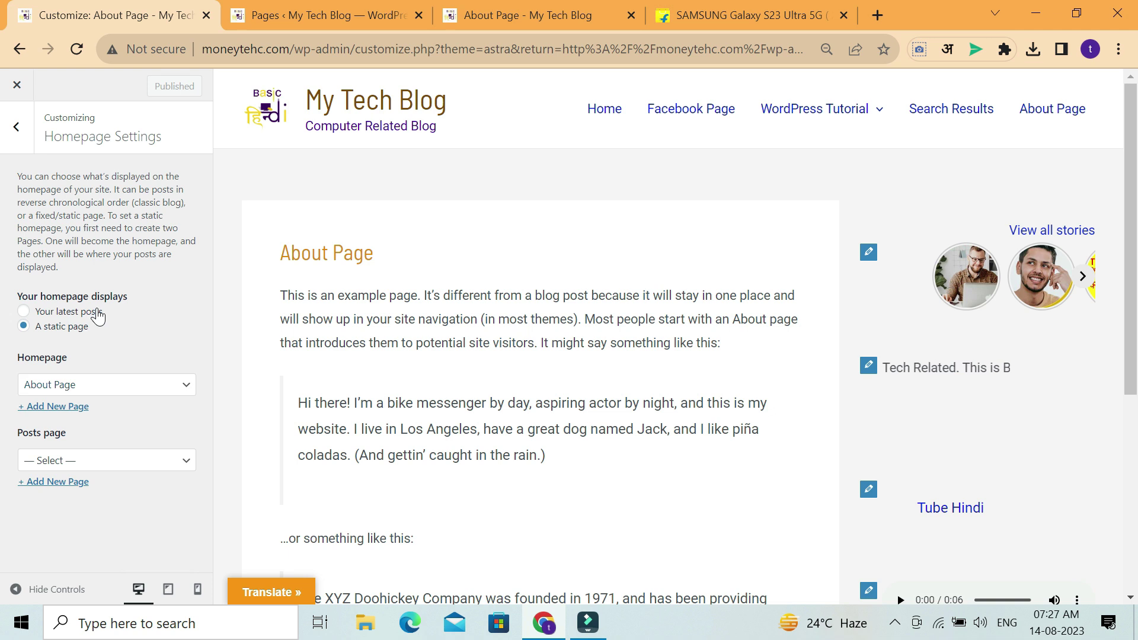
click(96, 312)
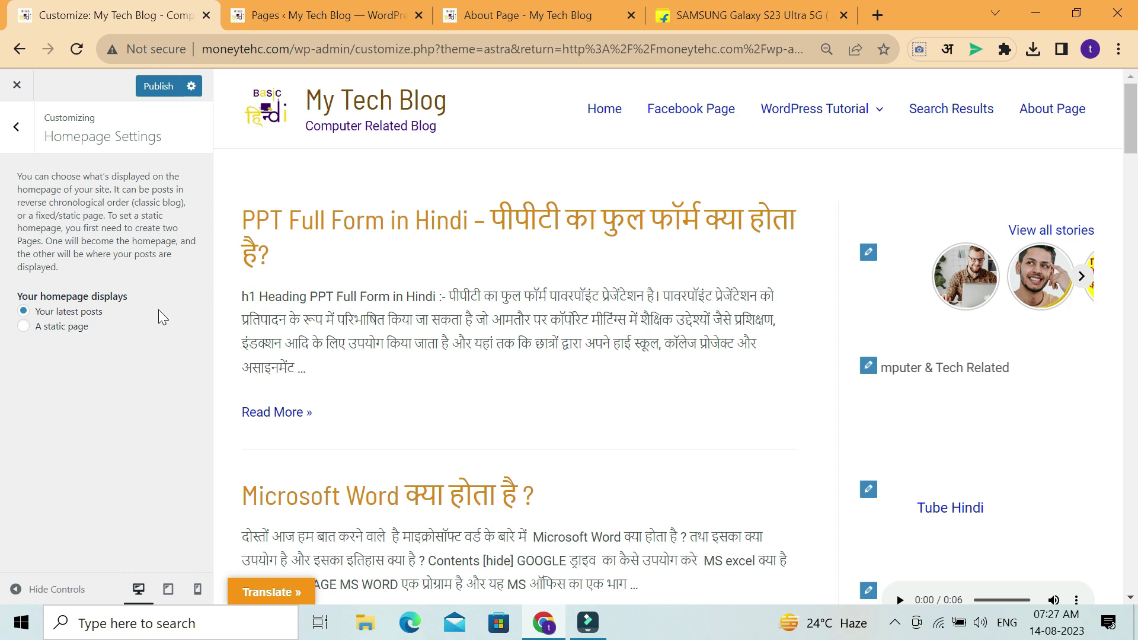
click(175, 83)
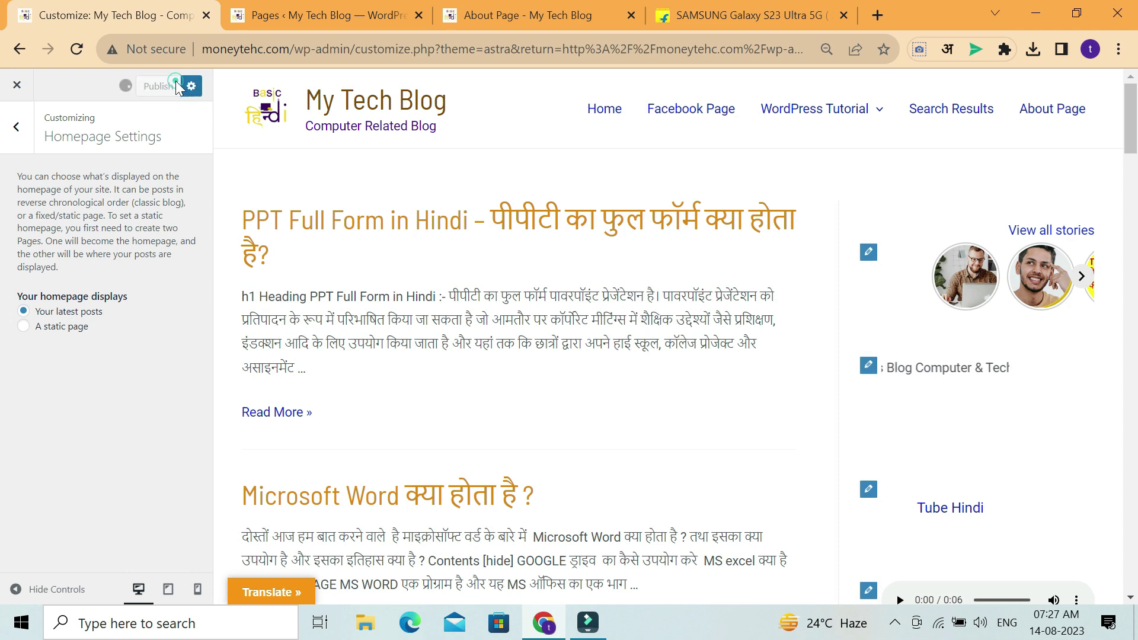
Reload the live moneytehc.com site to check its home page, and return to the main customizer options
click(514, 7)
click(72, 45)
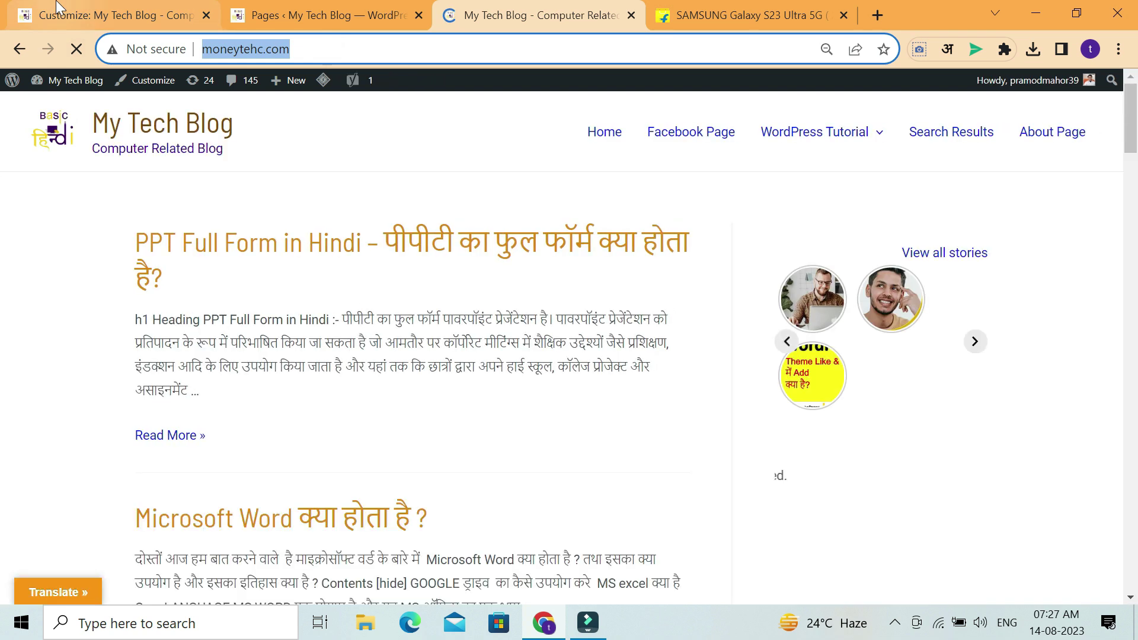
click(65, 8)
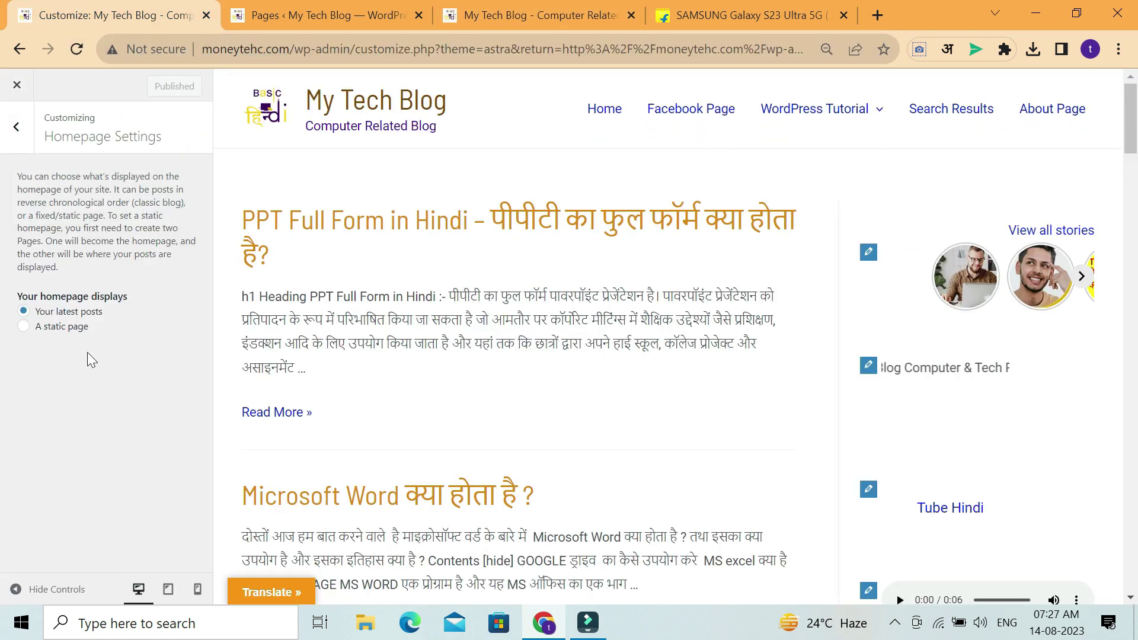
click(14, 135)
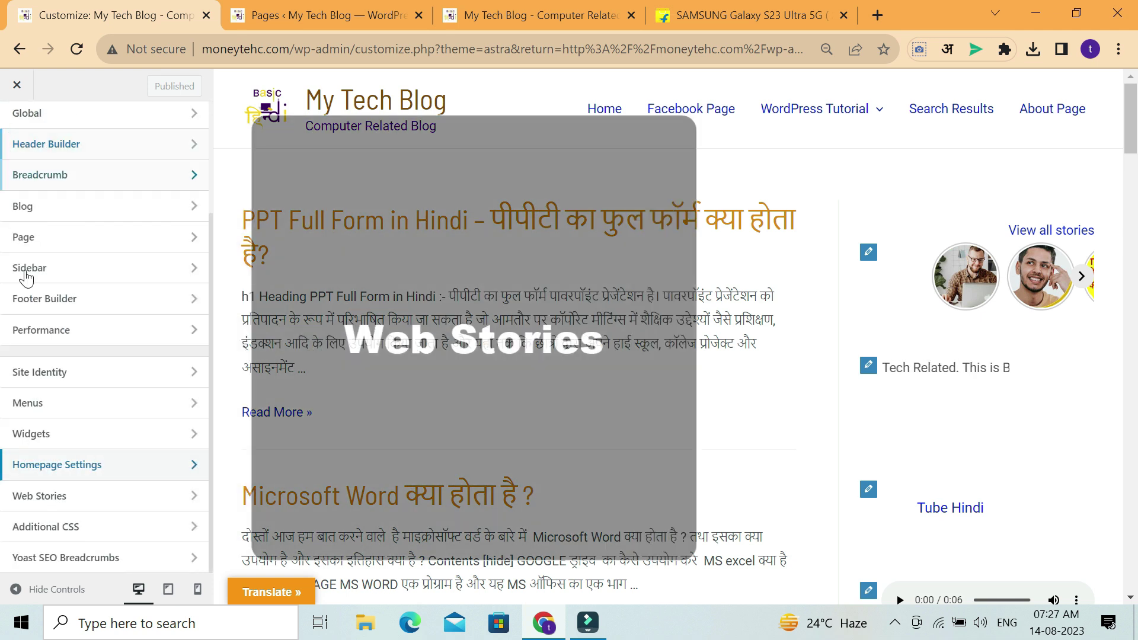
Enable Display stories in the Web Stories settings, keeping the Circle Carousel view type
click(77, 498)
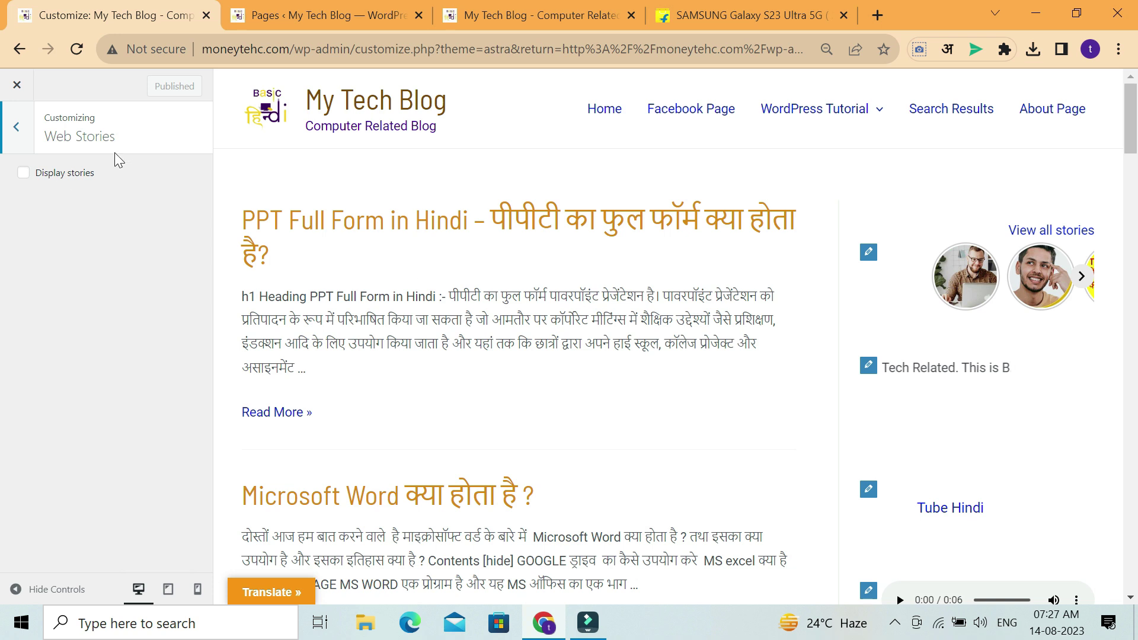
click(63, 172)
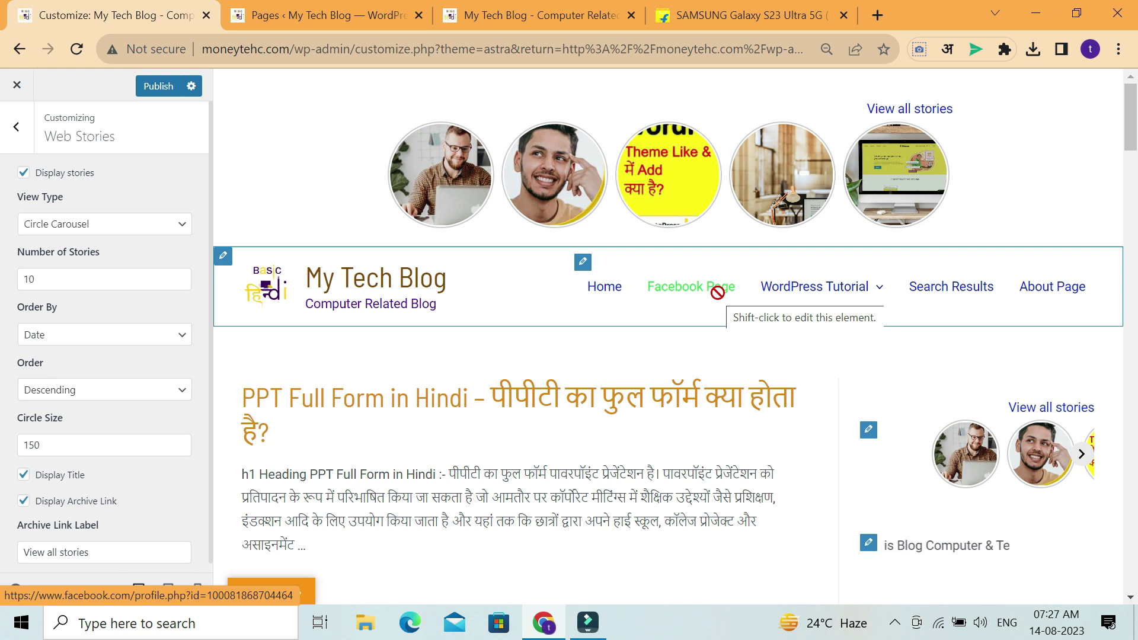
click(136, 225)
click(134, 231)
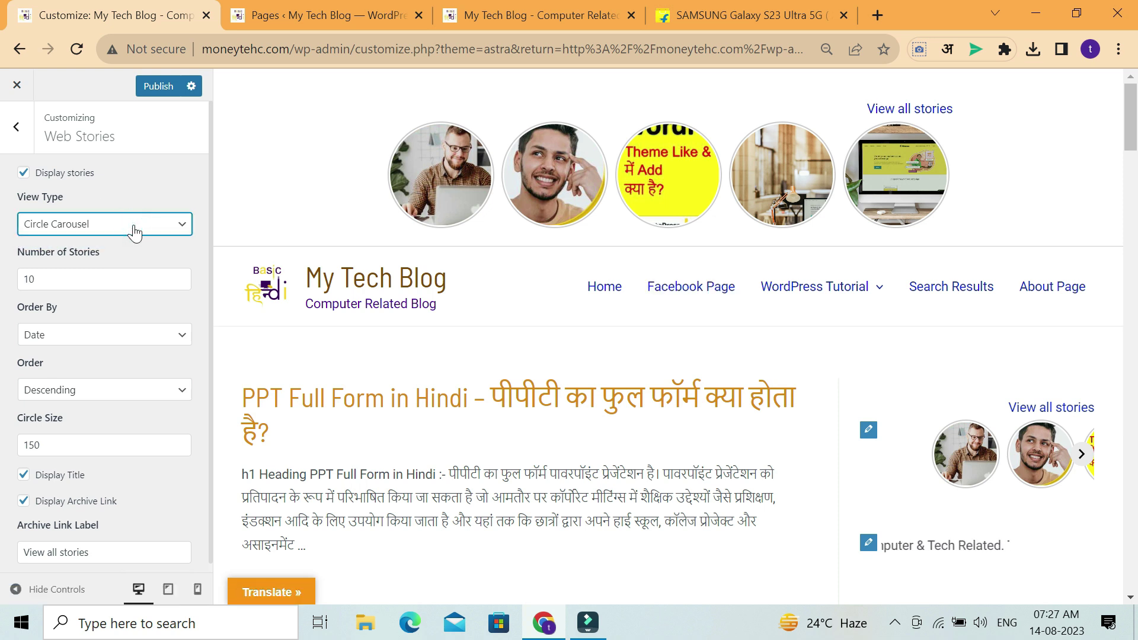
Set the Number of Stories to 3 for the Web Stories display
drag(65, 276, 3, 274)
text(5)
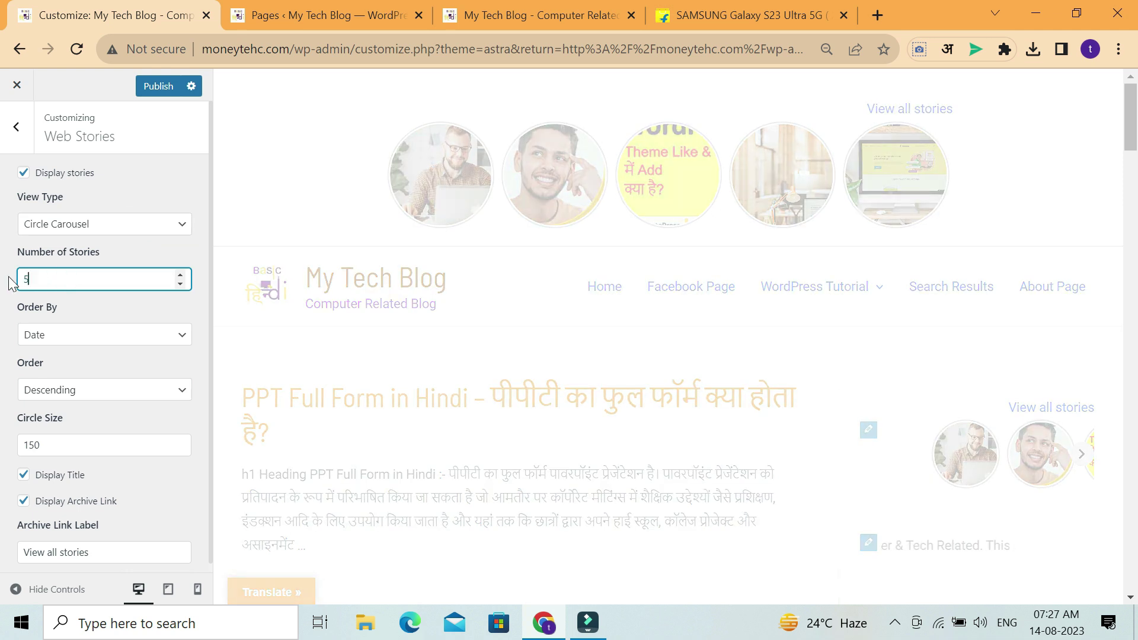
drag(41, 273, 6, 281)
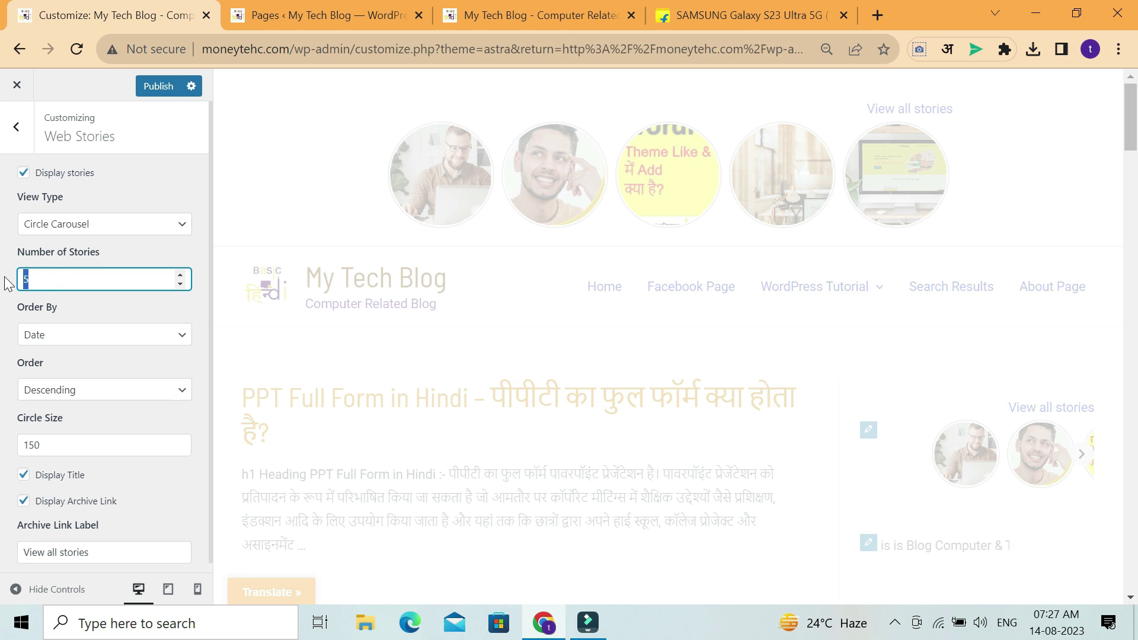
text(3)
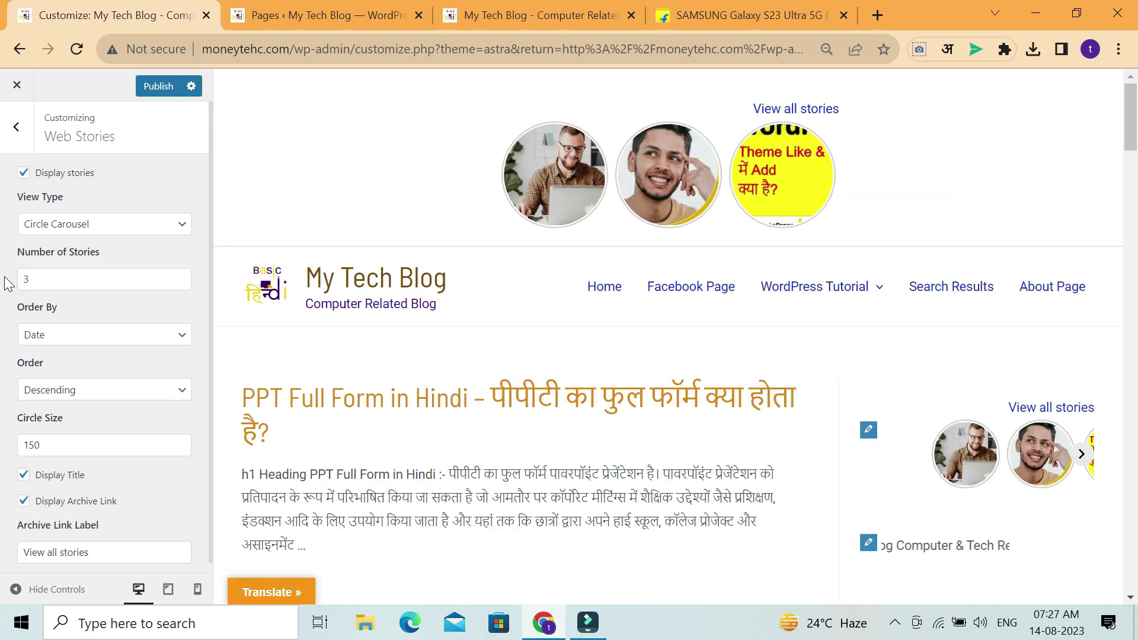
Examine the Order By and Order choices for Web Stories, keeping Date and Descending
click(93, 342)
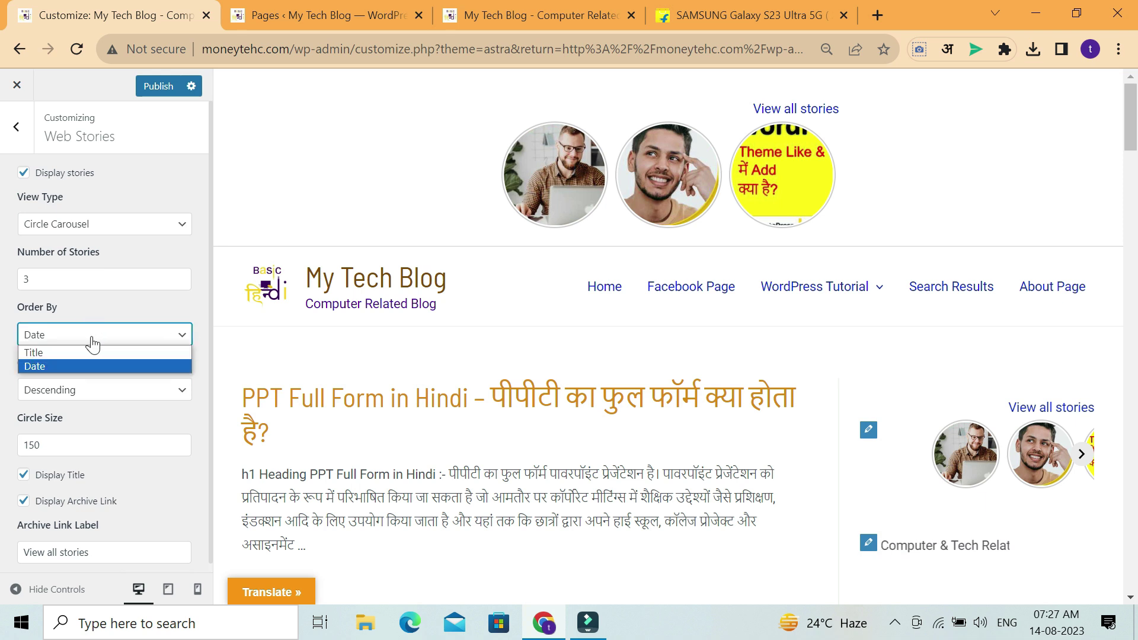
click(92, 336)
click(108, 386)
click(108, 387)
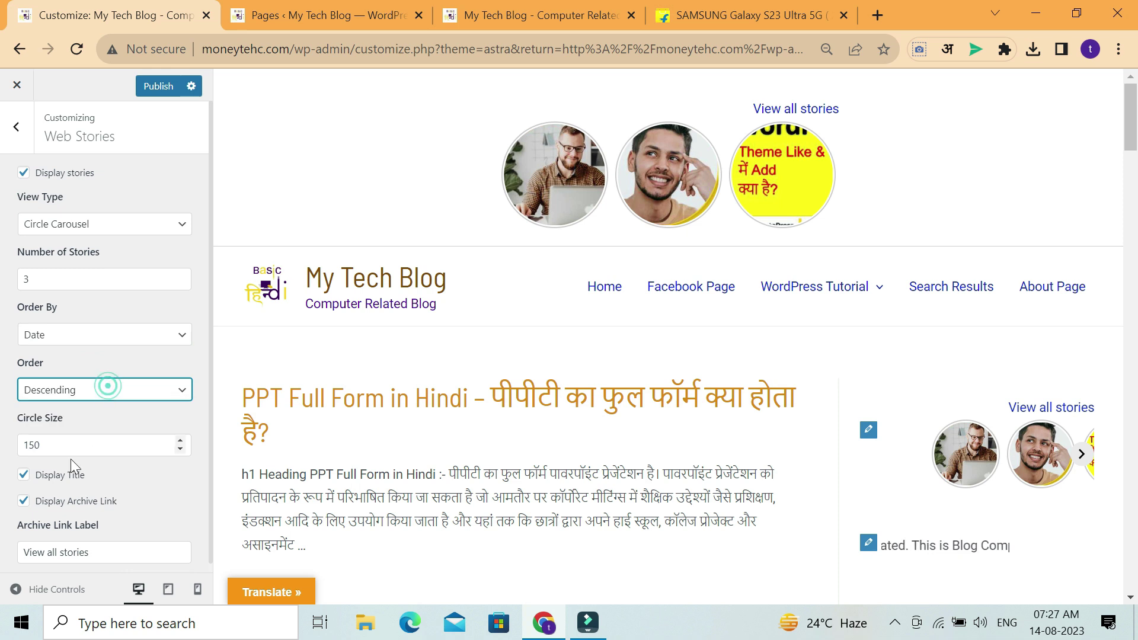
Set the Web Stories Circle Size to 60, check the preview, and return to the main customizer options
key(Tab)
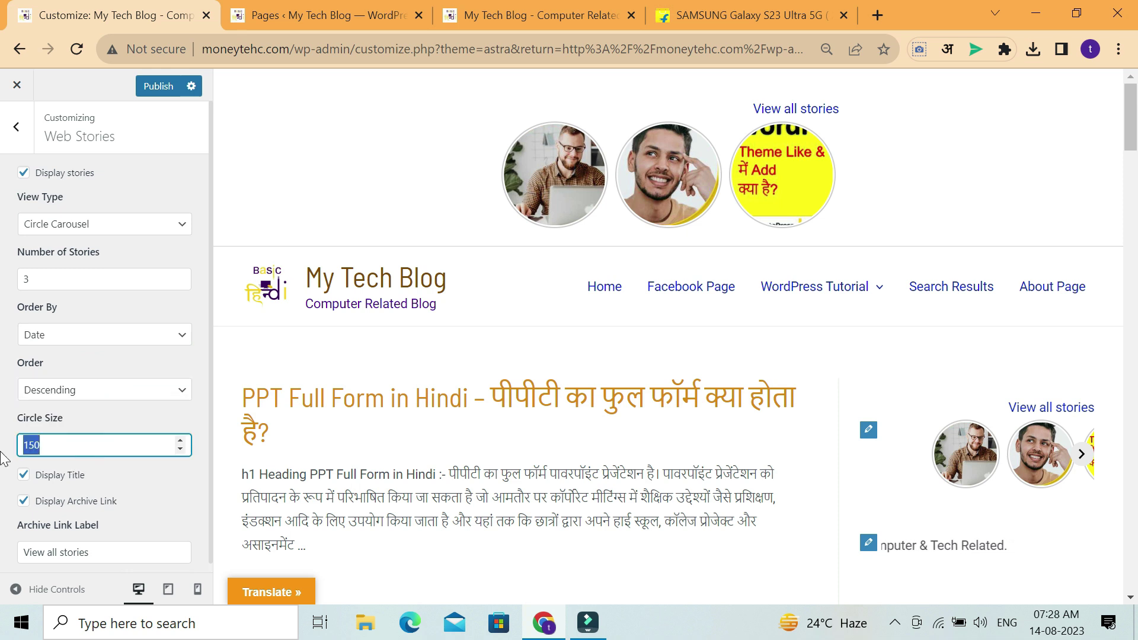
text(60)
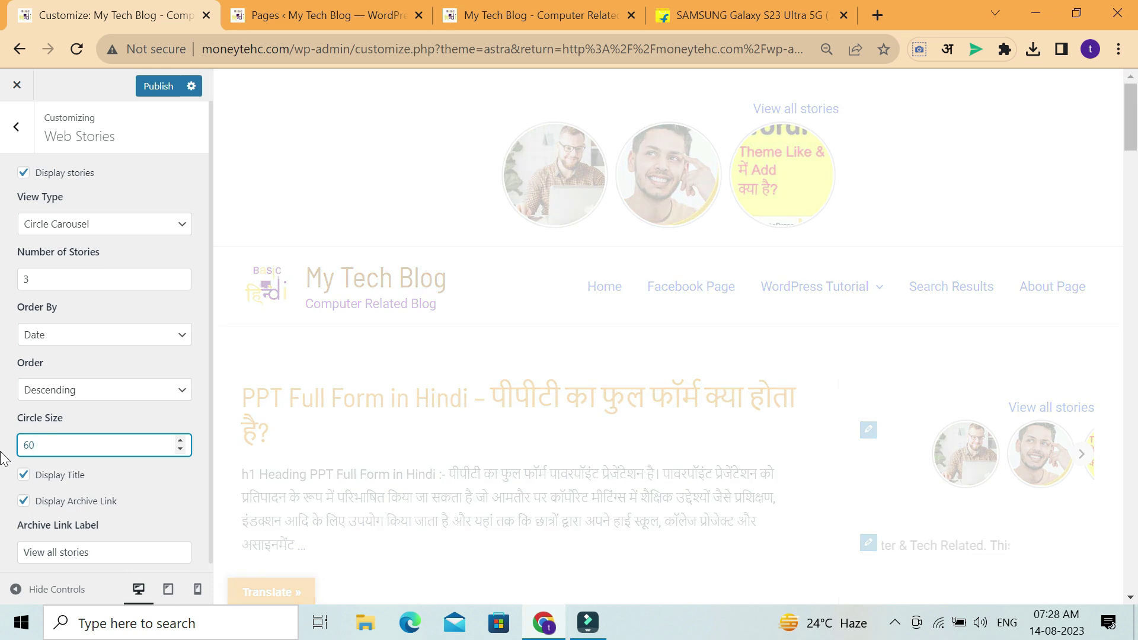
click(2, 451)
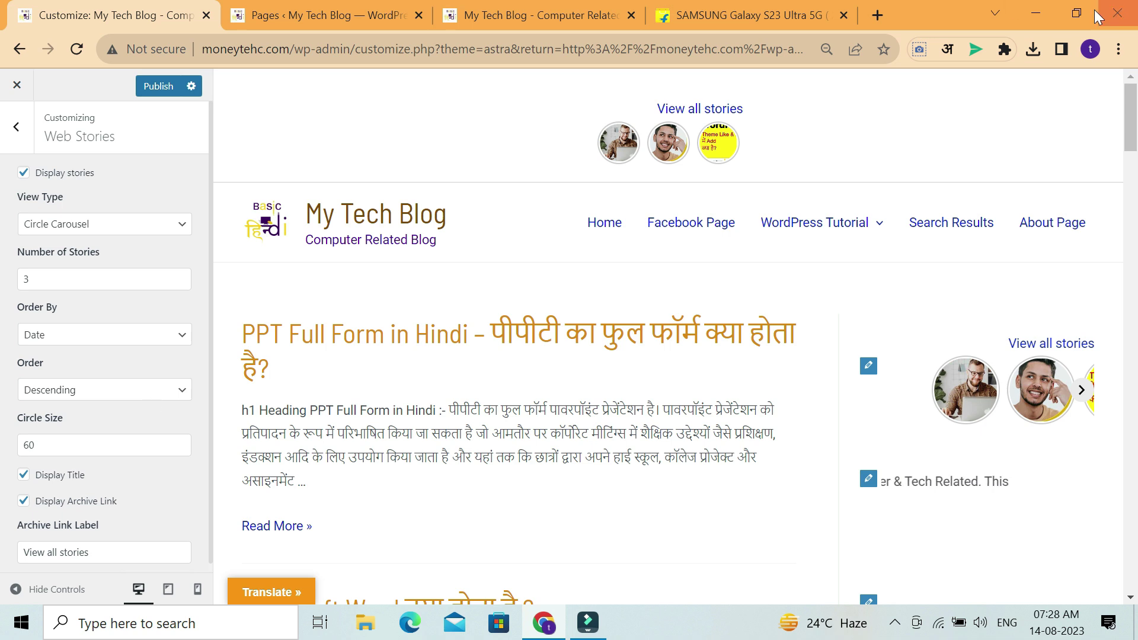
scroll(486, 343, down, 15)
scroll(427, 347, up, 20)
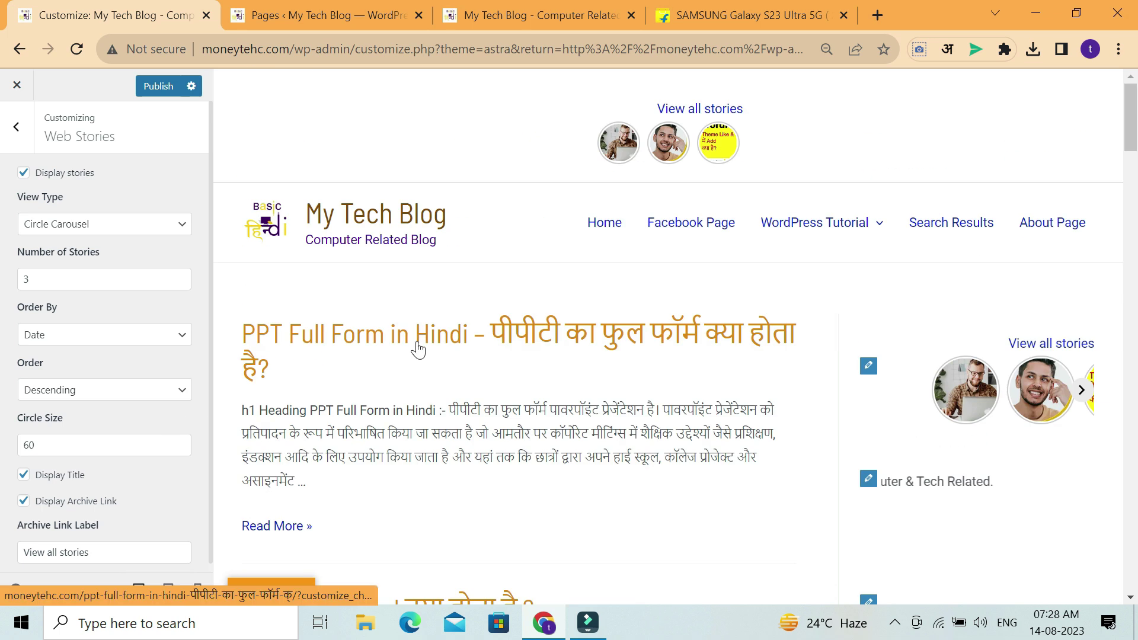
click(17, 127)
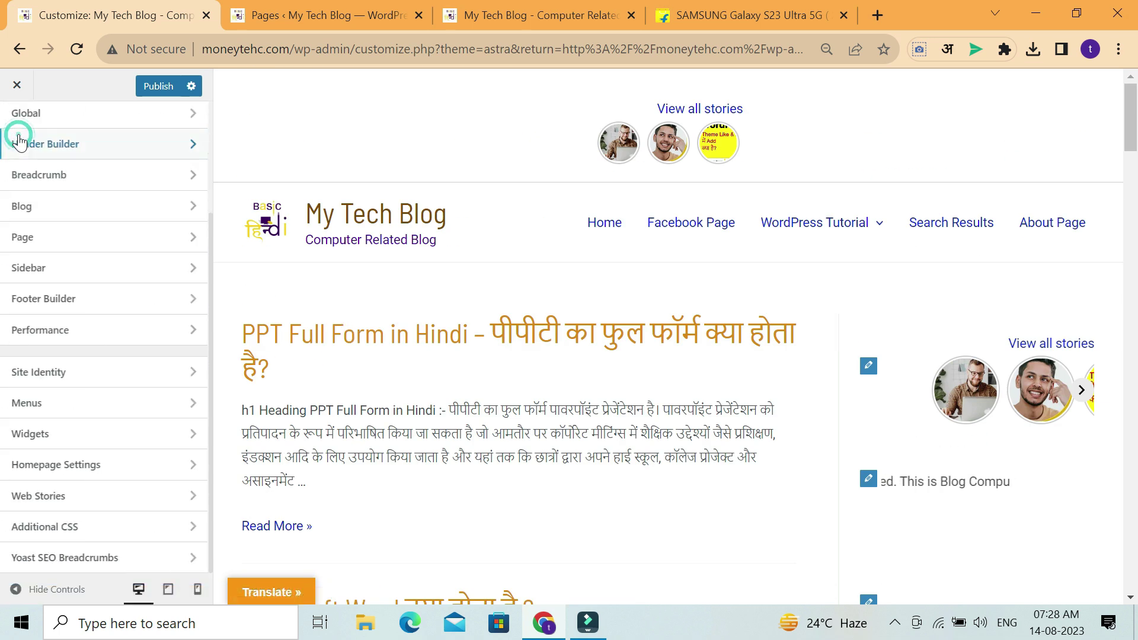
Examine the Additional CSS section and its code editor without adding code, and return to the main customizer options
click(92, 527)
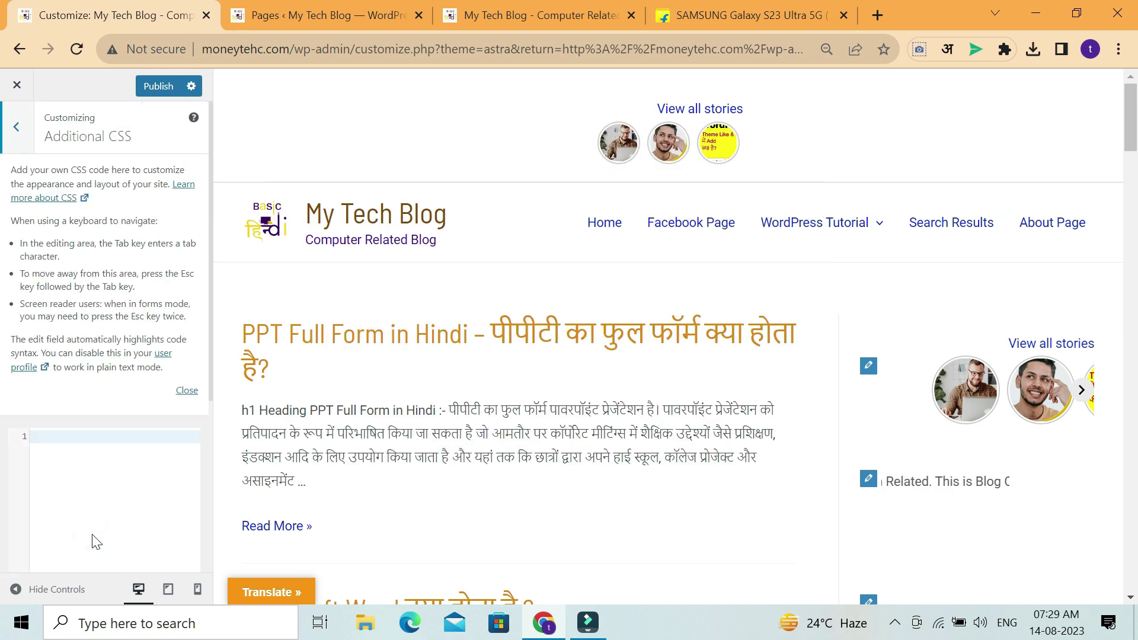
scroll(142, 450, down, 2)
scroll(145, 450, down, 3)
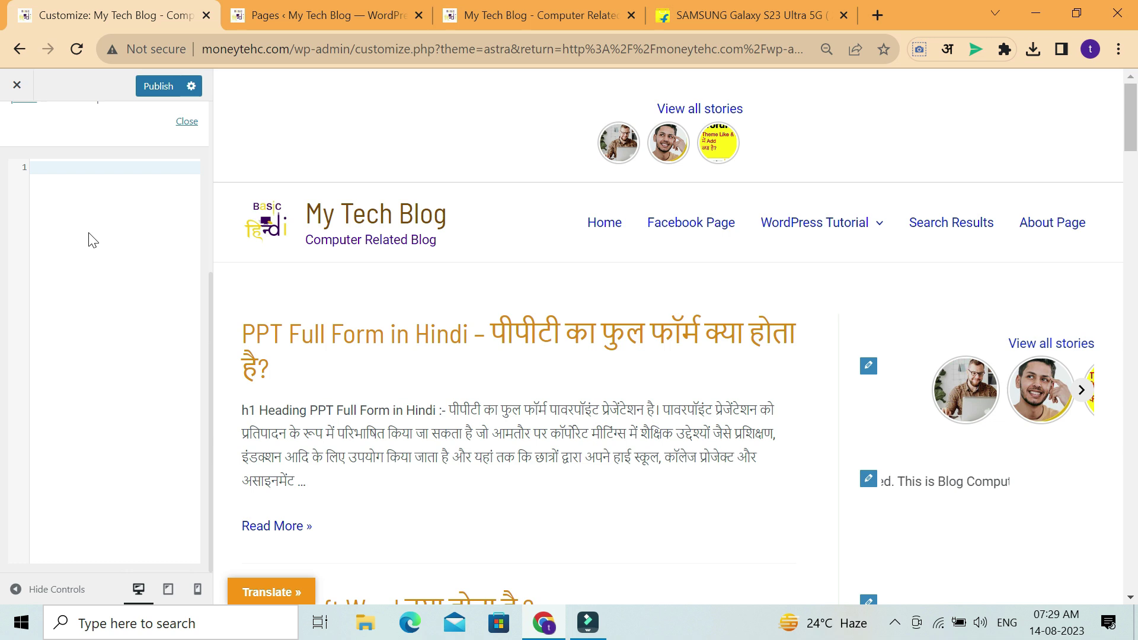
scroll(519, 360, down, 10)
scroll(520, 359, up, 10)
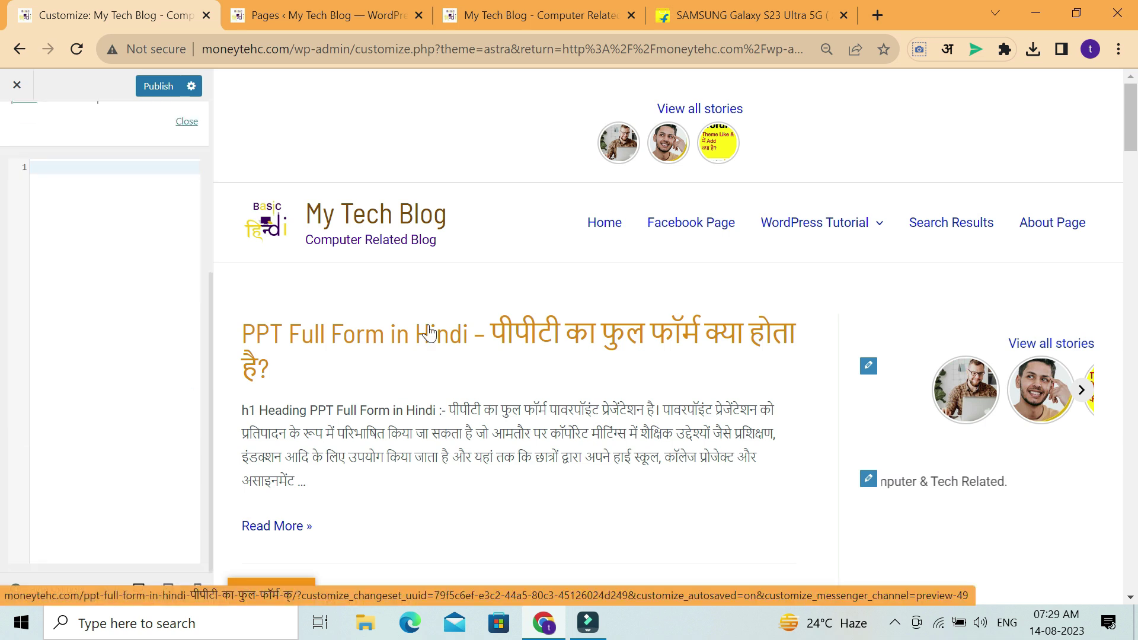
scroll(196, 311, up, 5)
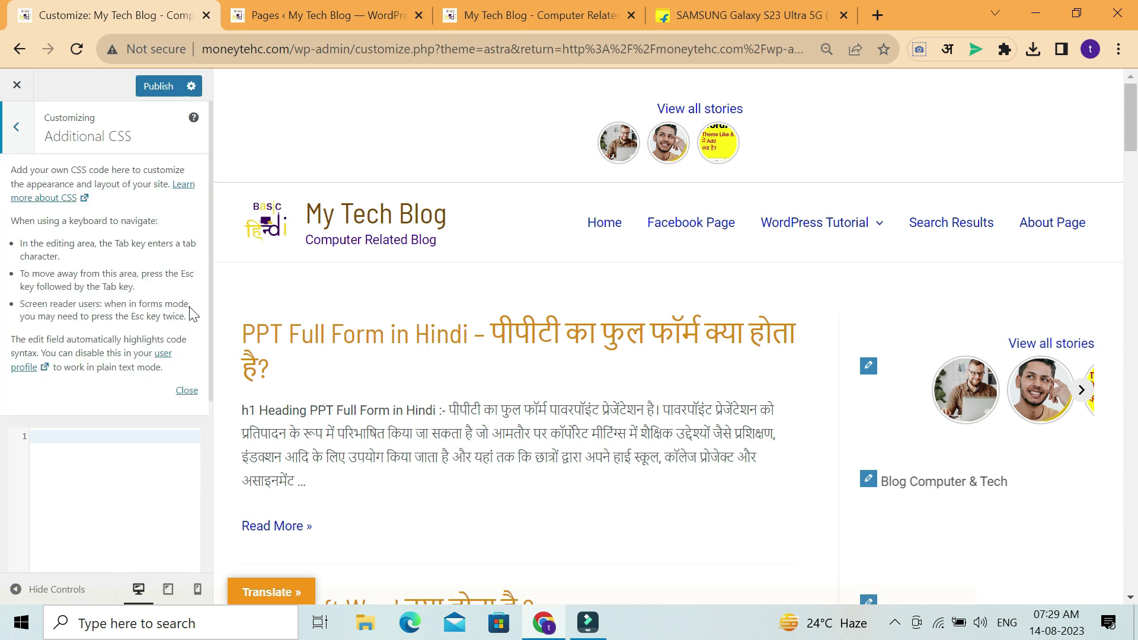
click(17, 141)
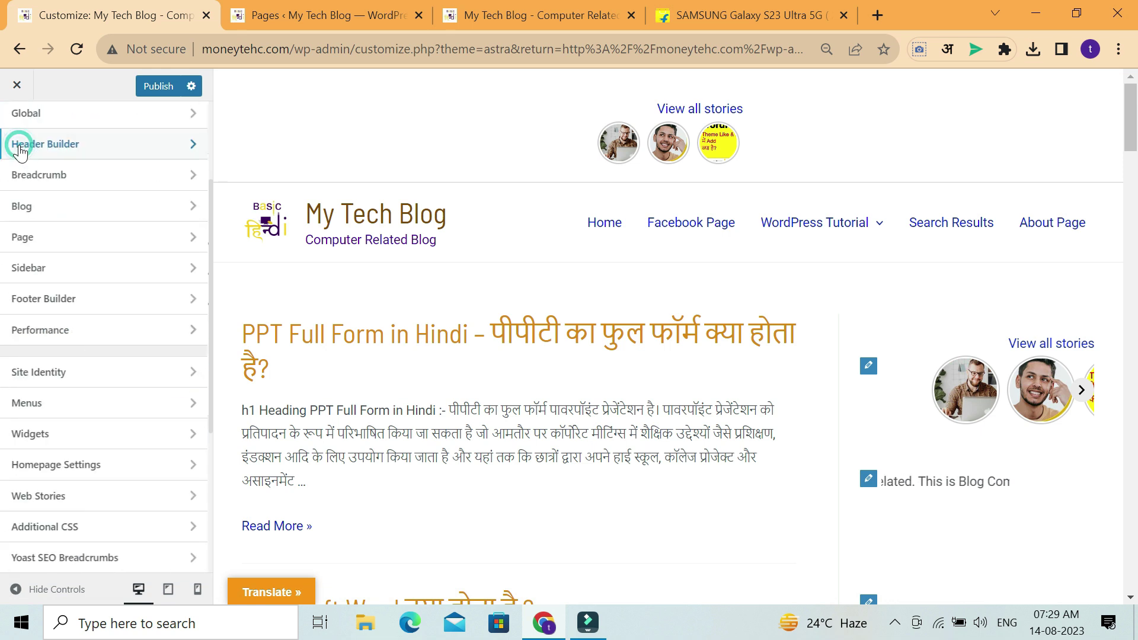
Examine the Yoast SEO Breadcrumbs separator and homepage anchor text against the breadcrumb of the PPT Full Form in Hindi post, keeping both settings
click(104, 559)
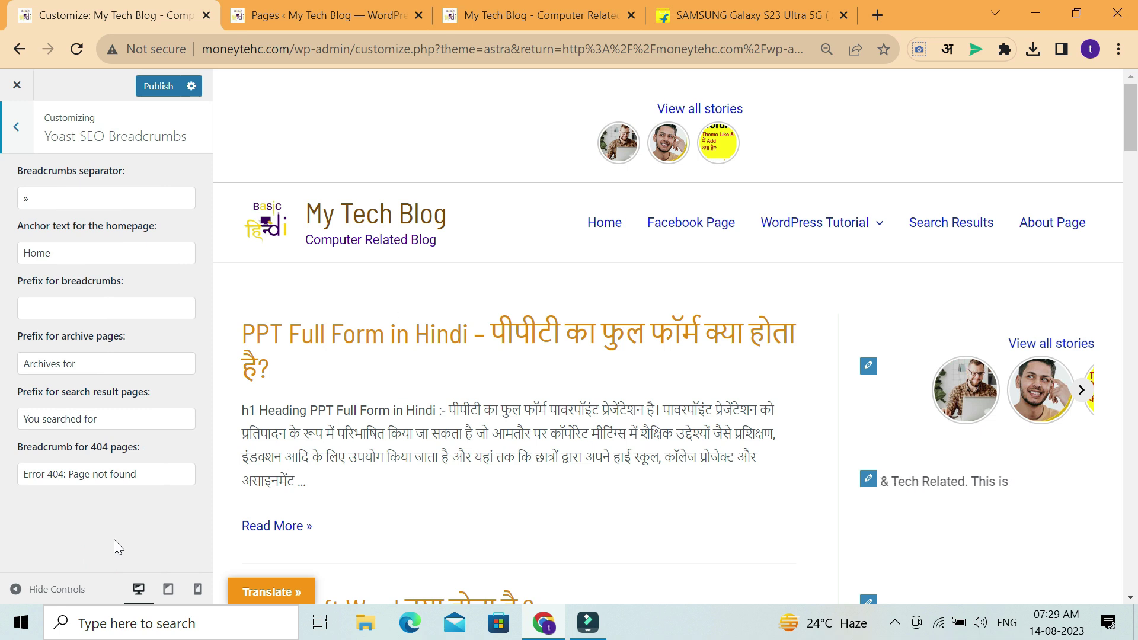
click(433, 343)
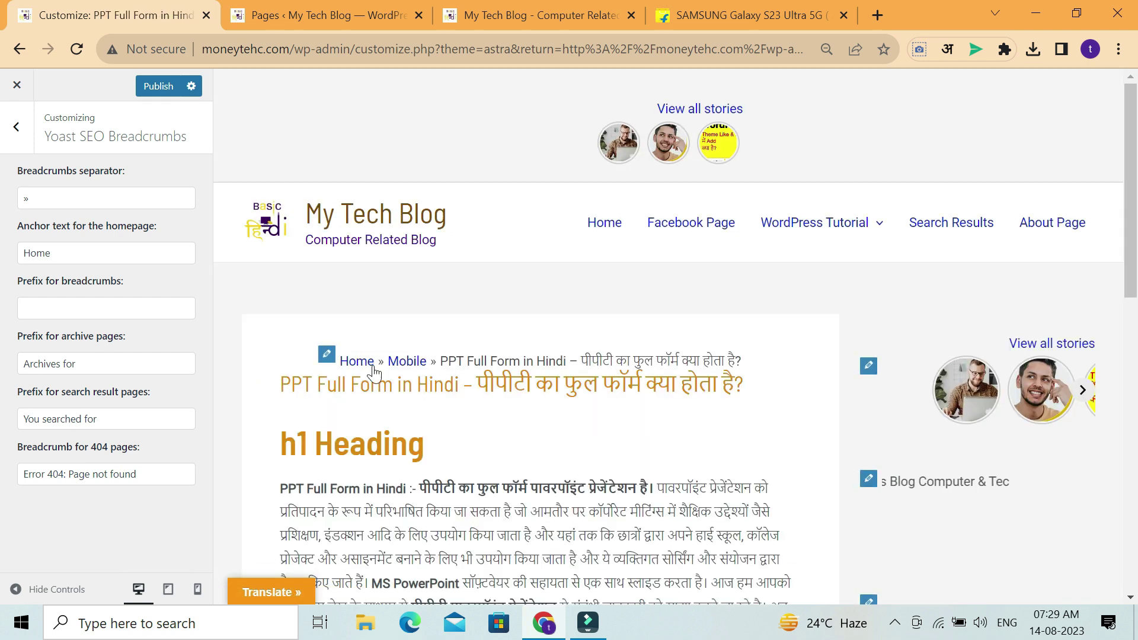
click(99, 198)
double_click(88, 198)
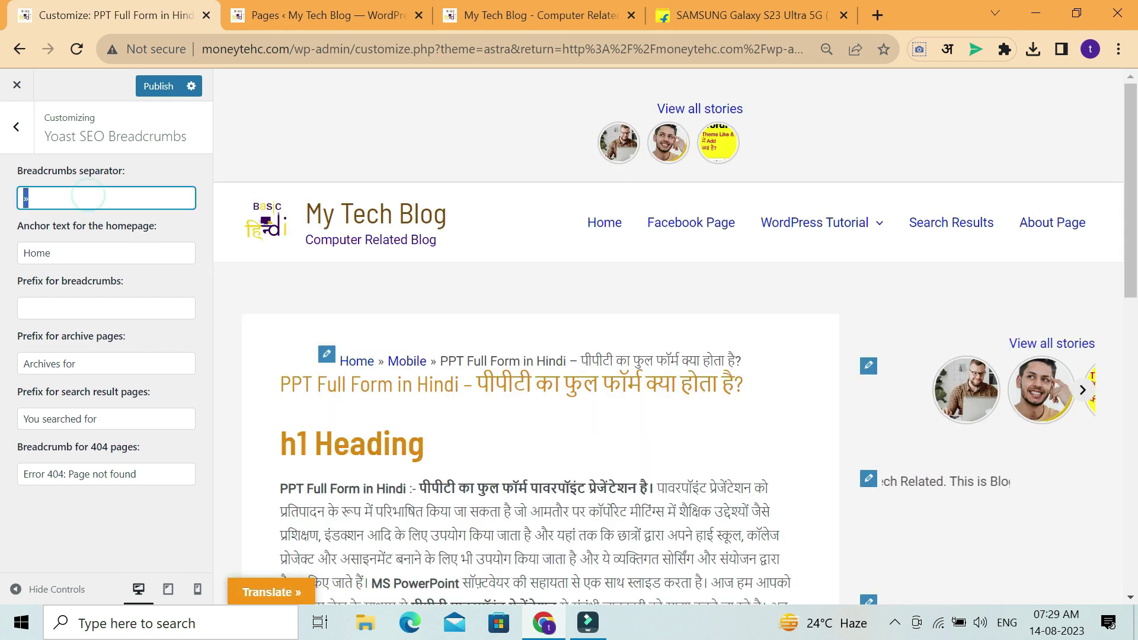
click(93, 252)
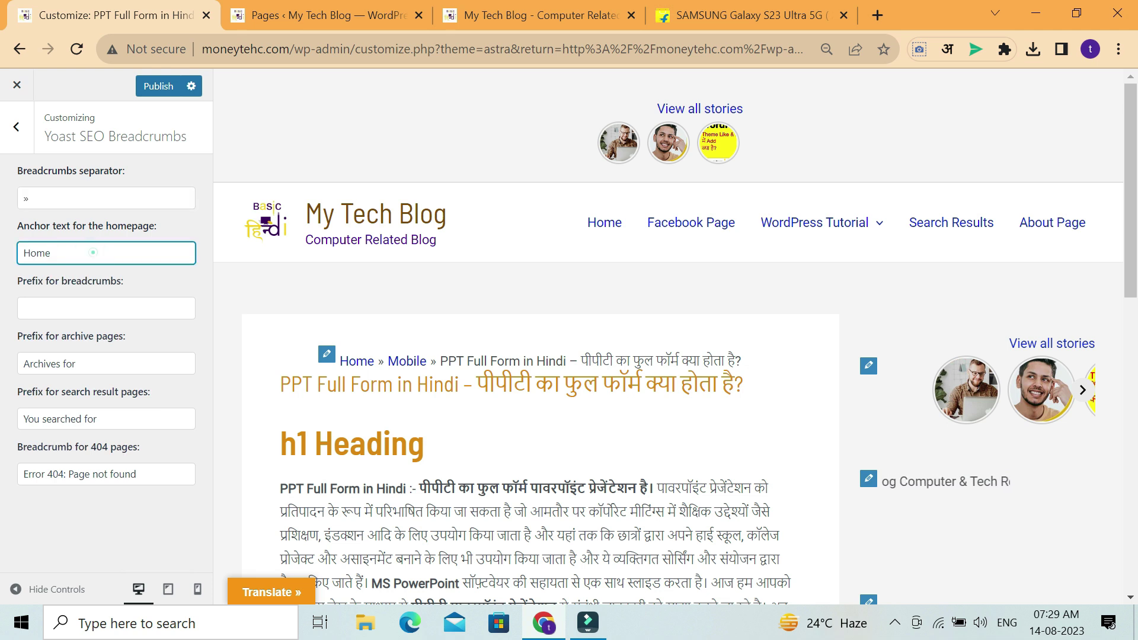
double_click(93, 253)
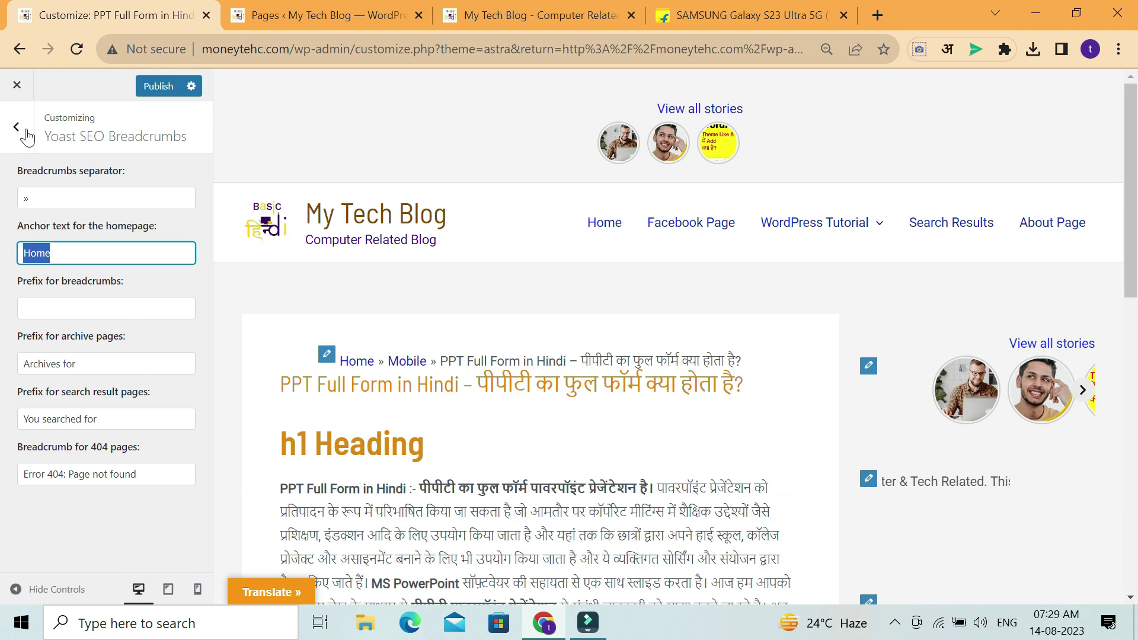
click(19, 130)
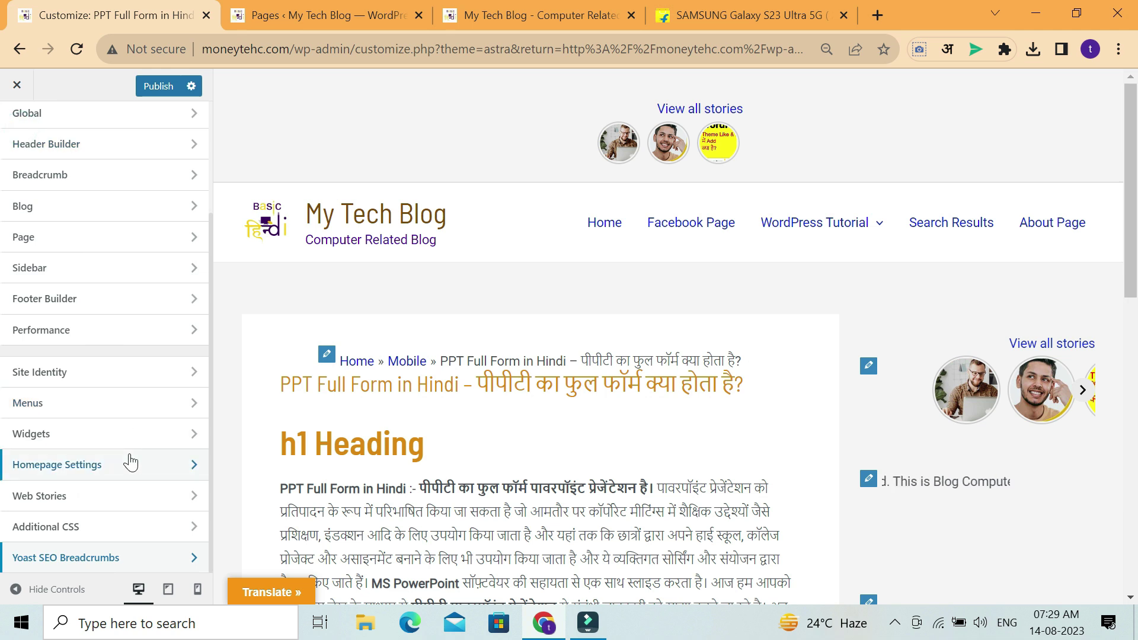
scroll(130, 462, up, 3)
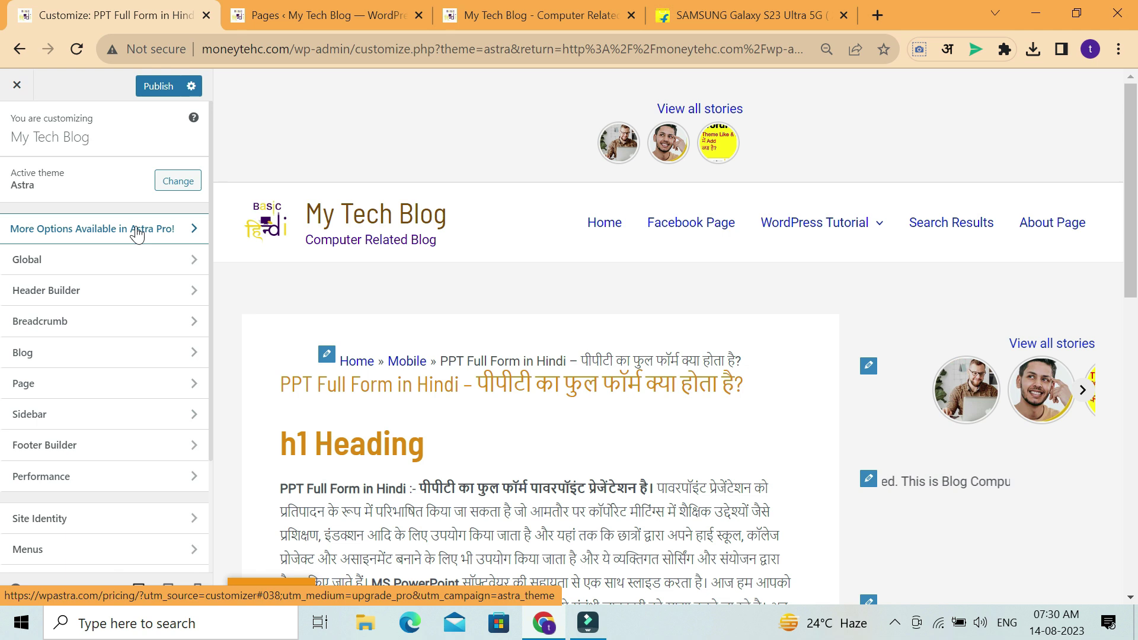
scroll(766, 473, down, 10)
scroll(767, 473, up, 15)
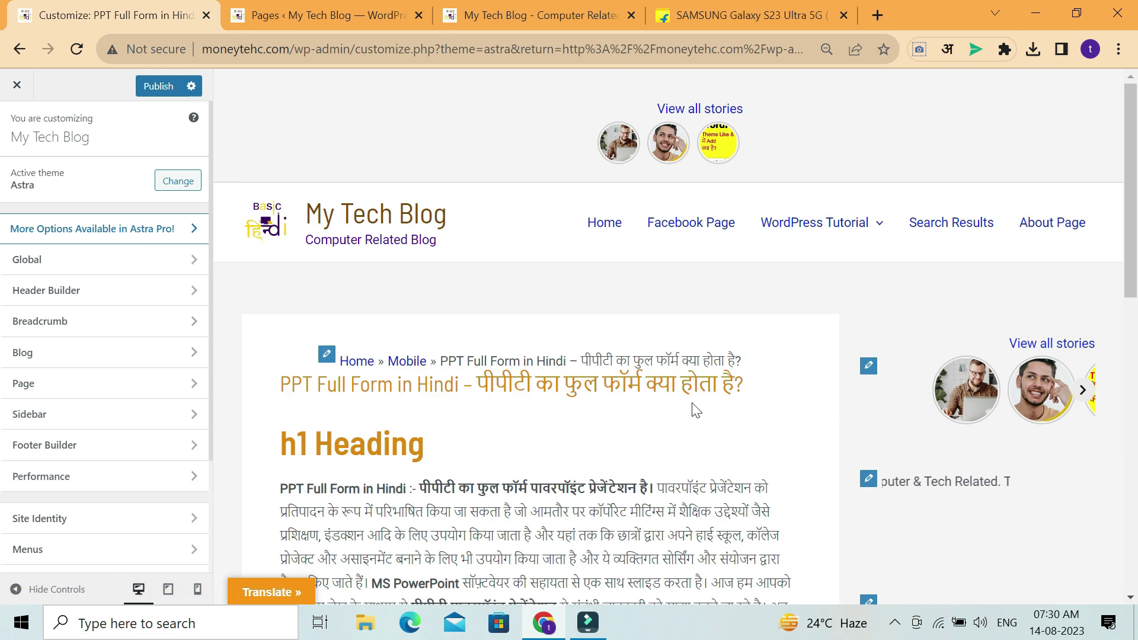